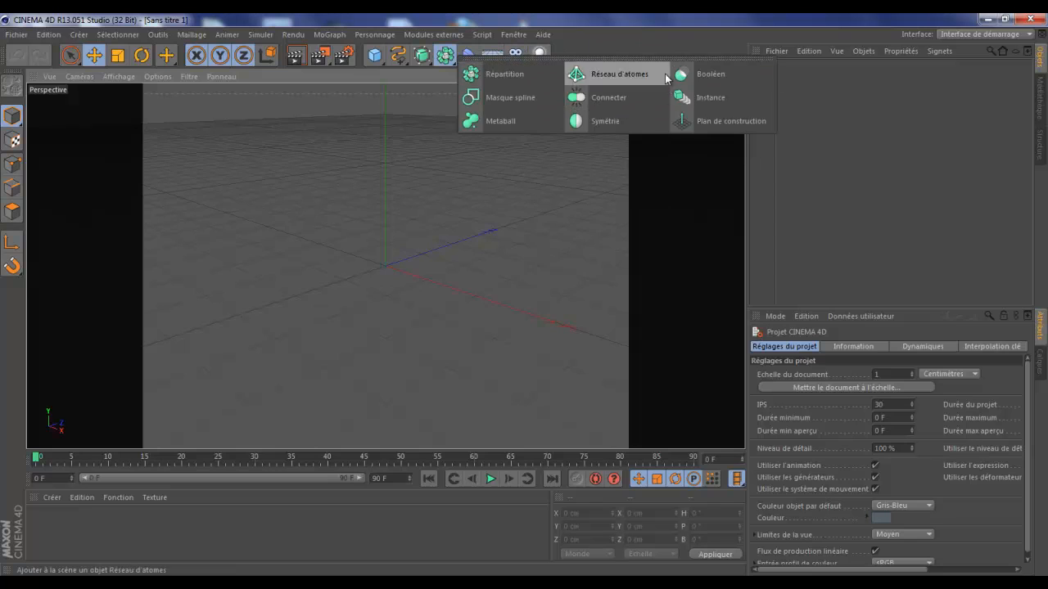
click(409, 58)
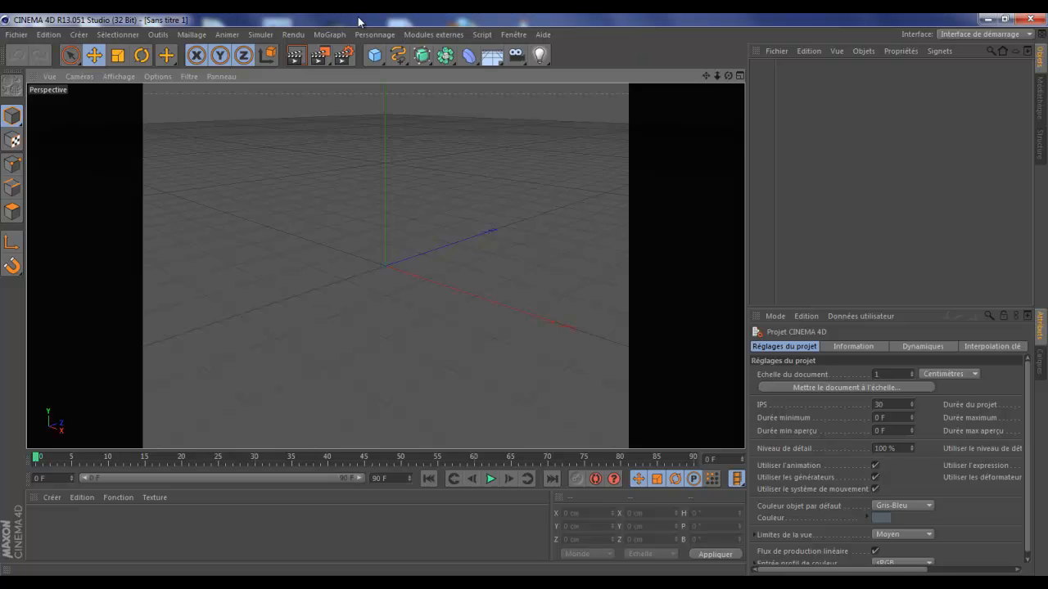
click(423, 55)
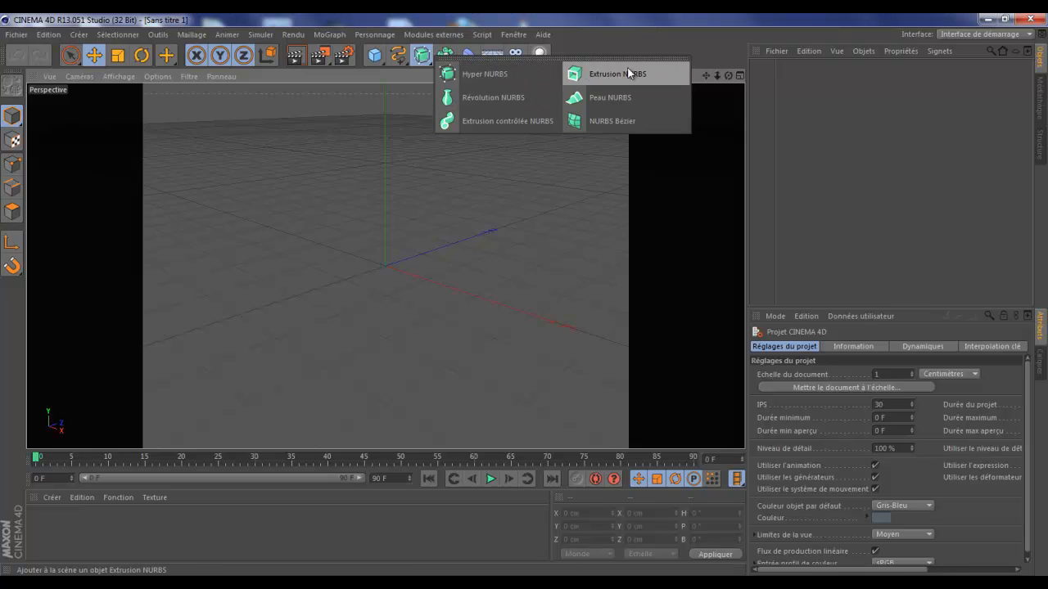
click(614, 32)
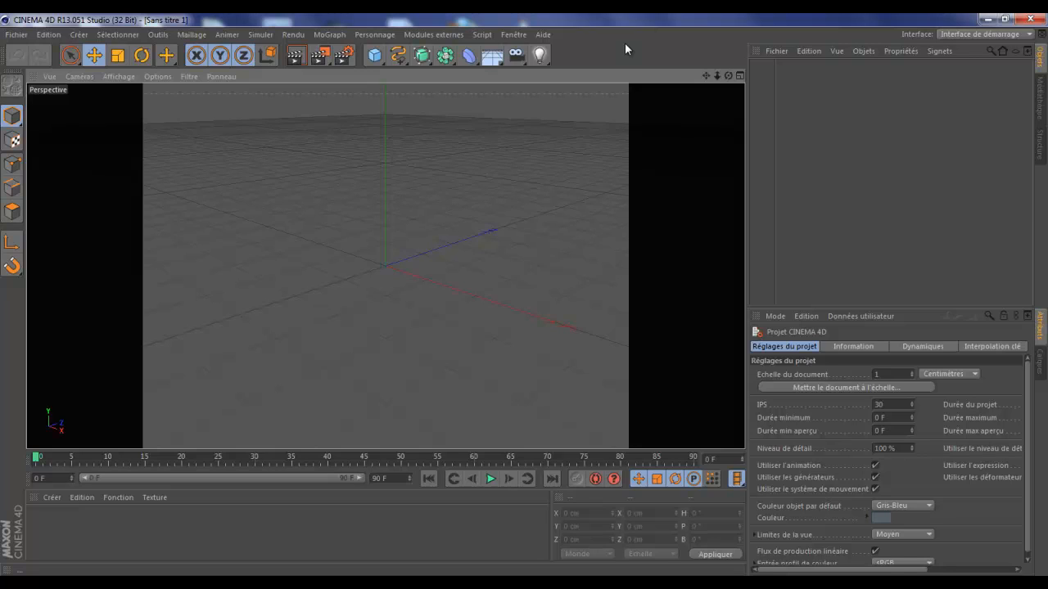
click(422, 54)
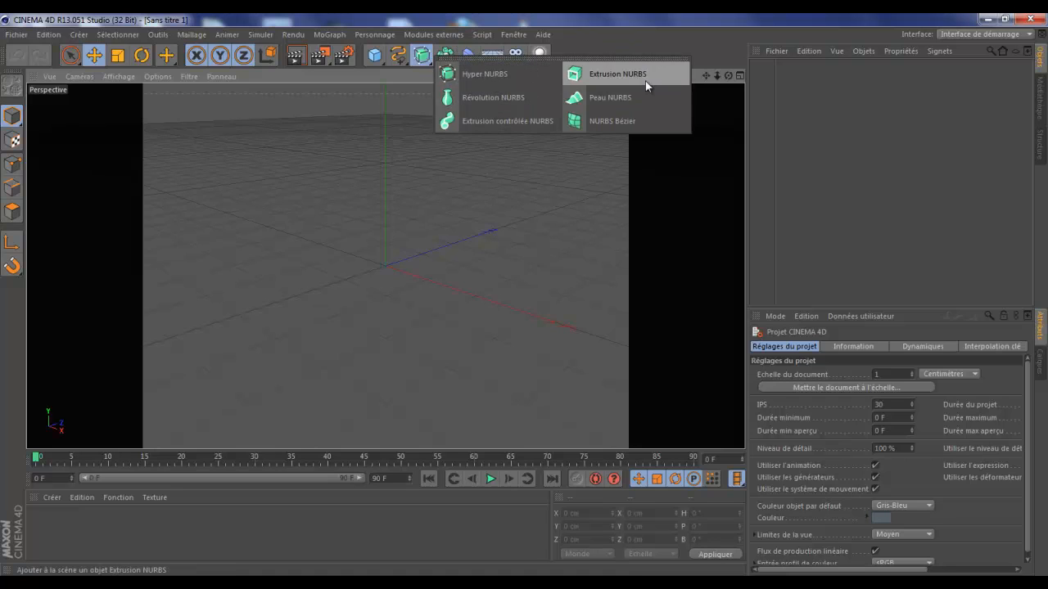
click(631, 37)
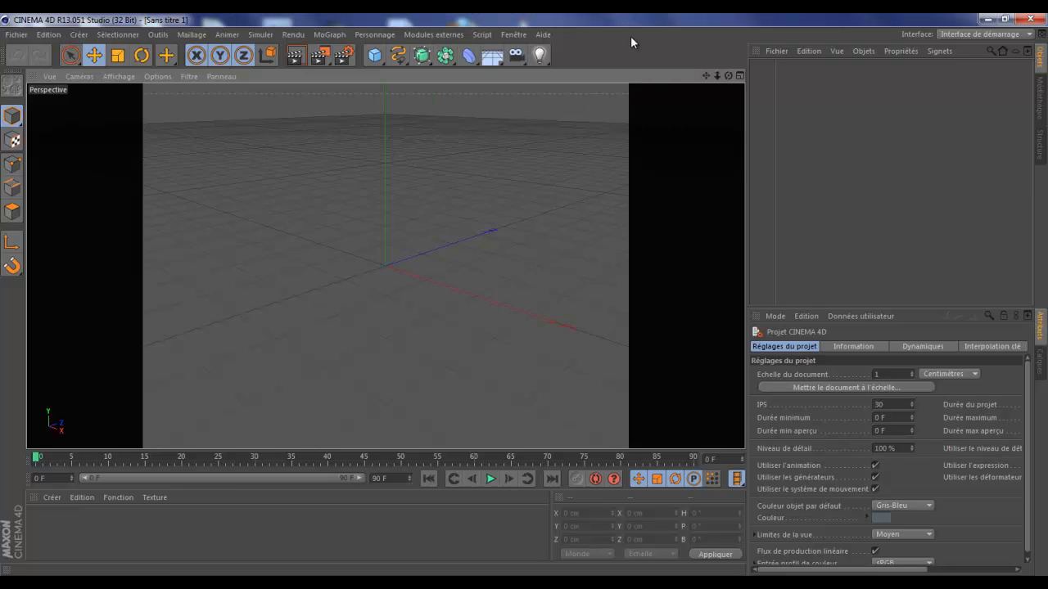
click(422, 54)
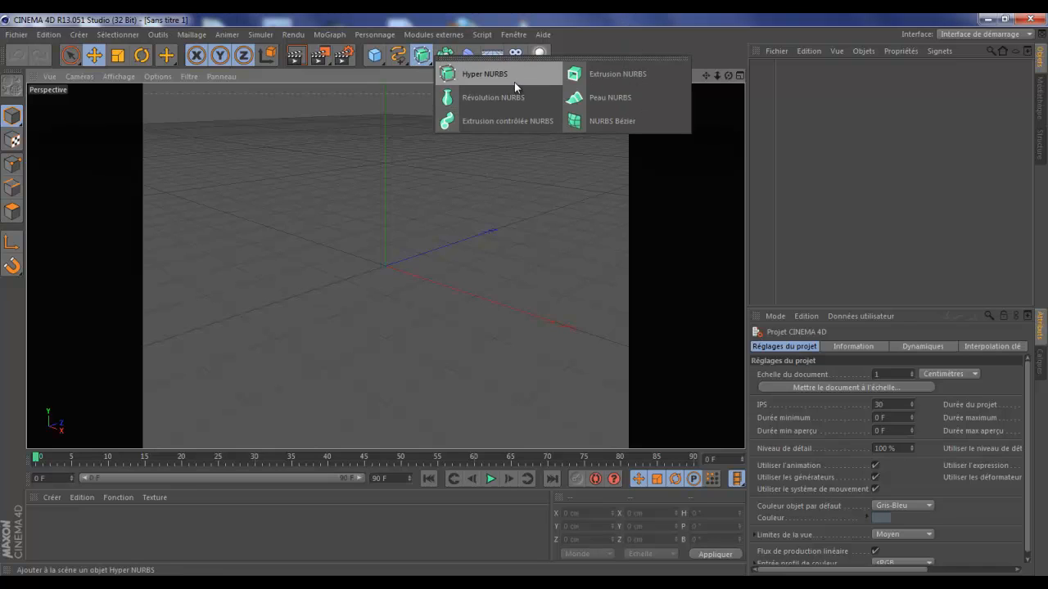
click(584, 35)
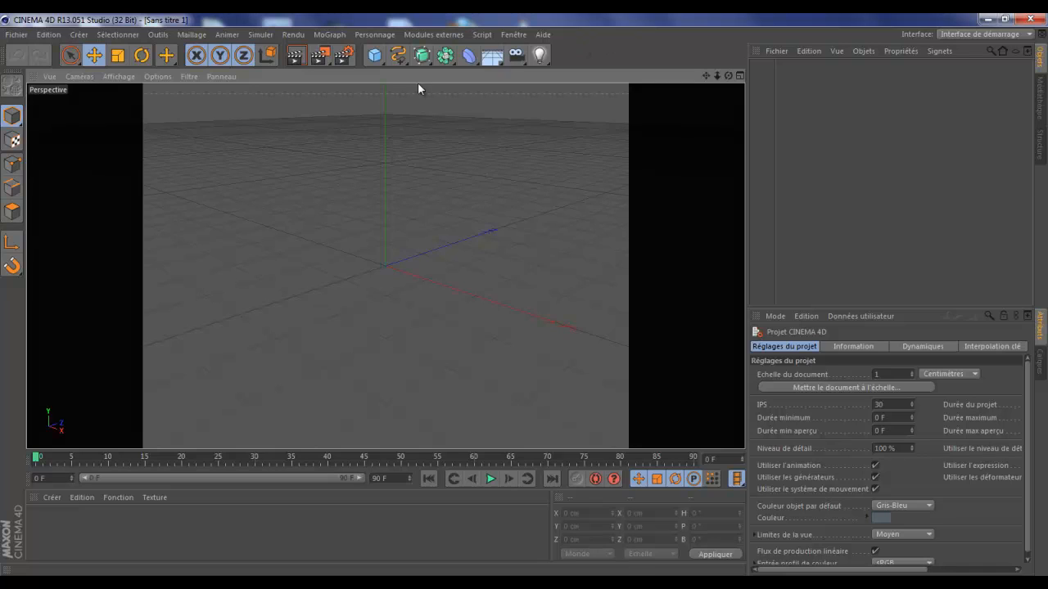
Step: Set the render output to the Film/Vidéo preset HDV/HDTV 720 29.97 in the render settings
click(353, 56)
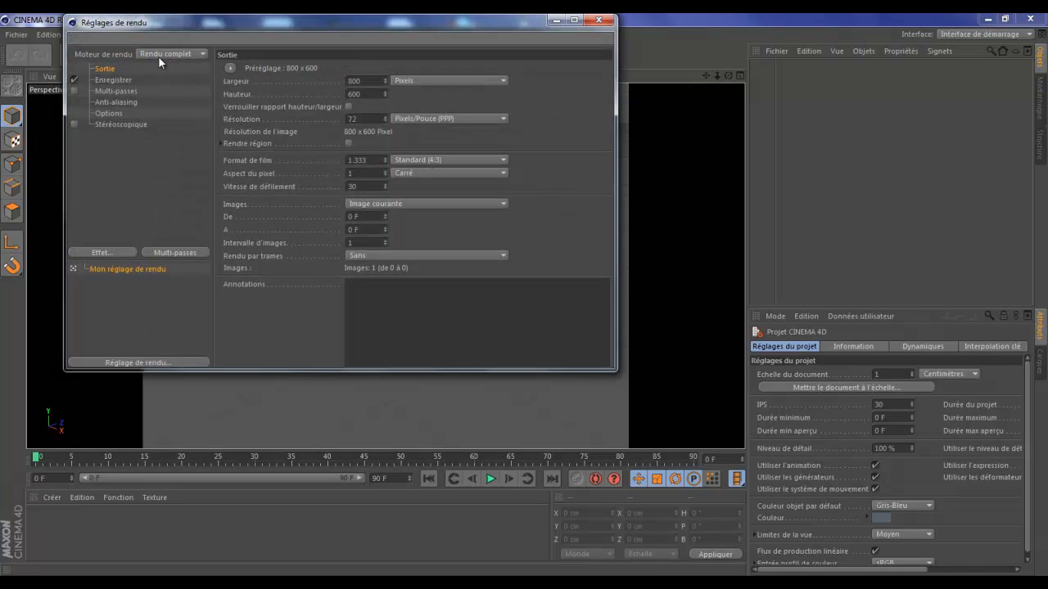
click(229, 68)
mouse_move(263, 108)
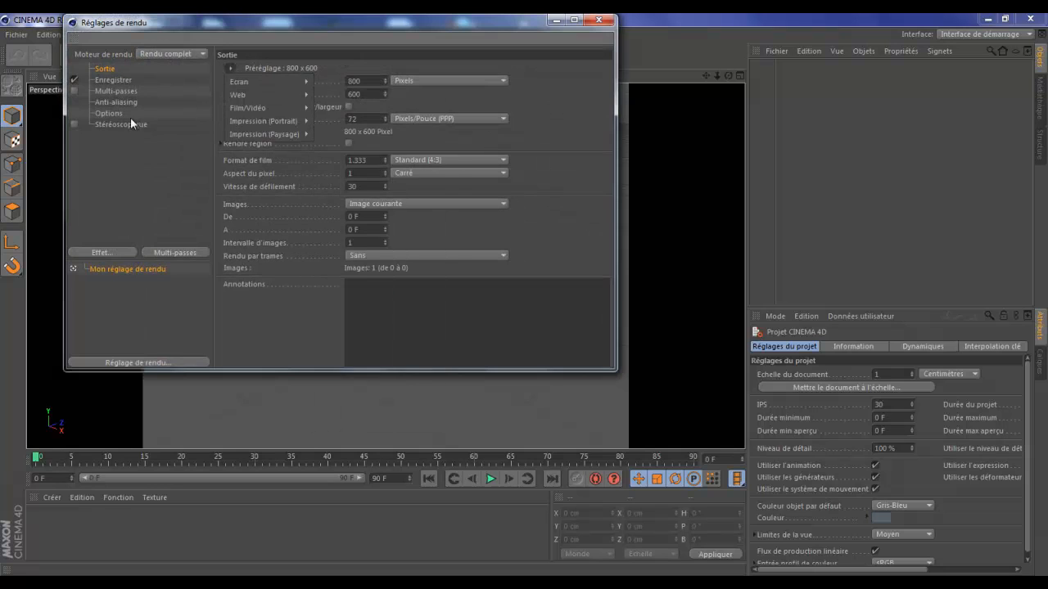
click(104, 70)
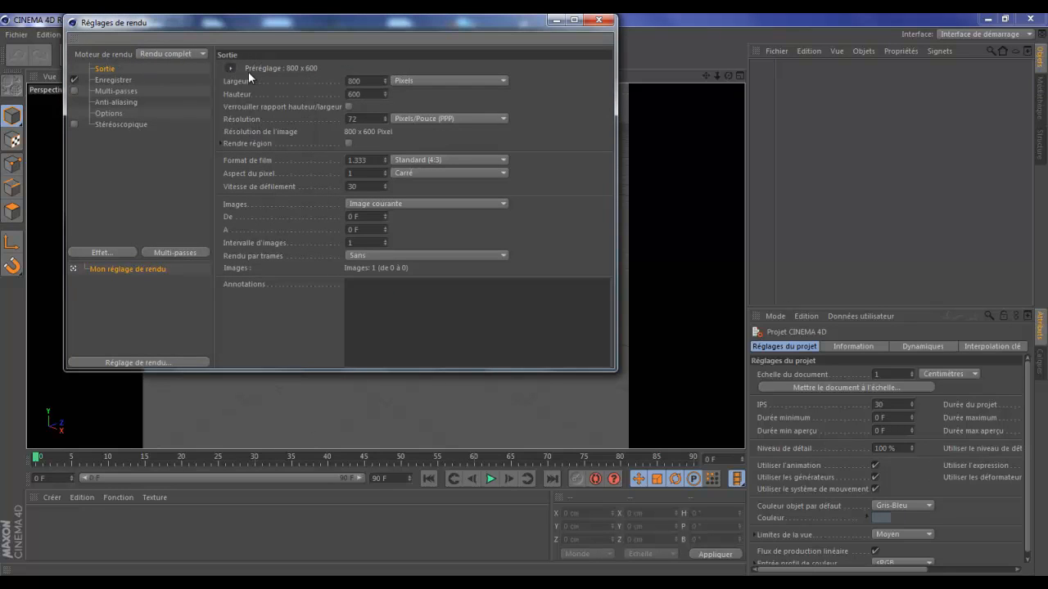
click(228, 69)
mouse_move(247, 108)
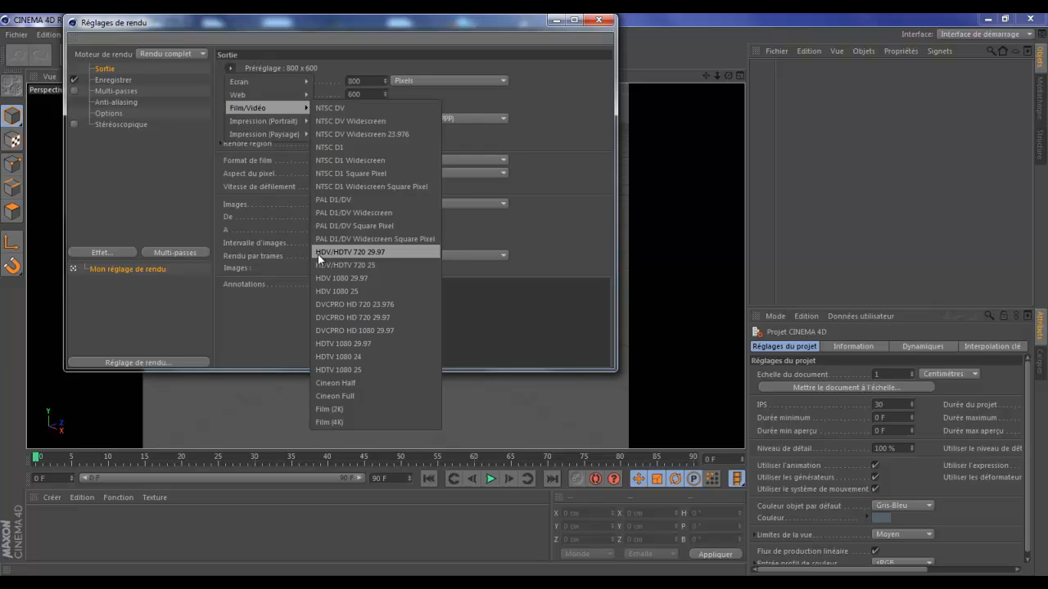
click(377, 257)
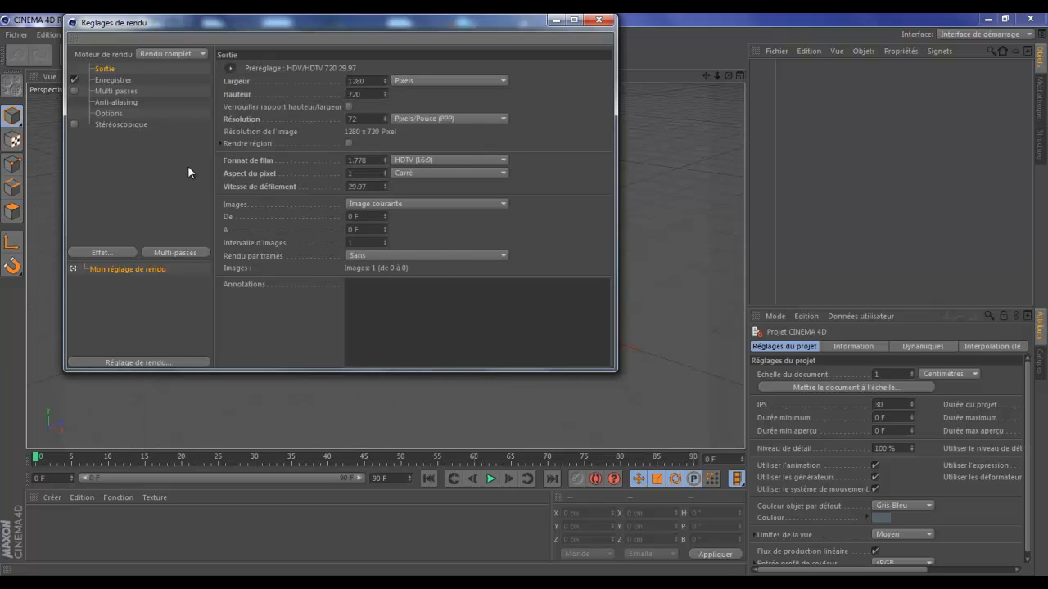
Step: Set the render to save as "tuto nurbs" in the C4D images folder, replacing the existing file, in JPEG format
click(112, 80)
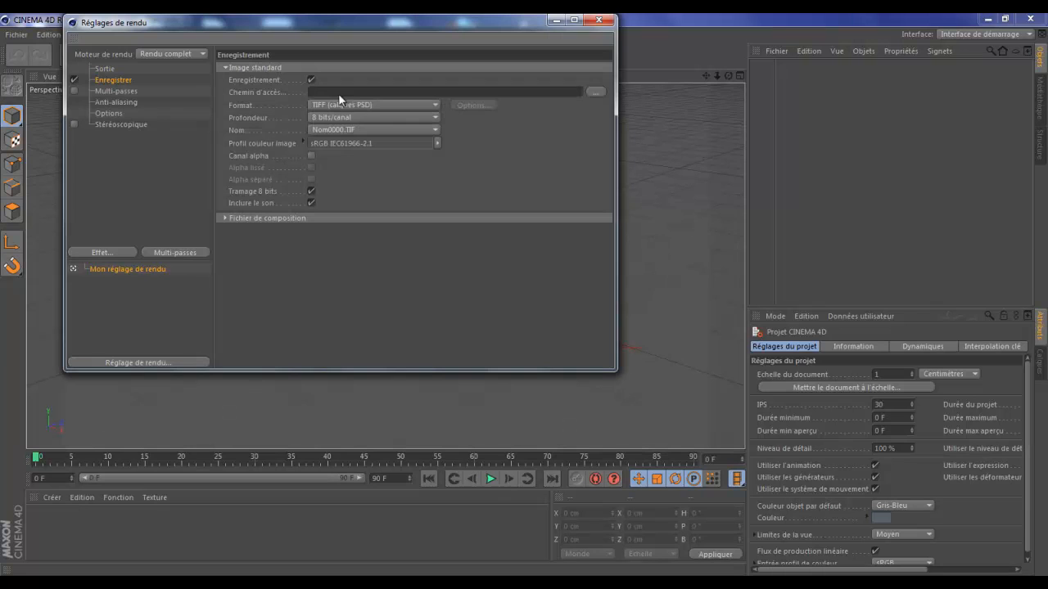
click(595, 94)
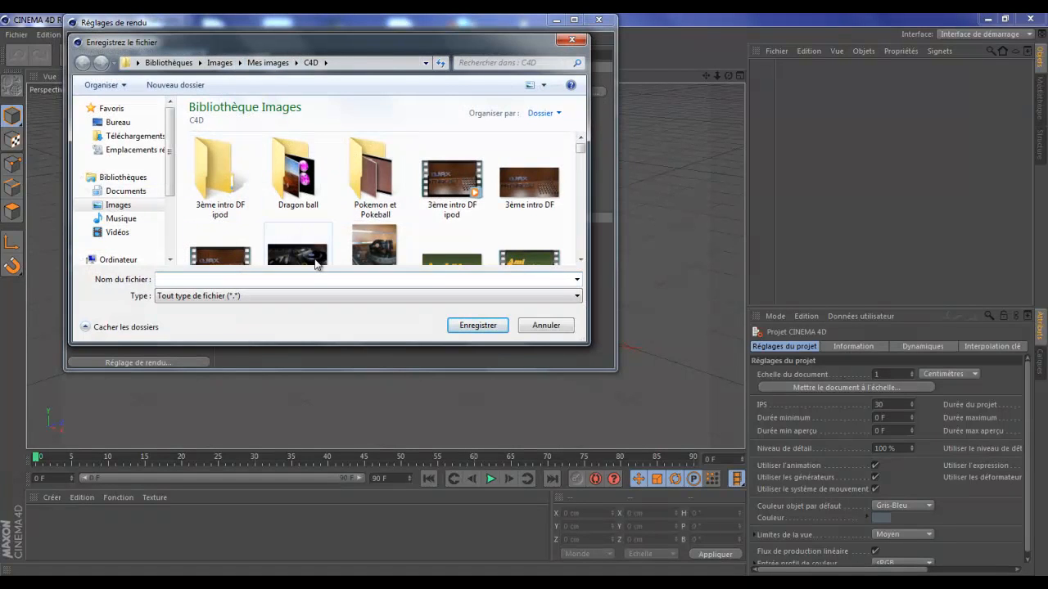
text(tuto)
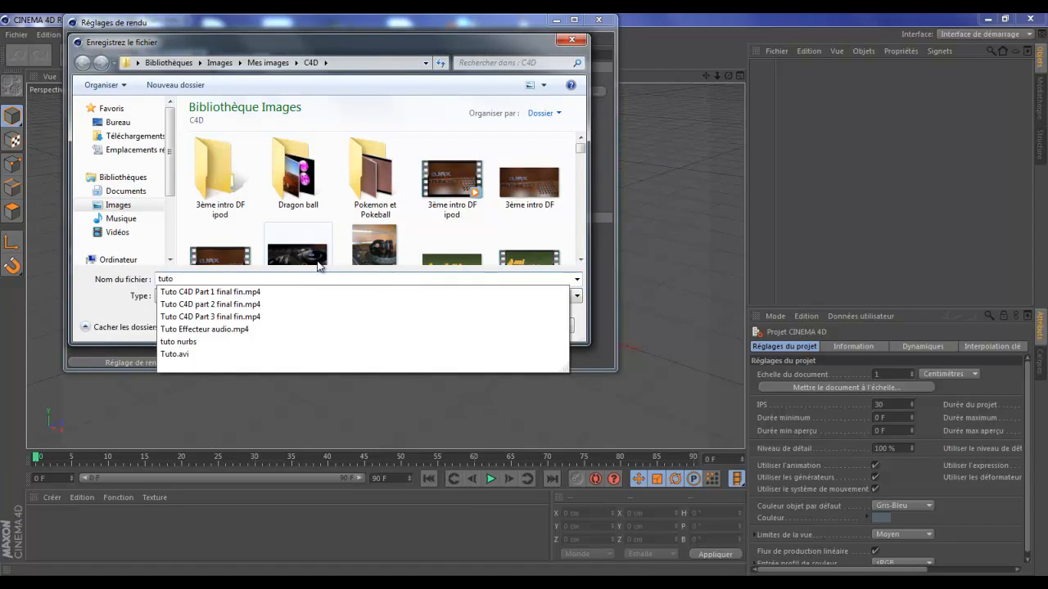
key(Down)
key(Down)
key(Down)
key(Down)
key(Down)
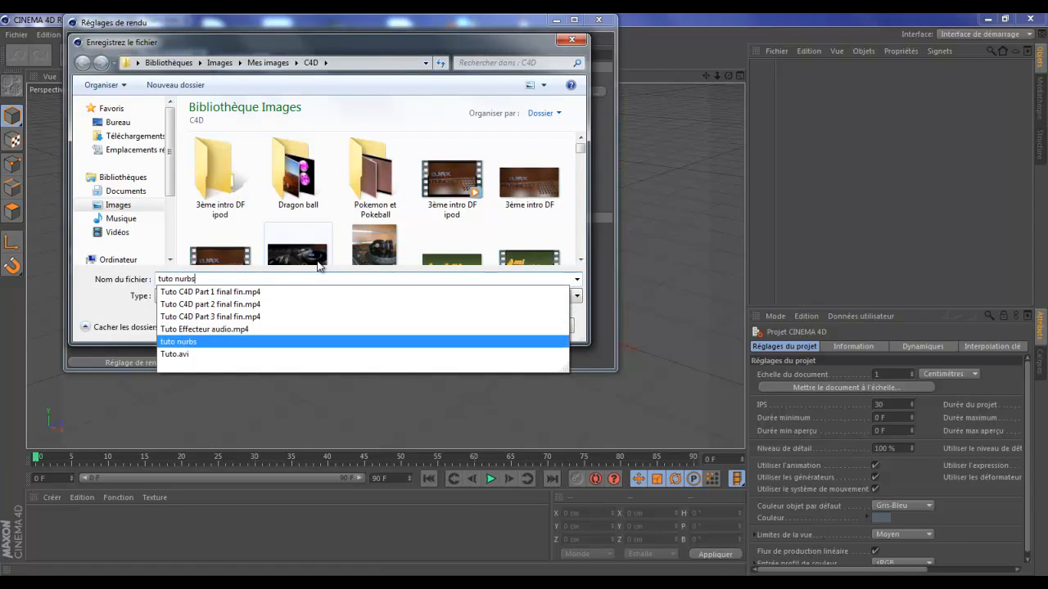
key(Return)
key(Return)
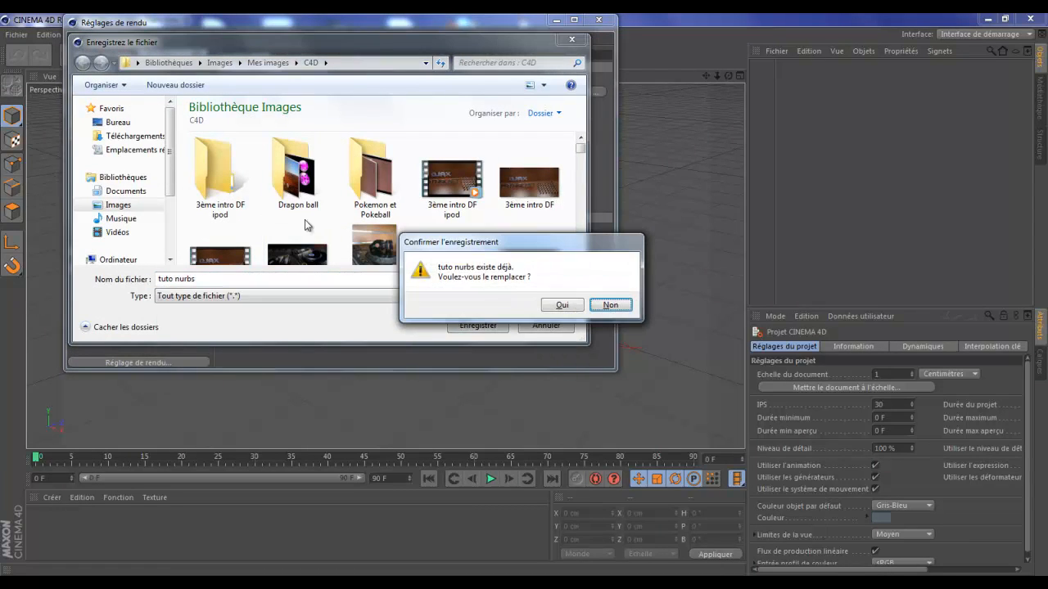
click(545, 306)
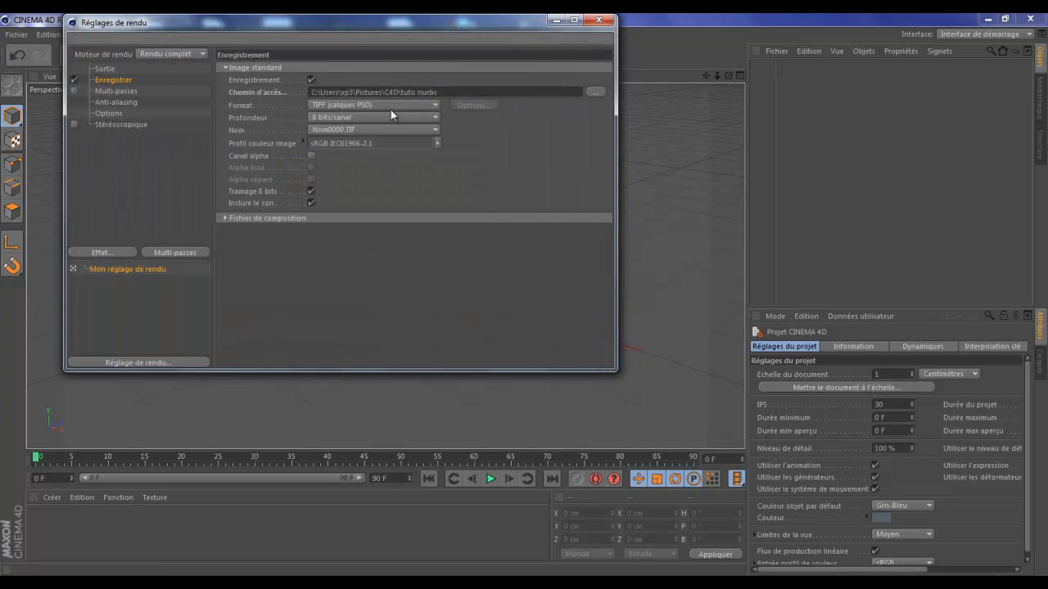
click(391, 108)
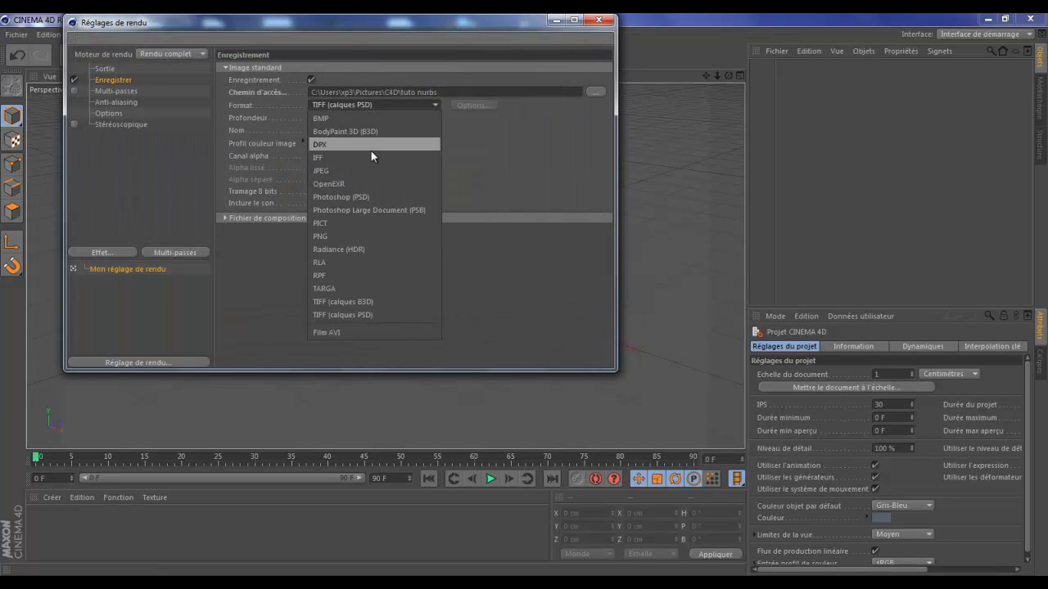
click(371, 168)
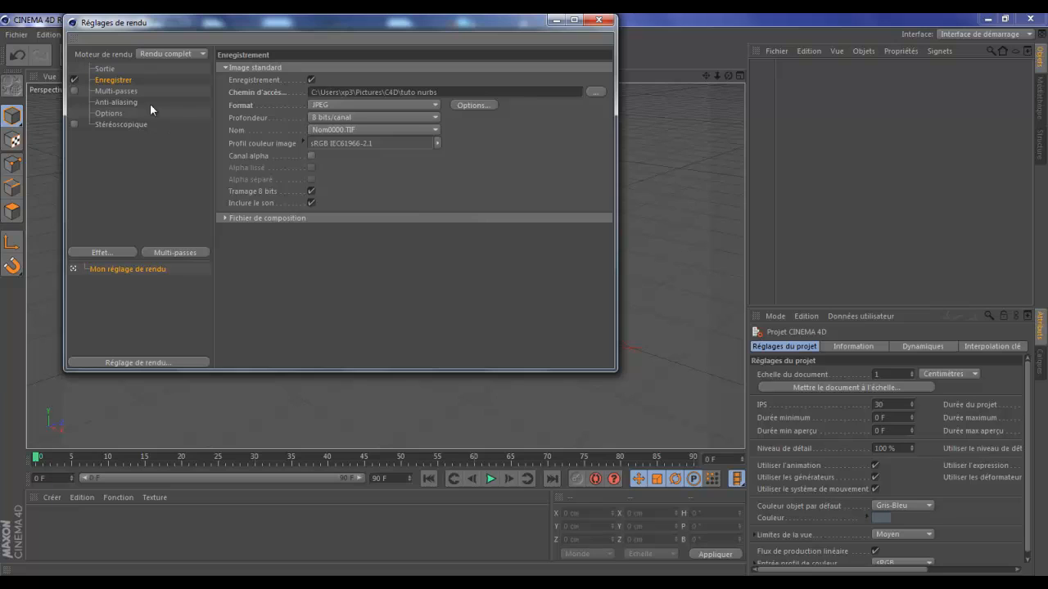
Step: Set the render's anti-aliasing to Au mieux with a minimum level of 2x2
click(120, 92)
click(122, 102)
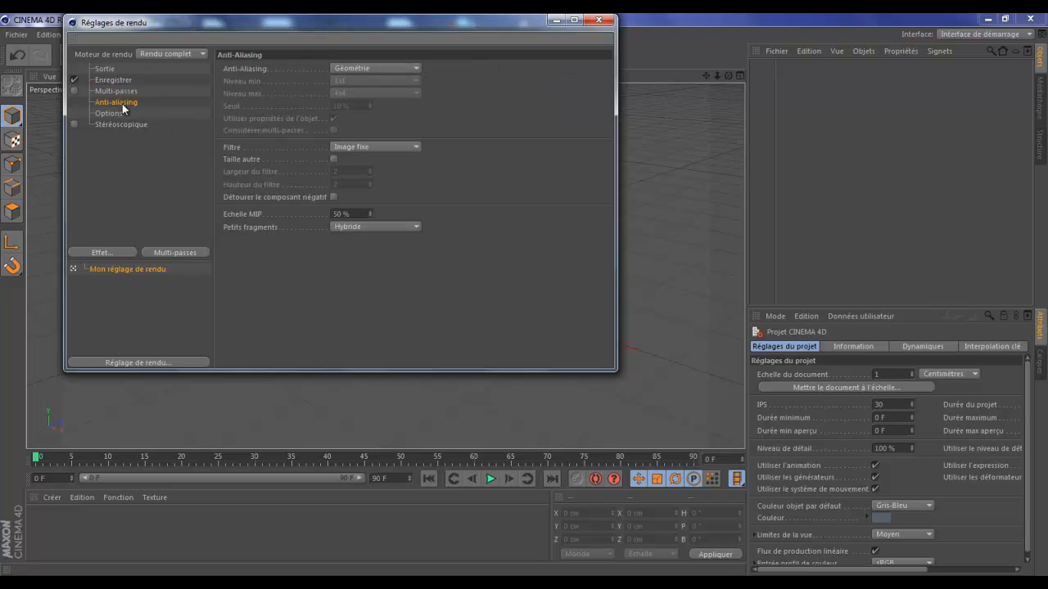
click(381, 67)
click(373, 103)
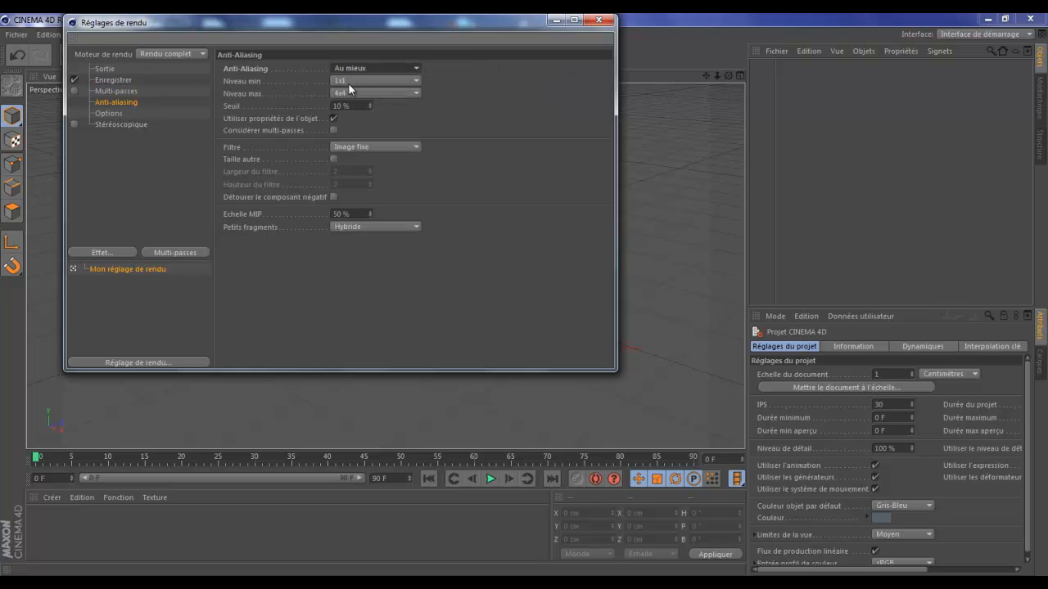
click(376, 80)
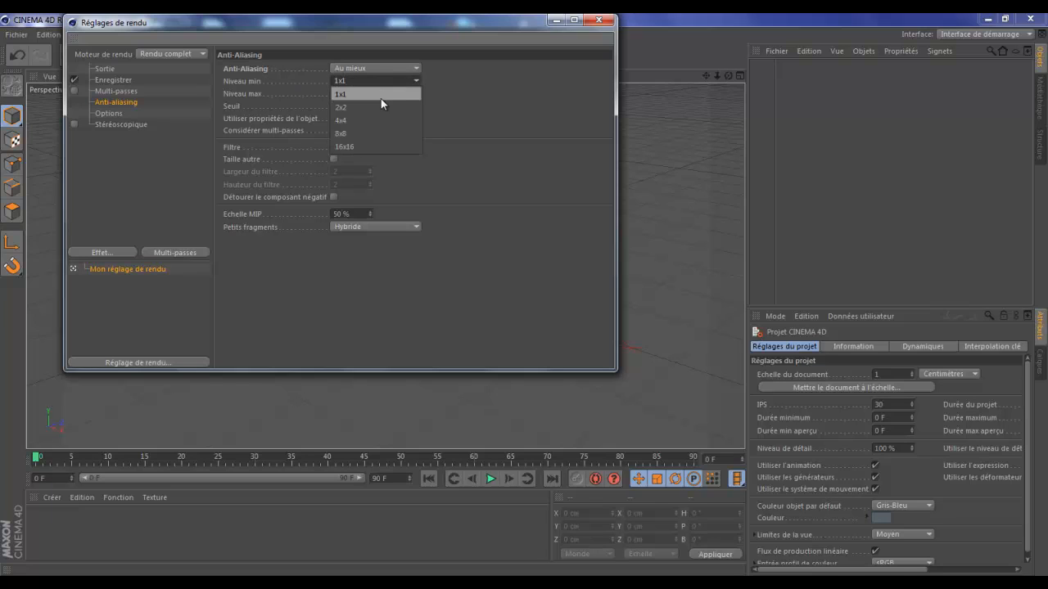
click(381, 105)
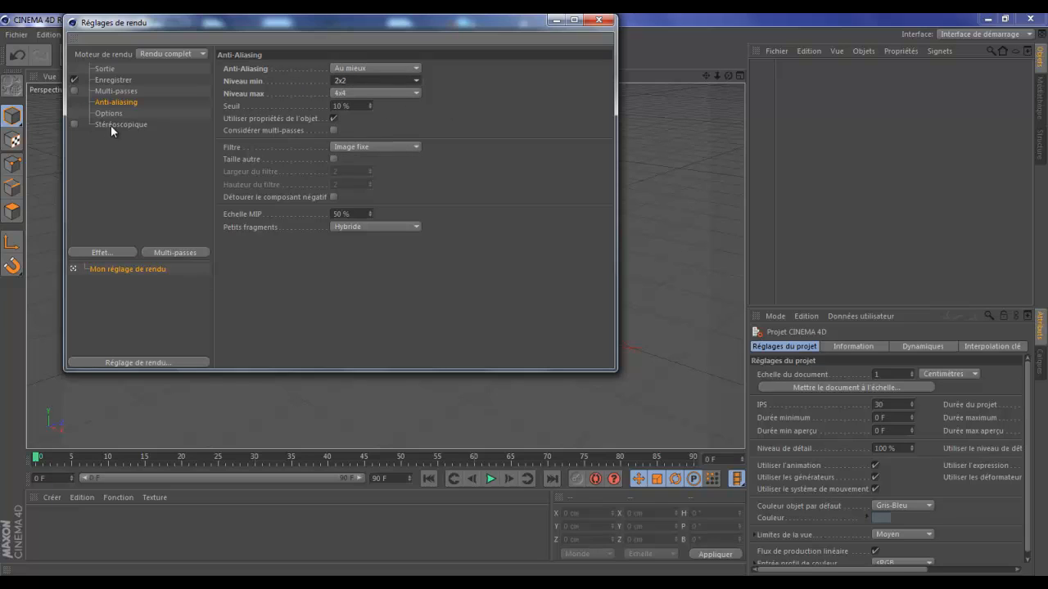
Step: Add the Accentuation effect to the render settings and close them
click(99, 253)
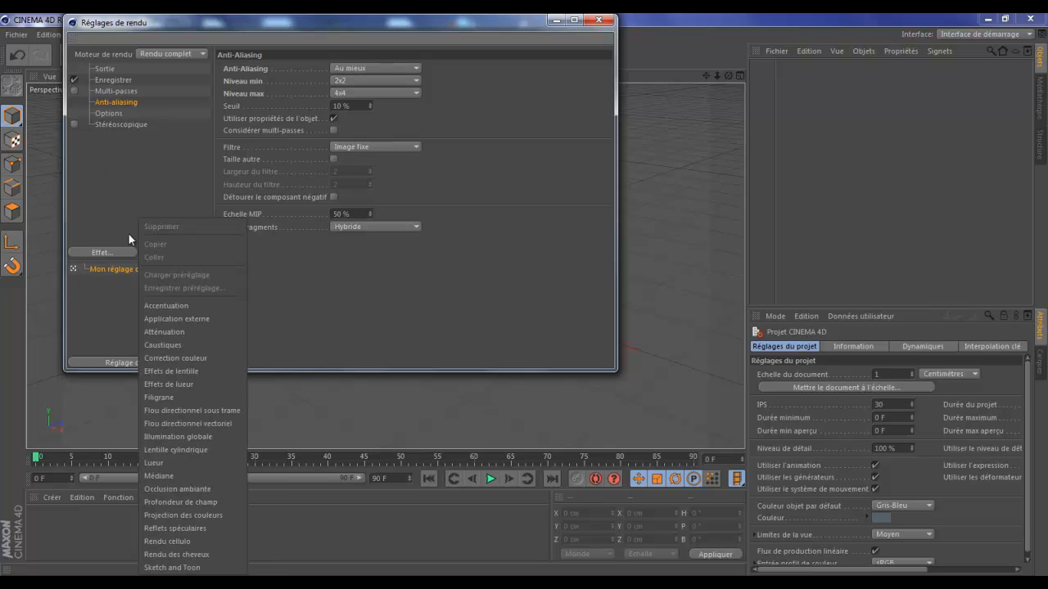
click(178, 305)
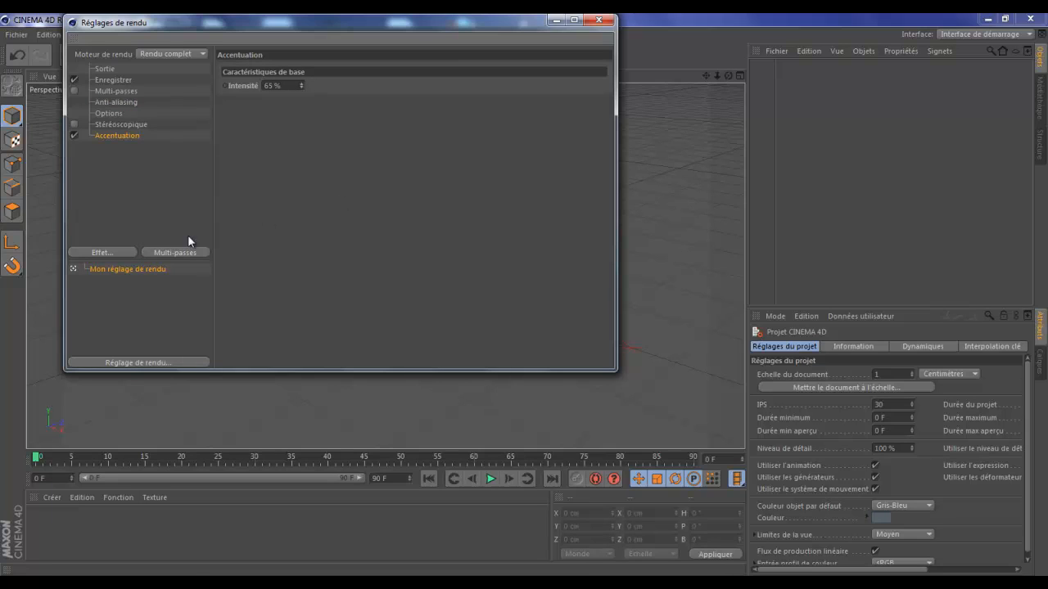
click(596, 19)
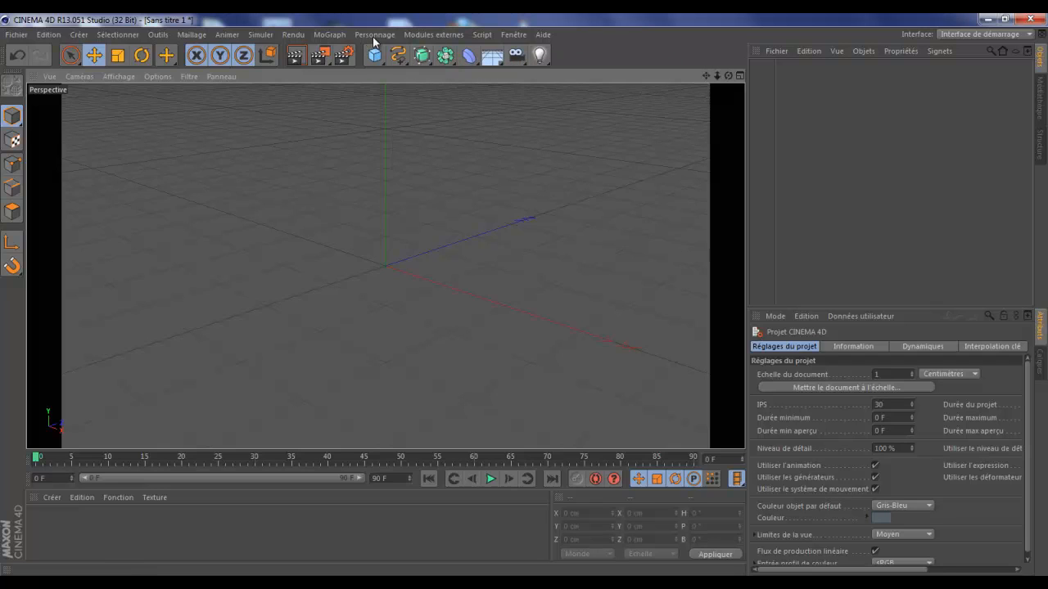
Step: Add a Texte spline to the scene and make a test render of the perspective view
click(327, 35)
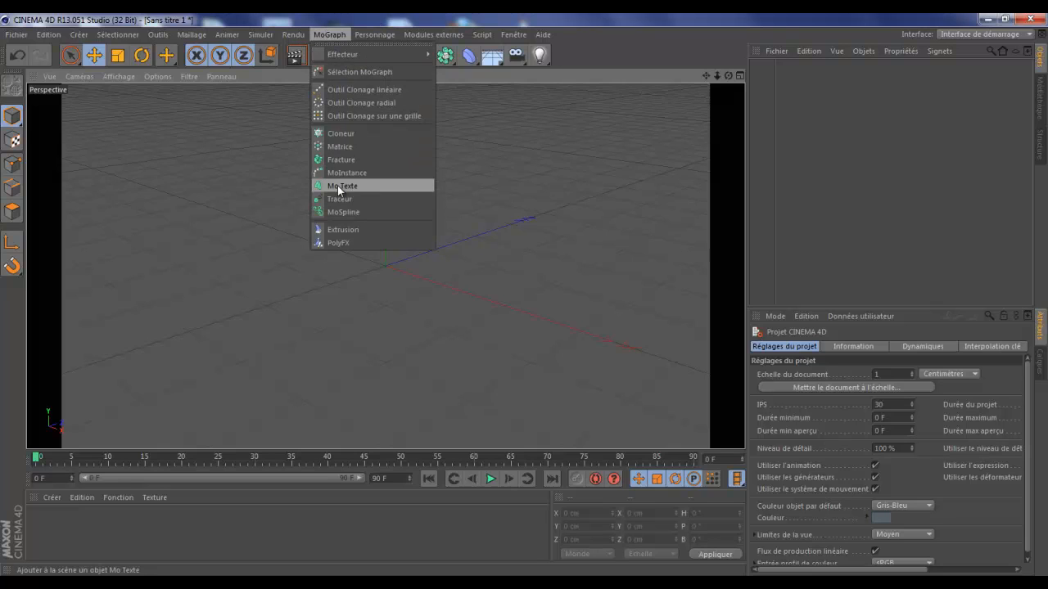
click(330, 34)
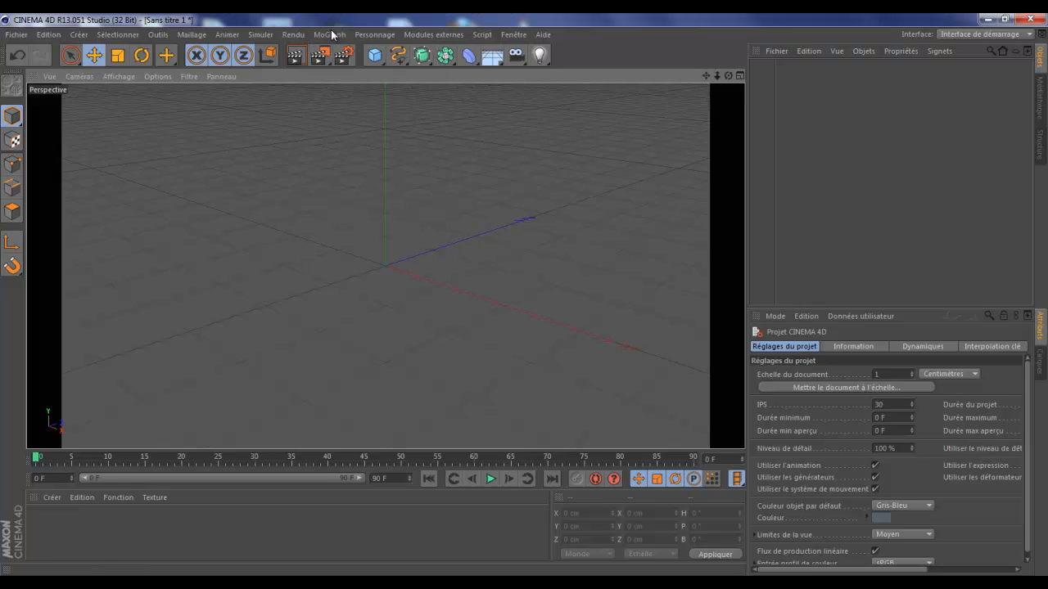
click(400, 57)
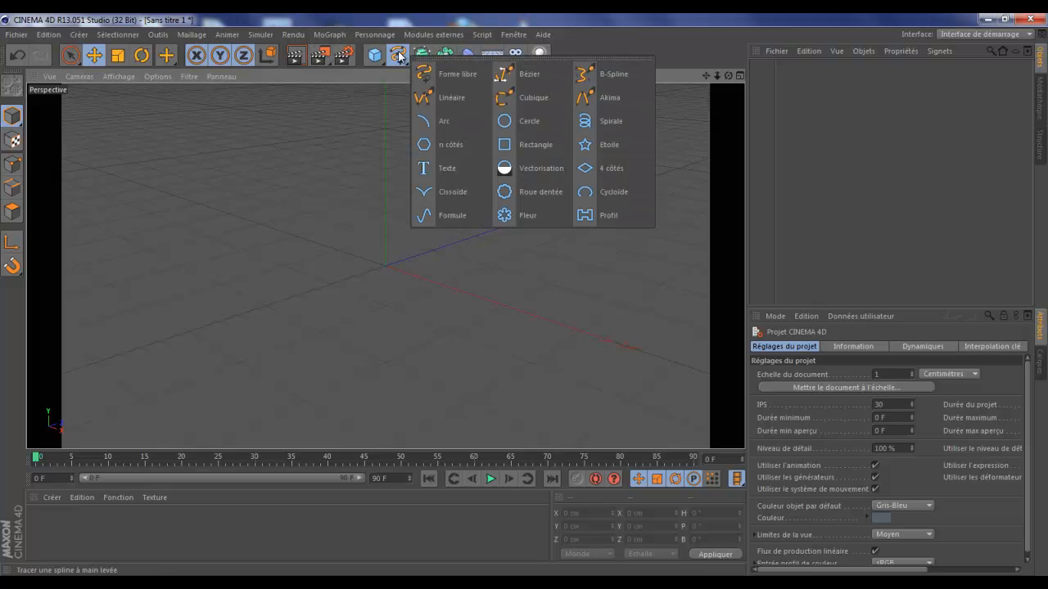
click(439, 169)
drag(726, 75, 527, 305)
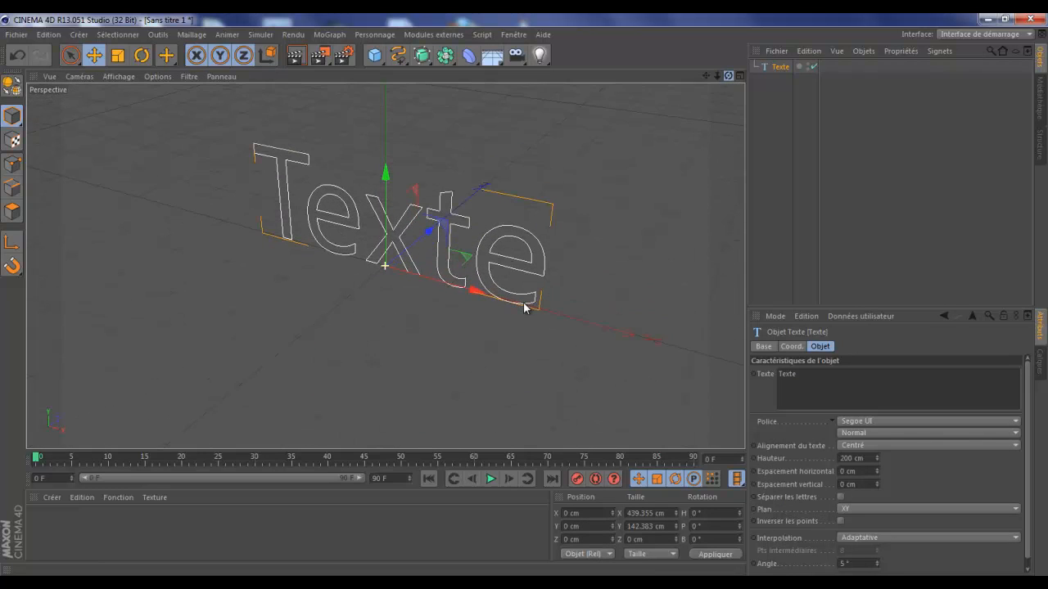
click(302, 56)
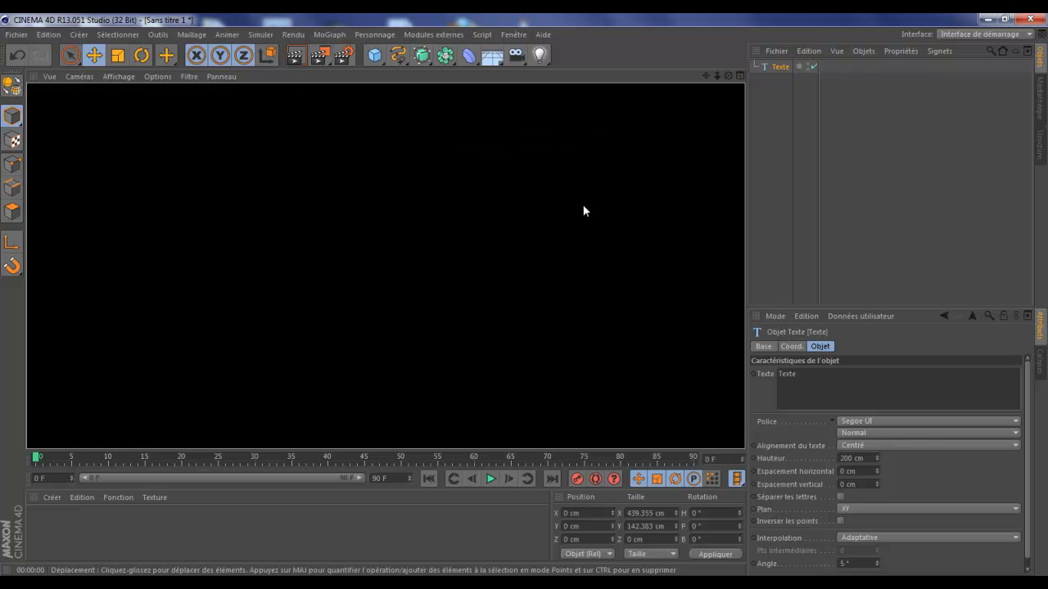
click(920, 178)
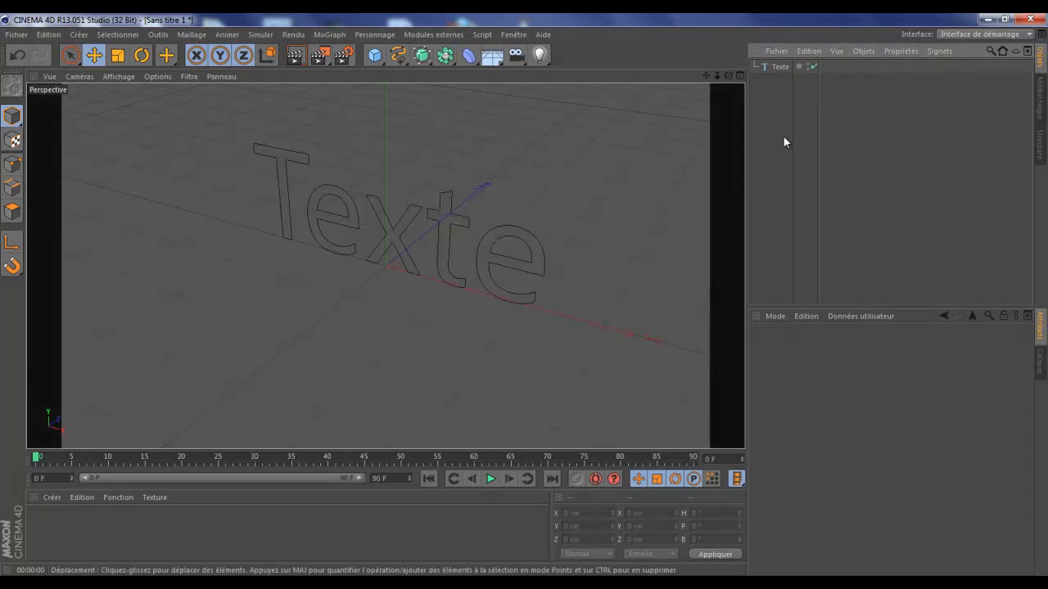
Step: Replace the text spline's wording with "DjaxStel"
click(781, 68)
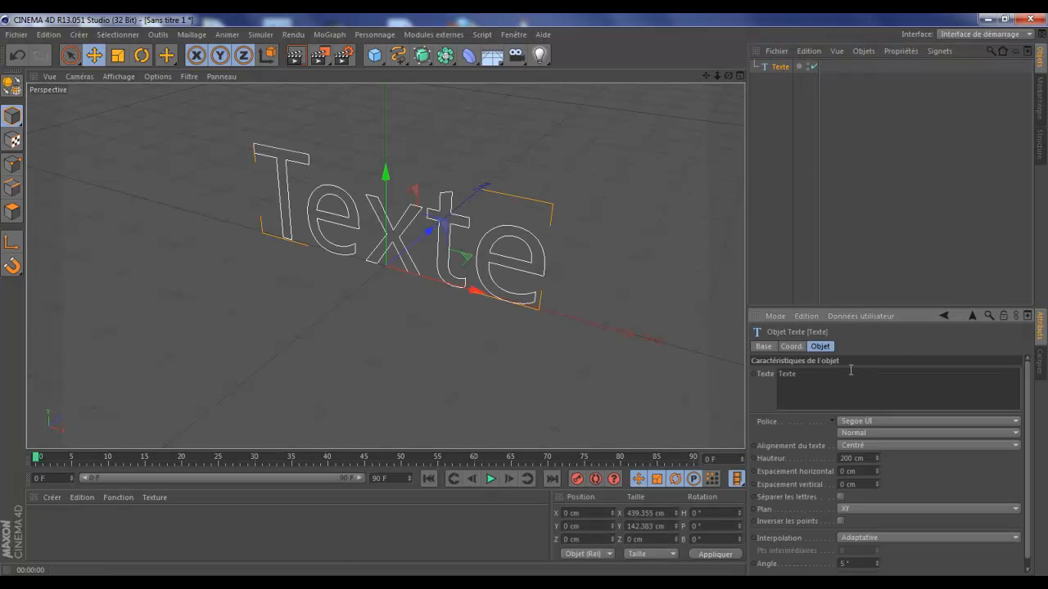
drag(846, 374, 754, 375)
text(DjaxStel)
click(858, 344)
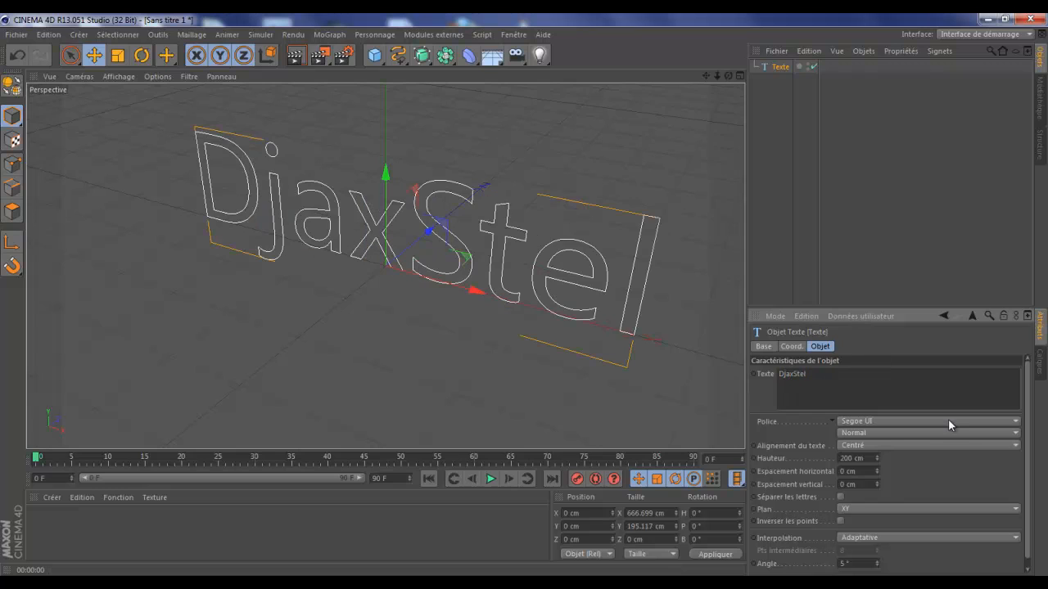
Step: Set the text spline's font to WillyWonka
click(1016, 423)
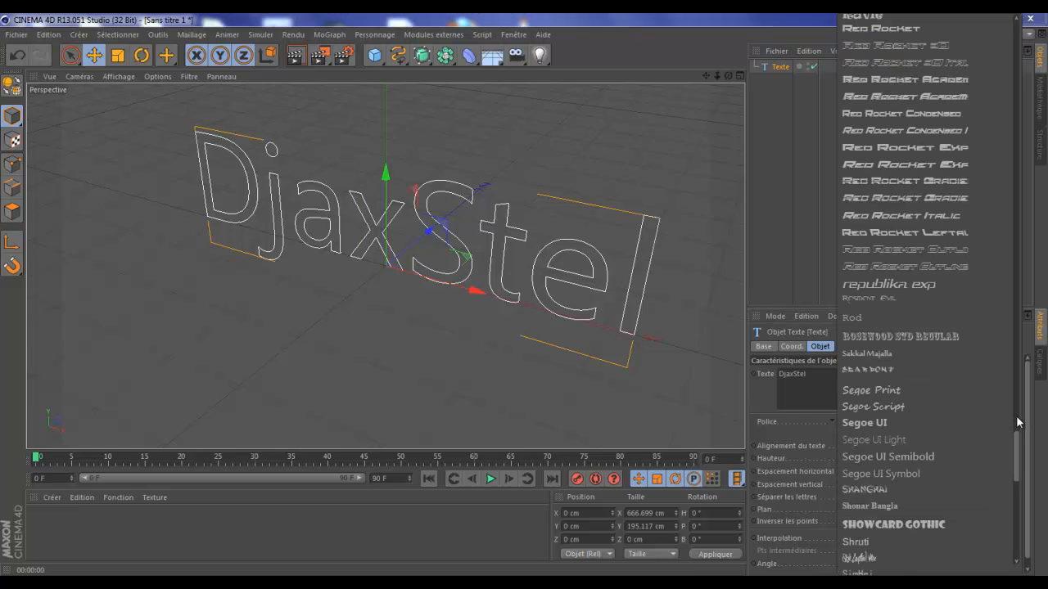
drag(1018, 442, 1028, 527)
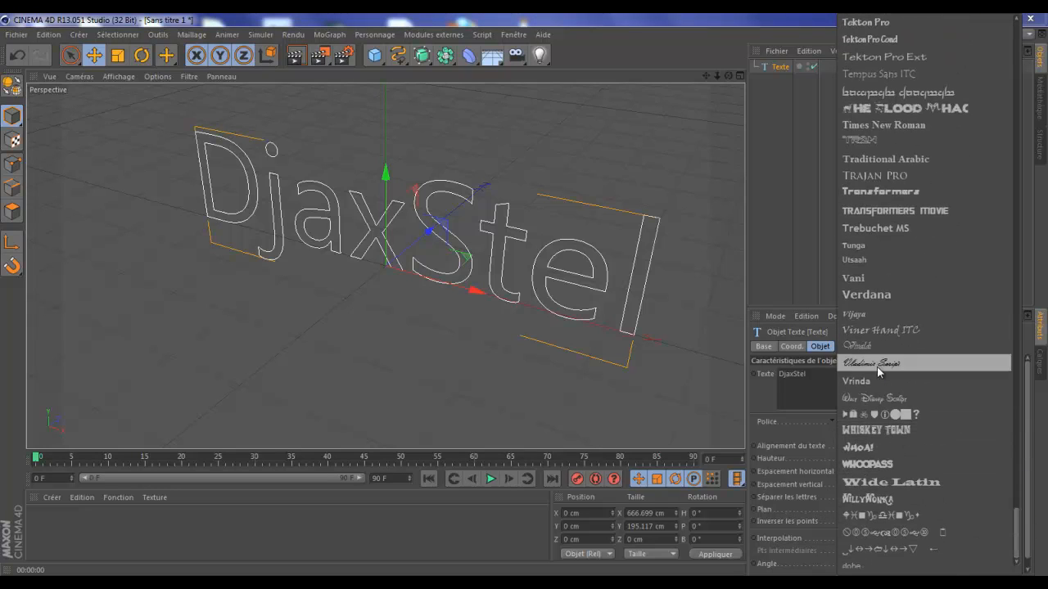
click(915, 495)
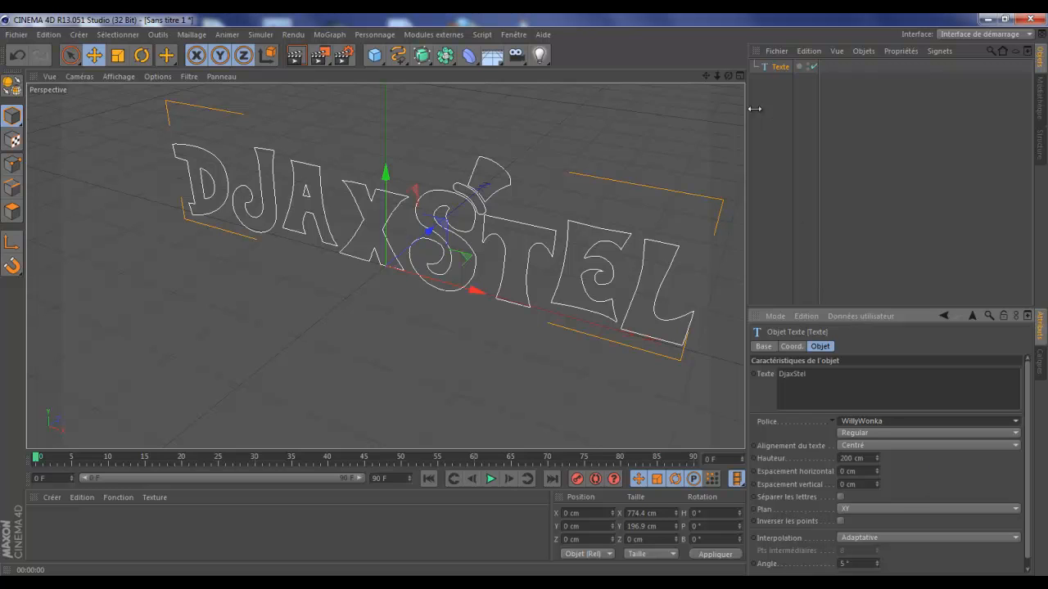
Step: Add an Extrusion NURBS object and make the Texte spline its child
drag(728, 75, 524, 295)
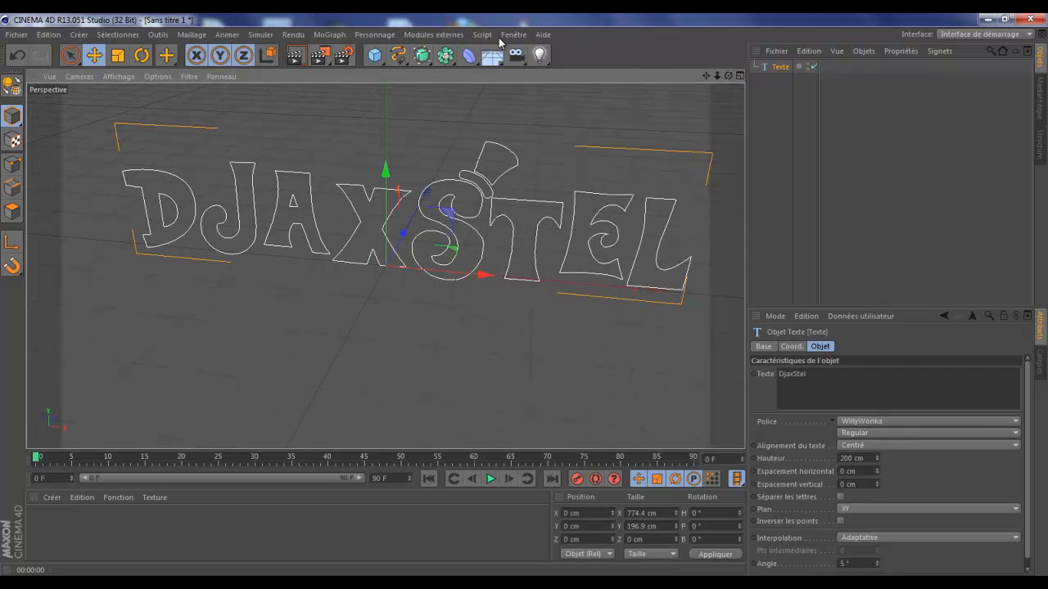
click(422, 55)
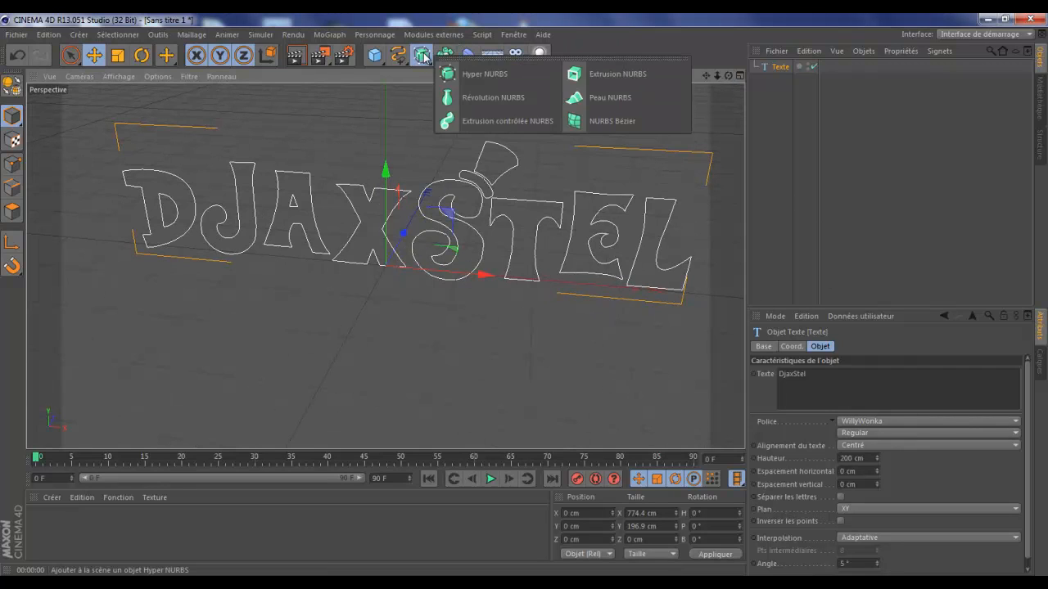
click(638, 75)
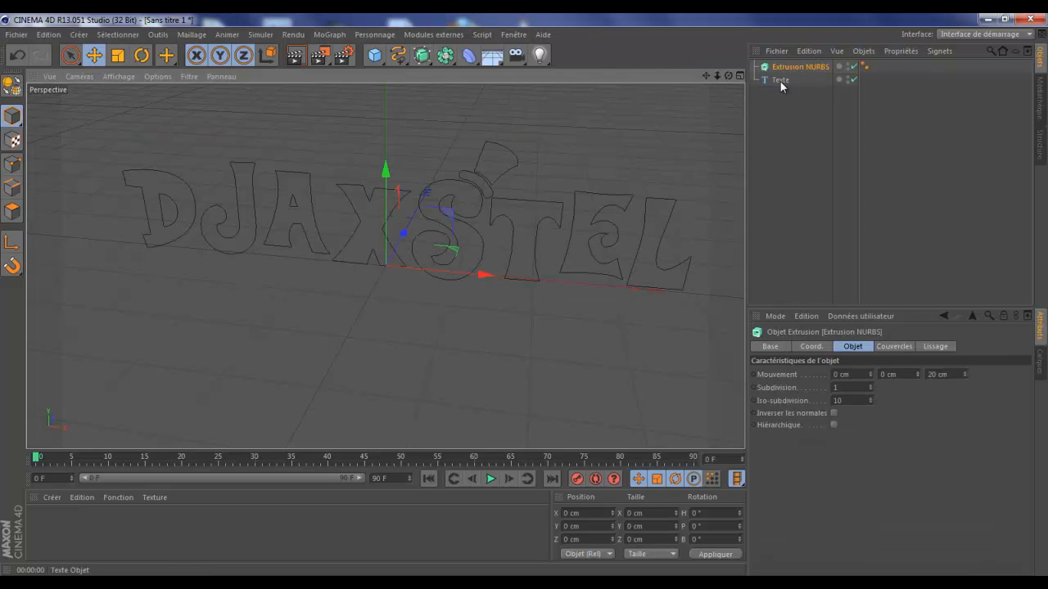
drag(781, 84, 520, 295)
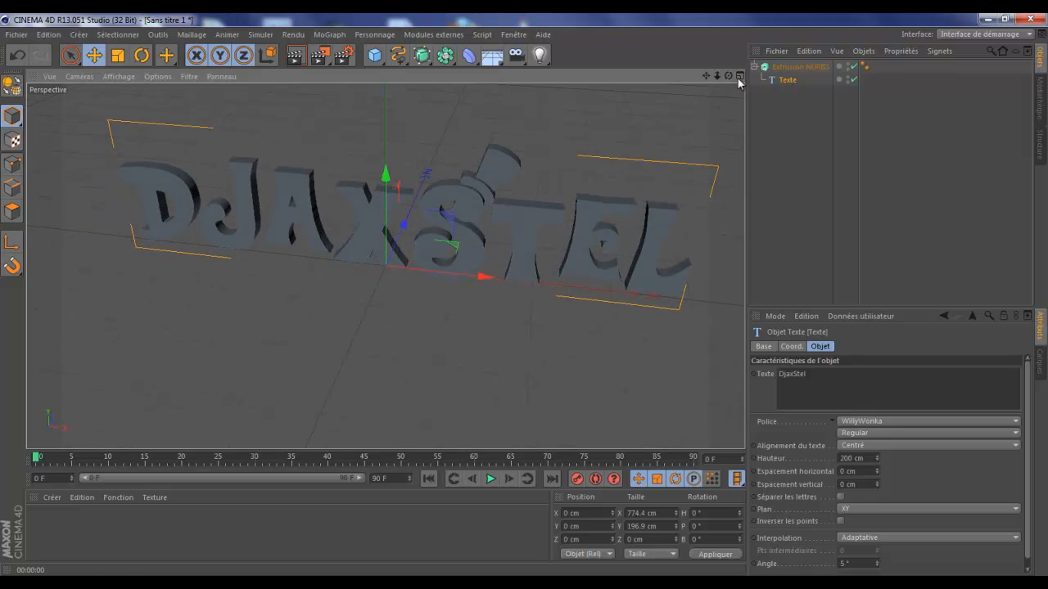
Step: Try a movement of -5, -3 and 30 cm on the text's Extrusion NURBS and restore it to 0, 0 and 20 cm
click(797, 69)
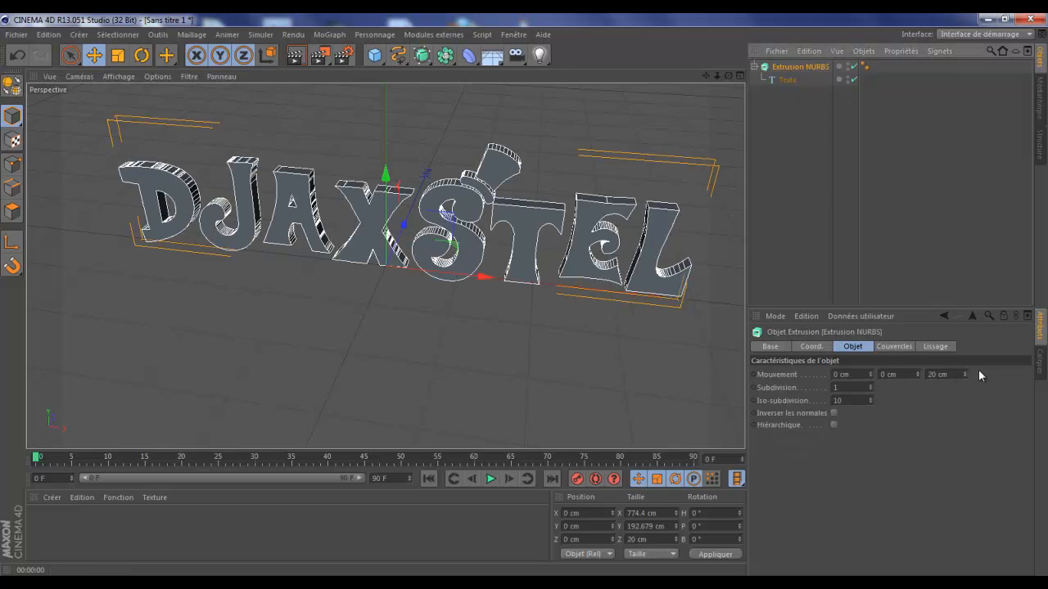
drag(966, 377, 871, 372)
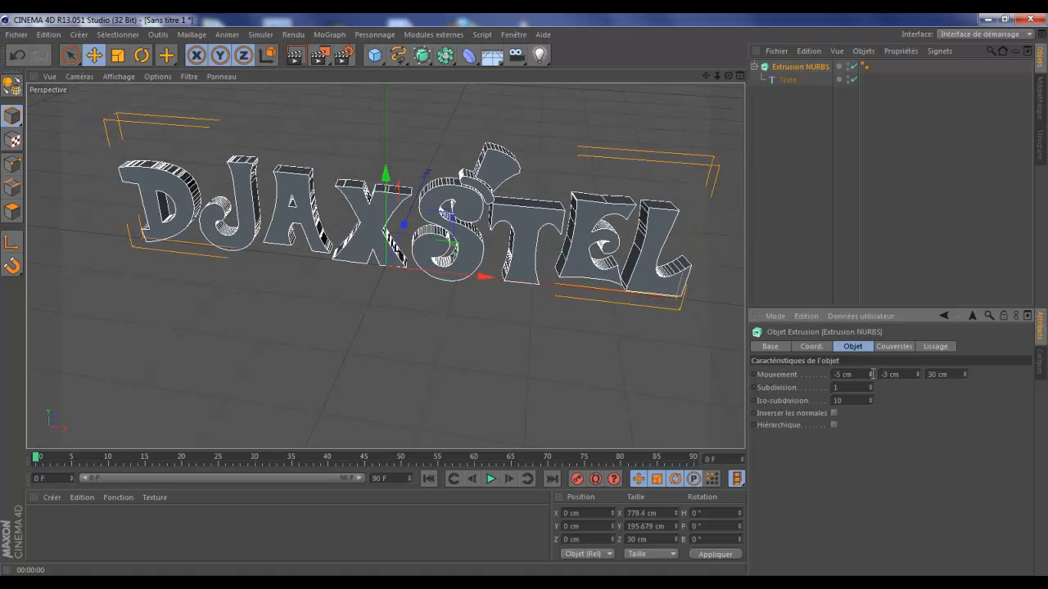
double_click(859, 370)
text(0)
double_click(899, 373)
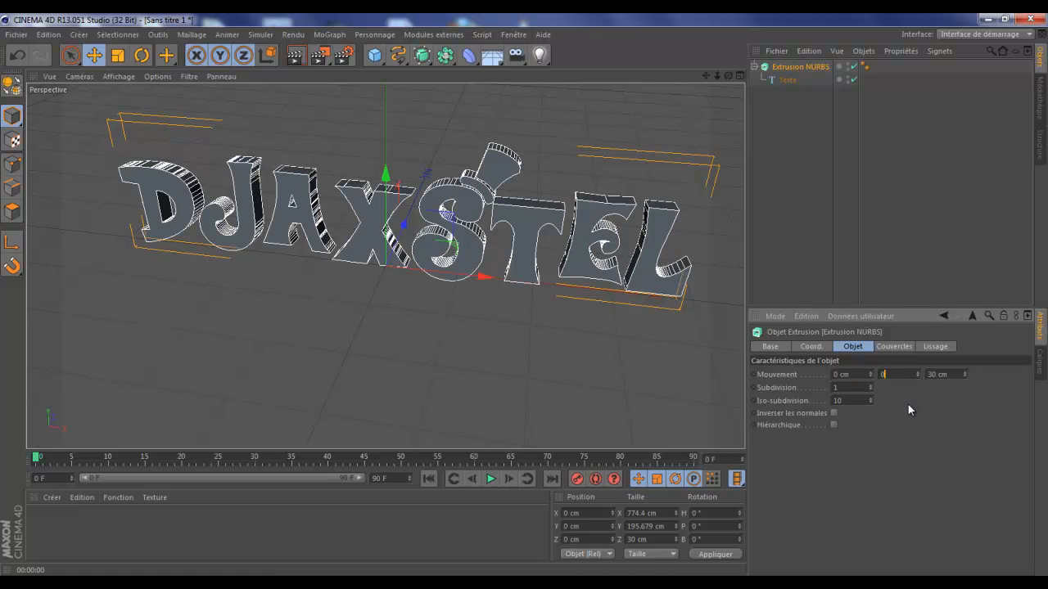
double_click(933, 374)
text(2)
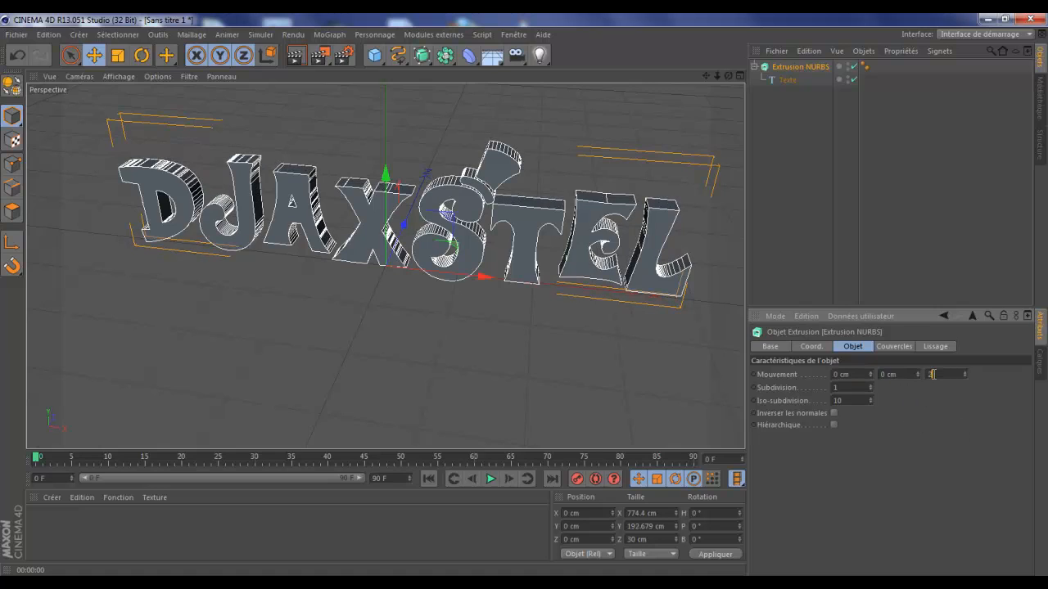
text(0)
key(Return)
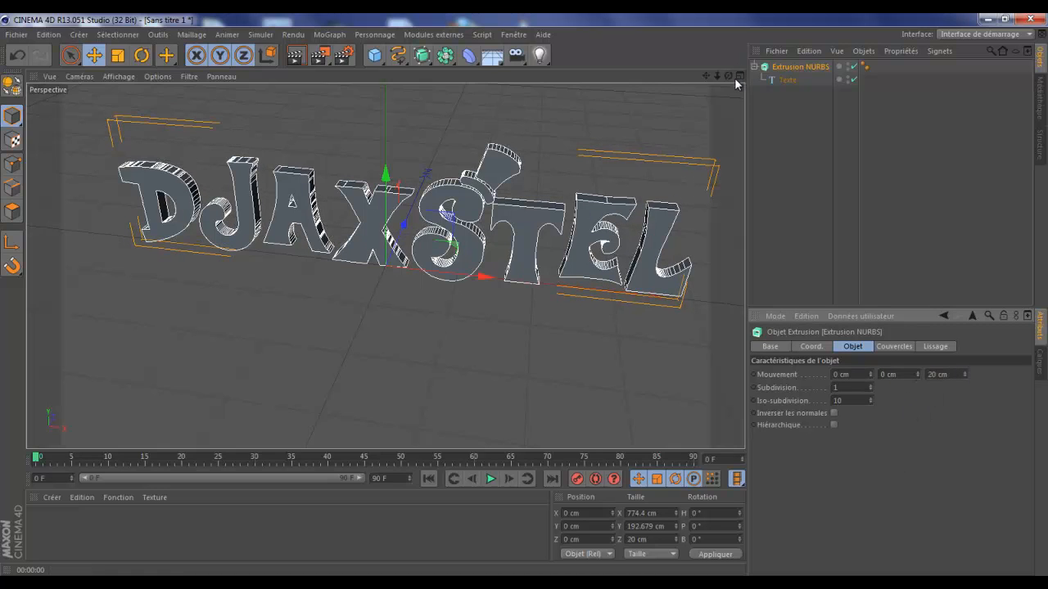
drag(729, 77, 521, 294)
scroll(550, 262, down, 1)
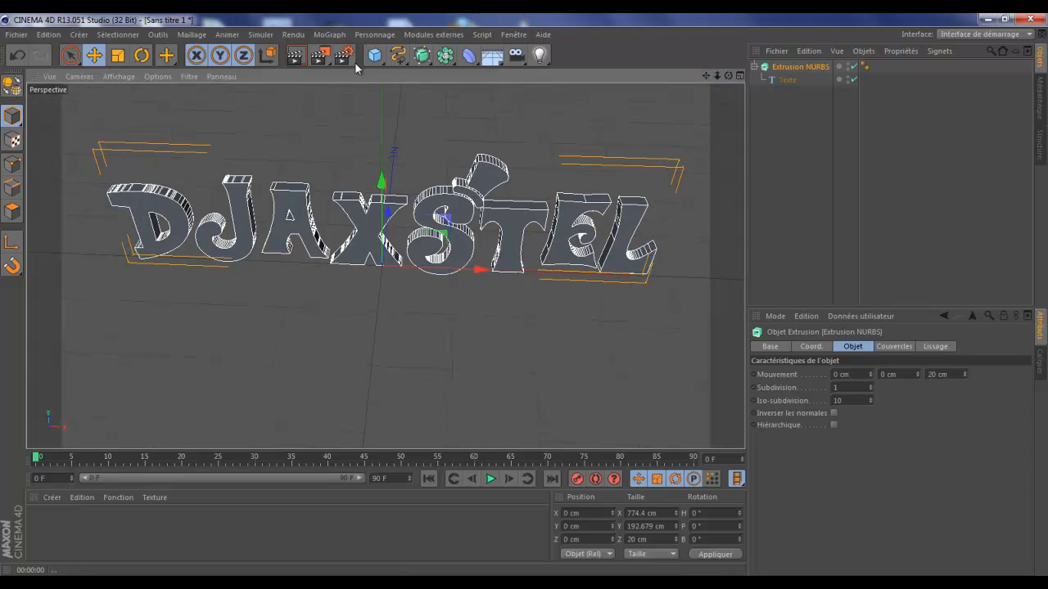
click(406, 61)
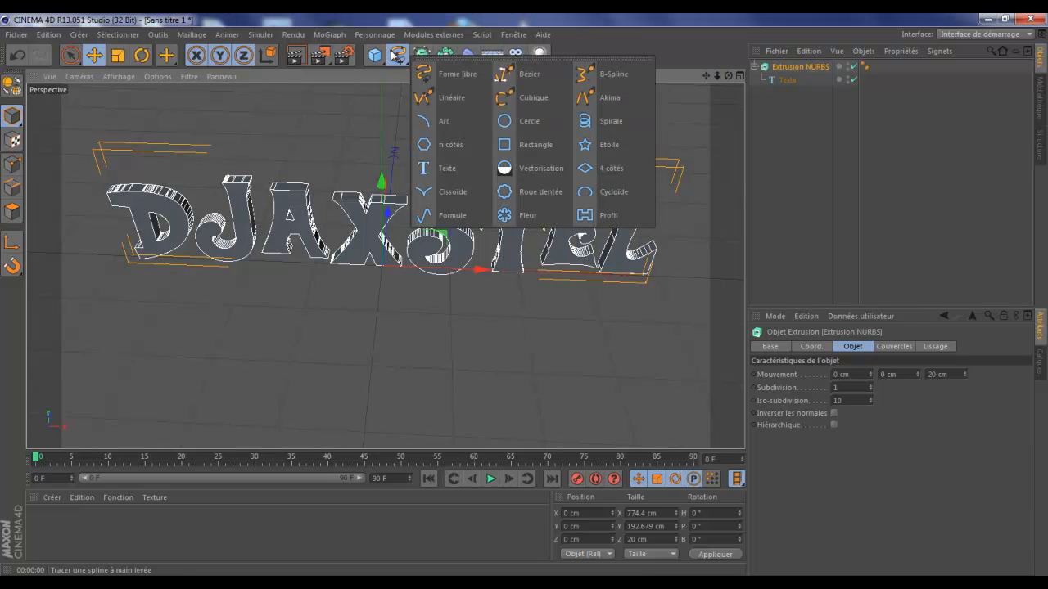
middle_click(398, 152)
middle_click(280, 144)
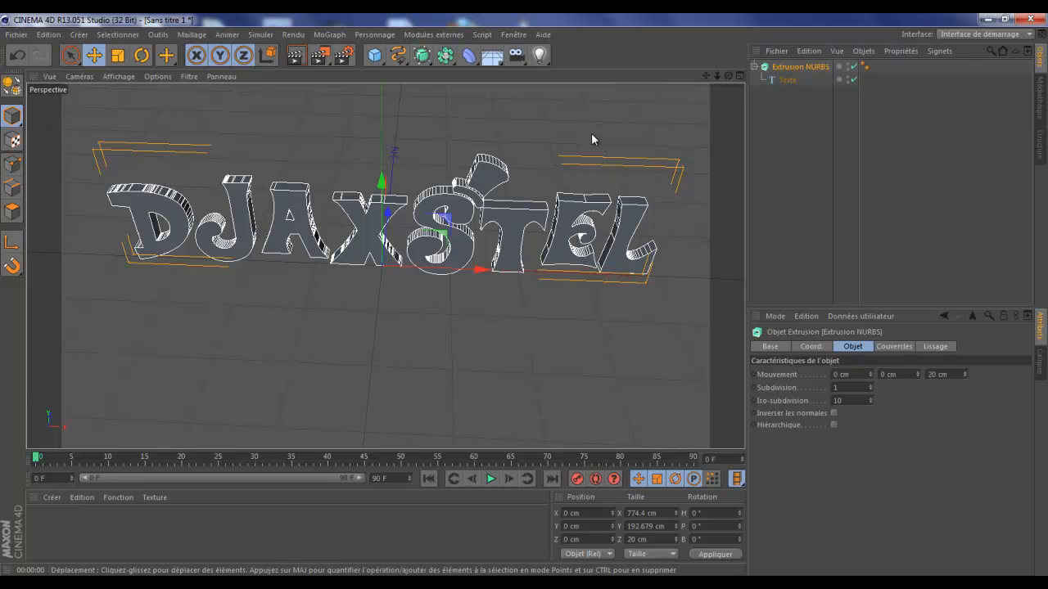
Step: In the front view, move the extruded text about 574 cm along the negative X axis
click(740, 77)
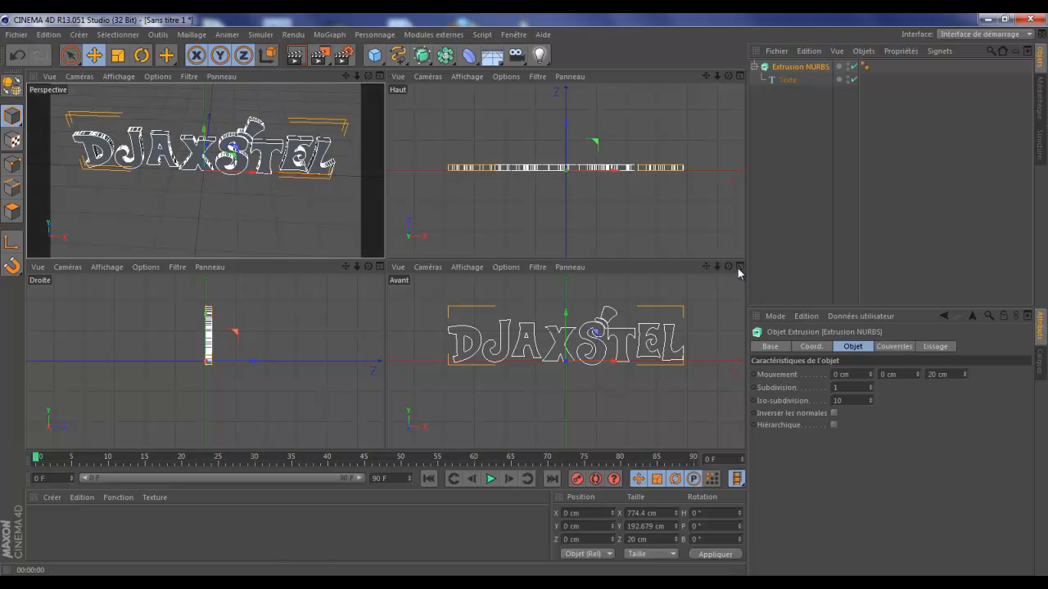
middle_click(712, 318)
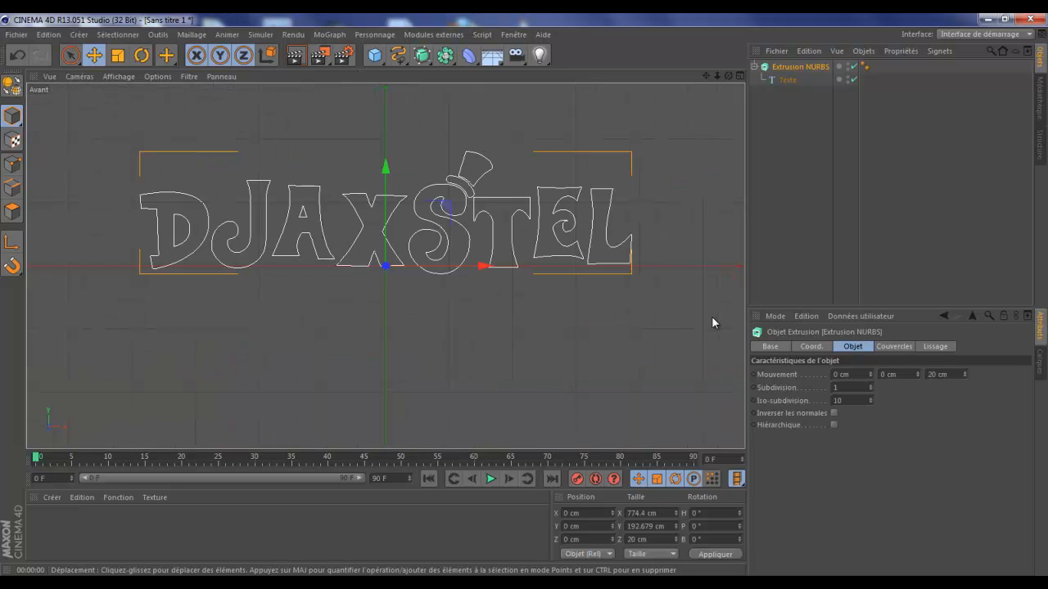
drag(481, 267, 119, 264)
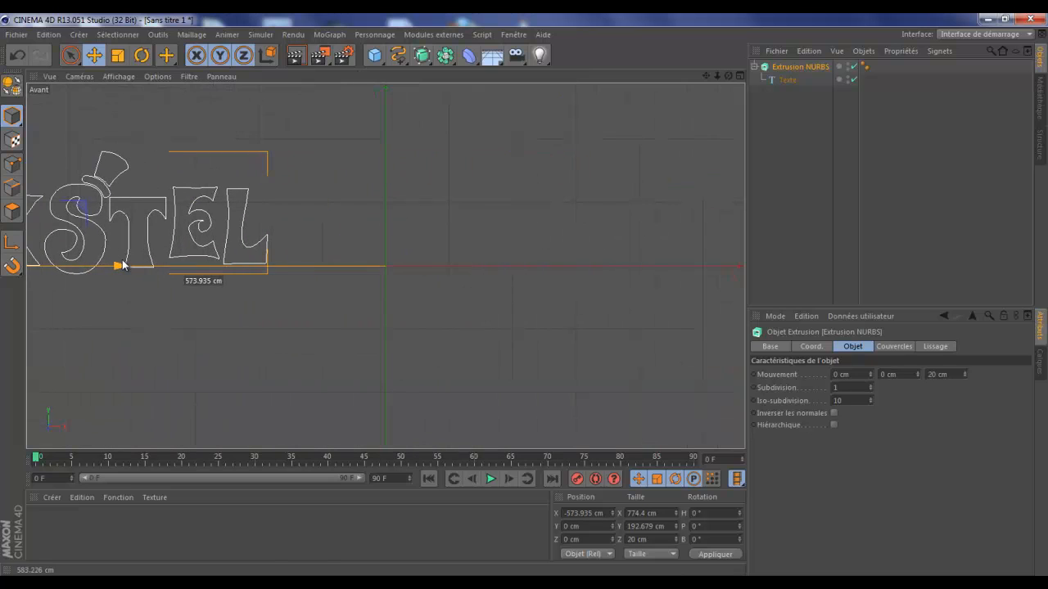
Step: Draw a closed, roughly square four-point linear spline about 275 cm wide in the front view, beyond the origin from the text
click(398, 55)
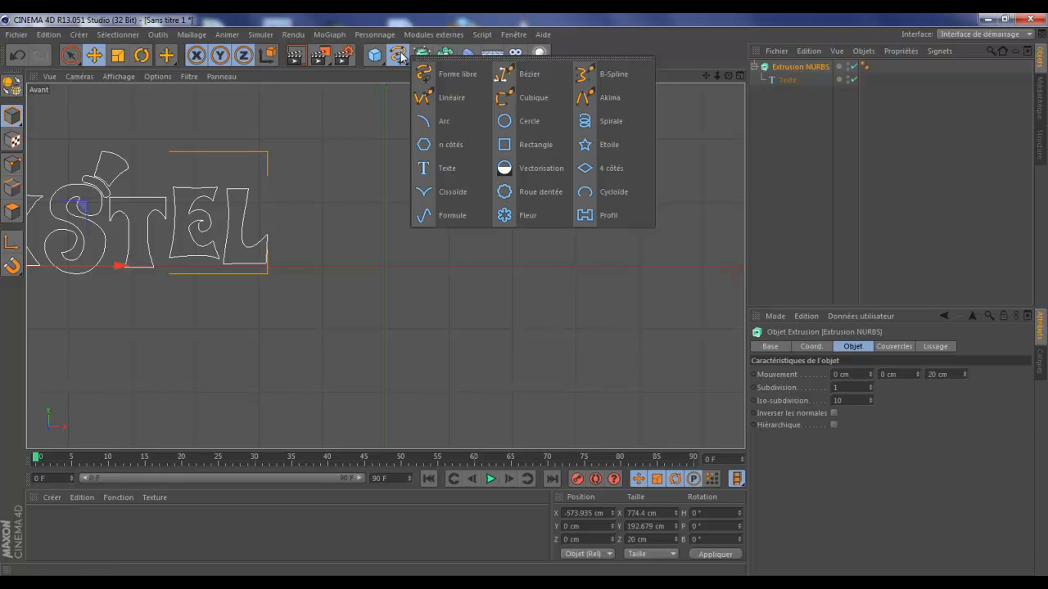
click(456, 102)
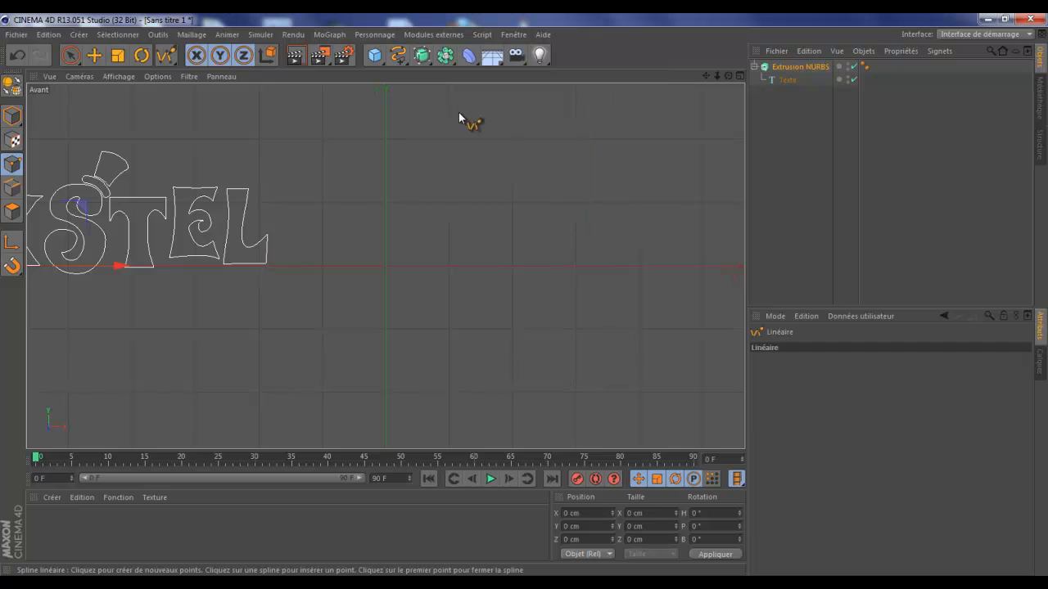
click(629, 334)
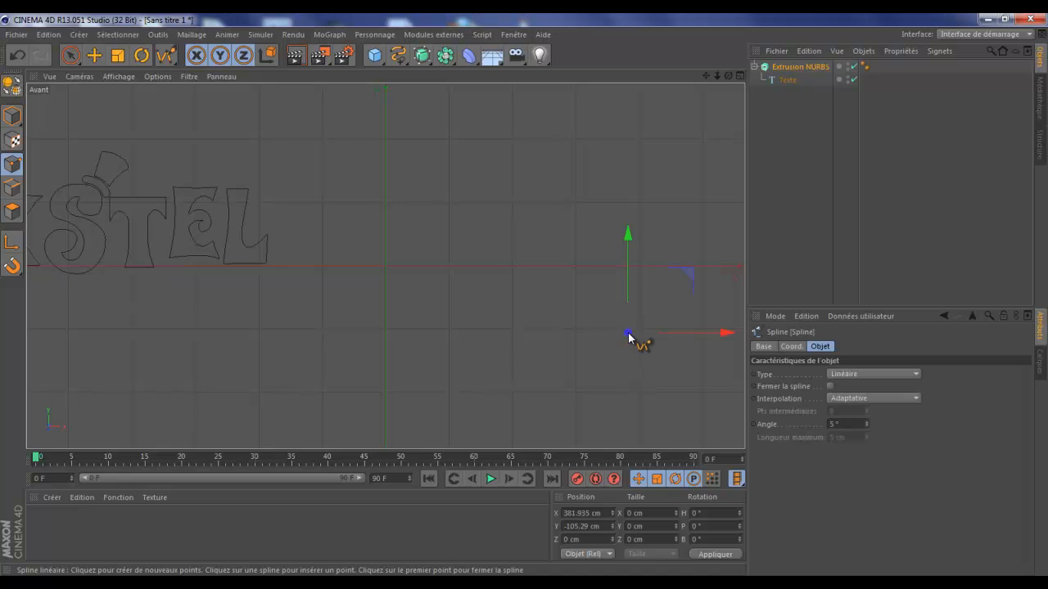
click(456, 333)
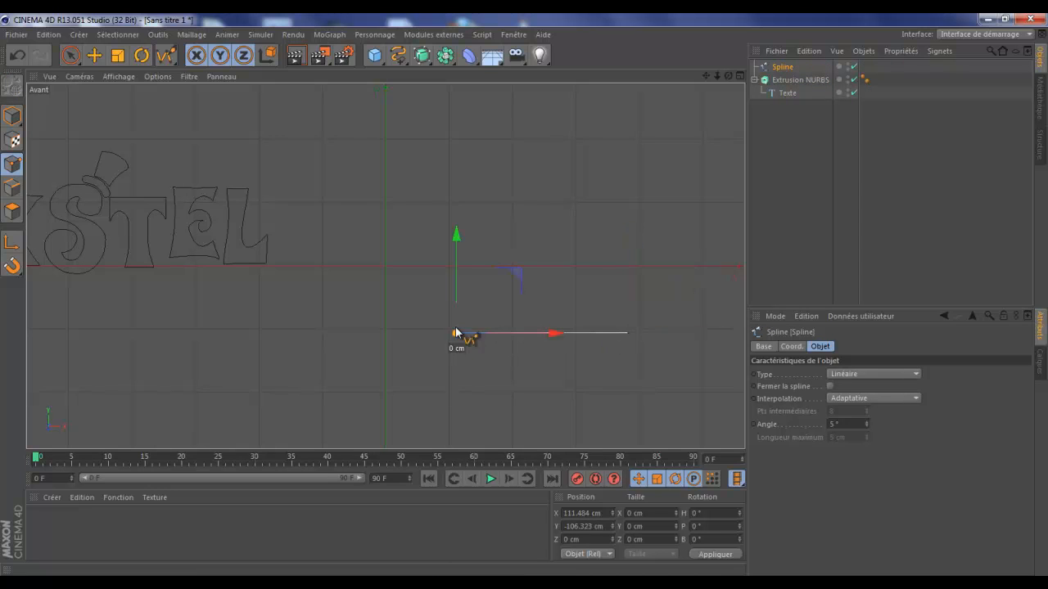
click(453, 154)
click(632, 160)
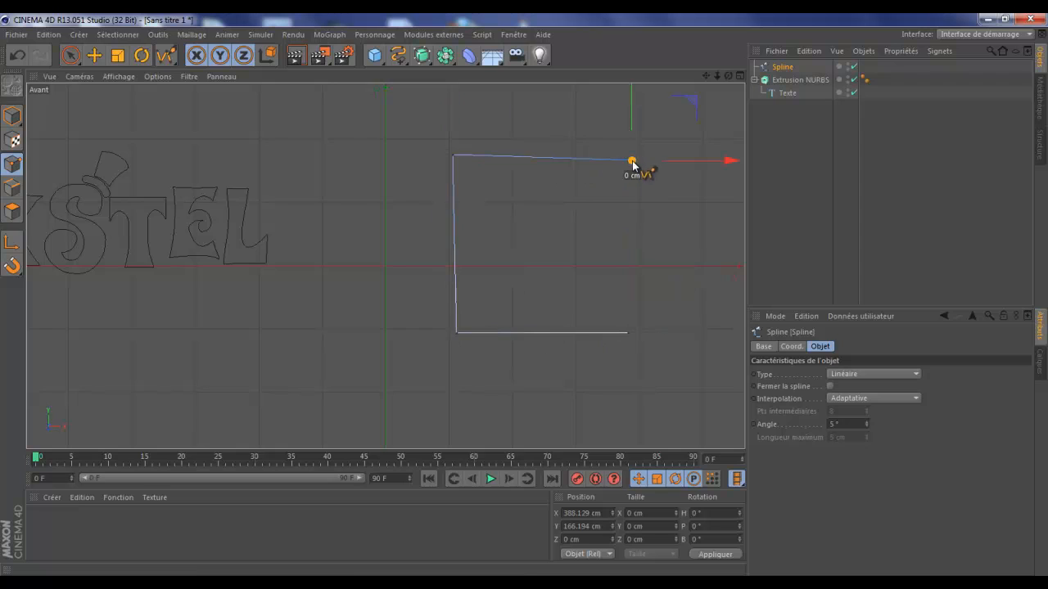
click(628, 332)
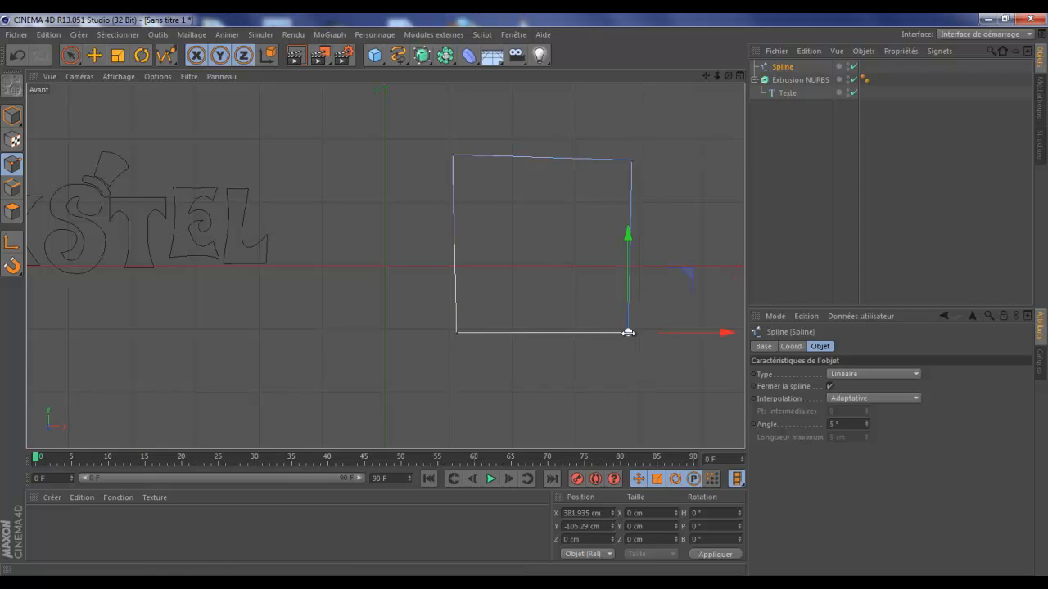
click(769, 175)
click(753, 79)
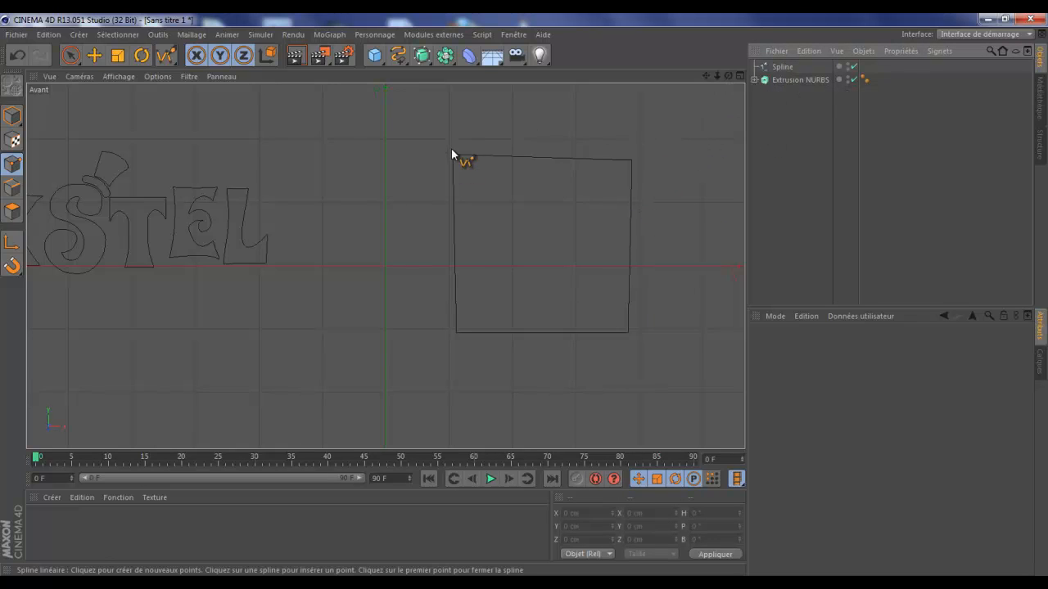
Step: Return to the perspective view, add a second Extrusion NURBS object and make the square spline its child
middle_click(392, 302)
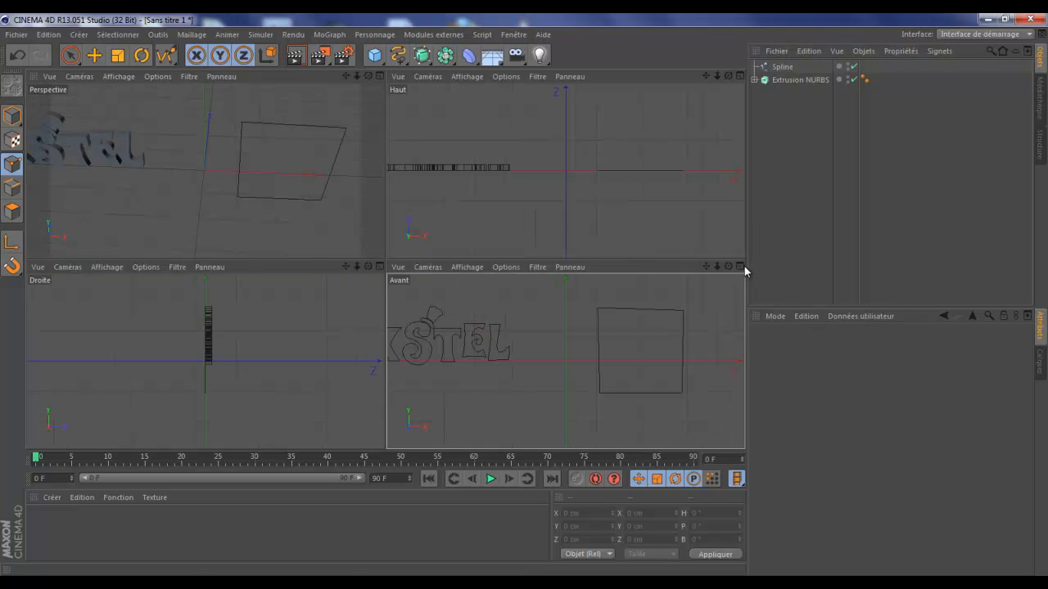
middle_click(262, 197)
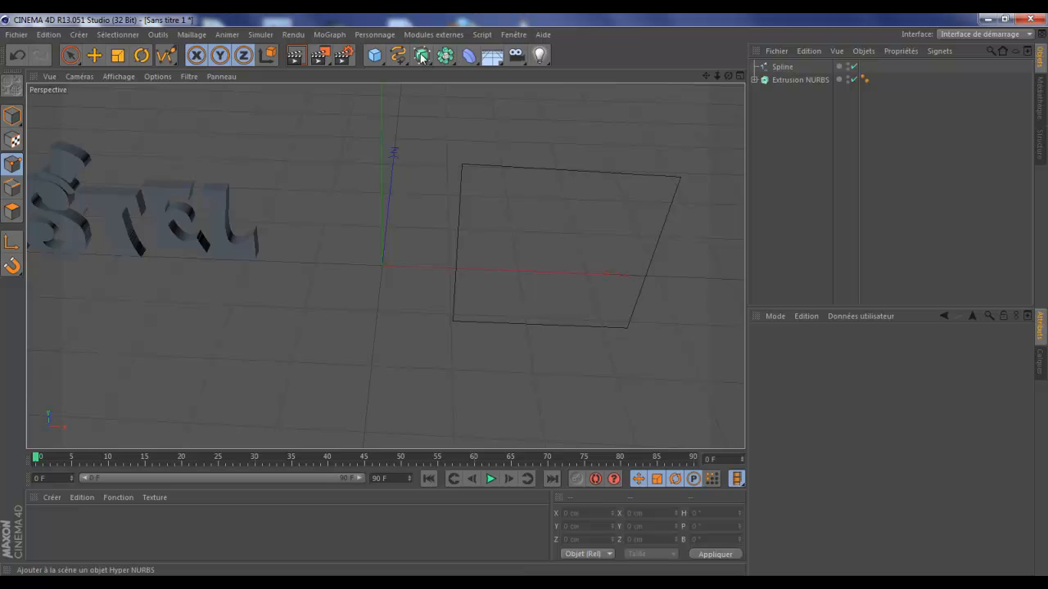
drag(423, 56, 604, 73)
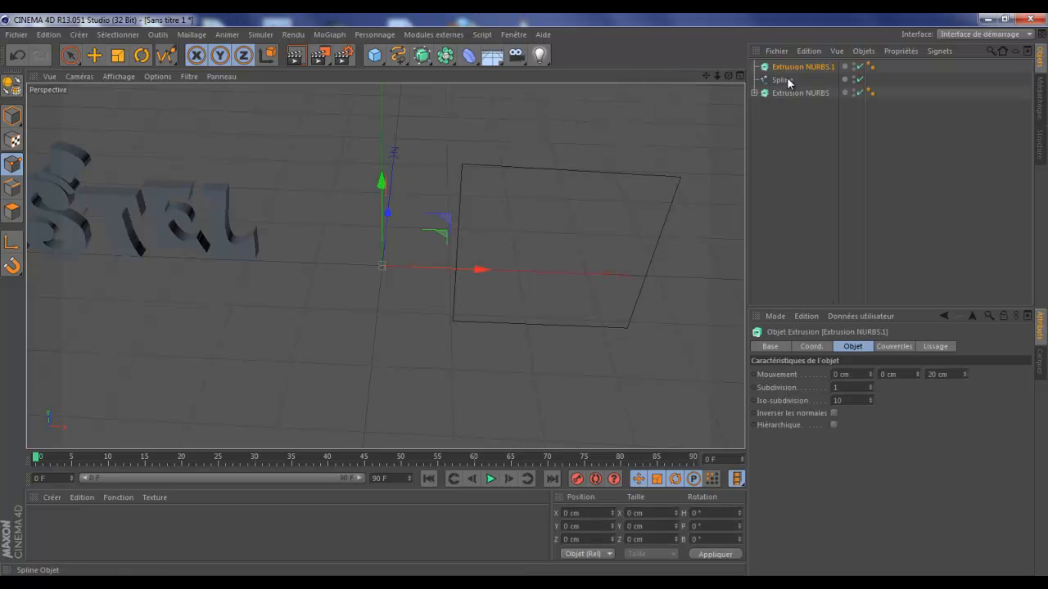
drag(788, 82, 796, 67)
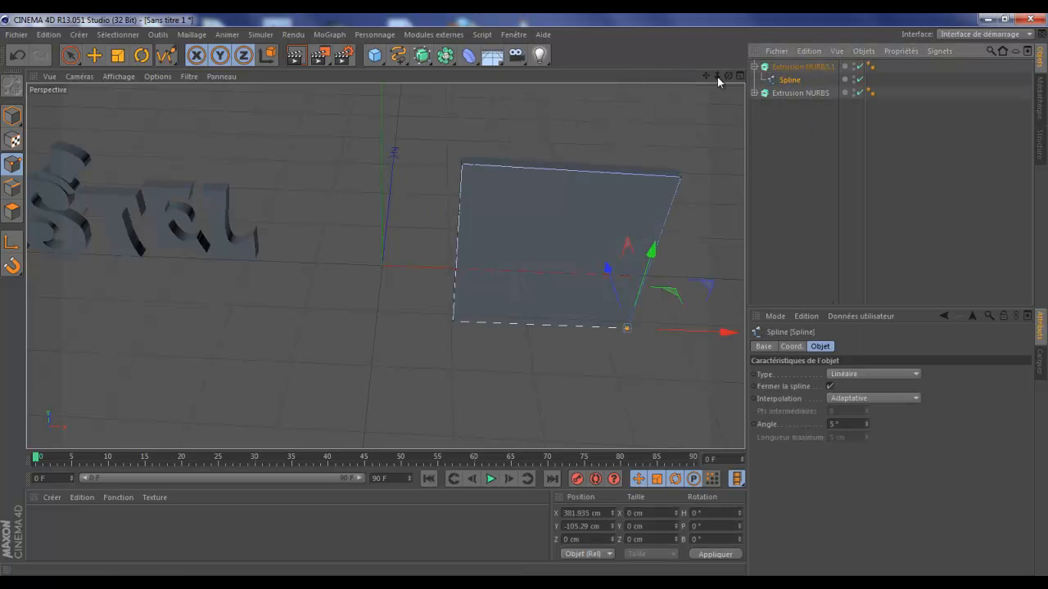
Step: Try the Cubique, Akima, B-Spline and Bézier types on the square spline and return its type to Linéaire
alt+drag(491, 299, 514, 297)
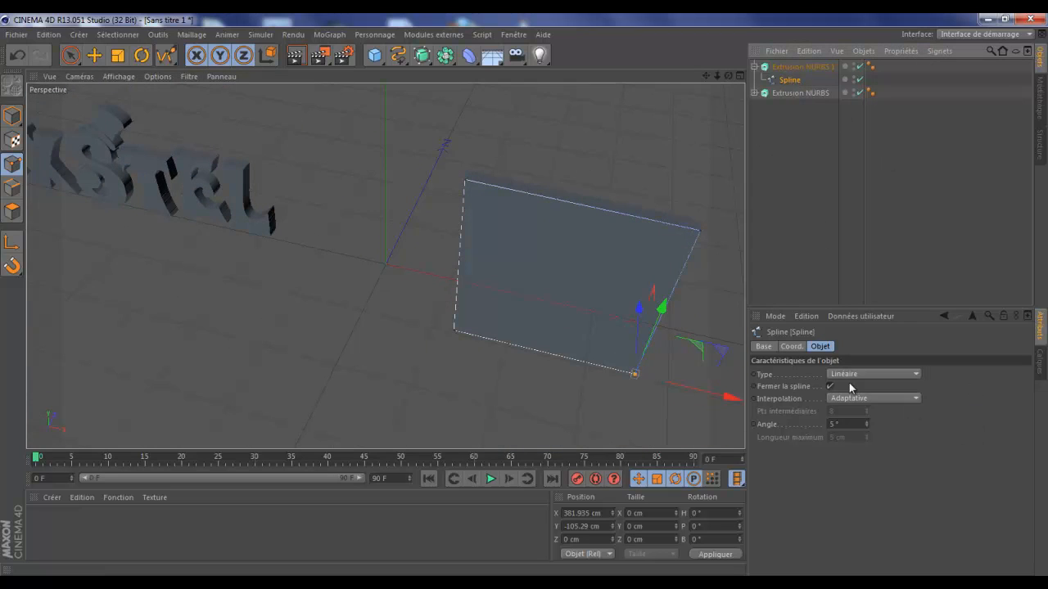
click(907, 373)
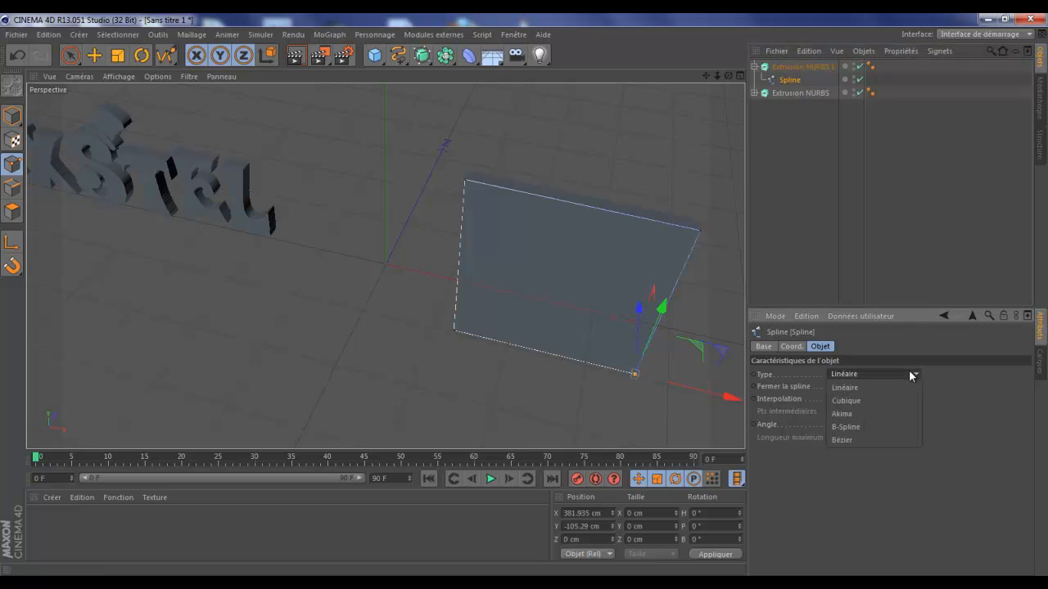
click(904, 402)
click(907, 375)
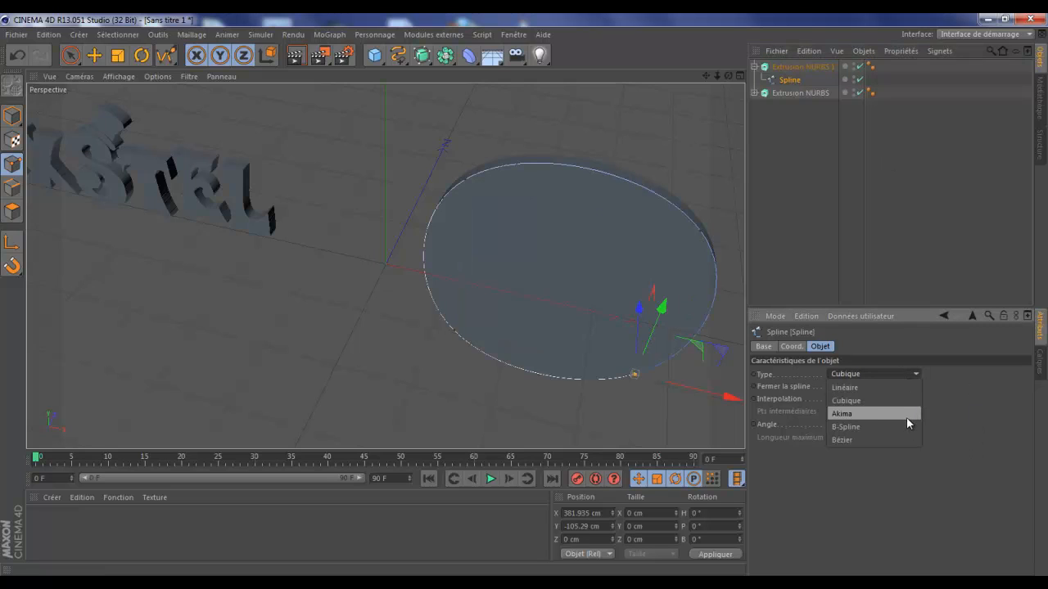
click(906, 417)
click(902, 373)
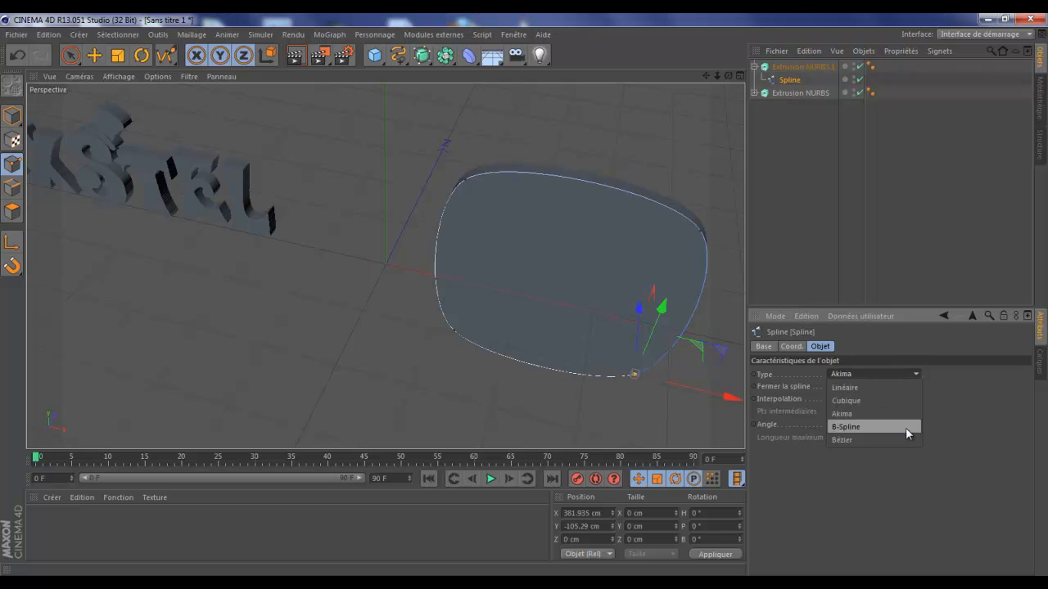
click(905, 427)
click(901, 372)
click(897, 438)
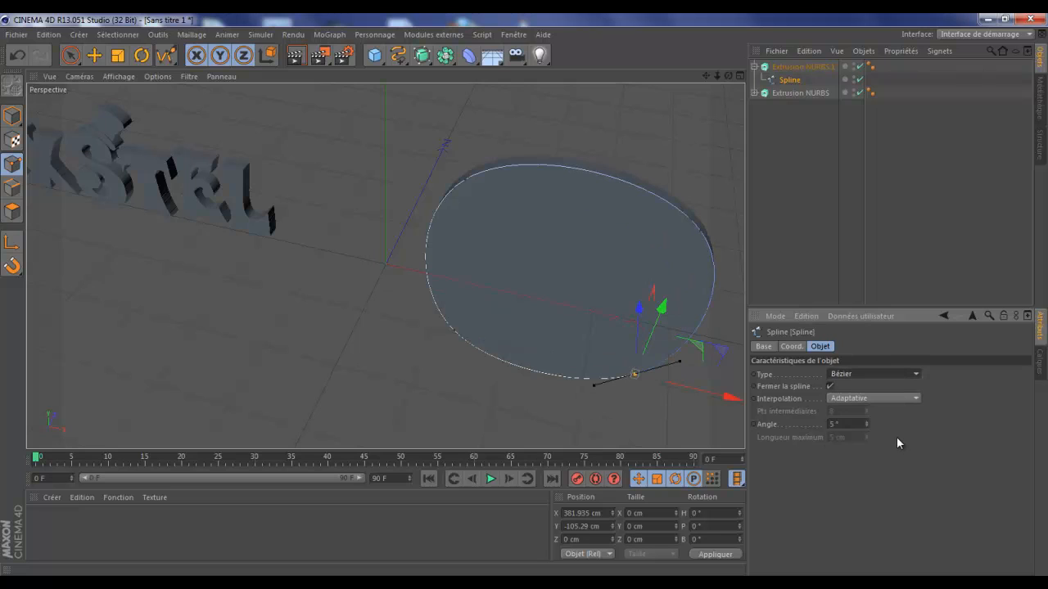
click(895, 374)
click(895, 389)
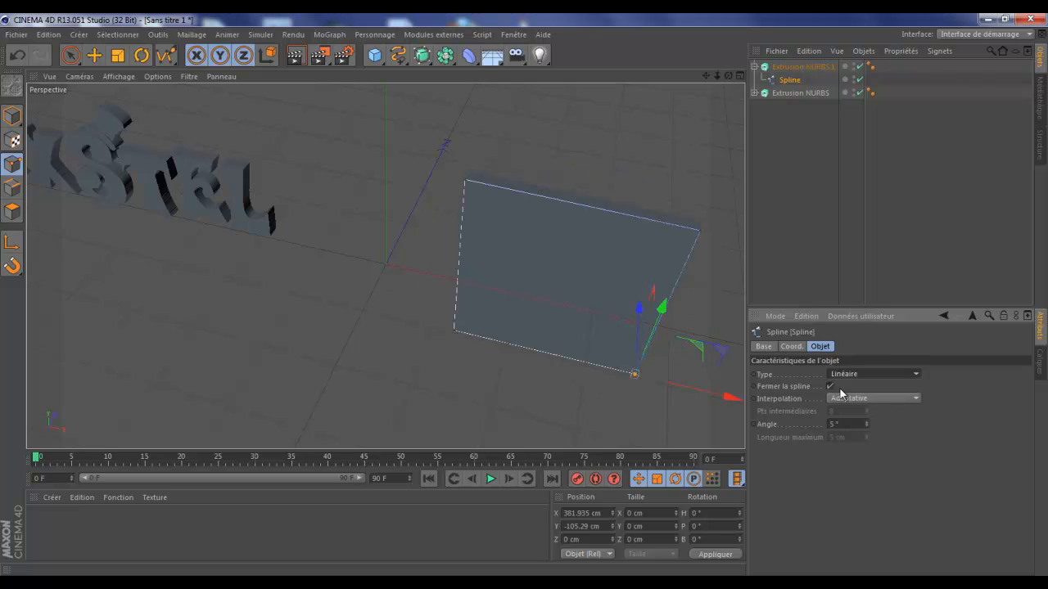
Step: Switch the square spline's type through Cubique and Akima again and return it to Linéaire
click(911, 373)
click(915, 388)
click(914, 376)
click(909, 401)
click(907, 374)
click(902, 415)
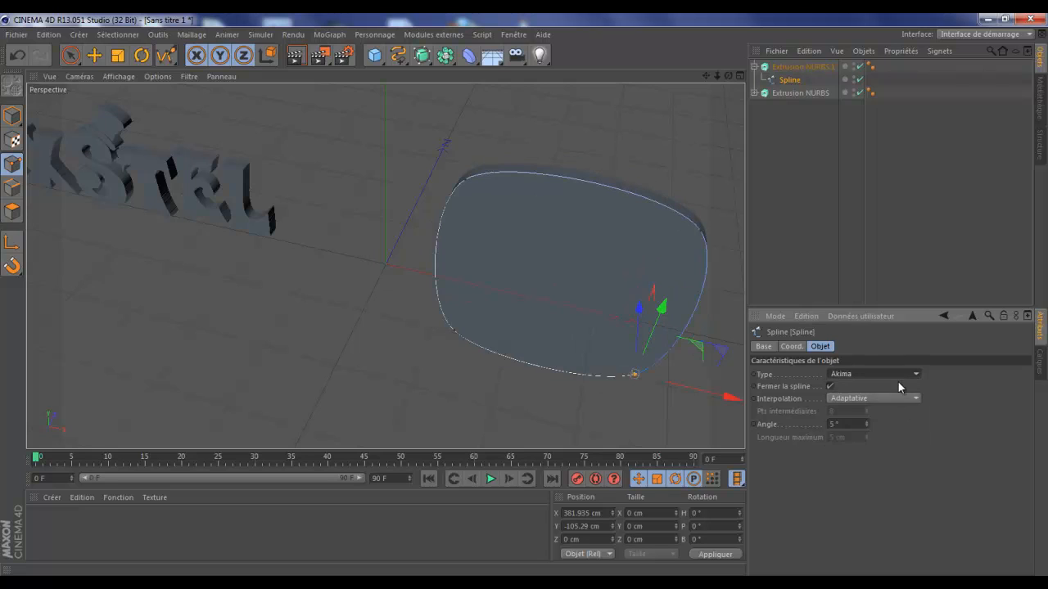
click(898, 377)
click(902, 383)
click(894, 373)
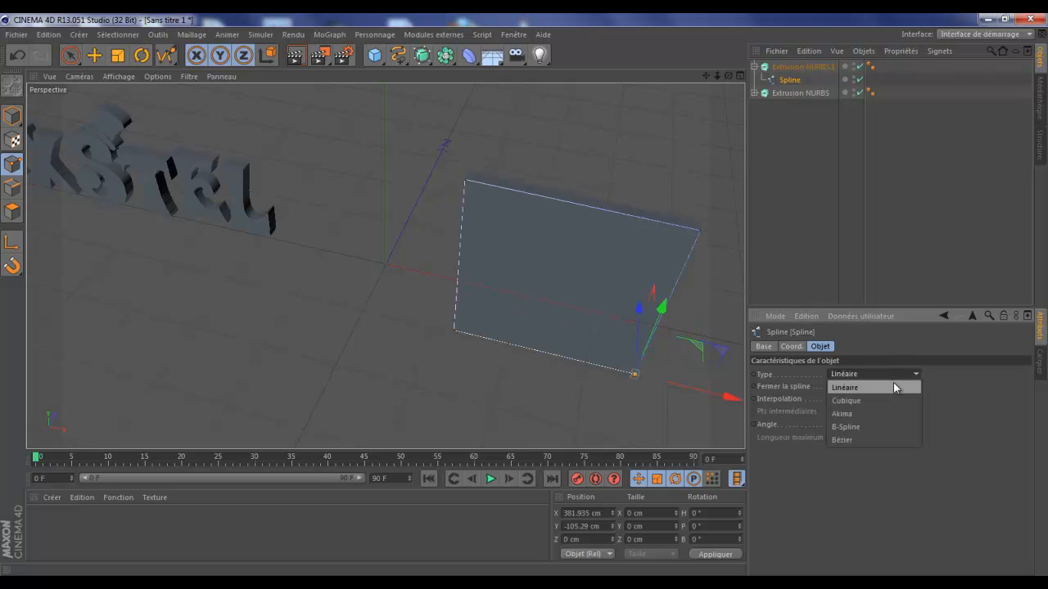
click(893, 385)
Step: Try the Naturelle interpolation on the square spline and set it back to Adaptative
click(902, 398)
click(901, 424)
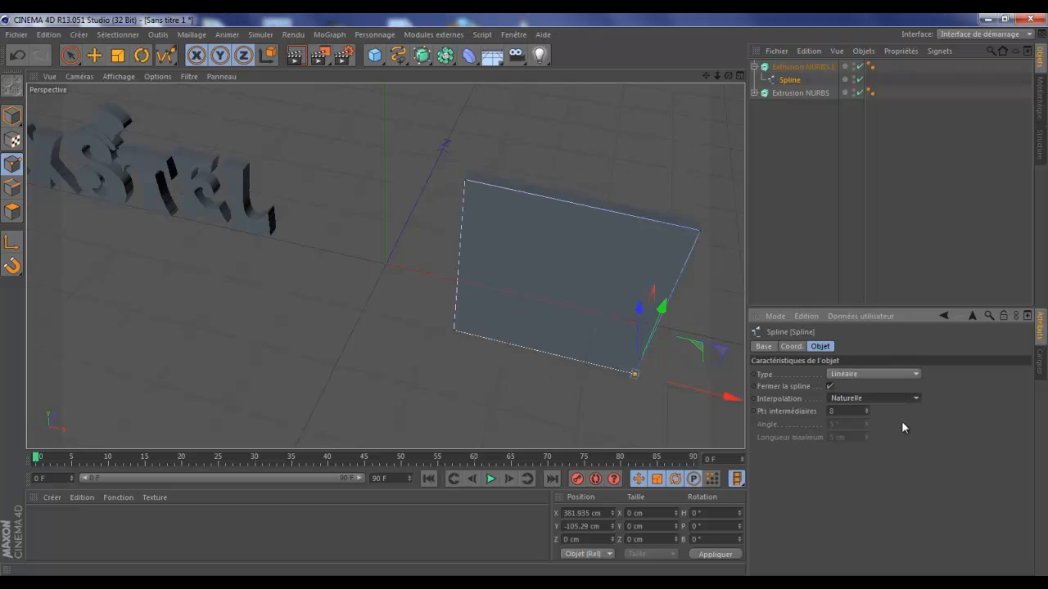
click(903, 398)
click(906, 451)
click(908, 398)
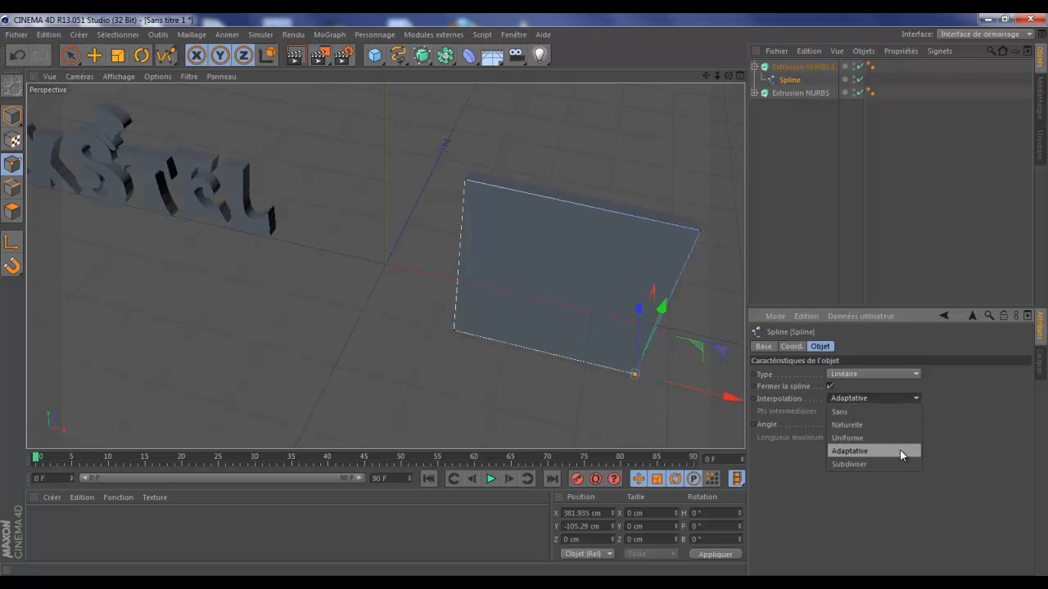
click(899, 450)
click(900, 400)
click(884, 449)
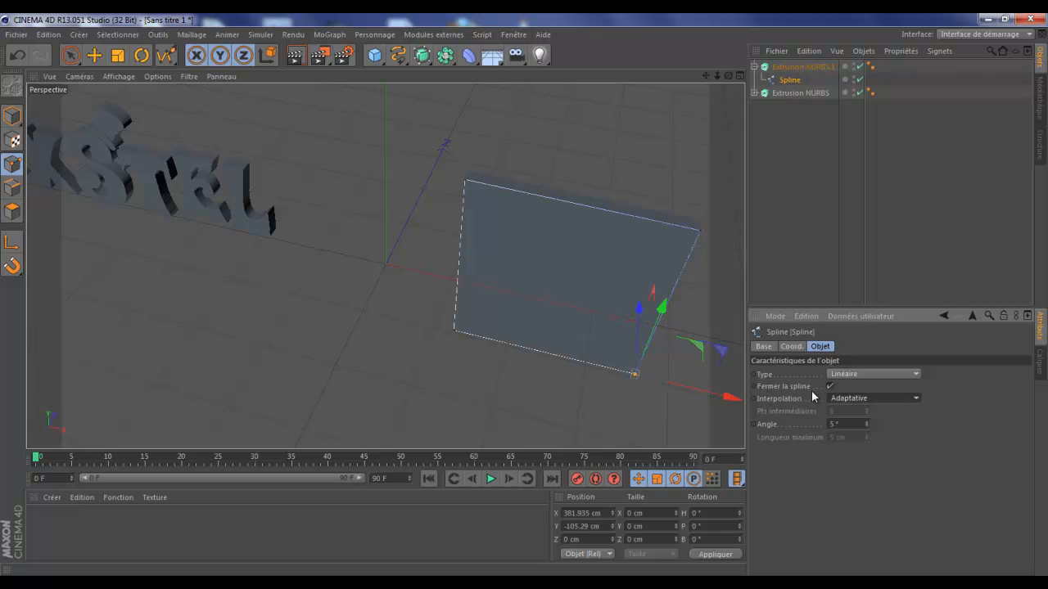
Step: Turn off Fermer la spline for the square, inspect the open shape in the perspective and front views, and turn the option back on
drag(729, 76, 520, 294)
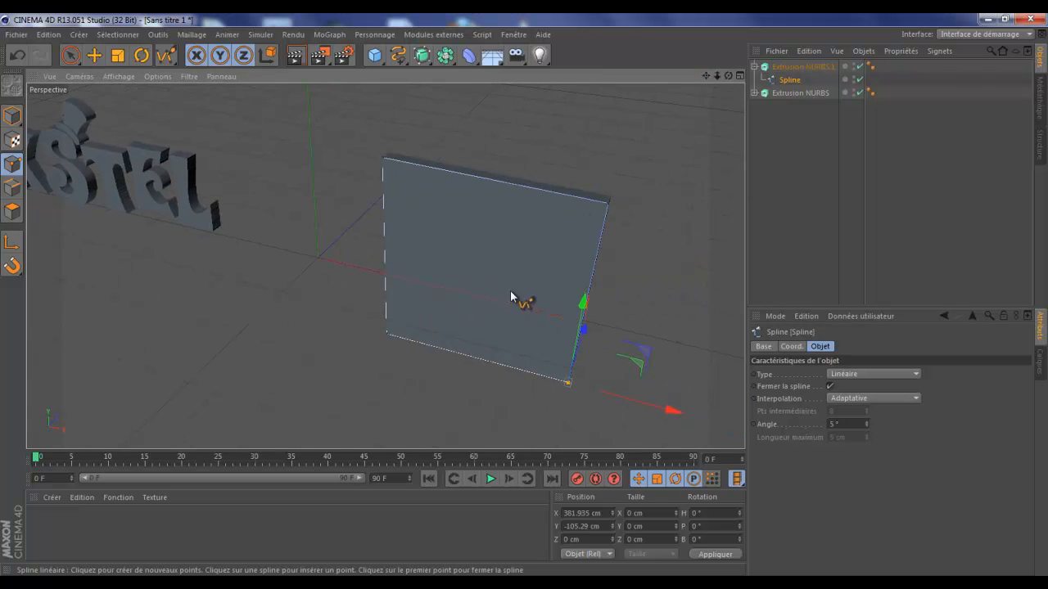
click(830, 385)
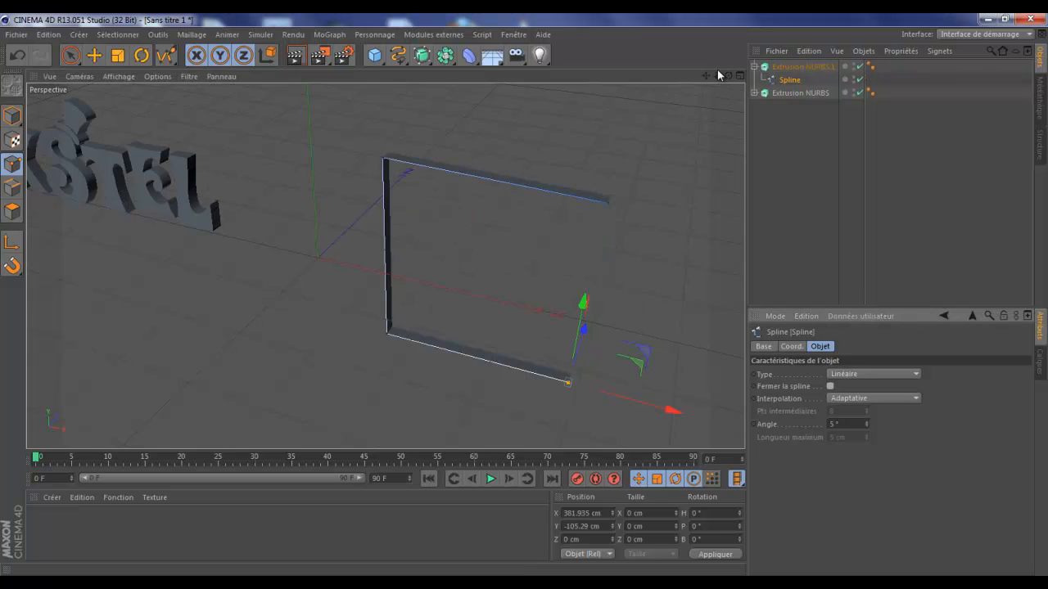
drag(728, 72, 524, 295)
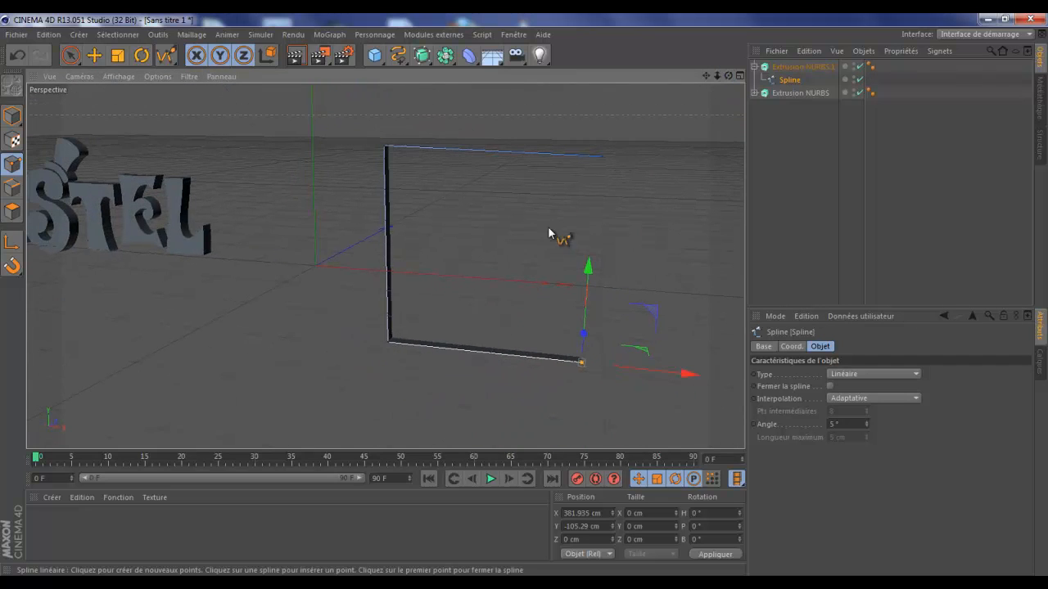
click(785, 81)
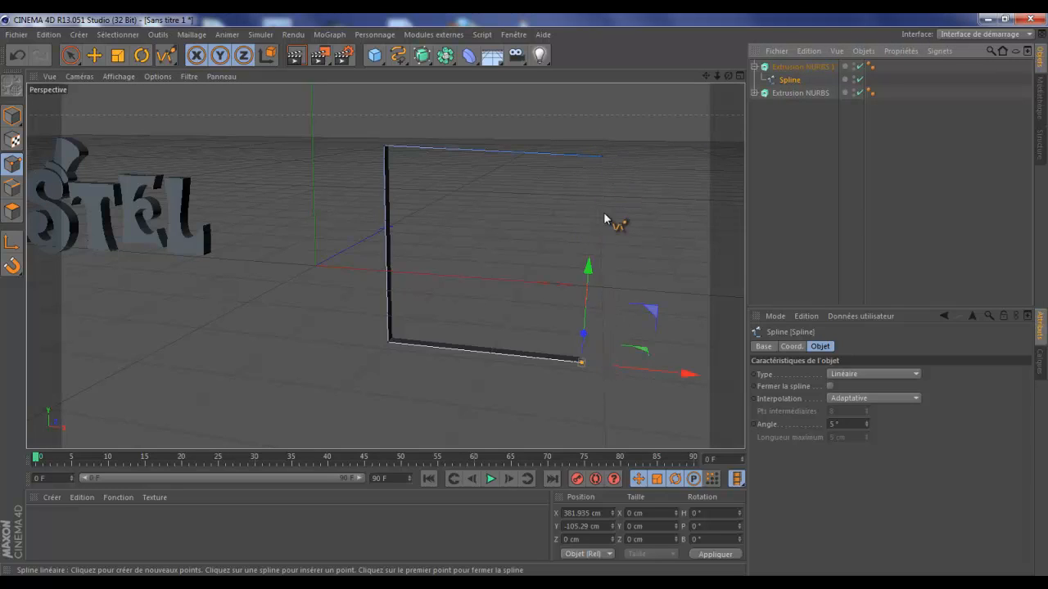
middle_click(638, 172)
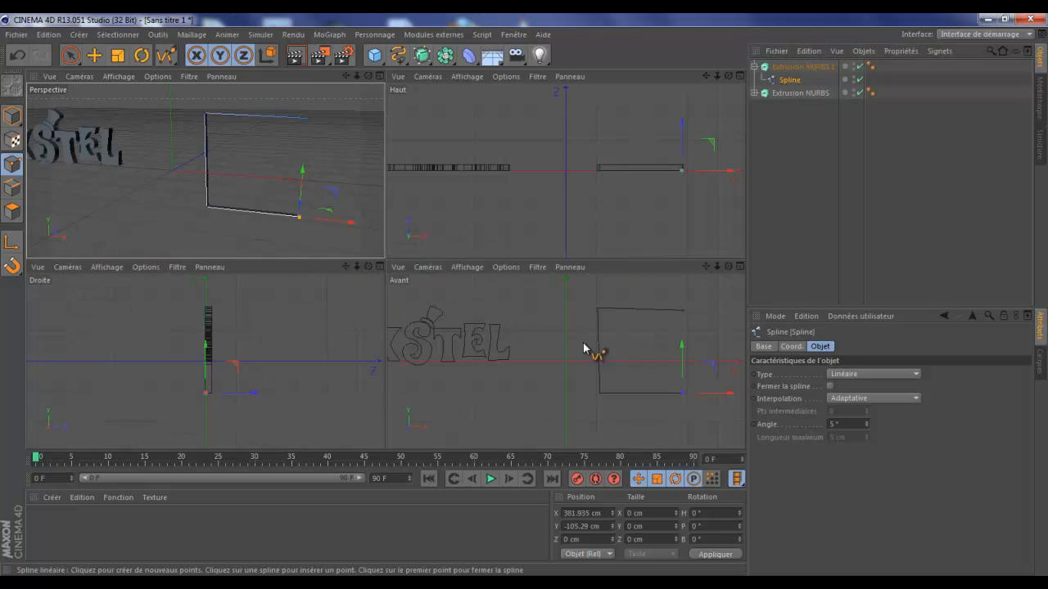
middle_click(555, 349)
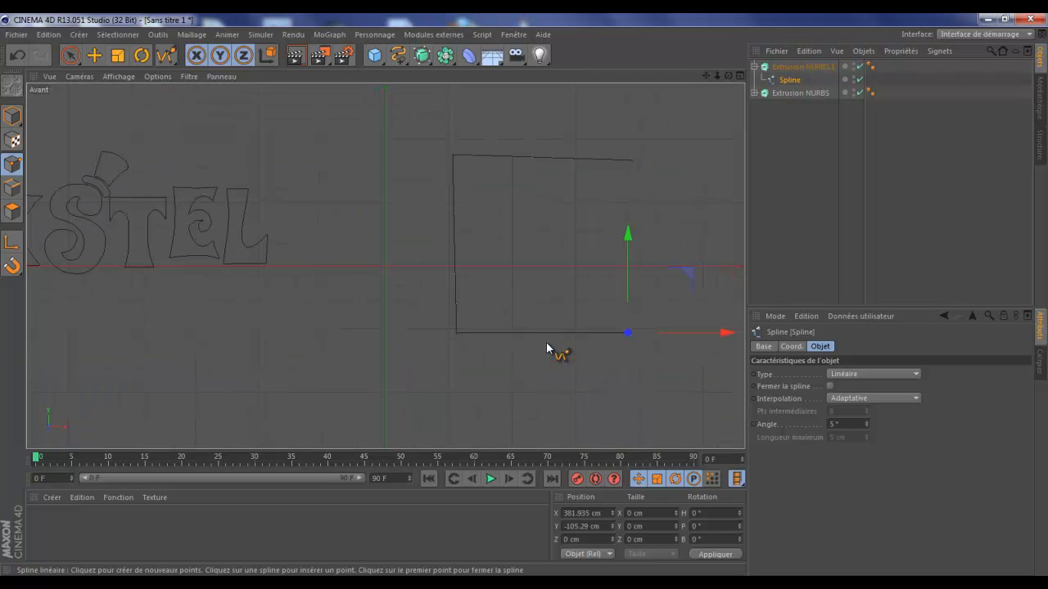
middle_click(565, 233)
middle_click(304, 216)
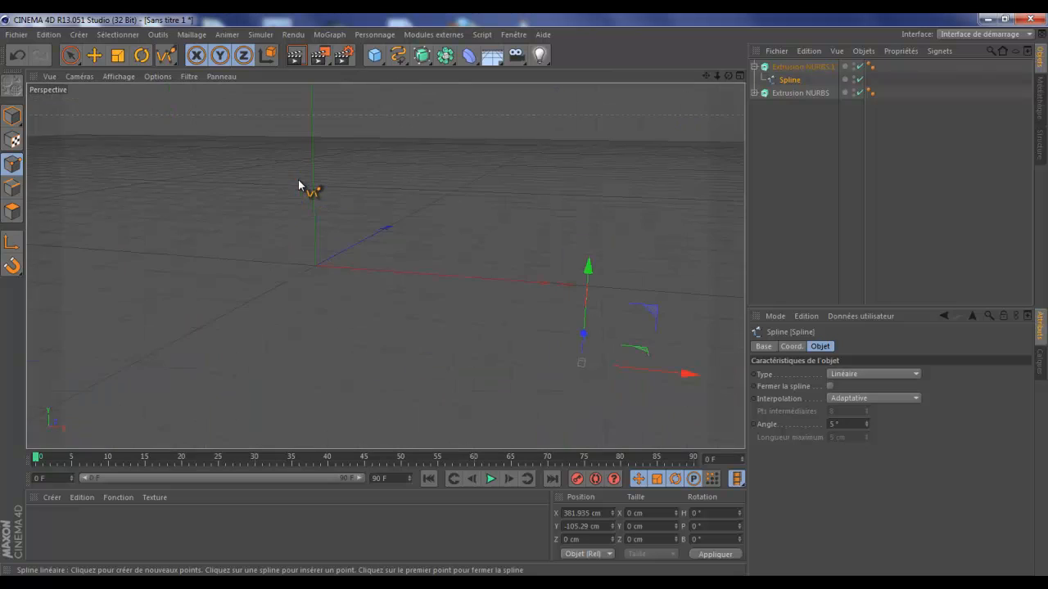
click(831, 386)
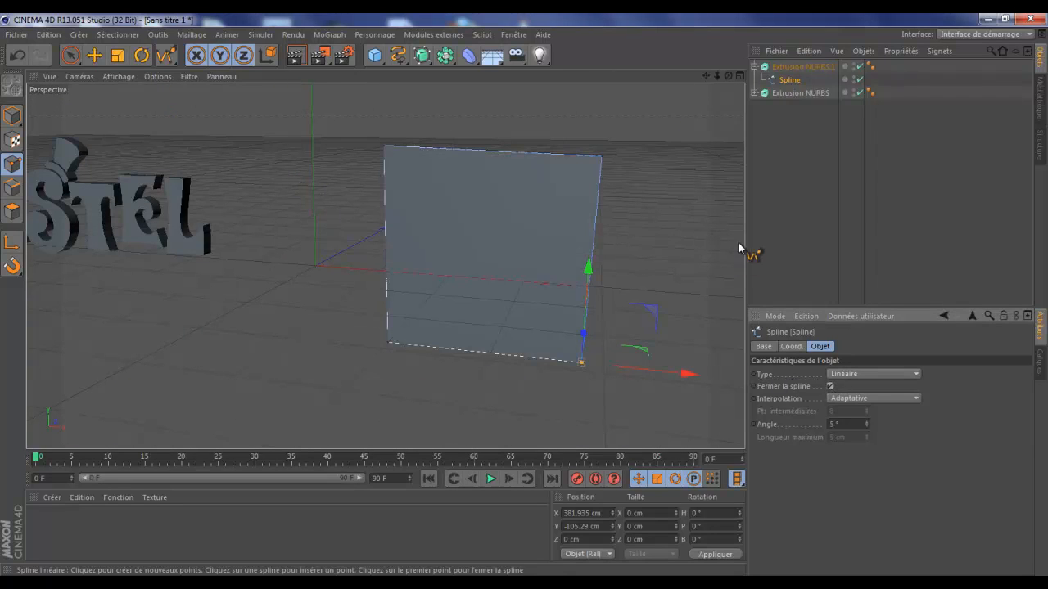
Step: Render the perspective view of the extruded square from two different viewing angles
drag(735, 73, 522, 294)
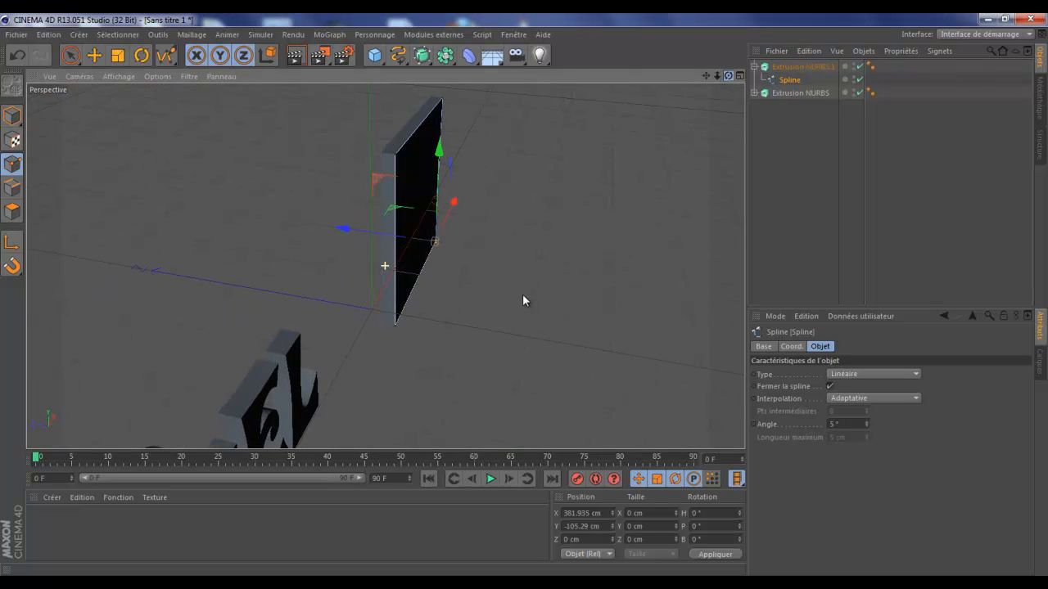
key(e)
click(304, 51)
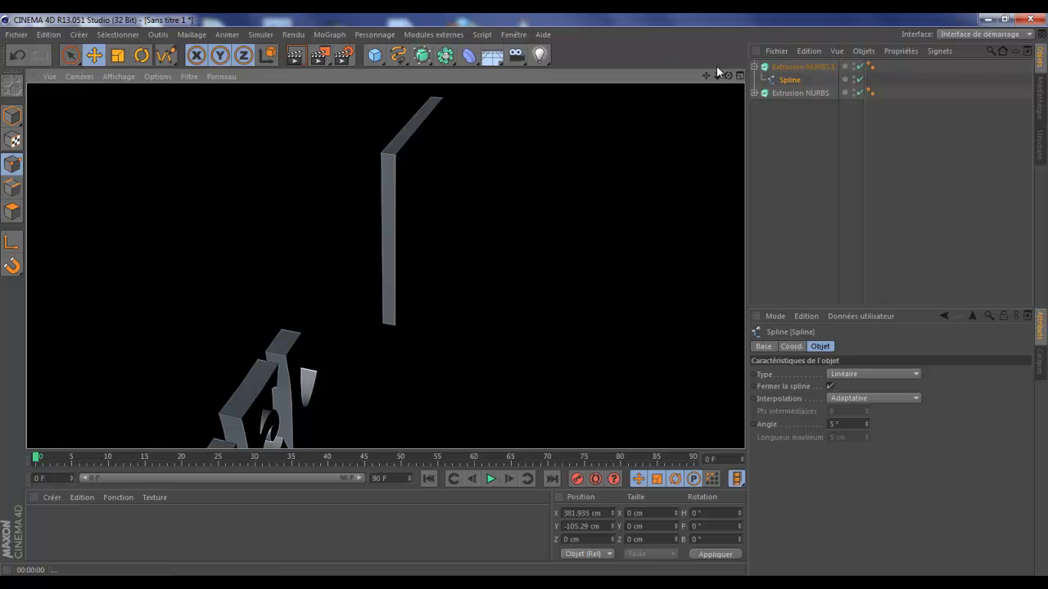
drag(728, 75, 524, 295)
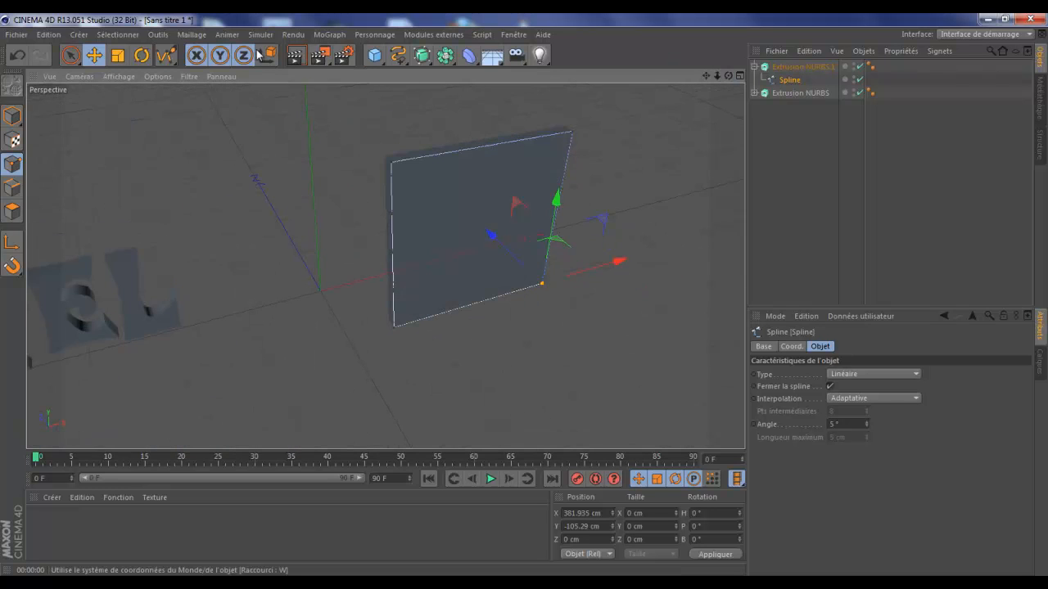
click(300, 56)
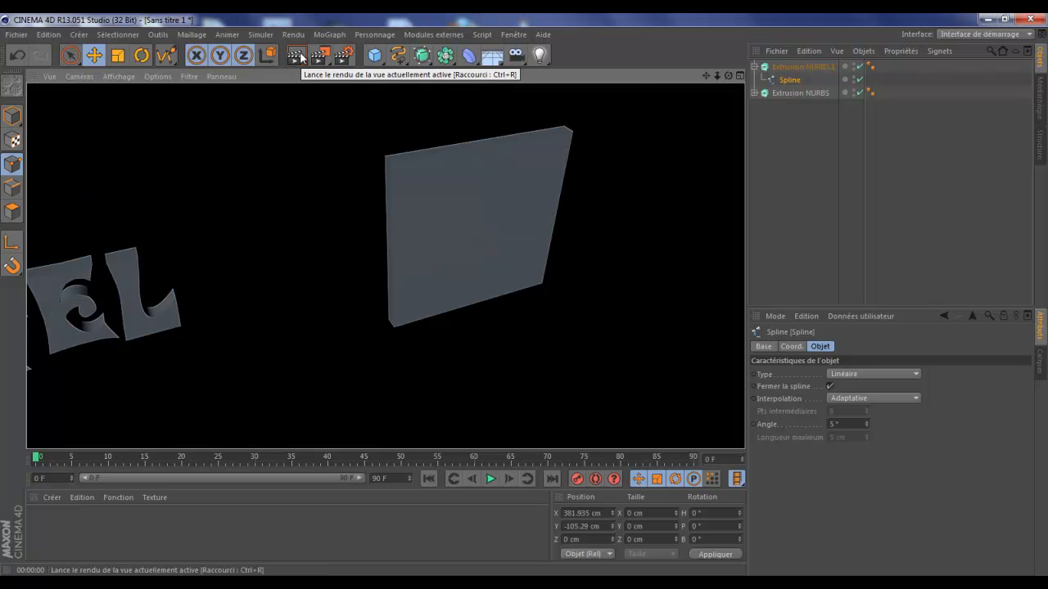
drag(728, 76, 525, 294)
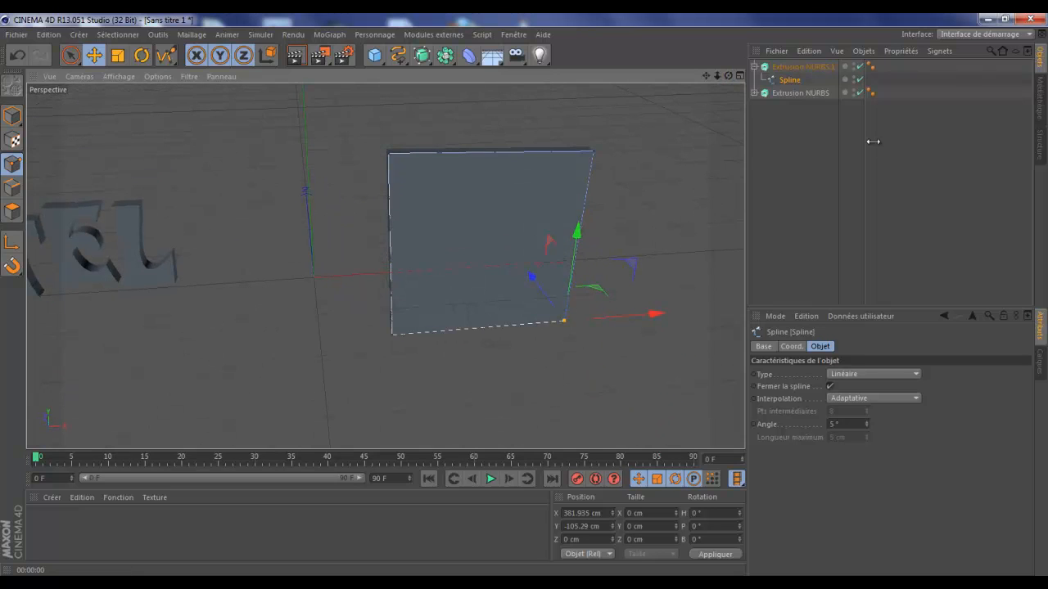
Step: Rename the text's Extrusion NURBS object DjaxStel and the square's Extrusion NURBS.1 object Carré
click(754, 67)
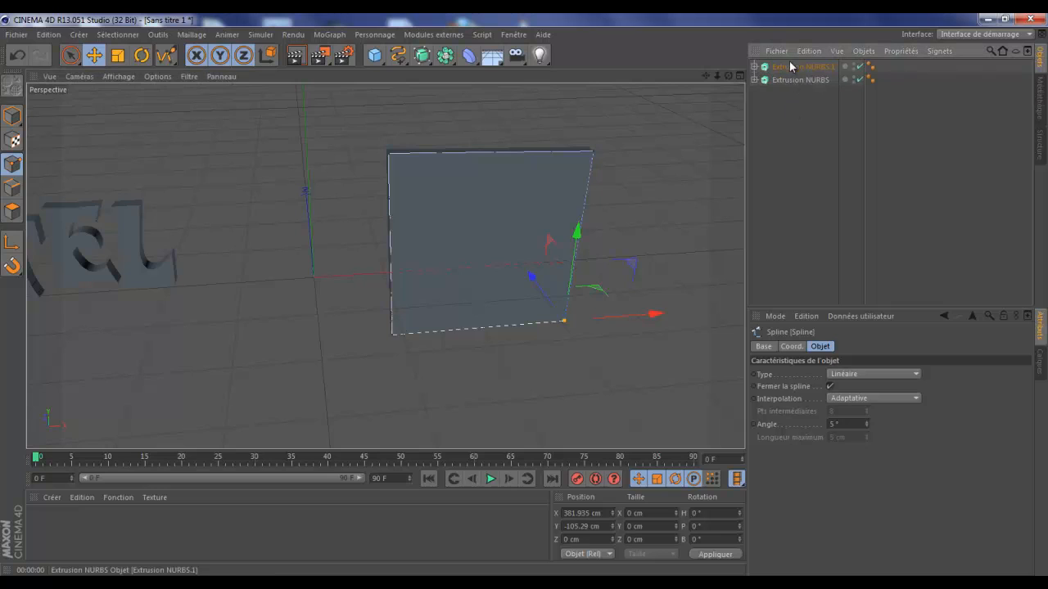
double_click(793, 81)
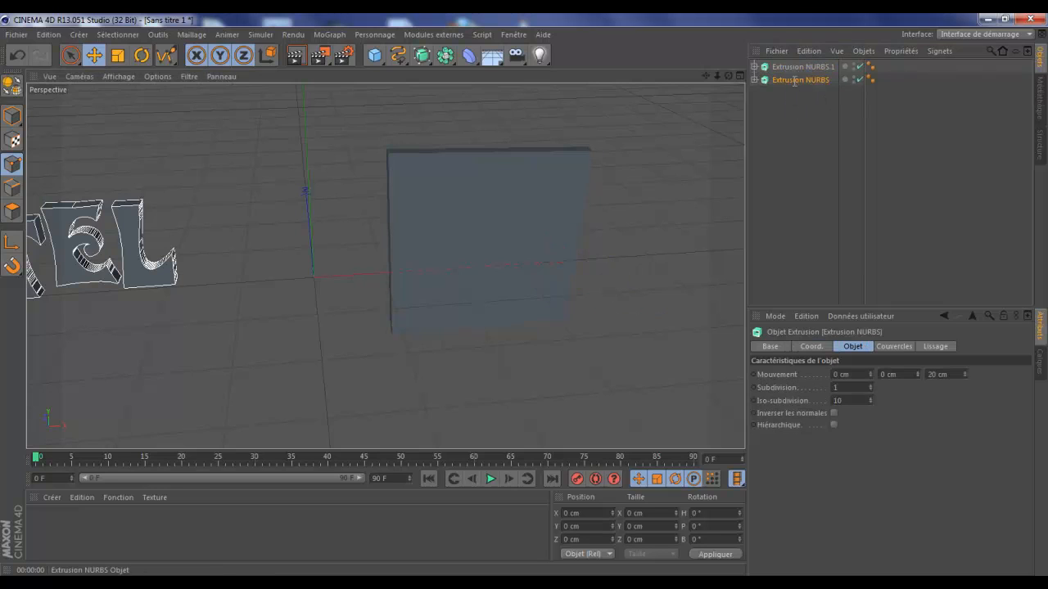
text(D)
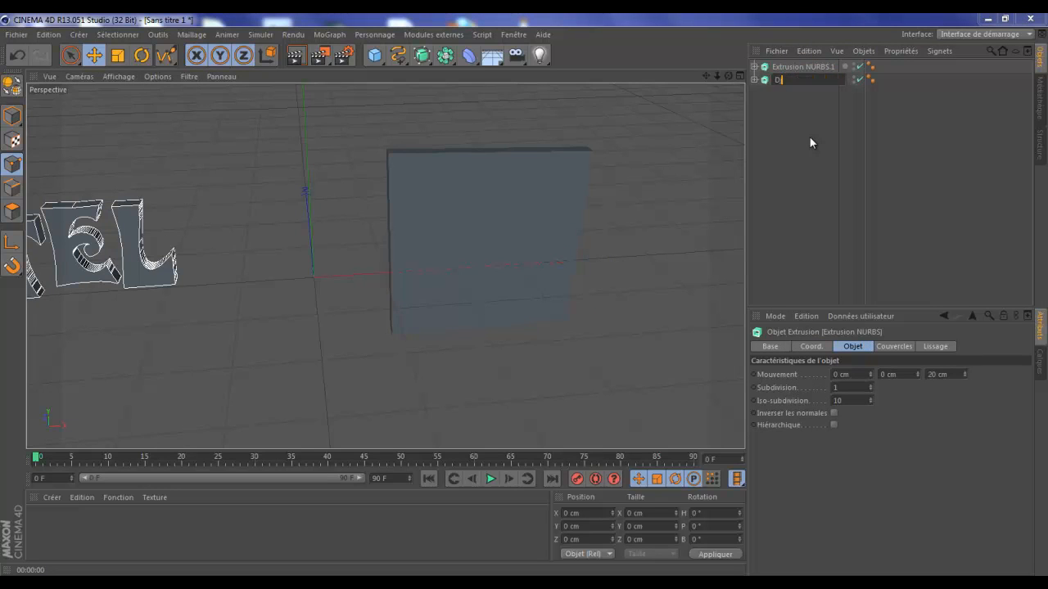
text(jax5tel)
key(Return)
double_click(784, 67)
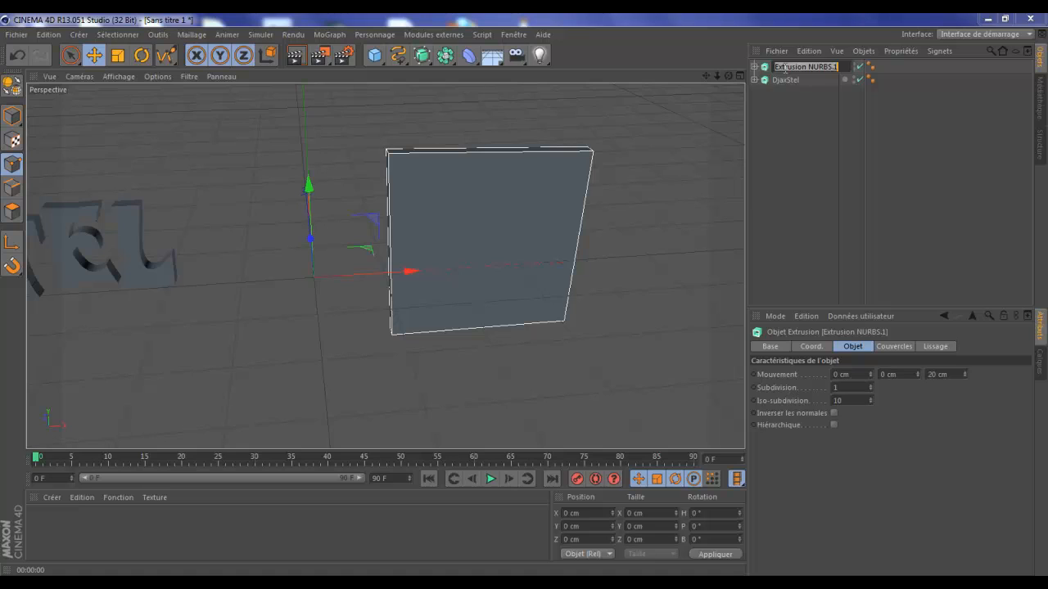
text(Carré)
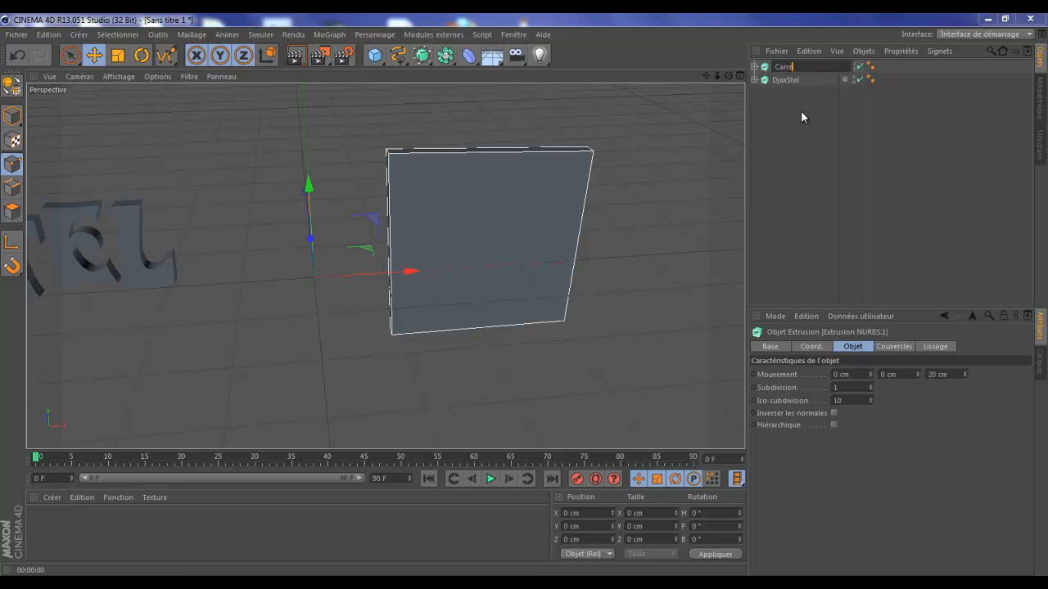
key(Return)
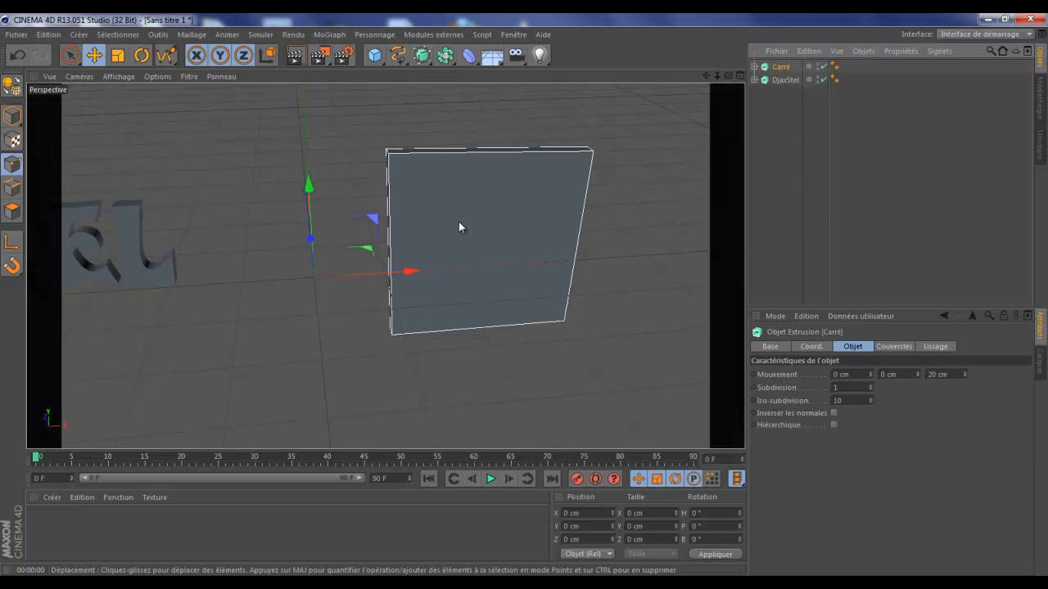
Step: In the front view, move the Carré object farther from the text along the positive X axis
middle_click(478, 111)
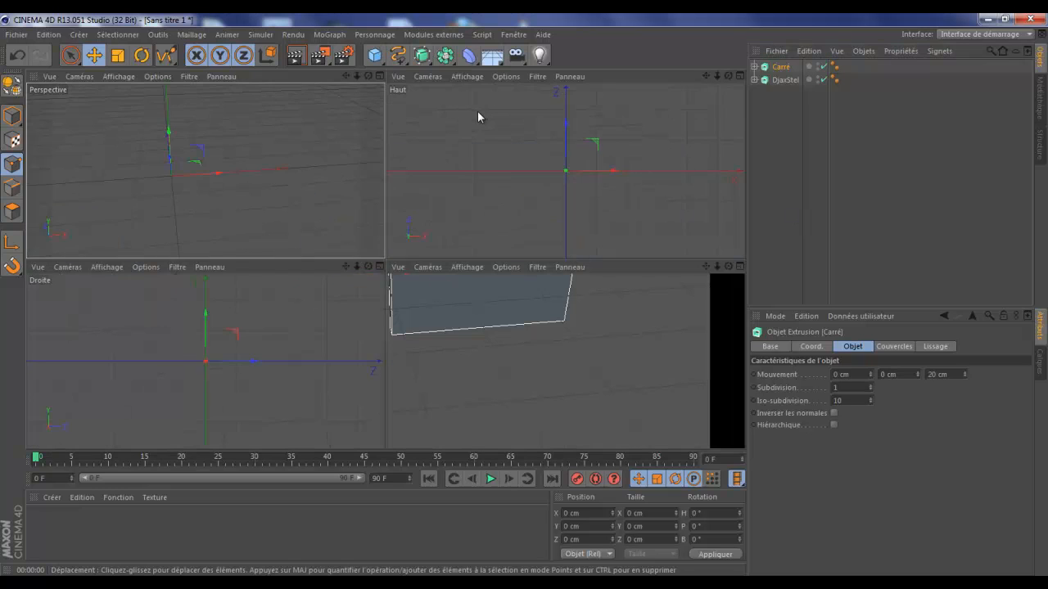
middle_click(515, 307)
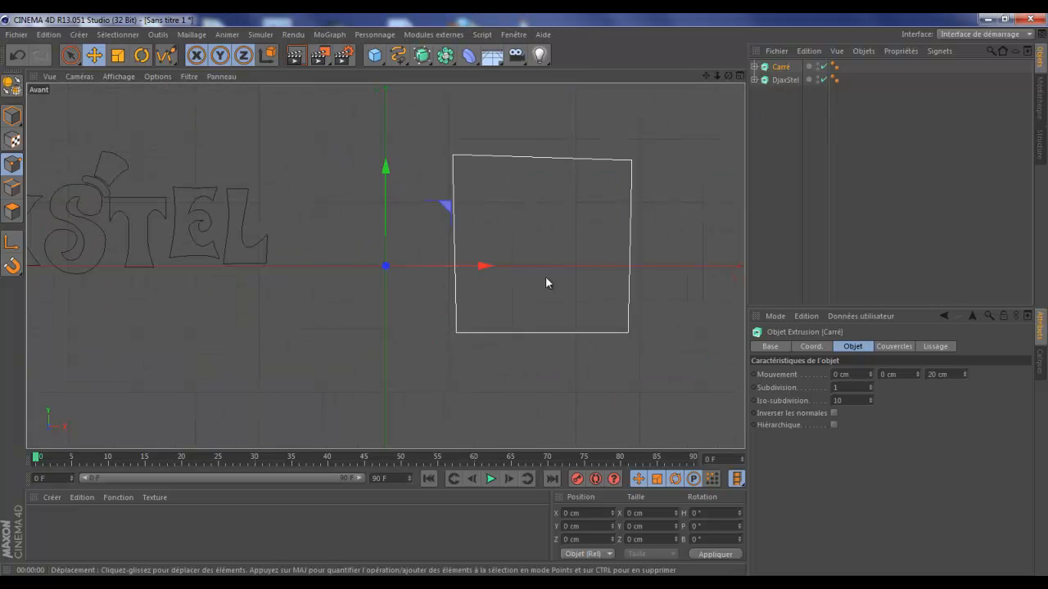
drag(496, 266, 573, 267)
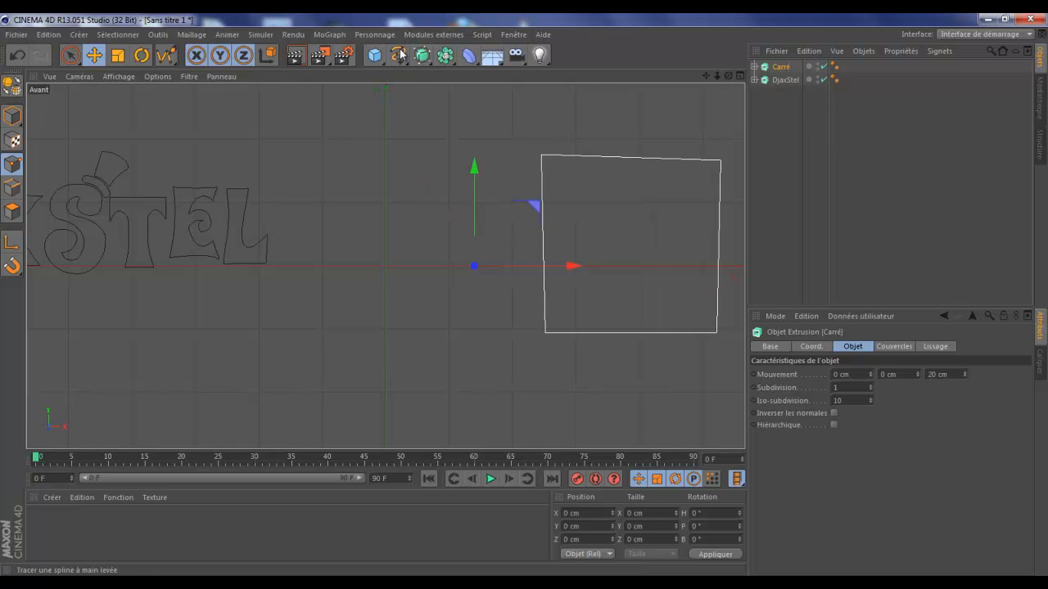
Step: Draw a closed freehand heart spline between the text and the square, and make it the child of a new Extrusion NURBS in perspective view
click(399, 55)
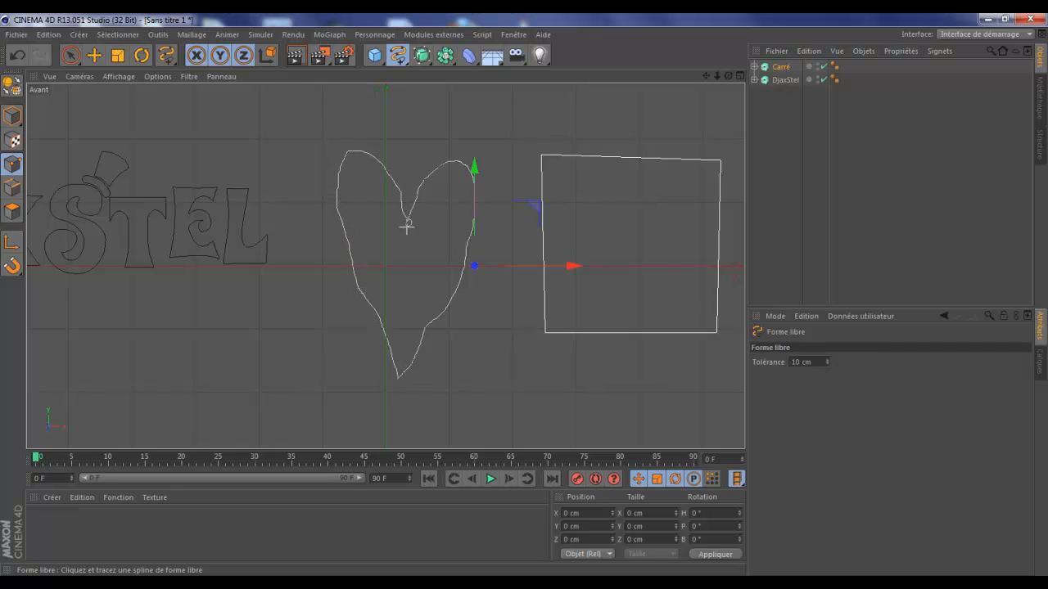
drag(407, 227, 409, 226)
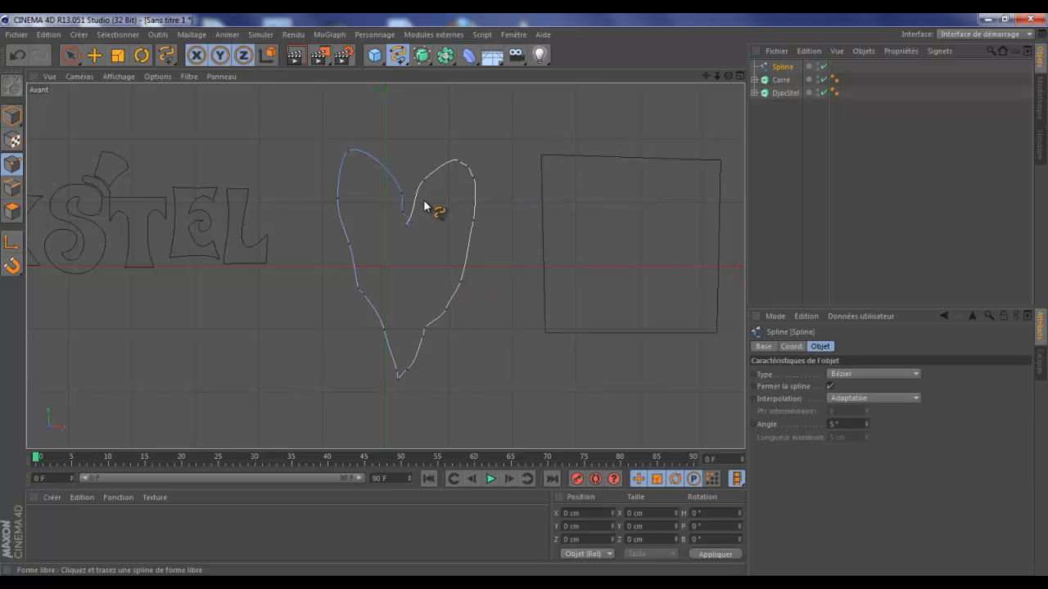
middle_click(425, 266)
middle_click(358, 204)
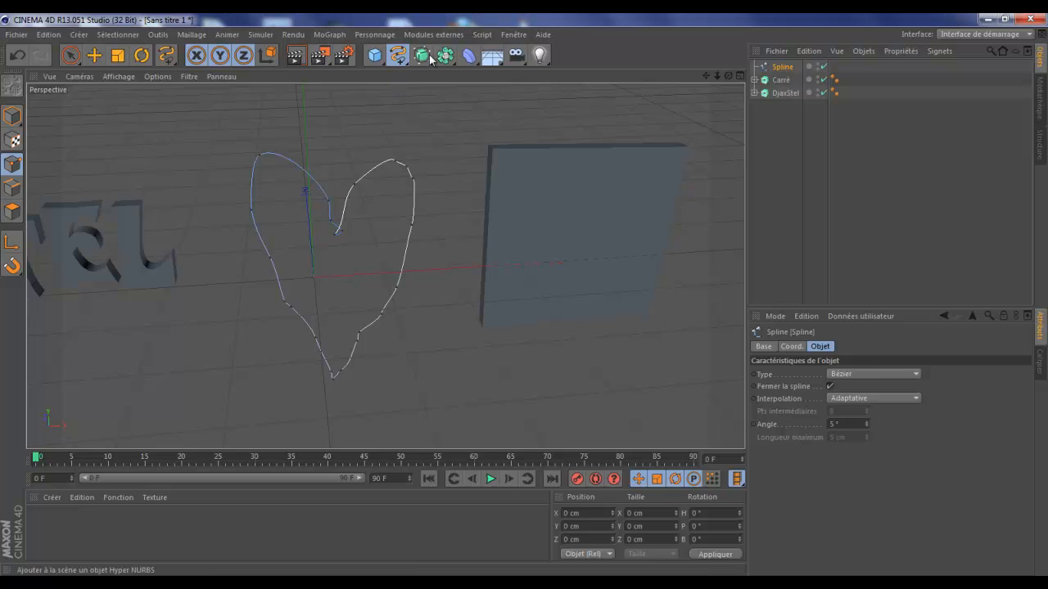
drag(421, 55, 631, 74)
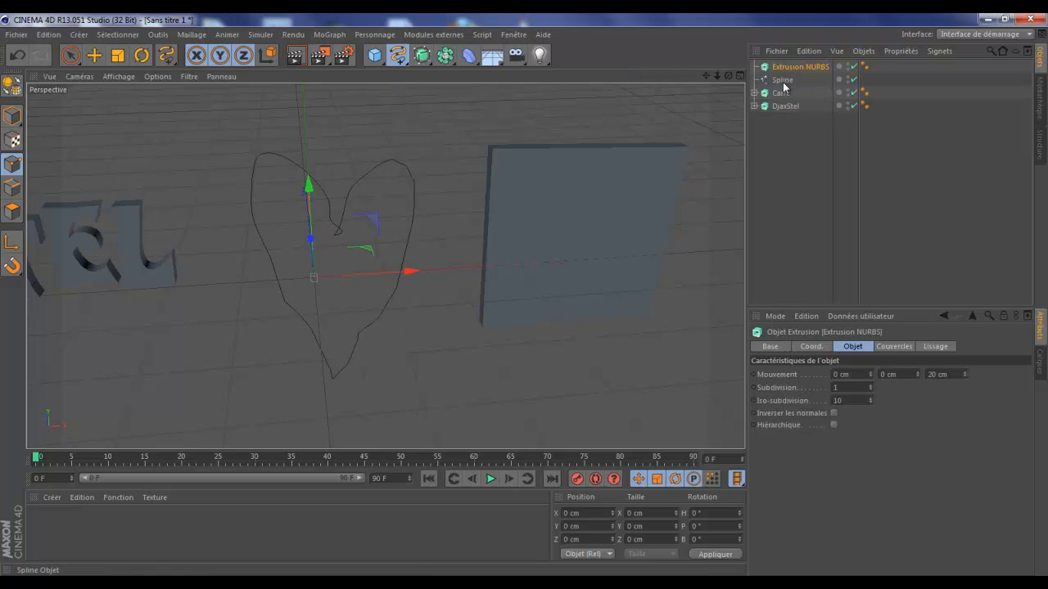
drag(783, 84, 523, 294)
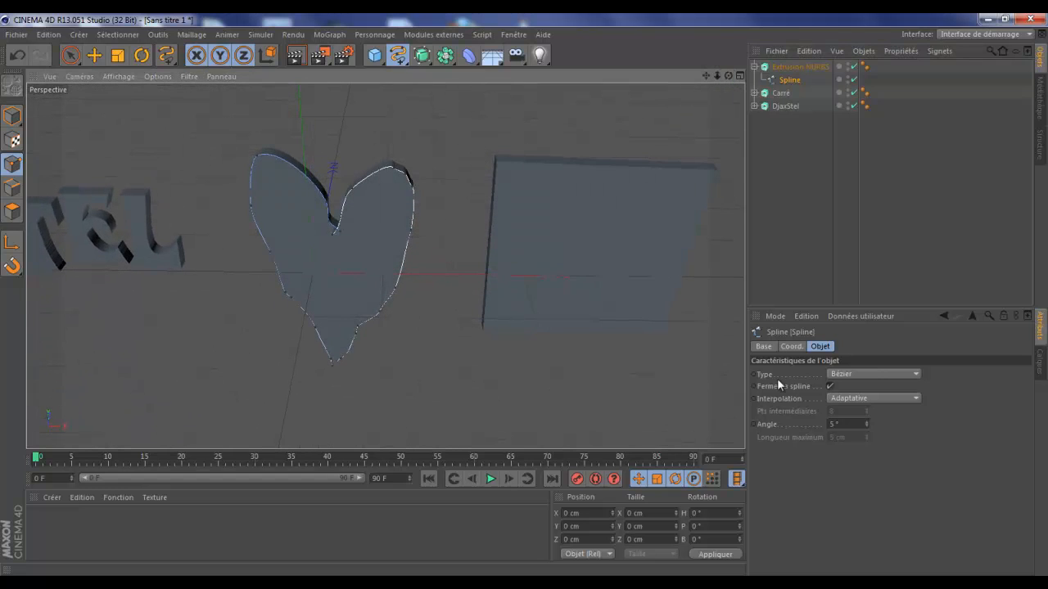
Step: Try the Cubique and Akima types on the heart spline and set its type to B-Spline
click(844, 373)
click(870, 398)
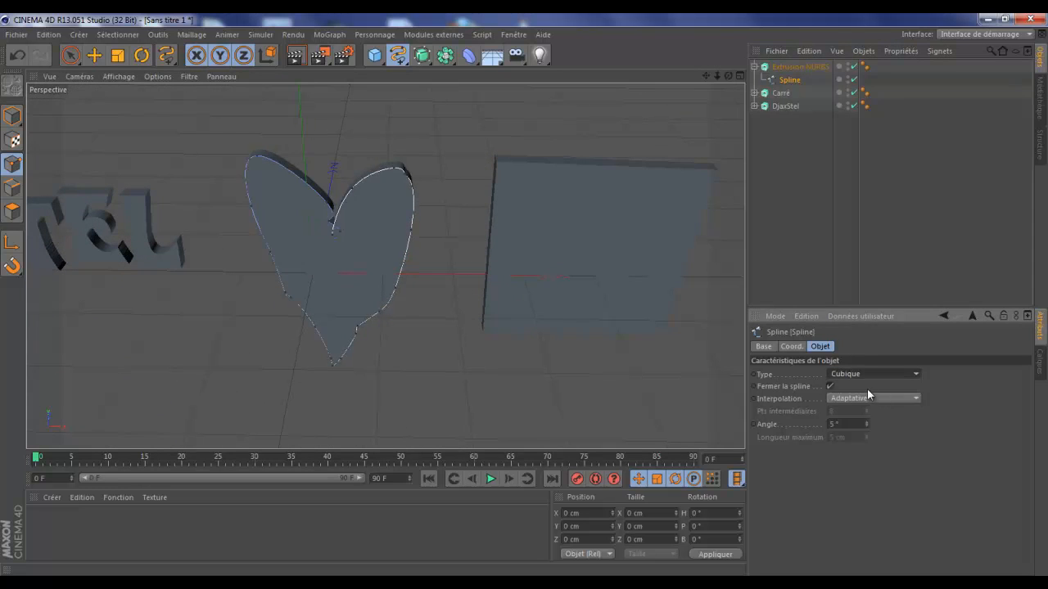
click(866, 371)
click(868, 420)
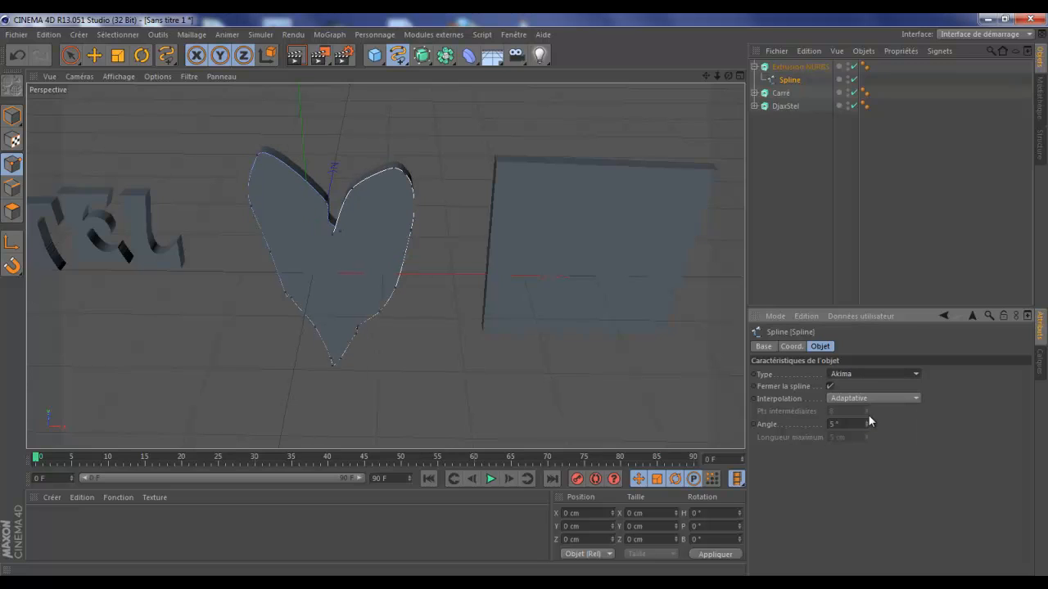
click(864, 372)
click(868, 434)
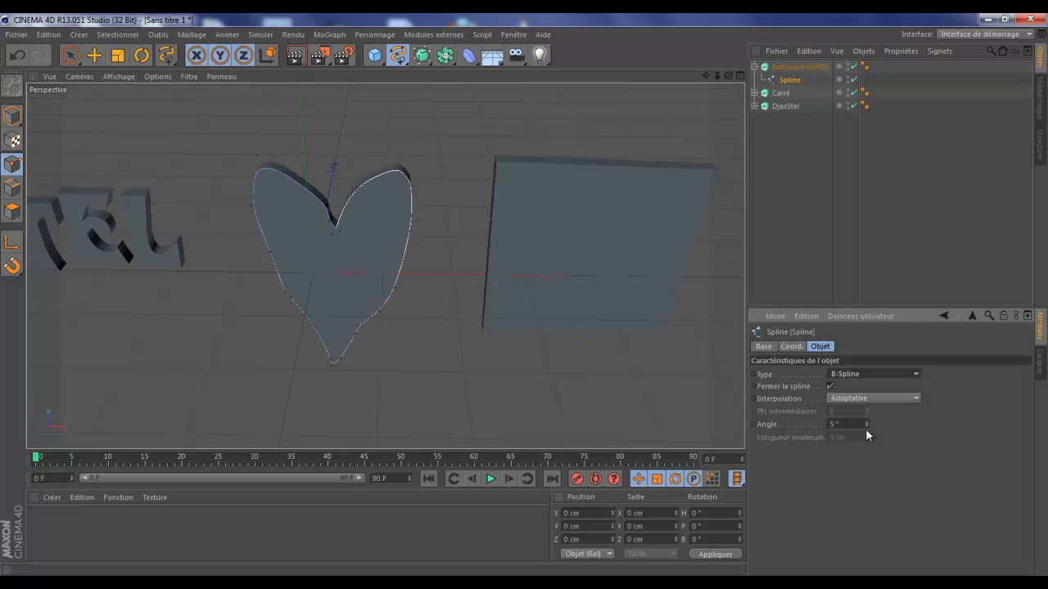
drag(728, 76, 525, 295)
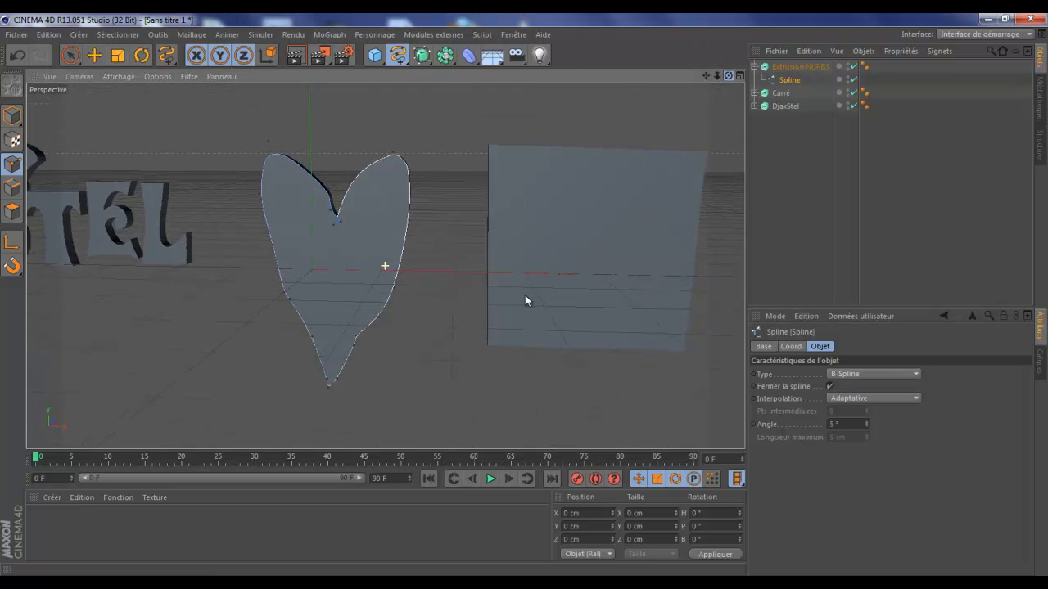
scroll(463, 291, up, 6)
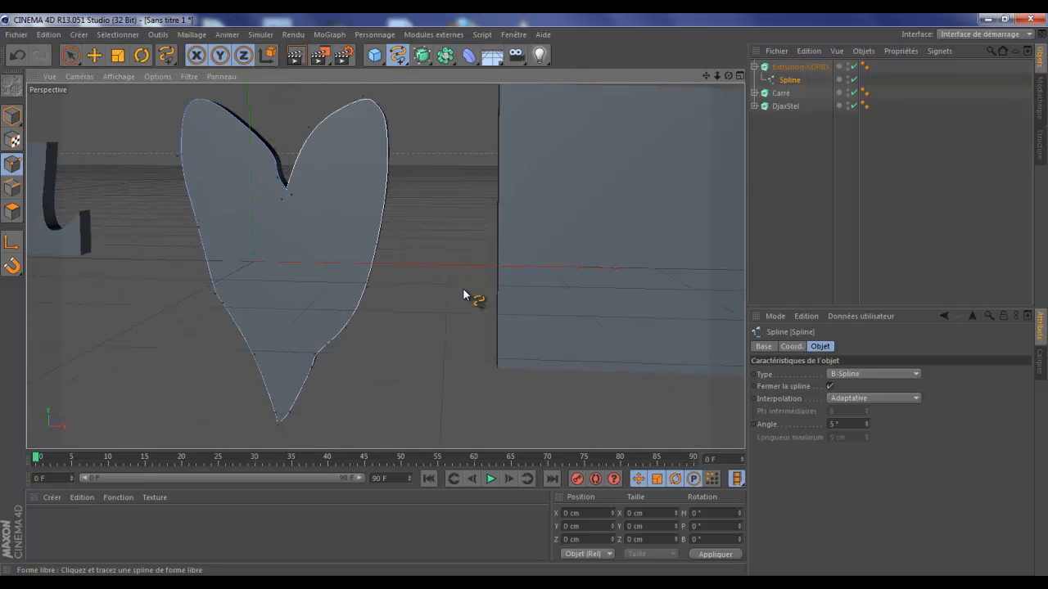
scroll(463, 295, down, 1)
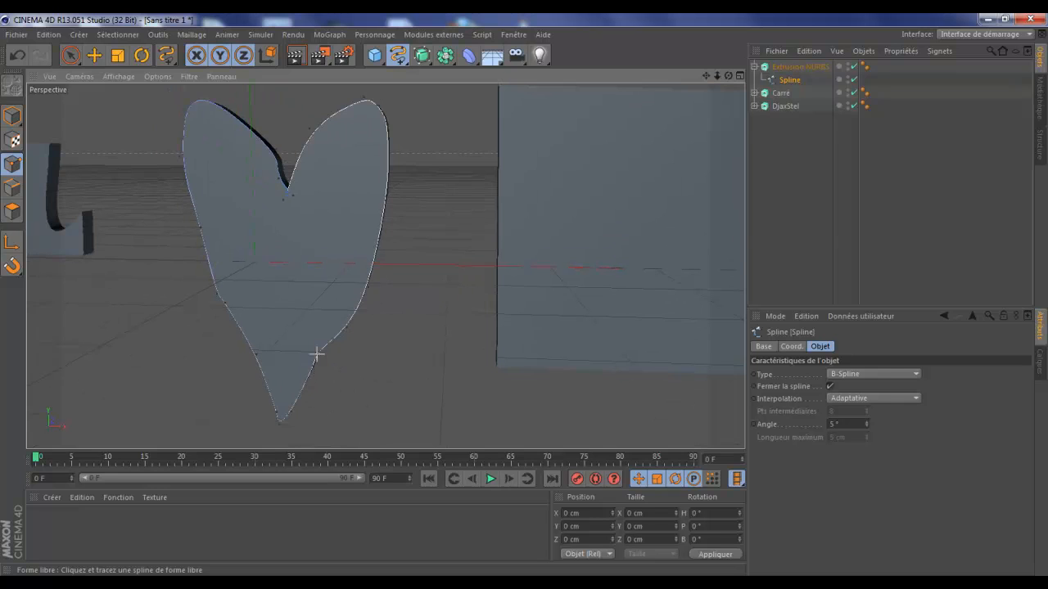
click(317, 354)
click(319, 360)
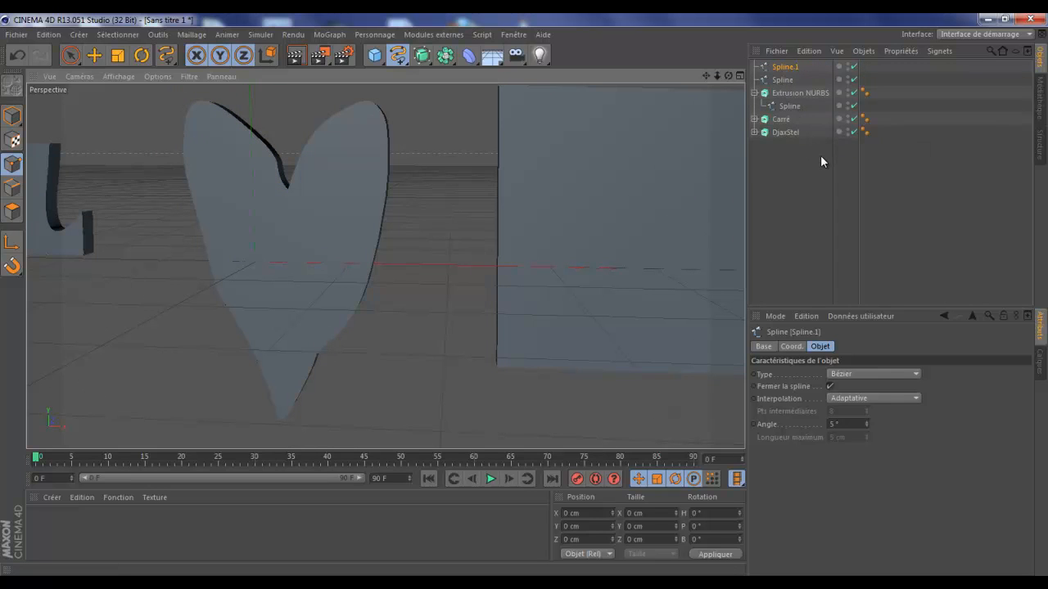
key(ctrl+z)
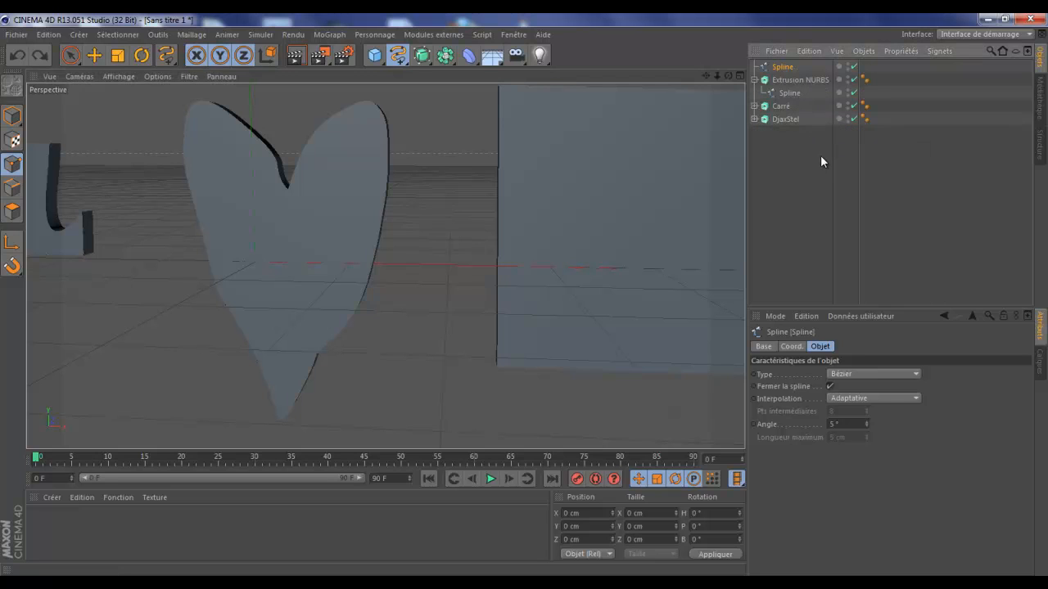
key(ctrl+z)
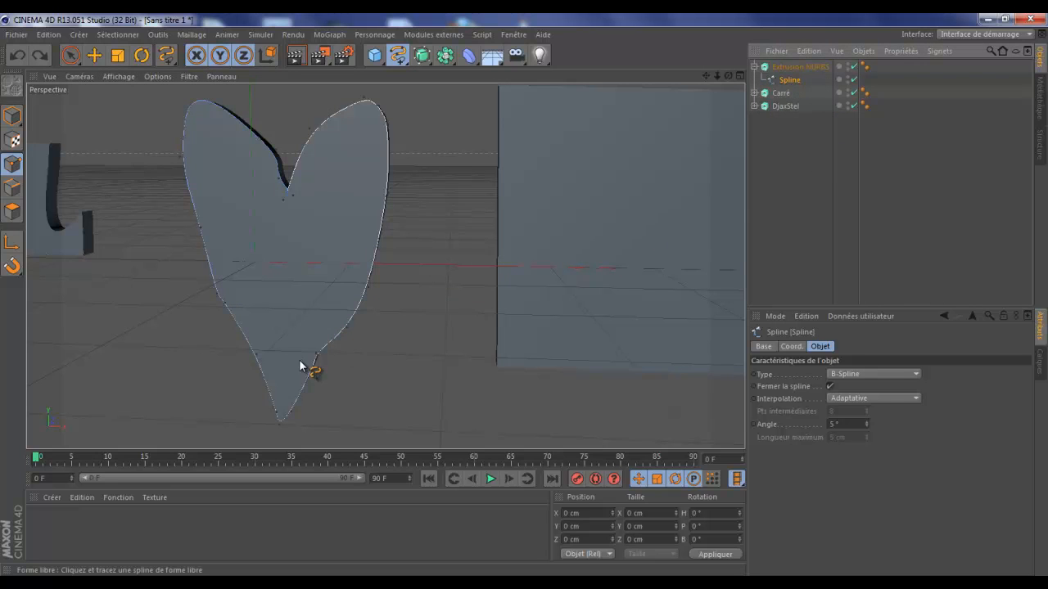
Step: Smooth the heart's lower sides by moving the spline points above its tip, placing the left one at about X -22 cm, Y -100 cm
scroll(278, 376, up, 3)
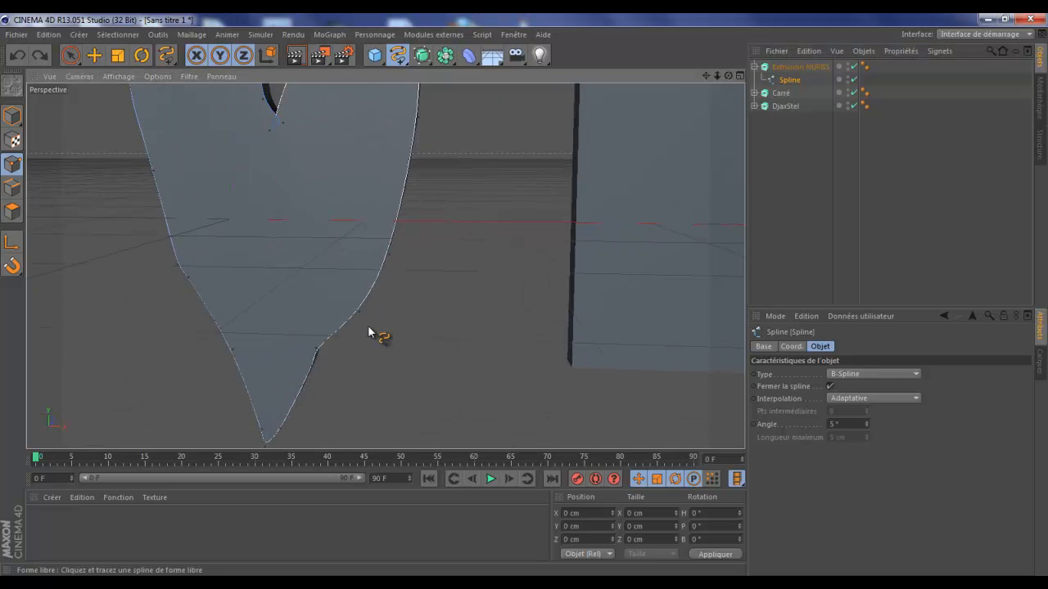
scroll(352, 309, down, 3)
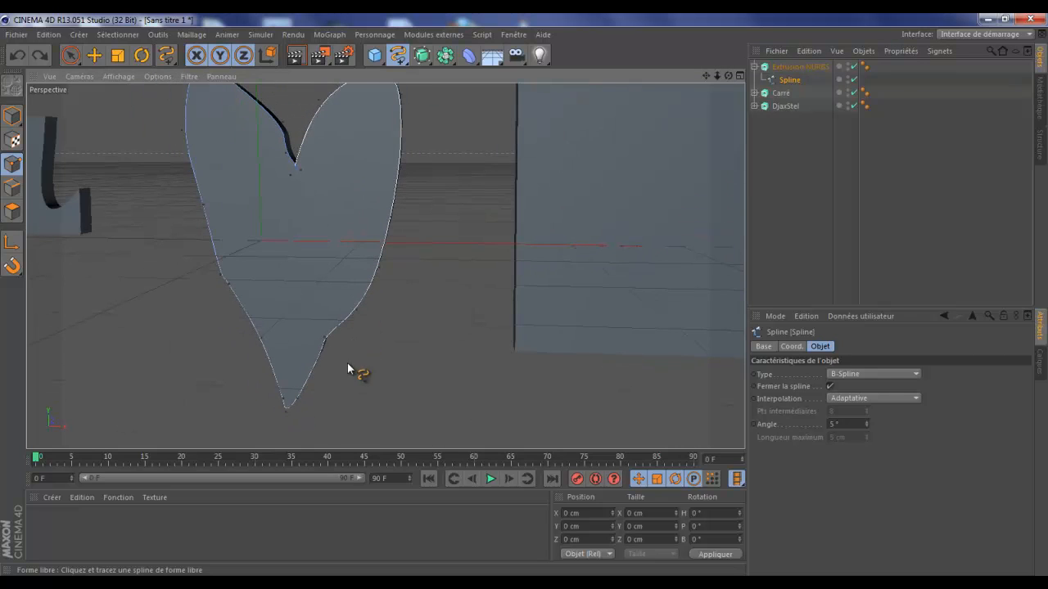
click(96, 56)
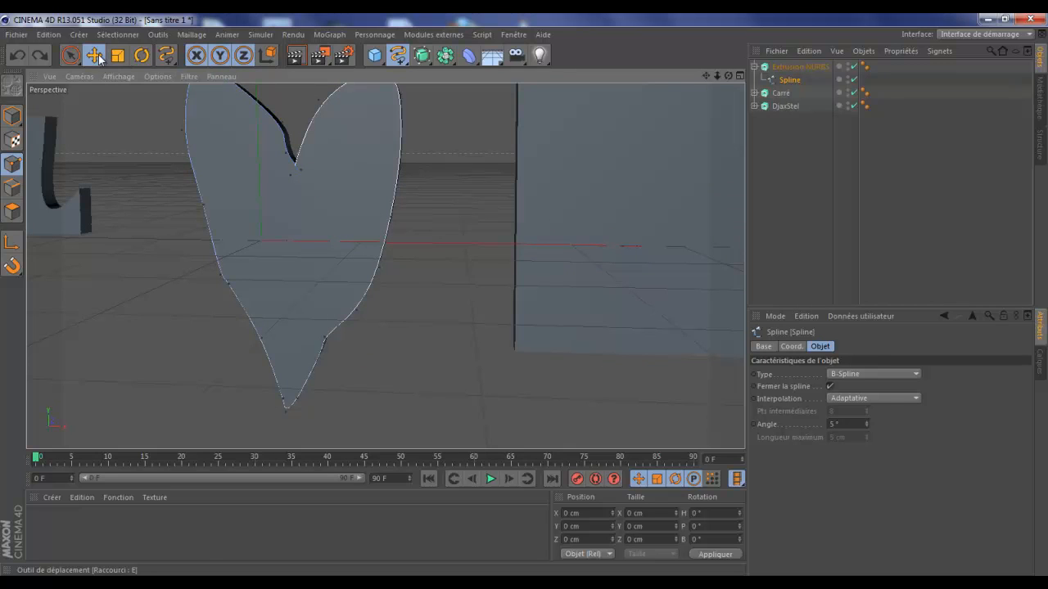
click(326, 335)
drag(382, 342, 392, 342)
drag(335, 287, 317, 348)
click(323, 352)
click(263, 340)
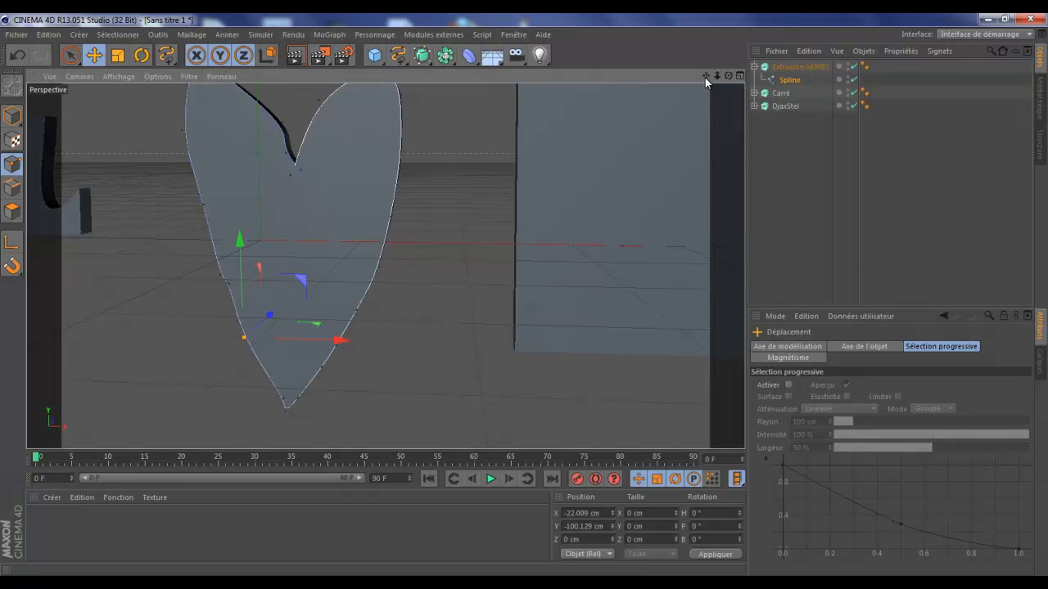
Step: Adjust the spline points around the heart's notch and move a lower-left side point to about X -40 cm, Y -44 cm
drag(705, 76, 527, 297)
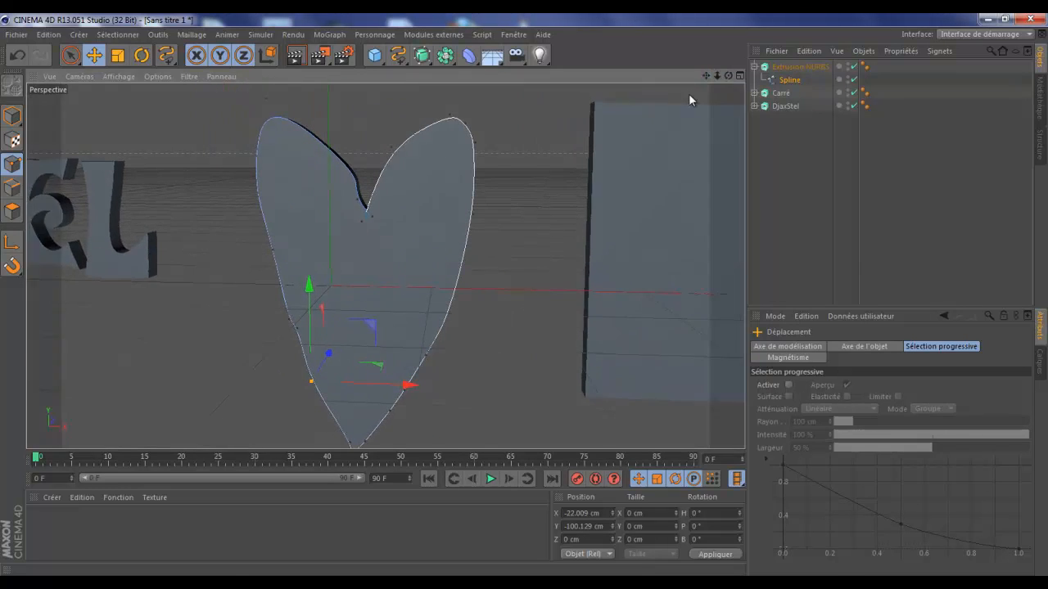
click(372, 216)
drag(428, 222, 368, 146)
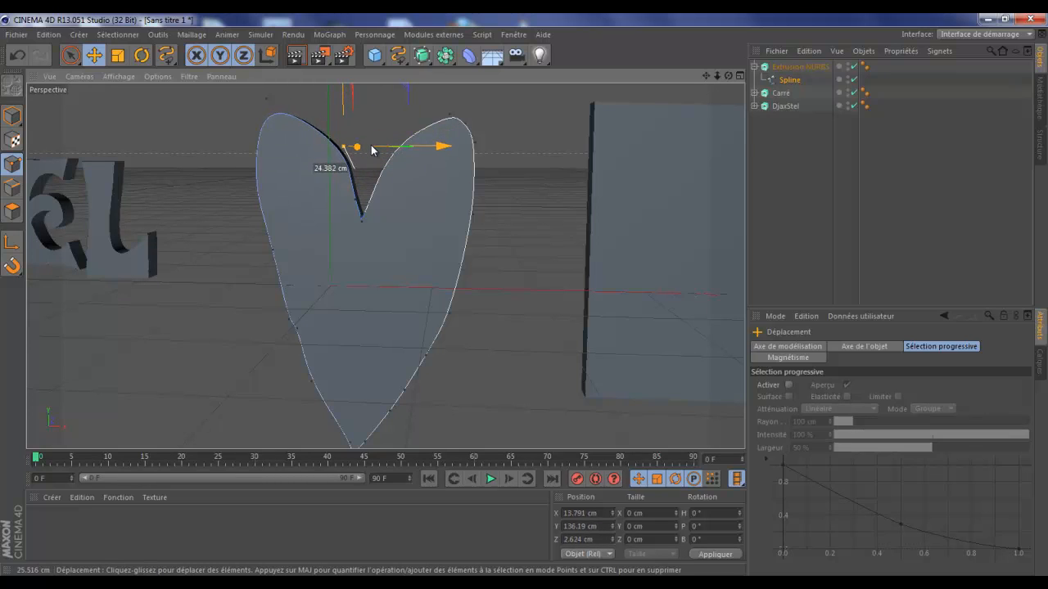
click(296, 329)
drag(333, 330, 330, 329)
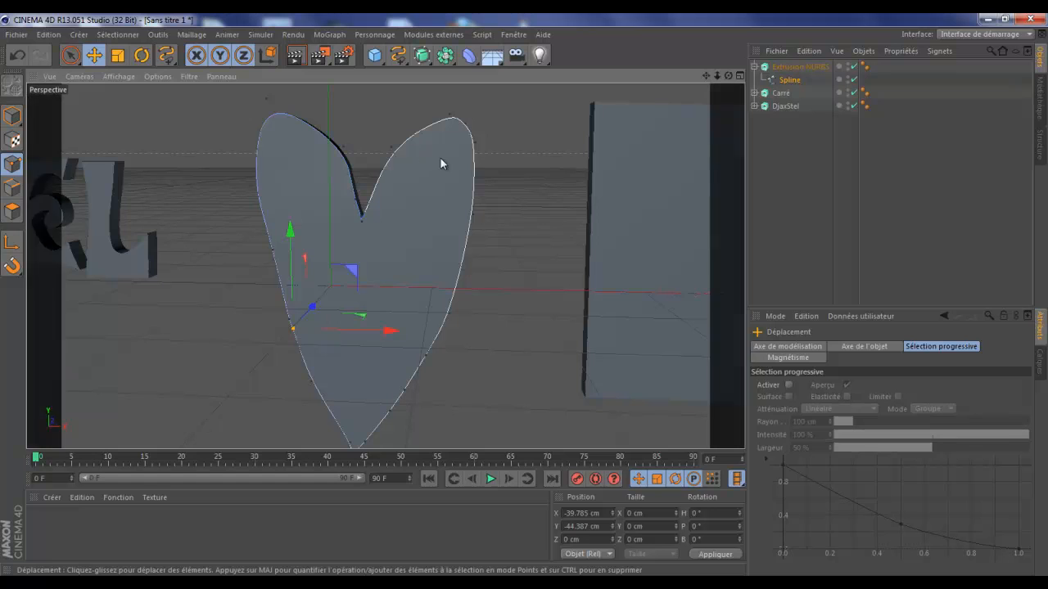
Step: Raise the spline points at the bottom of the heart's notch, placing the central one at about X 31 cm, Y 86 cm
drag(729, 76, 525, 294)
click(362, 218)
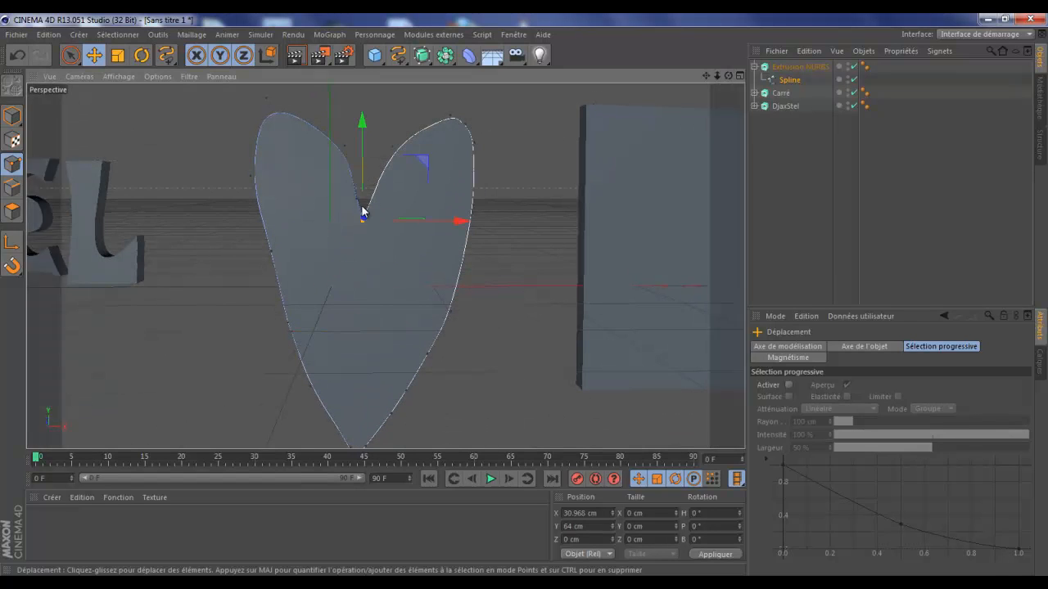
drag(366, 179, 369, 151)
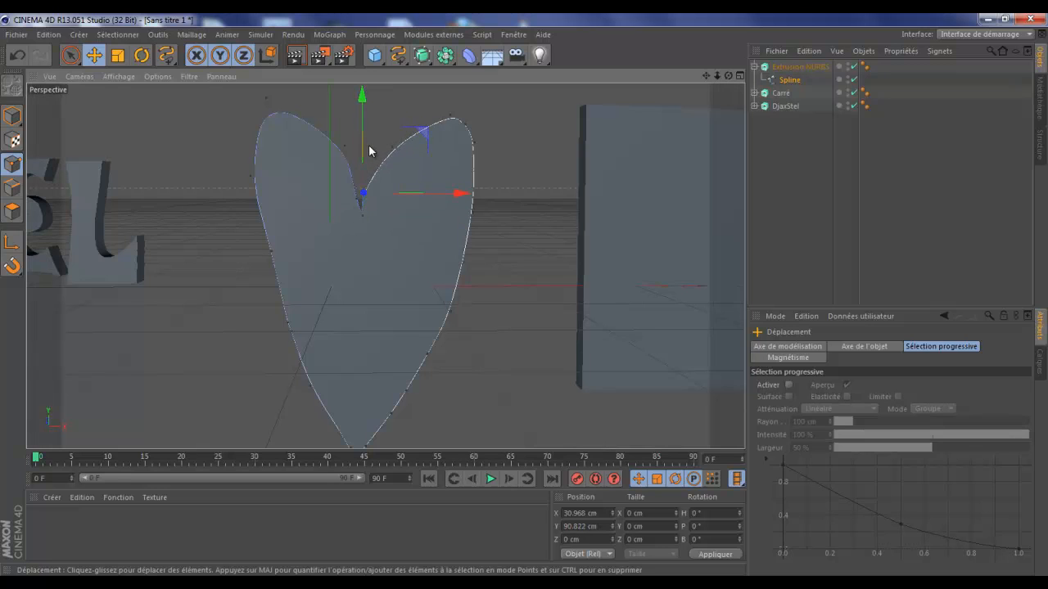
click(369, 144)
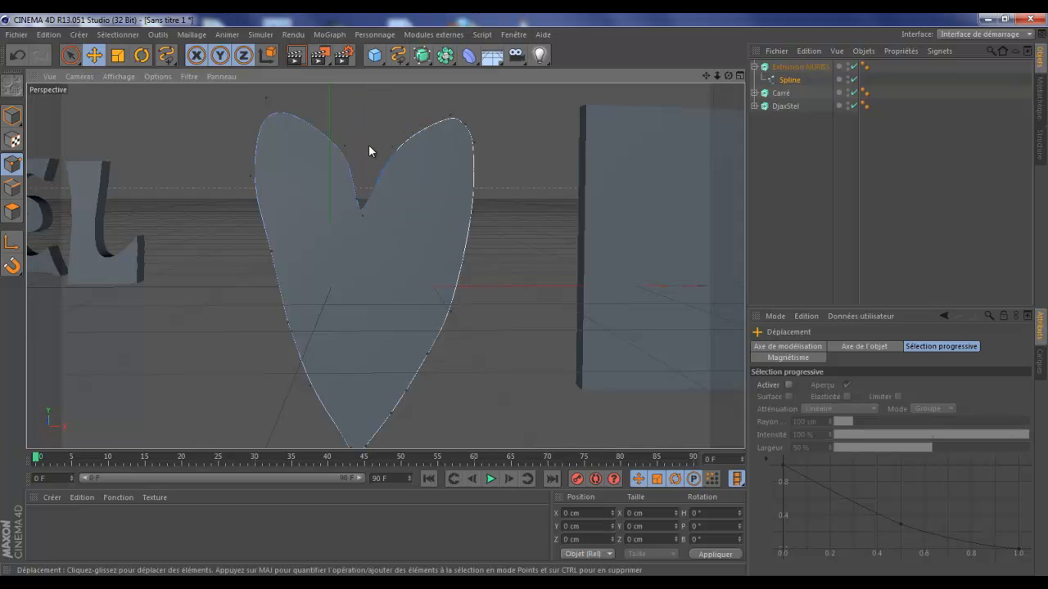
click(364, 215)
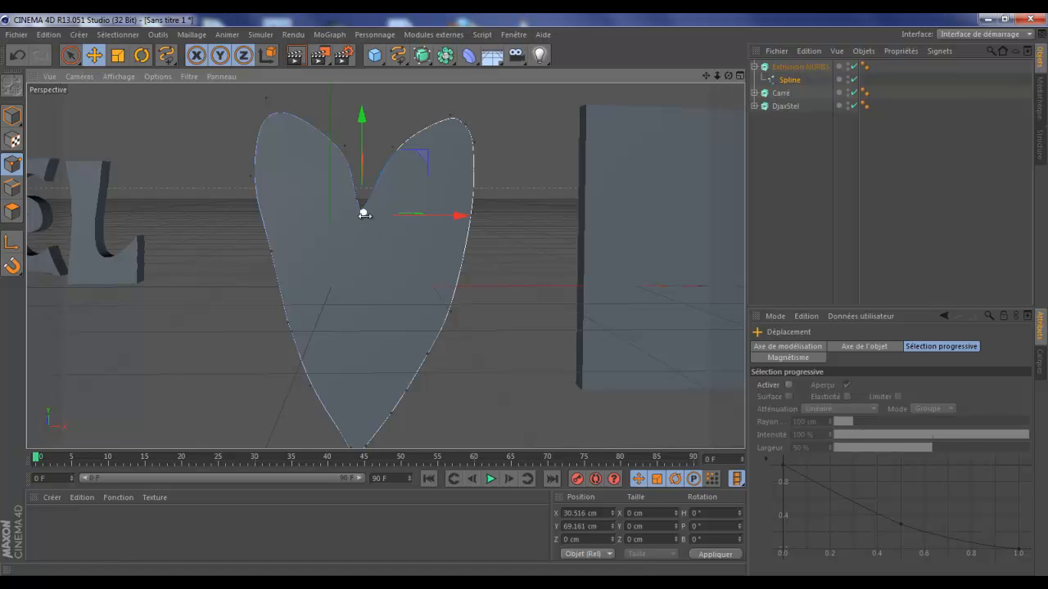
drag(360, 174, 364, 141)
drag(410, 183, 415, 204)
click(356, 199)
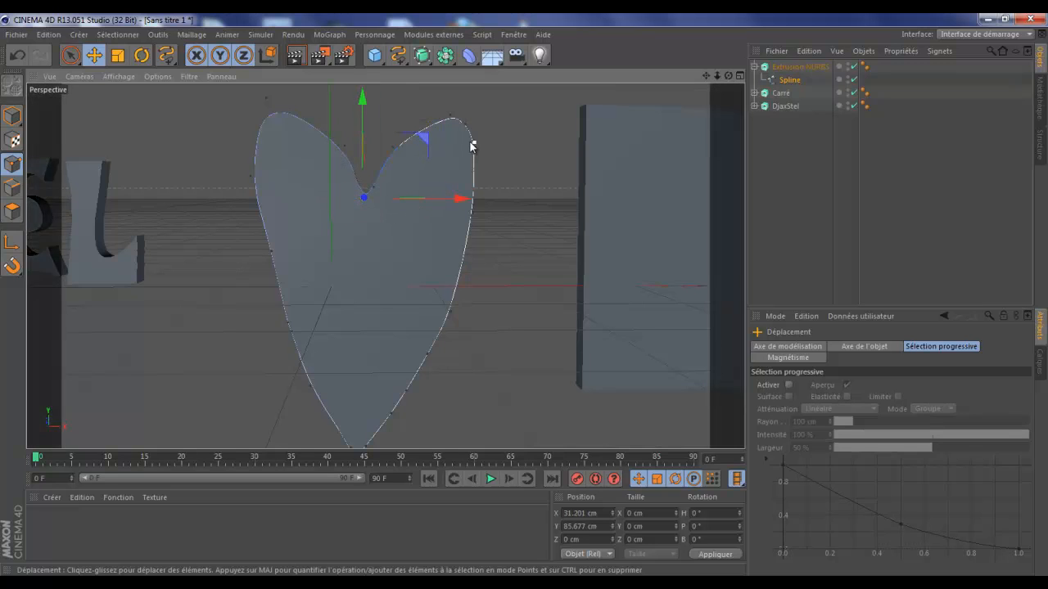
Step: Move the point left of the heart's tip to about X 9 cm and widen the upper-left side to about X -78 and -93 cm
drag(706, 75, 524, 303)
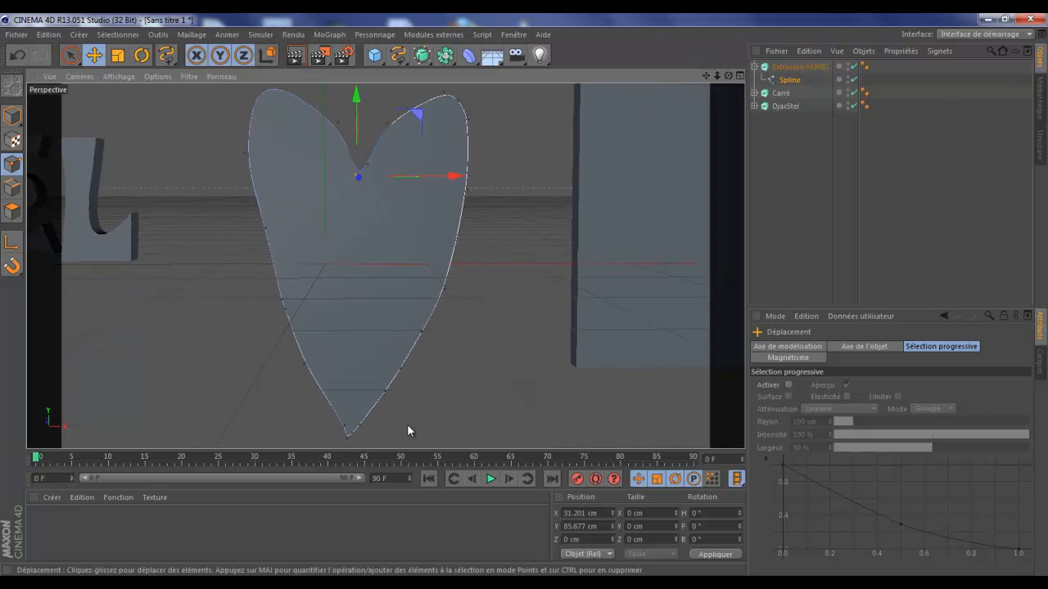
click(345, 428)
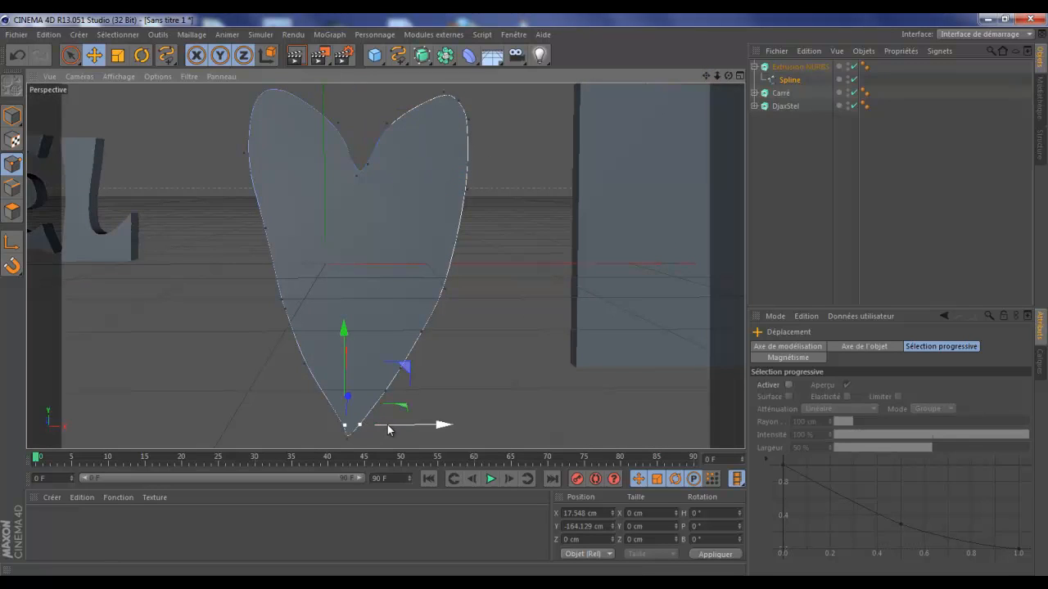
drag(388, 430, 379, 428)
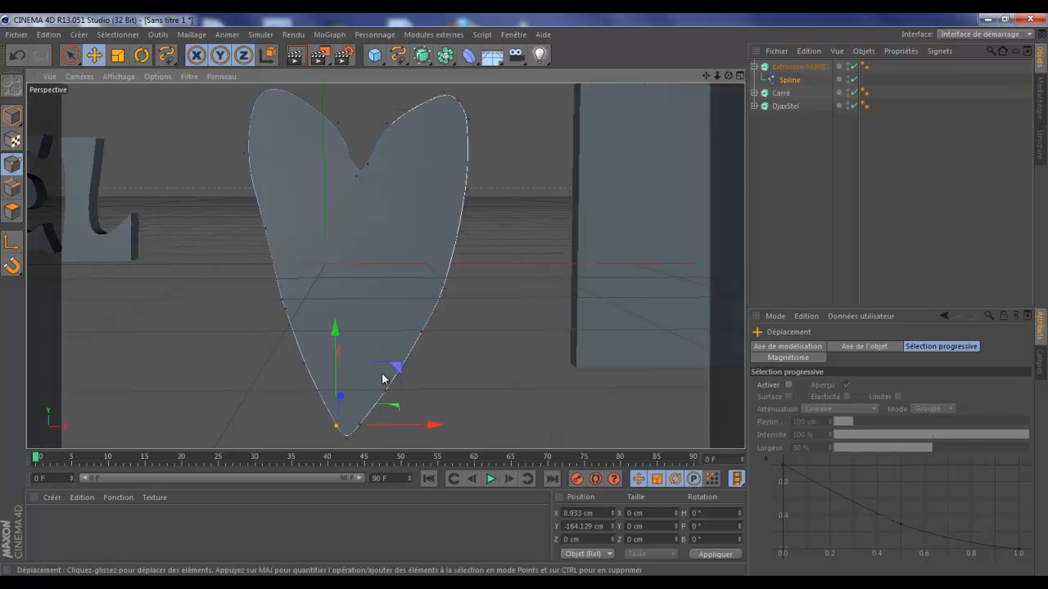
click(266, 232)
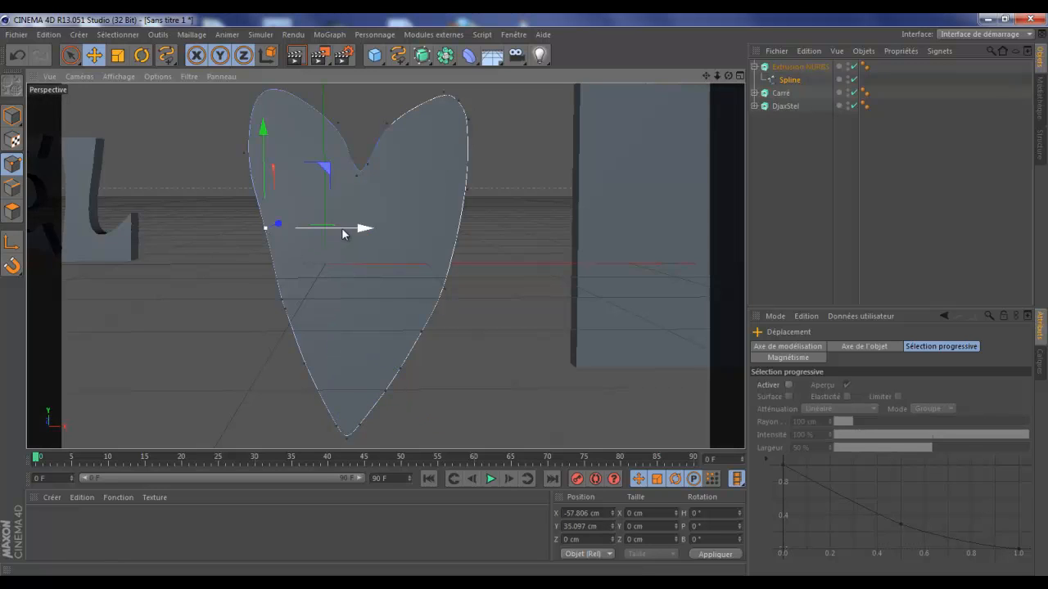
drag(351, 232, 322, 241)
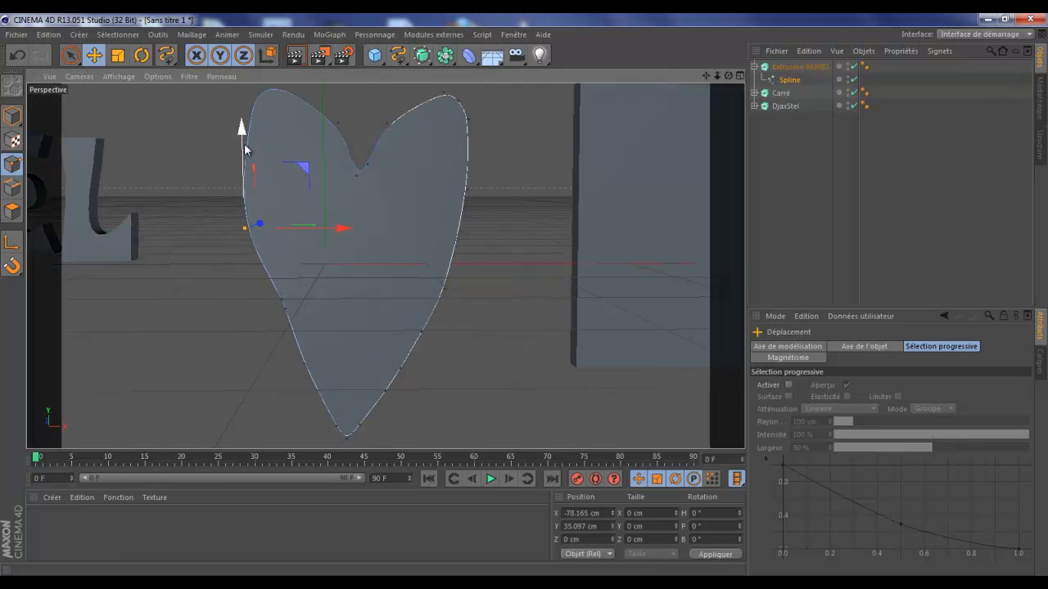
click(244, 154)
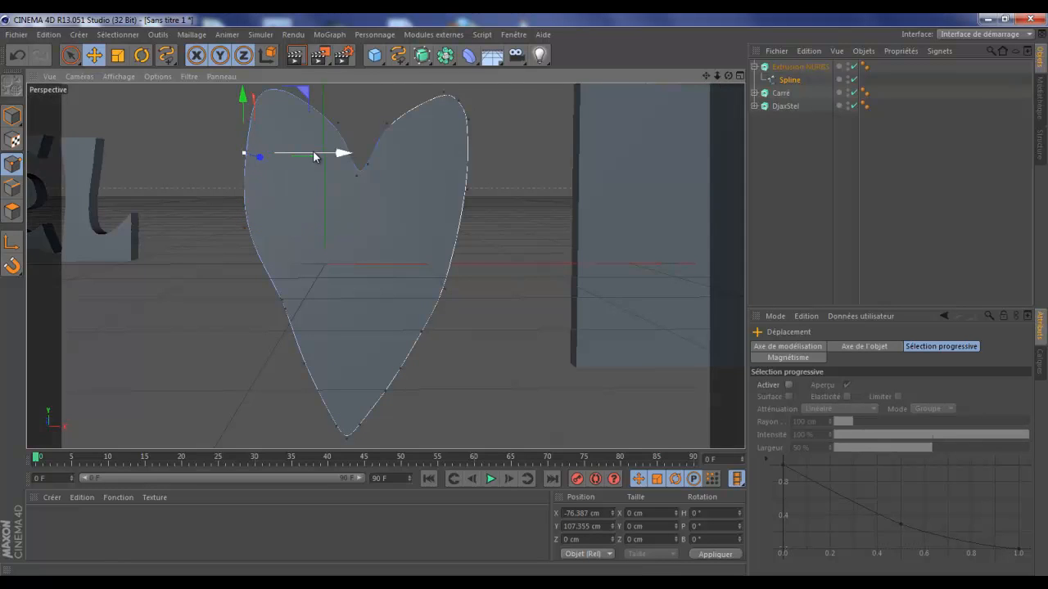
drag(314, 155, 297, 160)
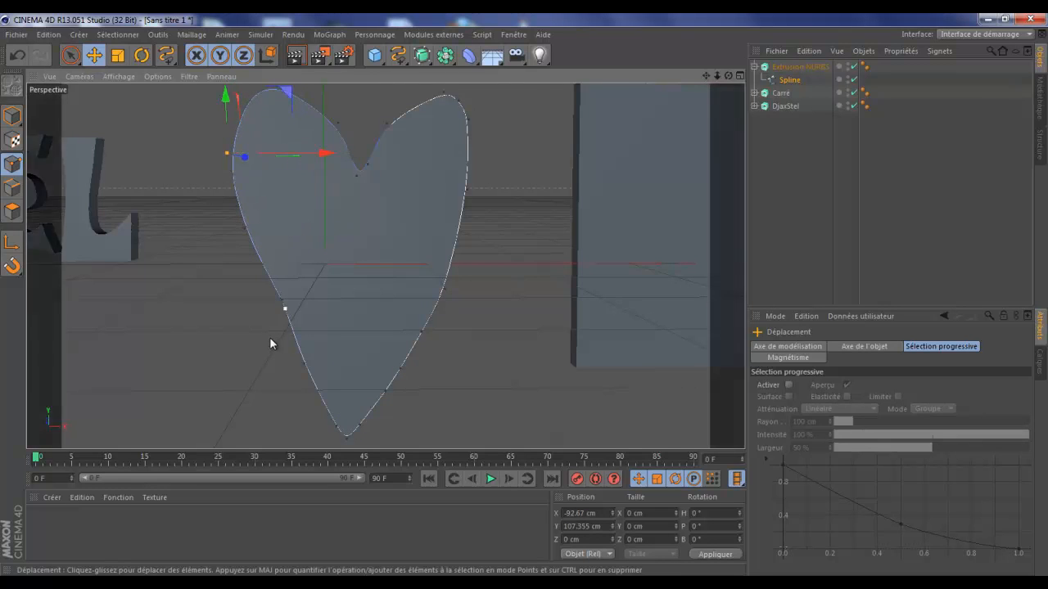
Step: Move the heart's lower-left side points outward into an even curve, placing the uppermost at about X -63 cm, Y -33 cm
click(284, 299)
drag(288, 272, 302, 304)
key(ctrl+z)
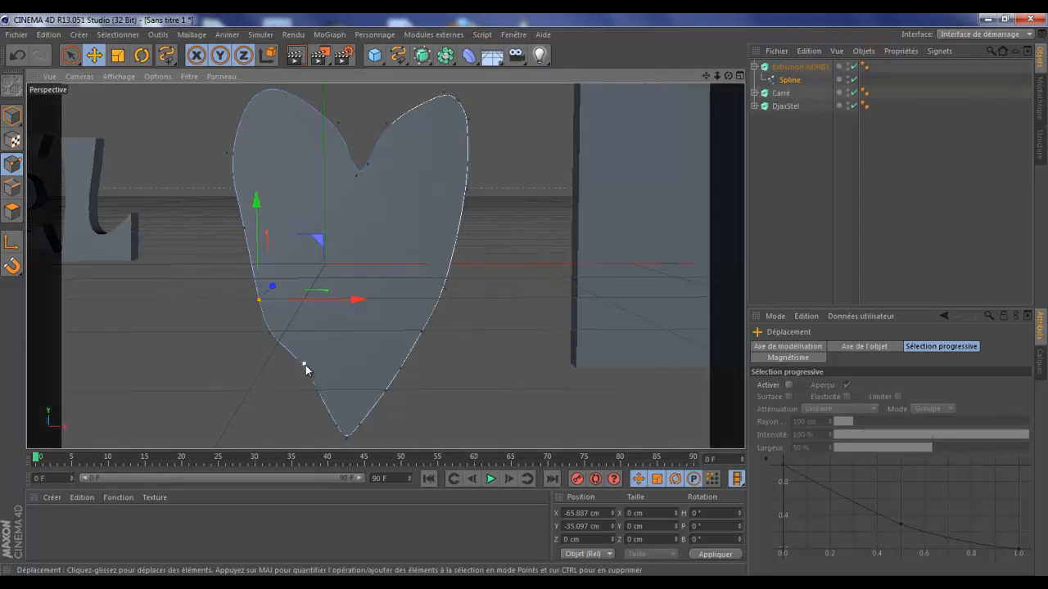
click(304, 366)
drag(303, 367, 297, 376)
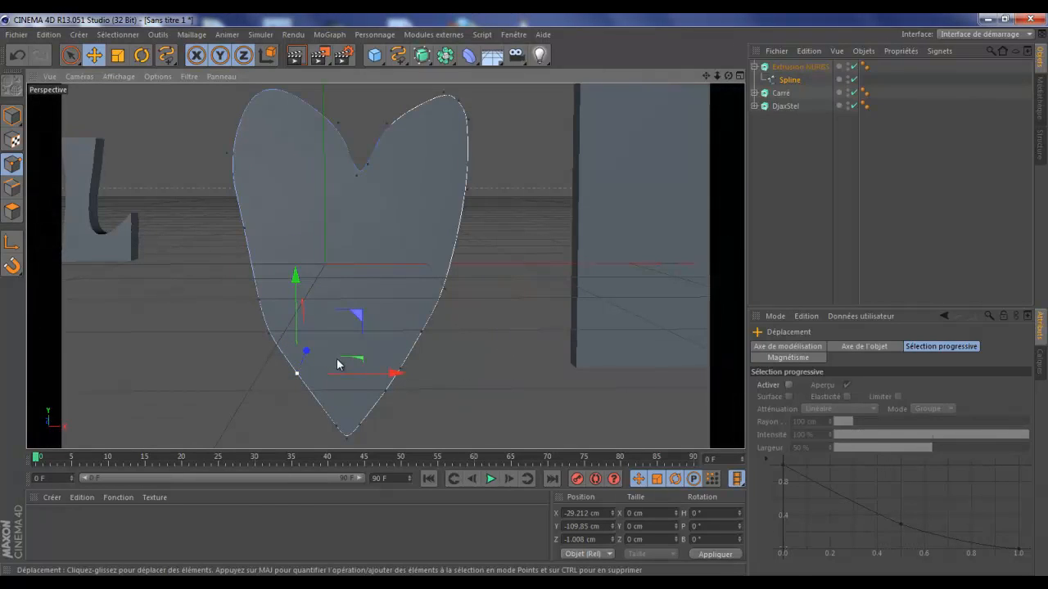
drag(270, 339, 279, 330)
click(261, 297)
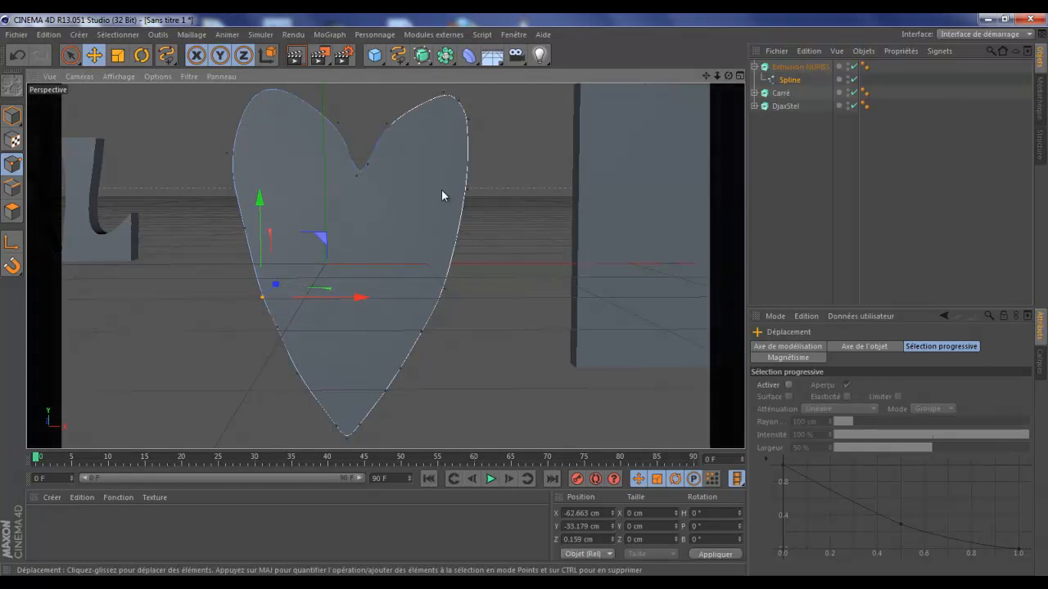
click(444, 289)
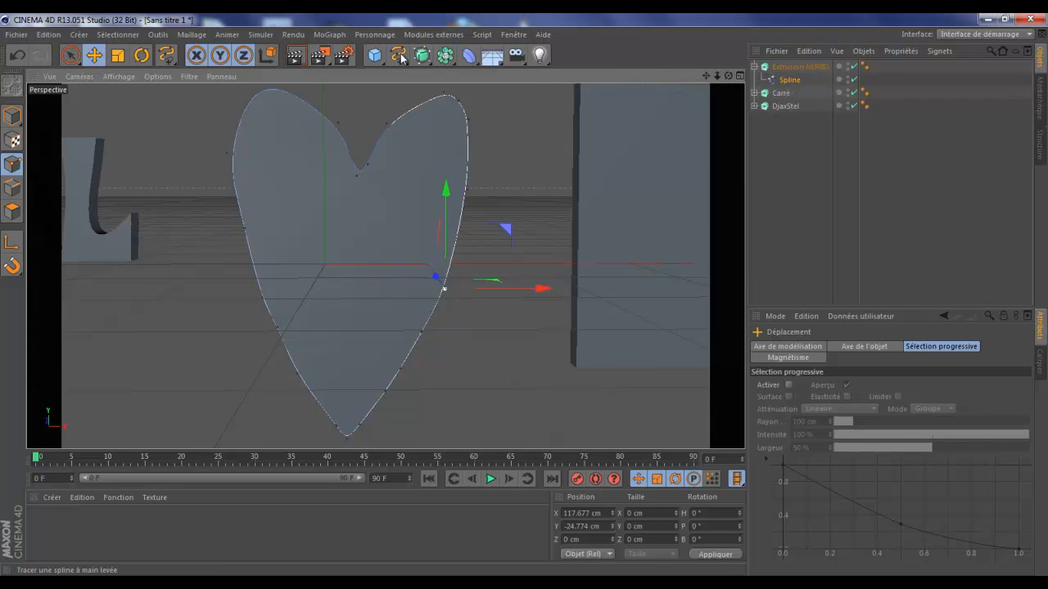
Step: Collapse the heart's Extrusion NURBS object in the hierarchy and rename it Coeur
drag(398, 55, 439, 104)
click(754, 67)
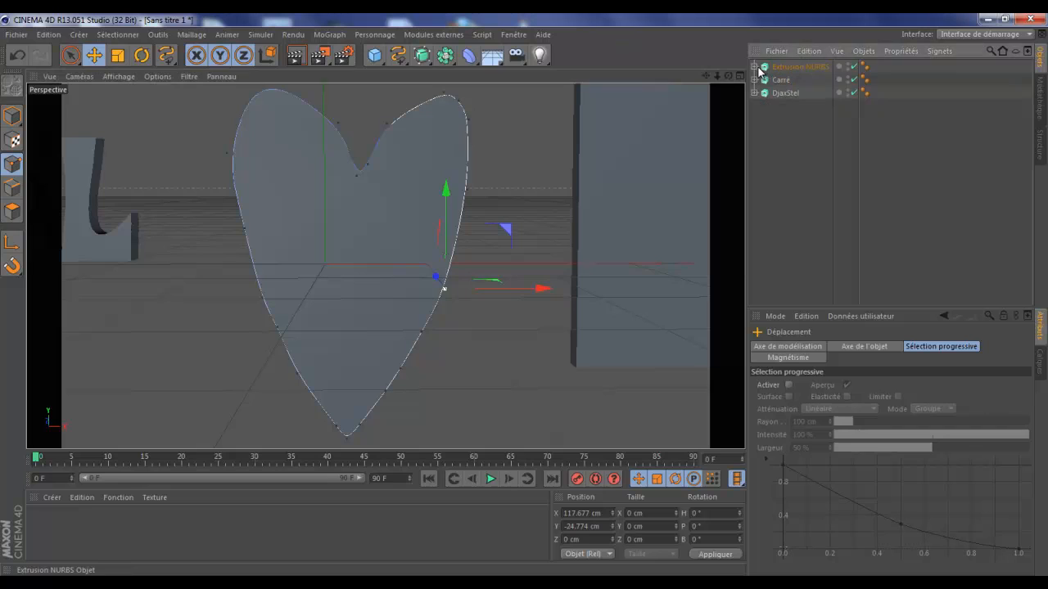
double_click(784, 69)
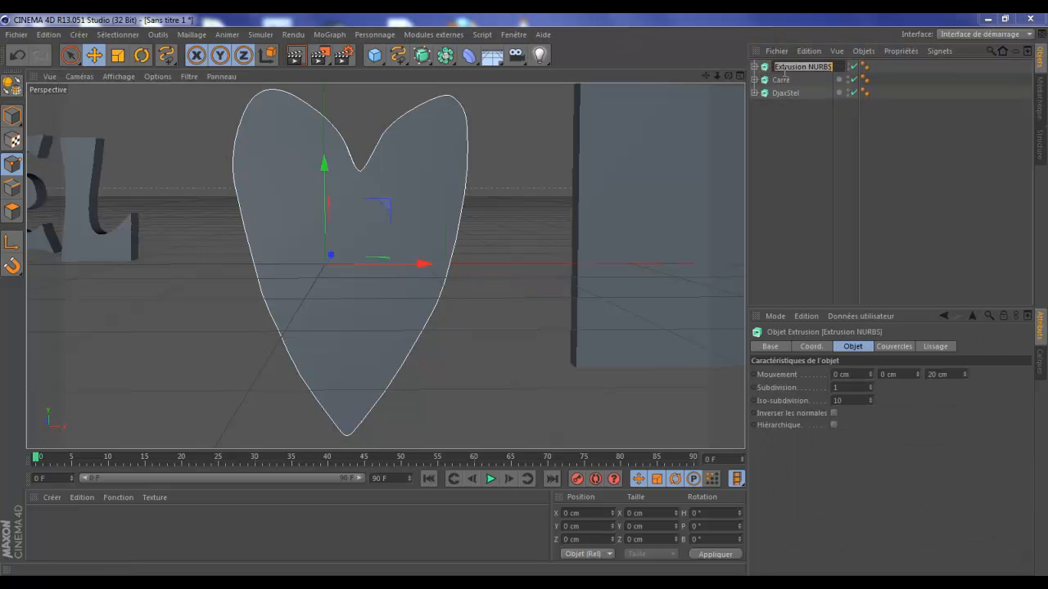
text(Coeur)
key(Return)
Step: Deselect all objects and frame the DjaxStel text, heart and square together in the perspective view
scroll(638, 98, down, 4)
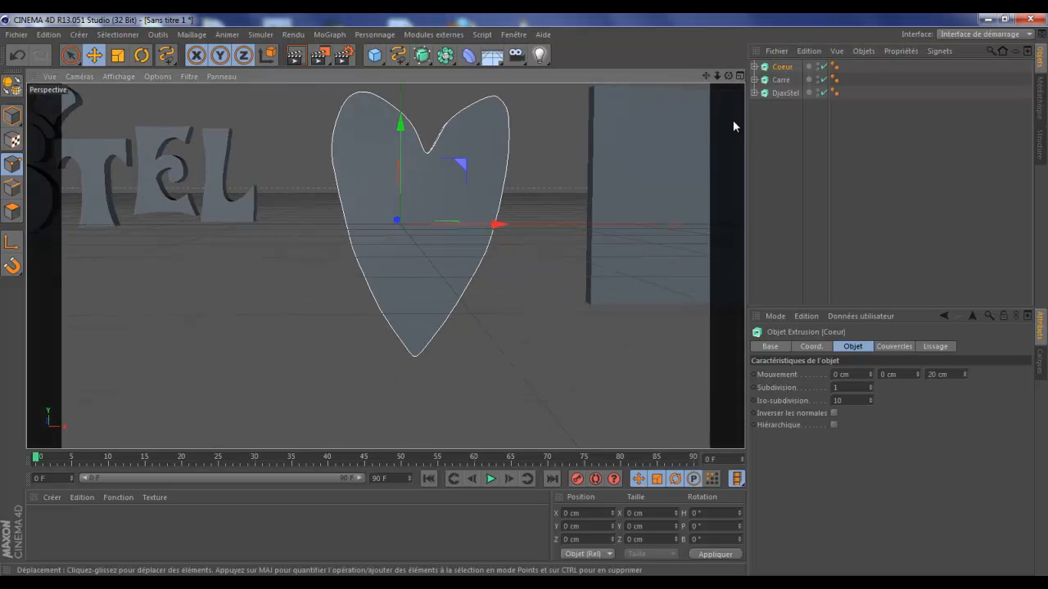
click(790, 151)
drag(706, 76, 524, 296)
scroll(688, 112, down, 5)
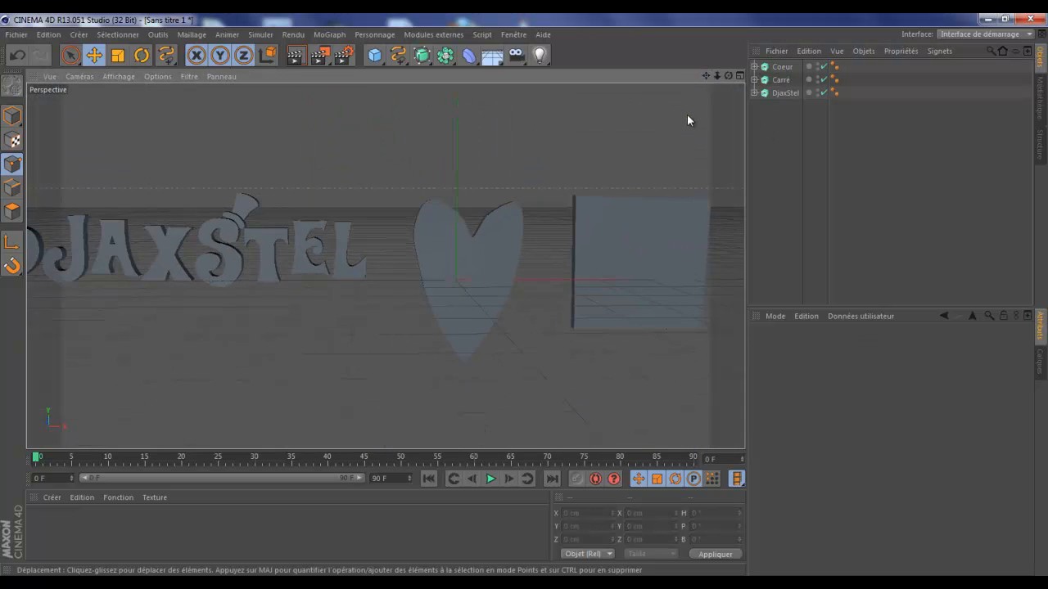
scroll(688, 118, down, 2)
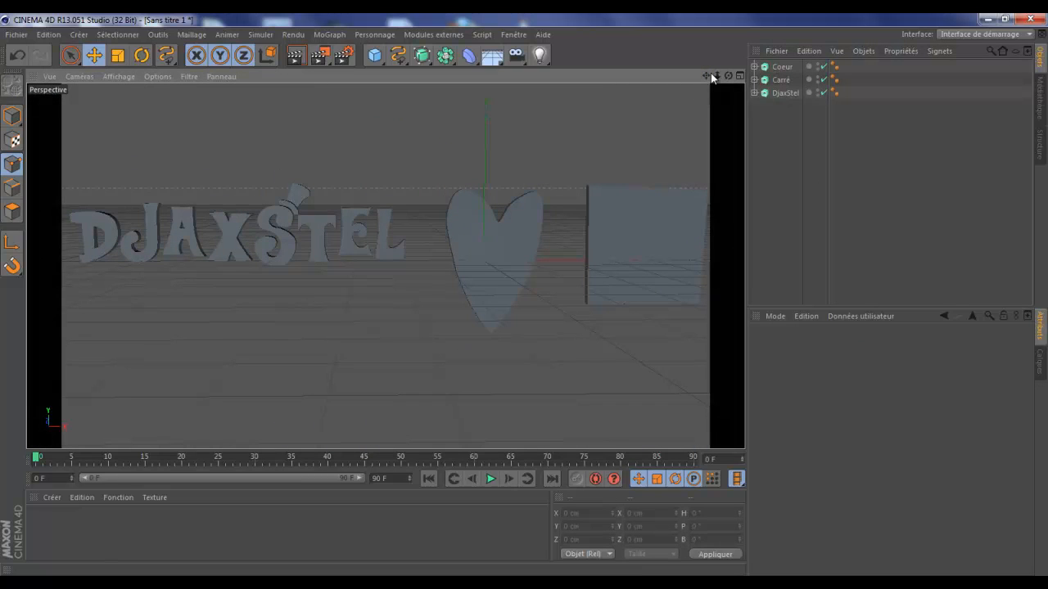
drag(706, 76, 524, 260)
drag(728, 76, 526, 301)
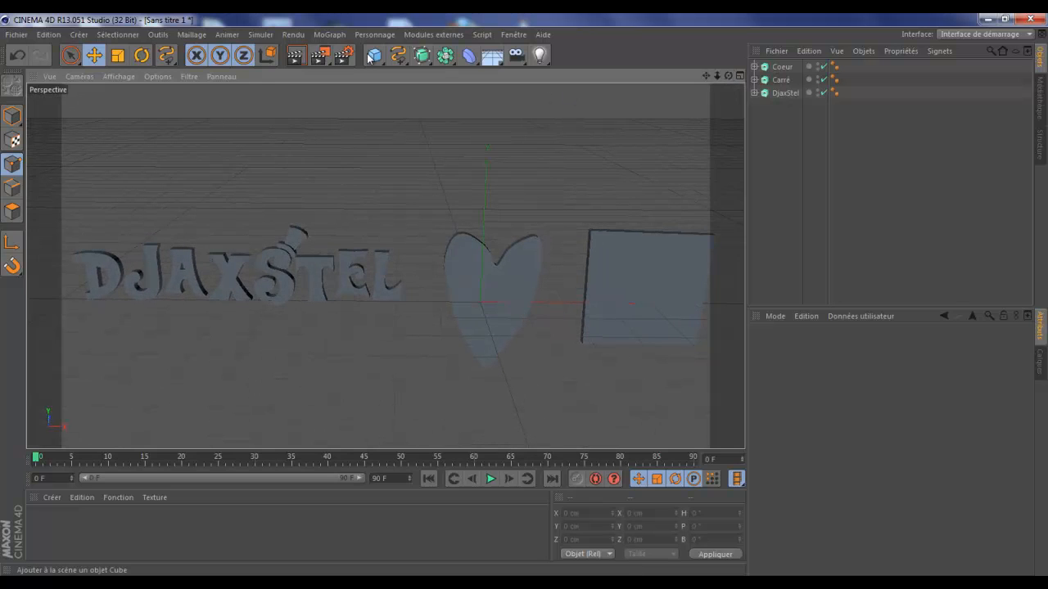
Step: Add a Sol (floor) object, lower it toward the base of the heart and square, and add a second Sol
drag(497, 56, 537, 74)
drag(480, 221, 574, 417)
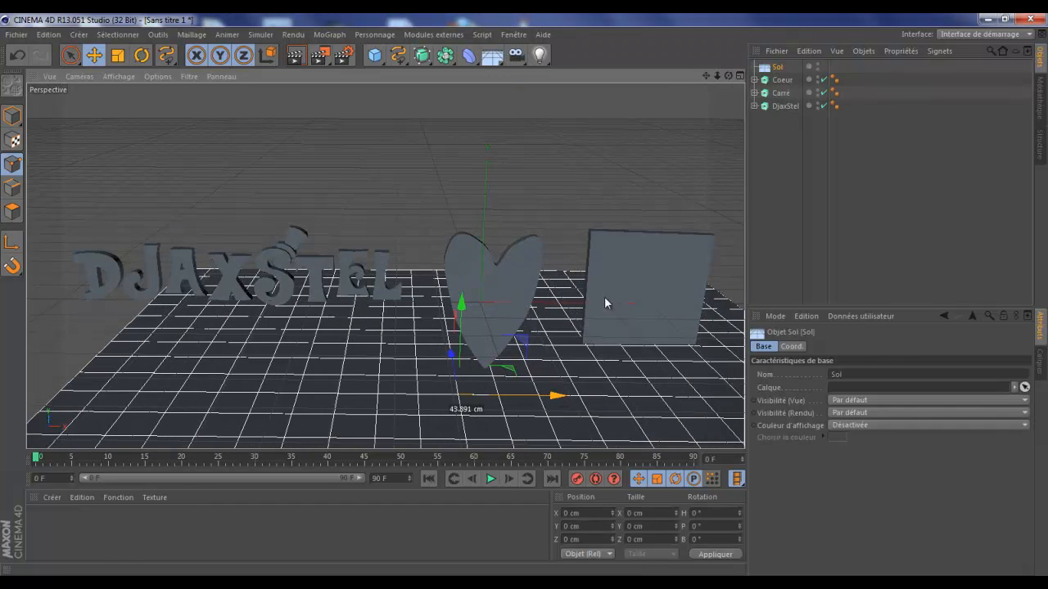
drag(491, 56, 548, 78)
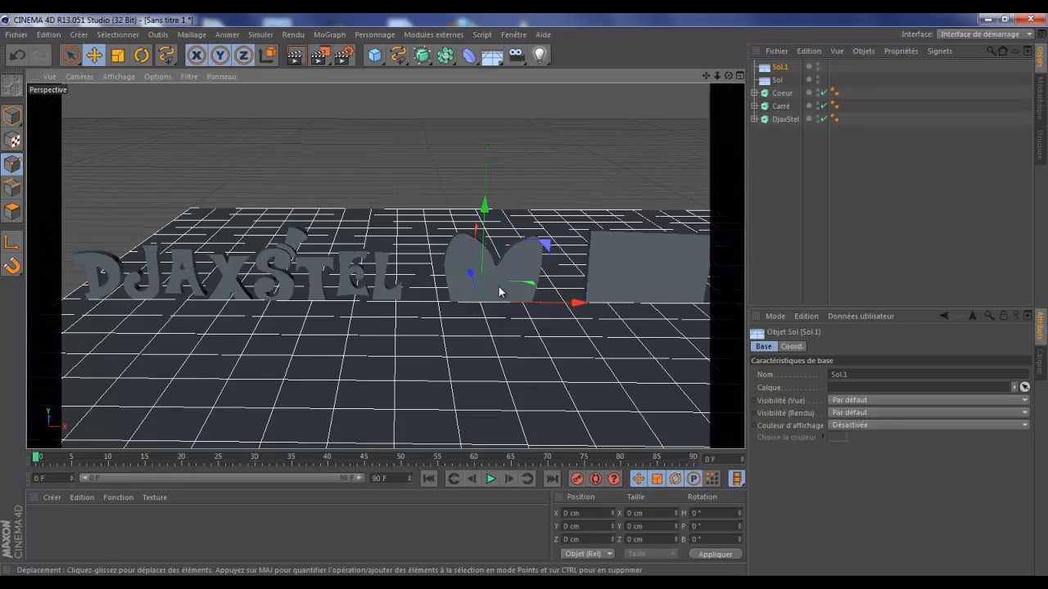
Step: Rotate the second Sol upright and move it back behind the text, heart and square as a wall
click(144, 55)
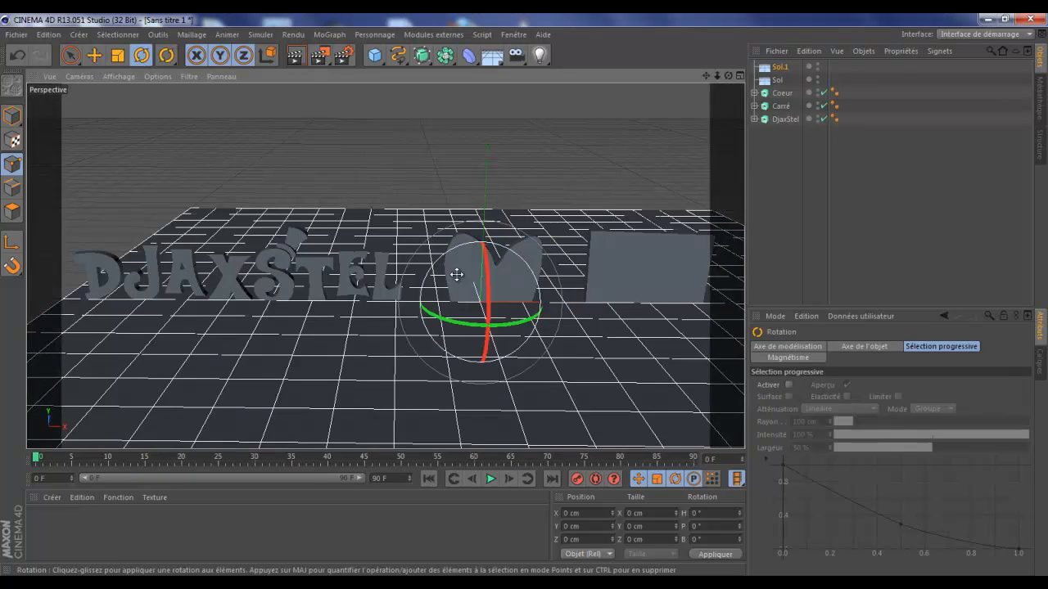
drag(490, 300, 466, 153)
click(97, 56)
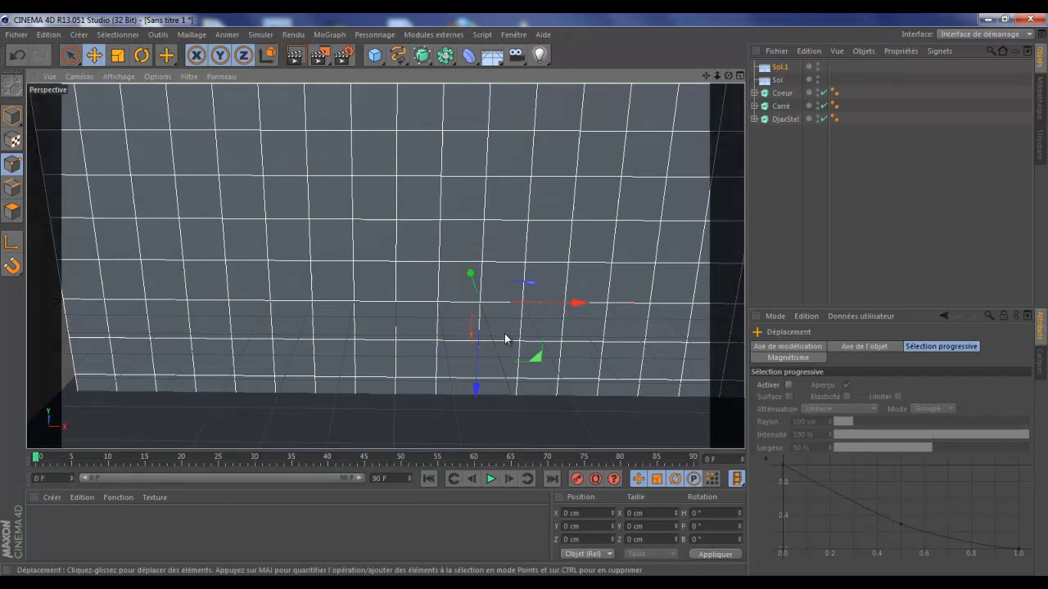
drag(470, 274, 467, 246)
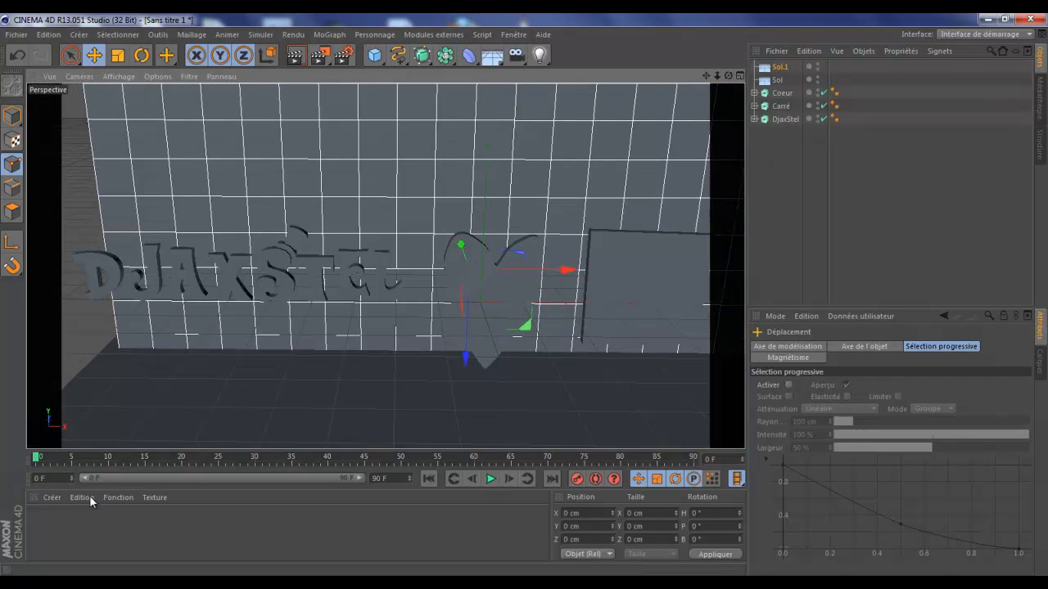
Step: Create a new material and set its colour to white, RGB 255, 255, 255
click(51, 497)
click(91, 385)
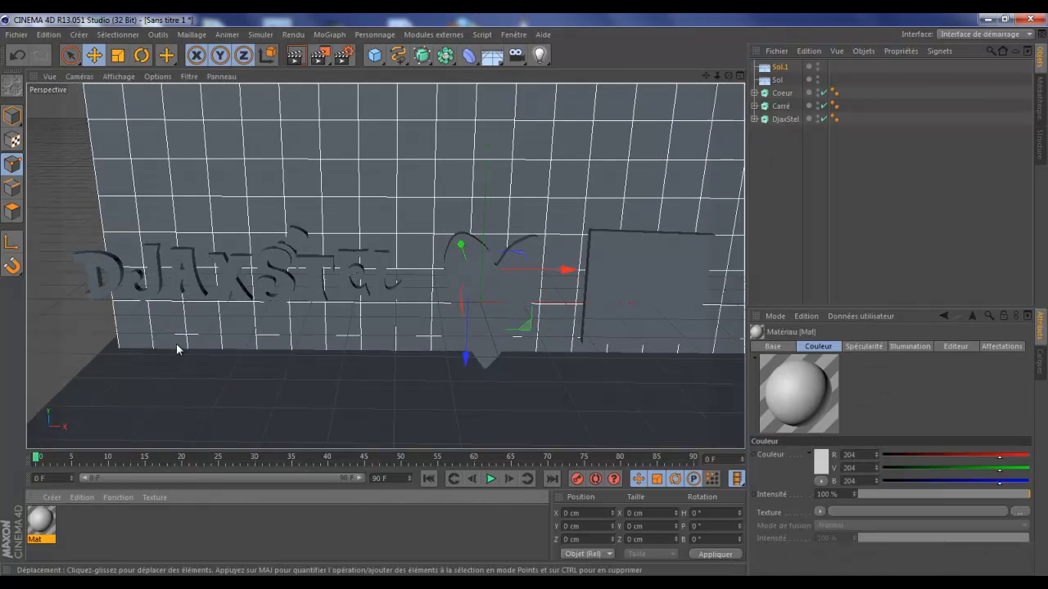
double_click(41, 520)
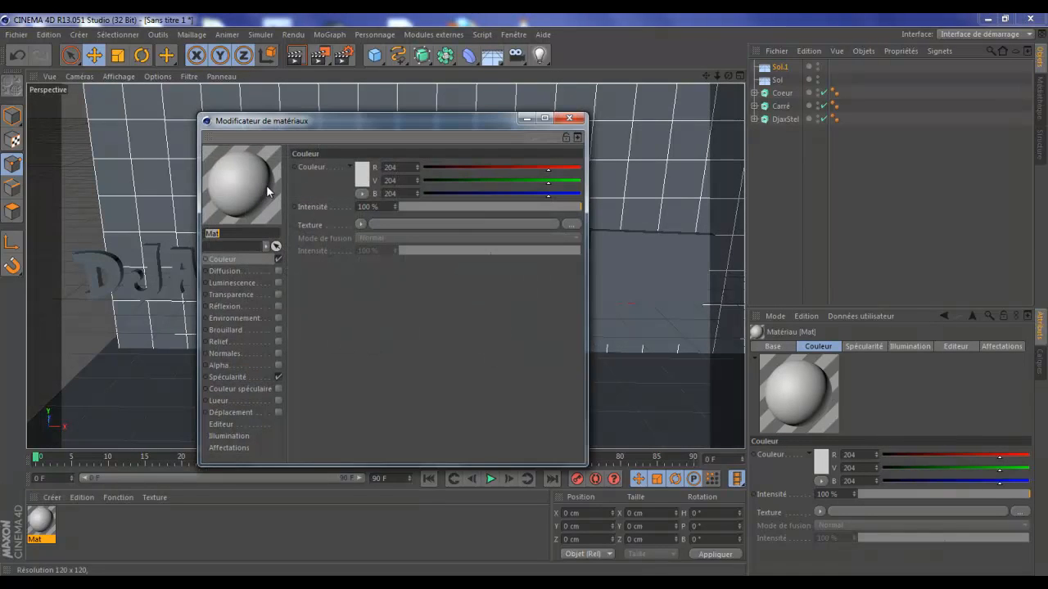
click(361, 175)
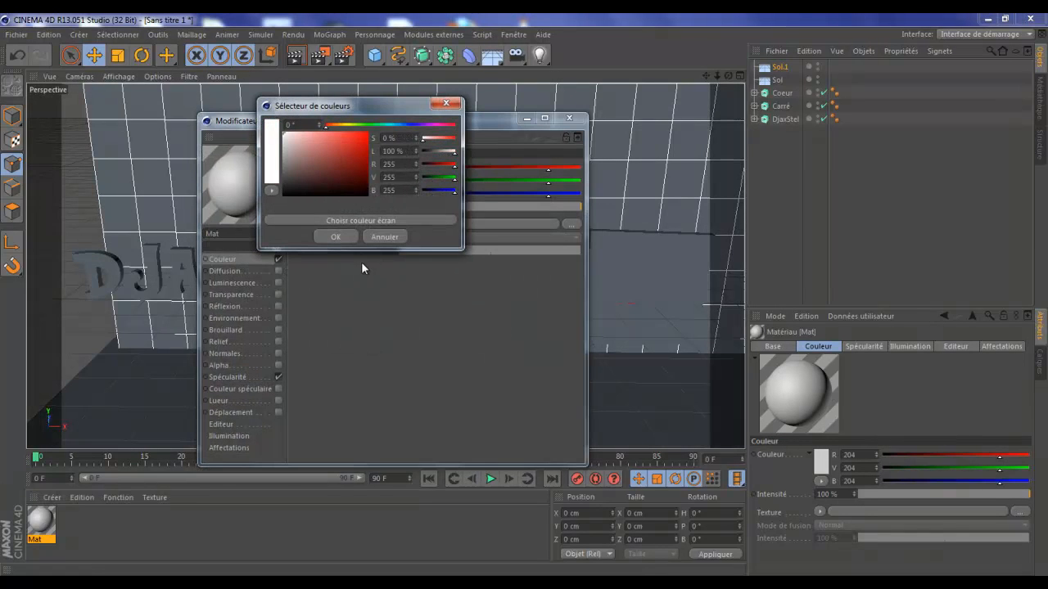
click(336, 236)
Step: Enable the white material's Réflexion channel and set its intensity to 18 %
click(229, 306)
click(424, 205)
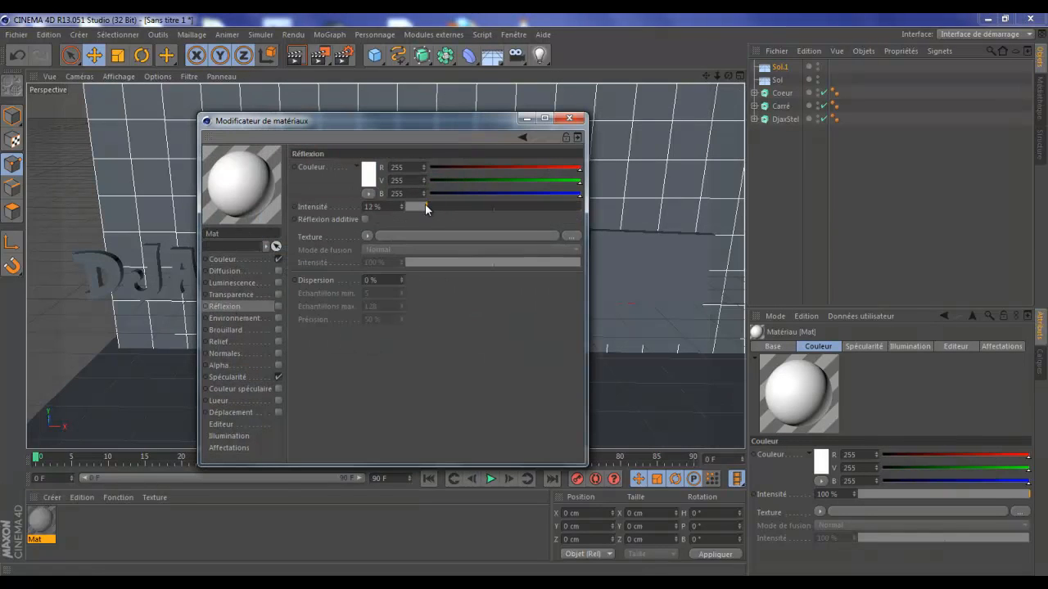
drag(425, 203, 427, 205)
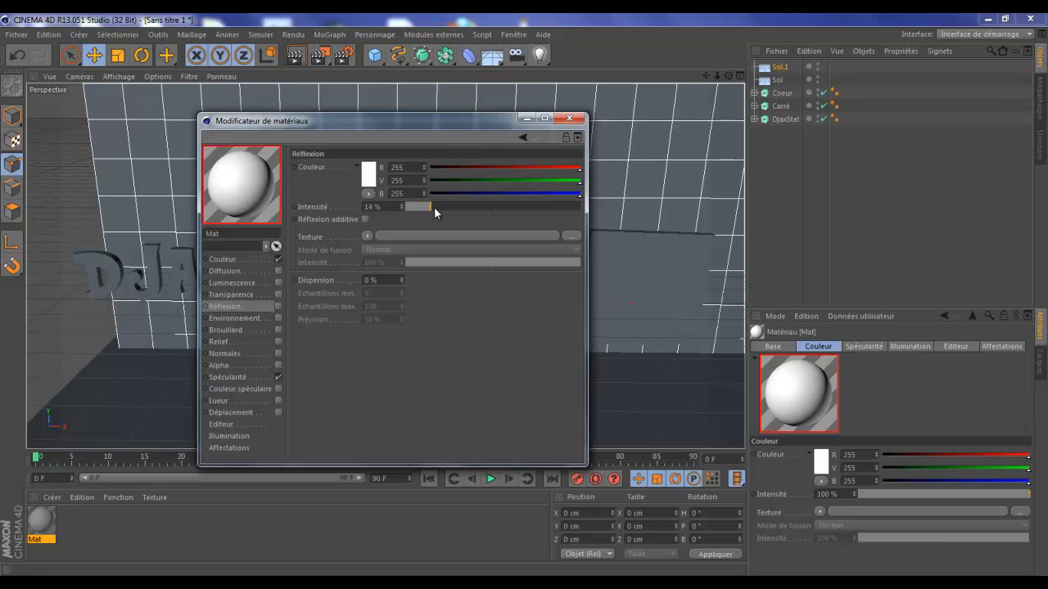
click(438, 208)
click(427, 210)
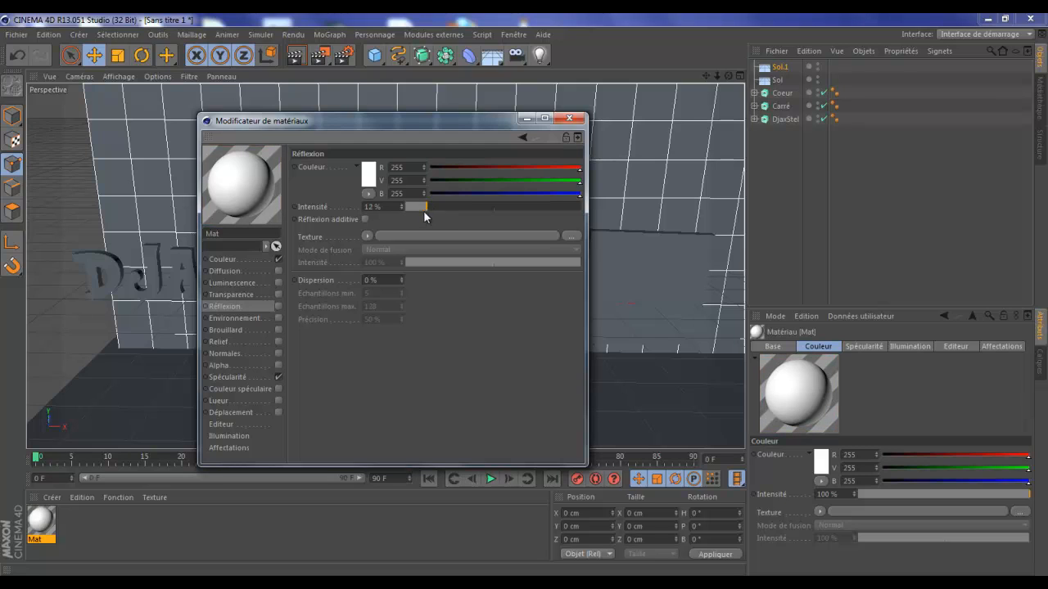
click(277, 306)
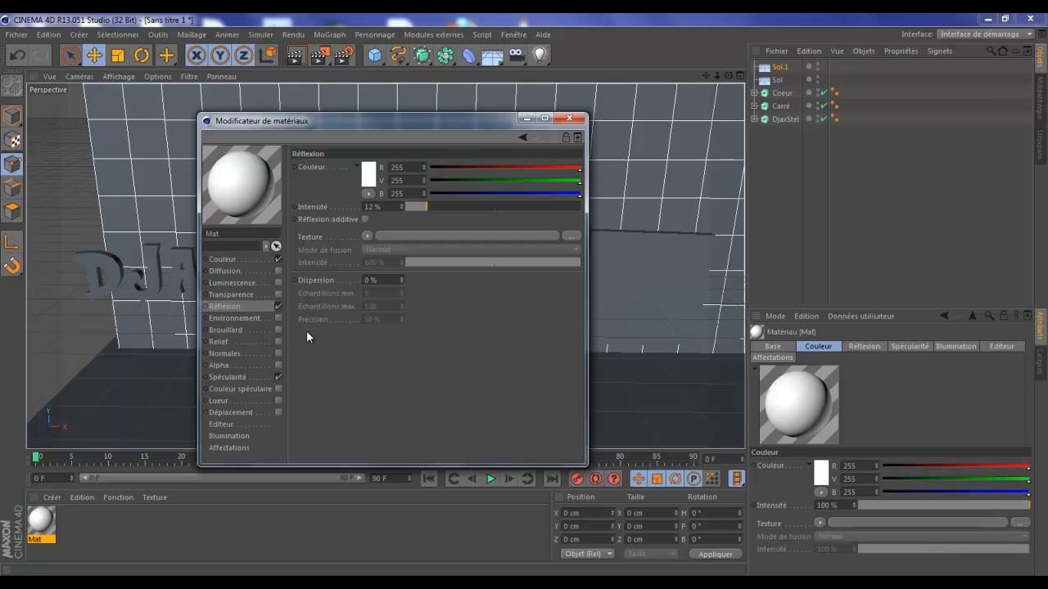
click(438, 208)
Step: Assign a Fresnel texture to the material's Réflexion channel and check its gradient settings
click(367, 237)
click(385, 387)
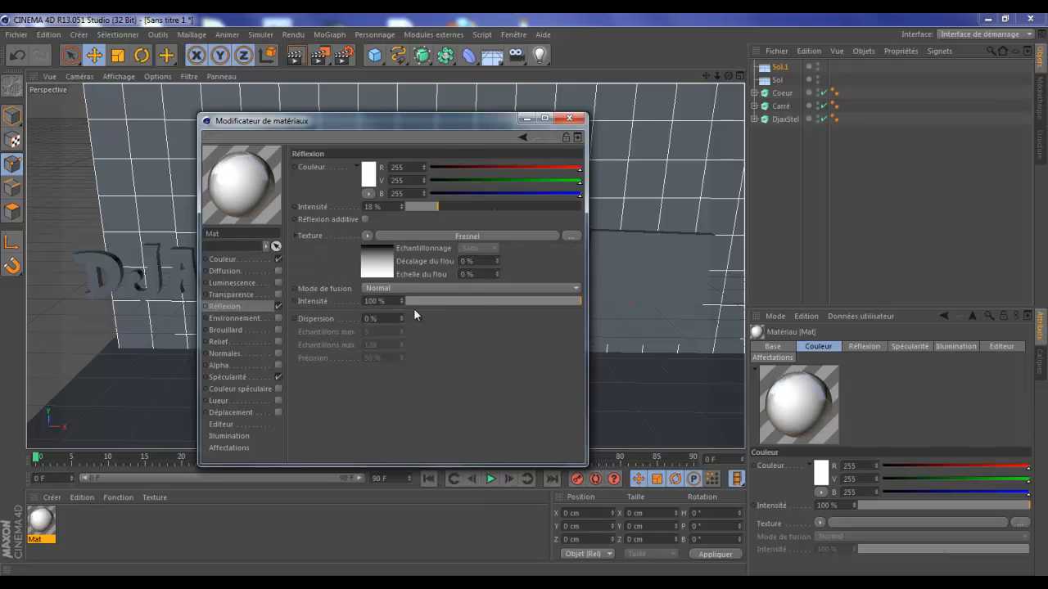
click(380, 252)
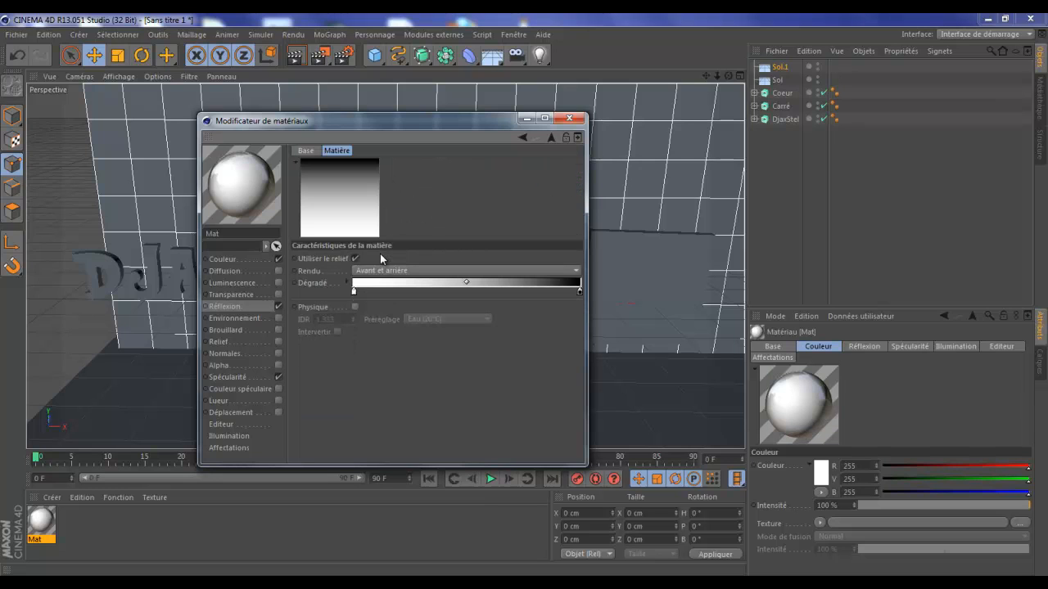
click(258, 307)
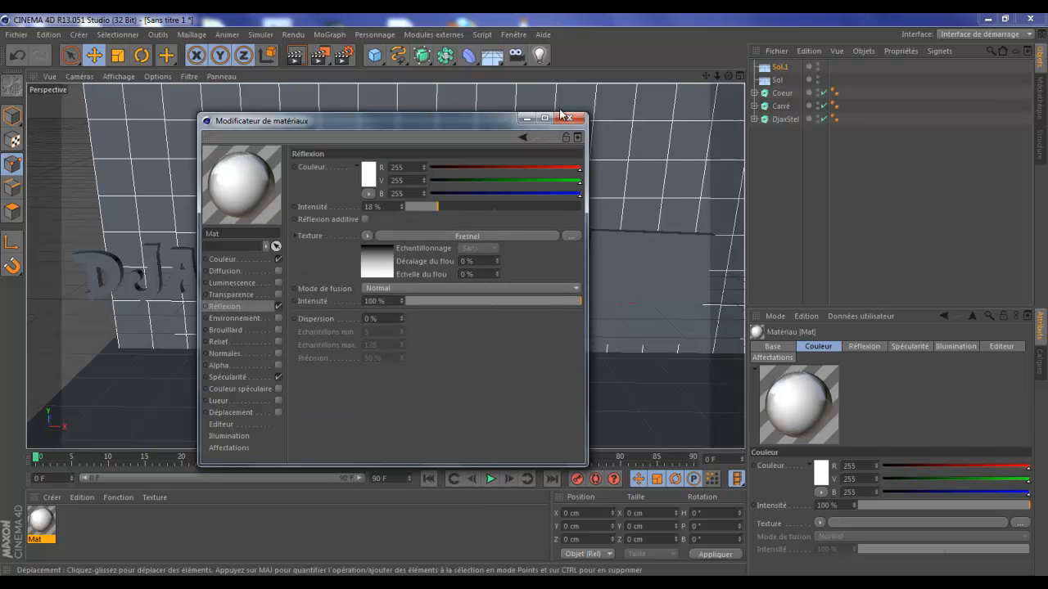
Step: Minimise the material editor and apply the white material to both the floor and the upright wall
click(526, 119)
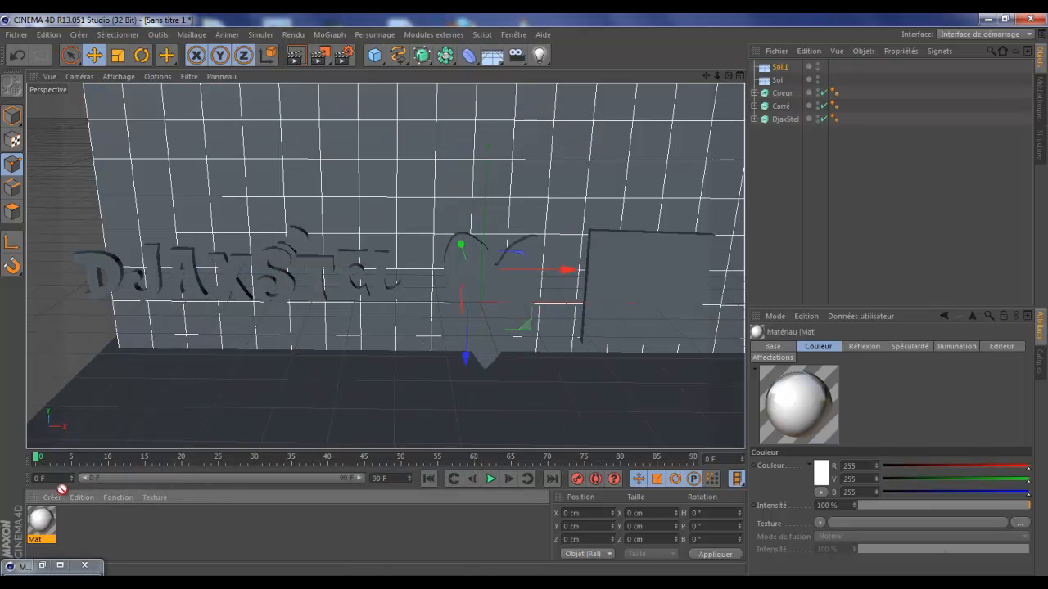
drag(62, 490, 119, 409)
drag(300, 178, 300, 179)
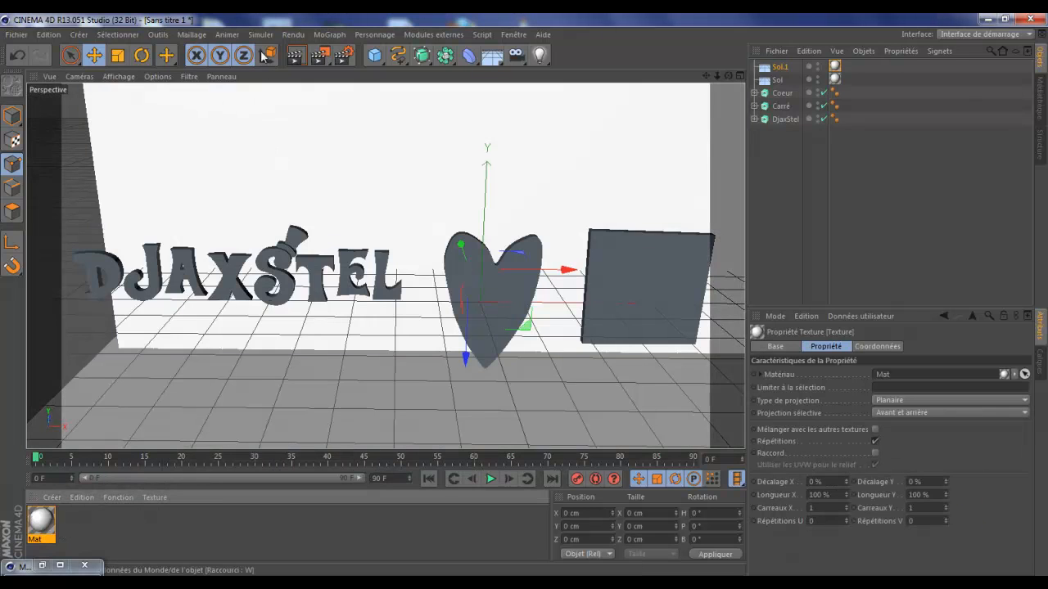
Step: Render the active view of the whole scene and closer in, check the Accentuation render setting, and render again
click(298, 56)
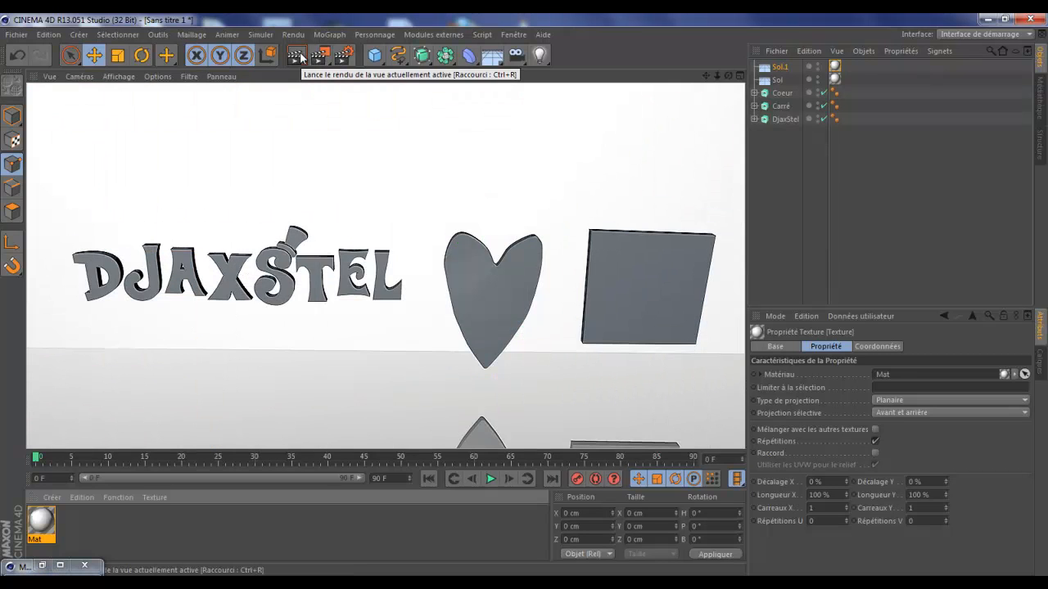
scroll(407, 300, up, 8)
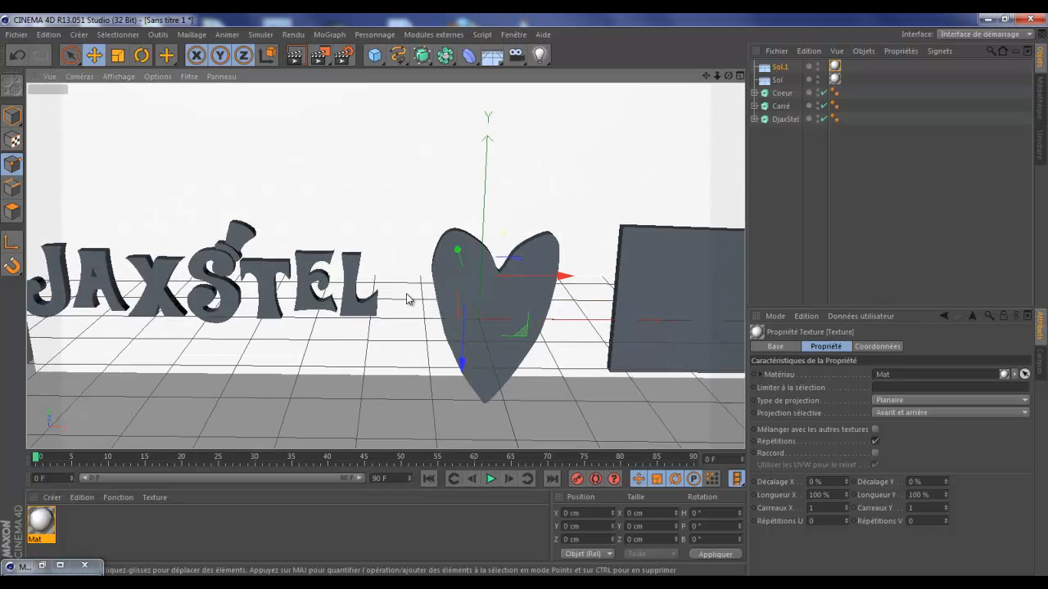
click(297, 59)
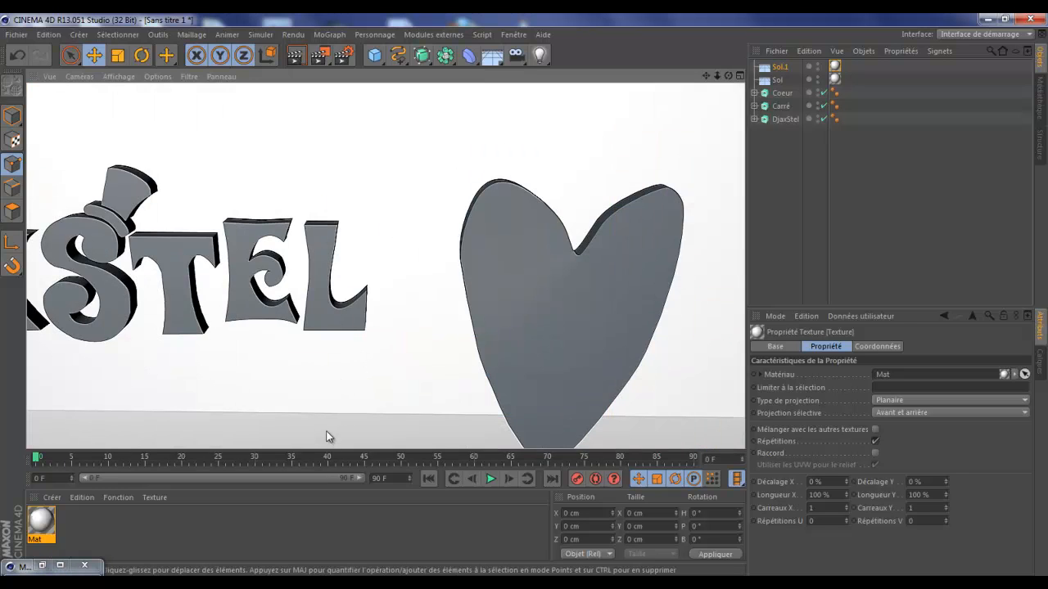
click(347, 53)
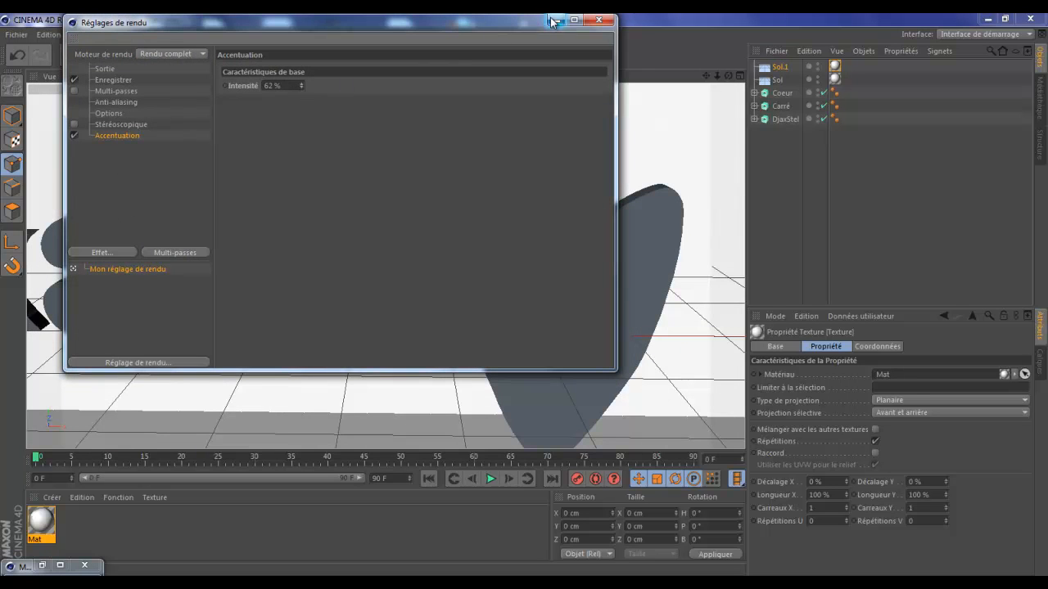
click(598, 20)
click(295, 56)
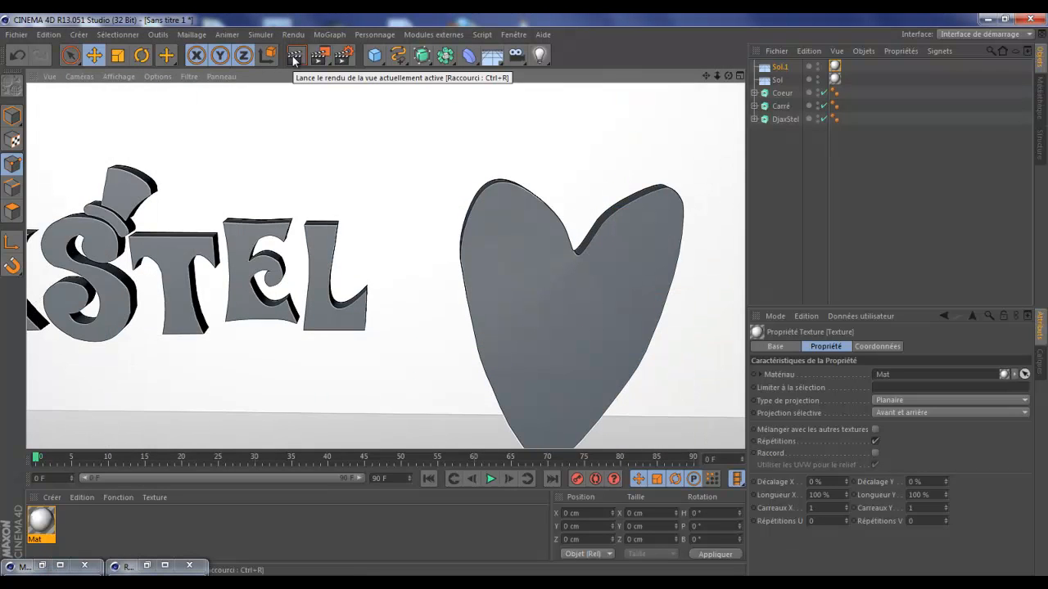
Step: Deselect the upright floor, create a second material and open it for editing
click(822, 197)
scroll(644, 209, down, 3)
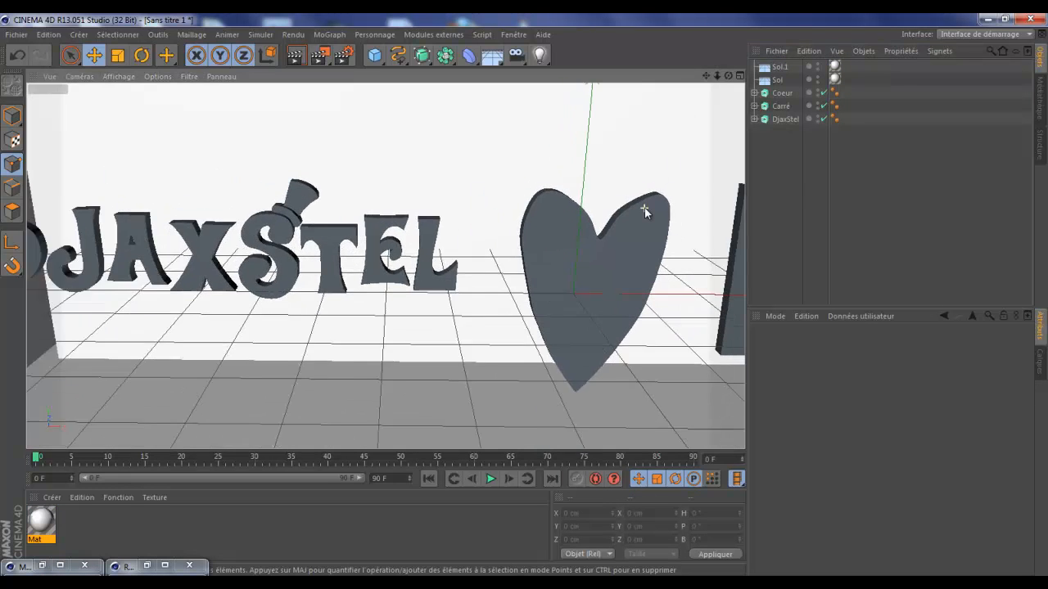
scroll(644, 211, down, 3)
drag(706, 76, 526, 301)
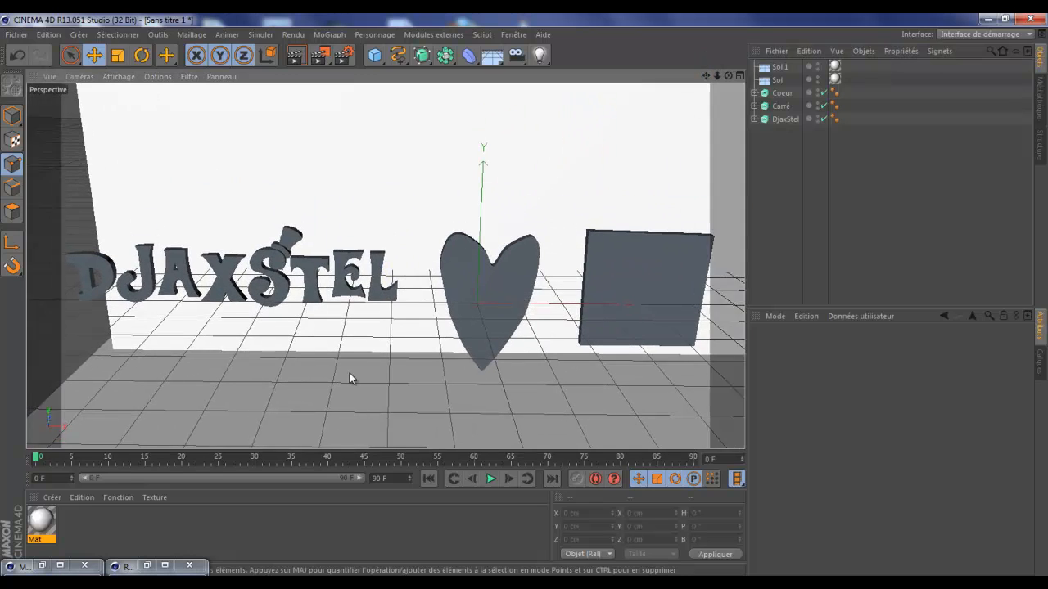
click(45, 517)
click(51, 497)
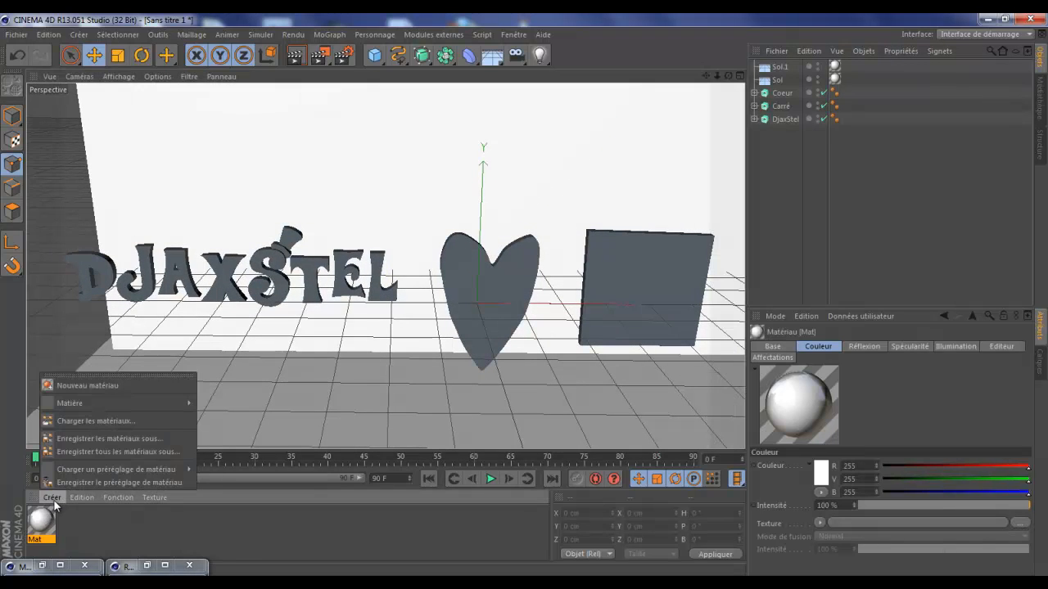
click(136, 522)
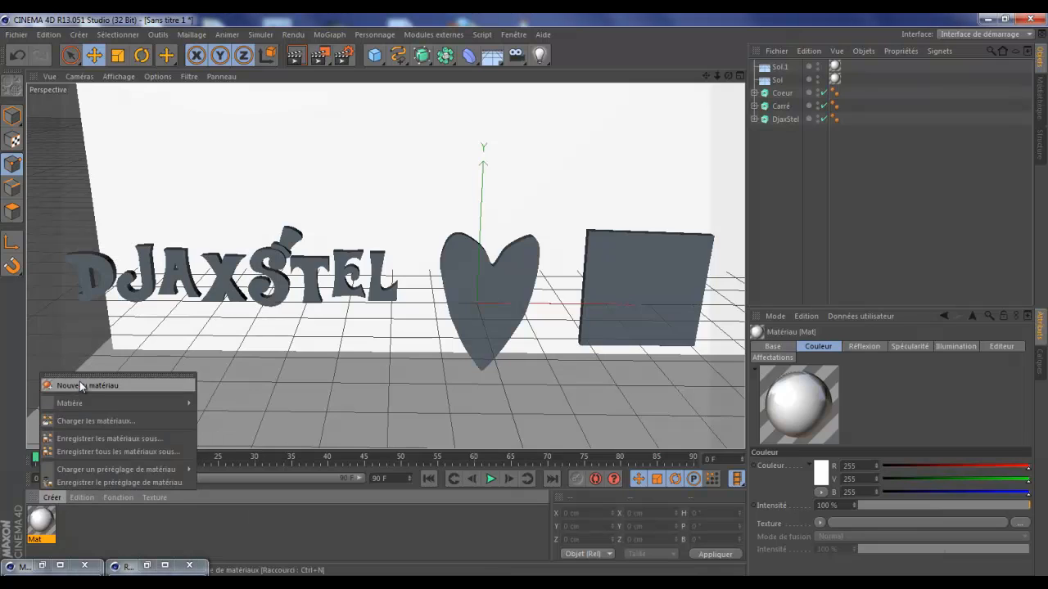
click(79, 383)
double_click(40, 522)
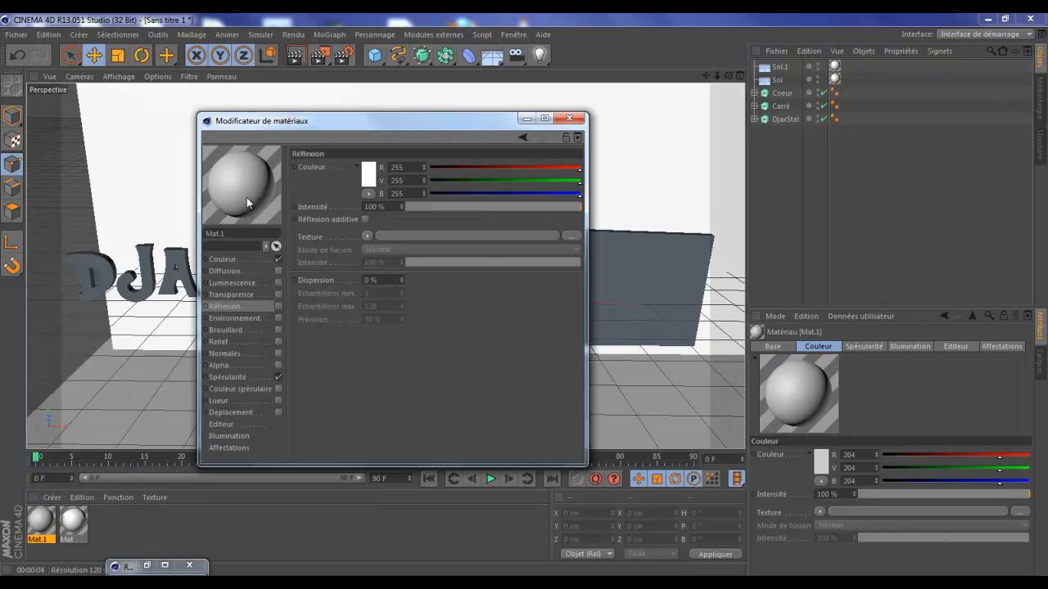
Step: Set the new material's colour to blue, RGB 0, 12, 255, and apply it to the DjaxStel text
click(243, 262)
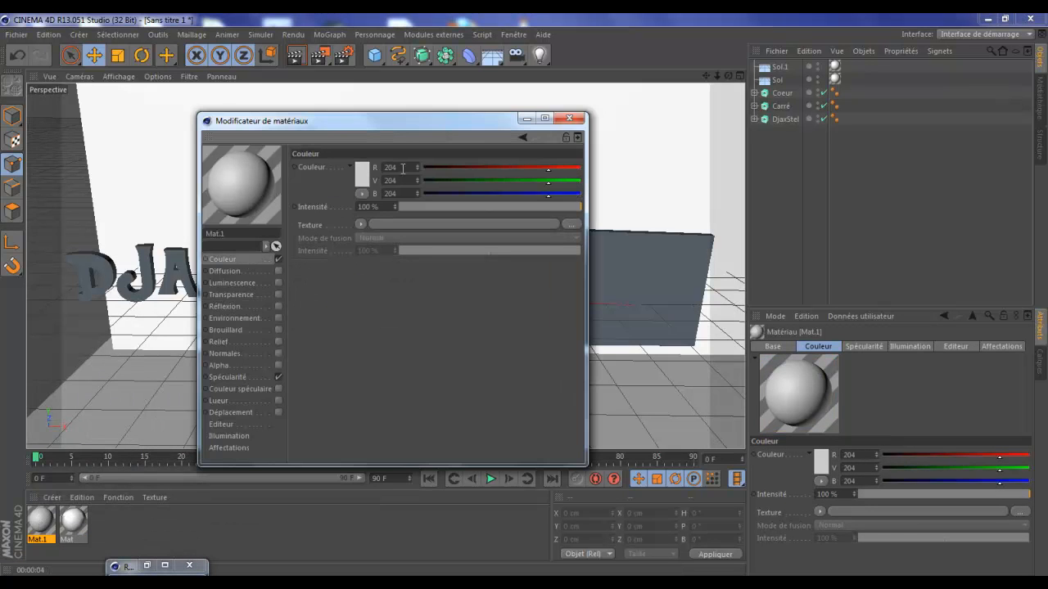
click(366, 173)
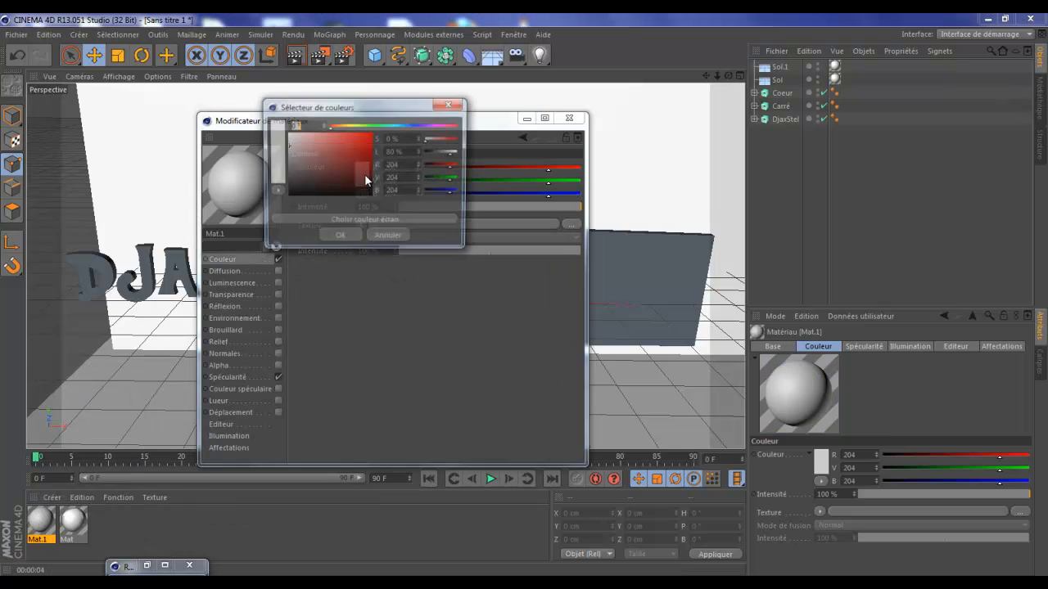
click(415, 126)
drag(338, 180, 371, 133)
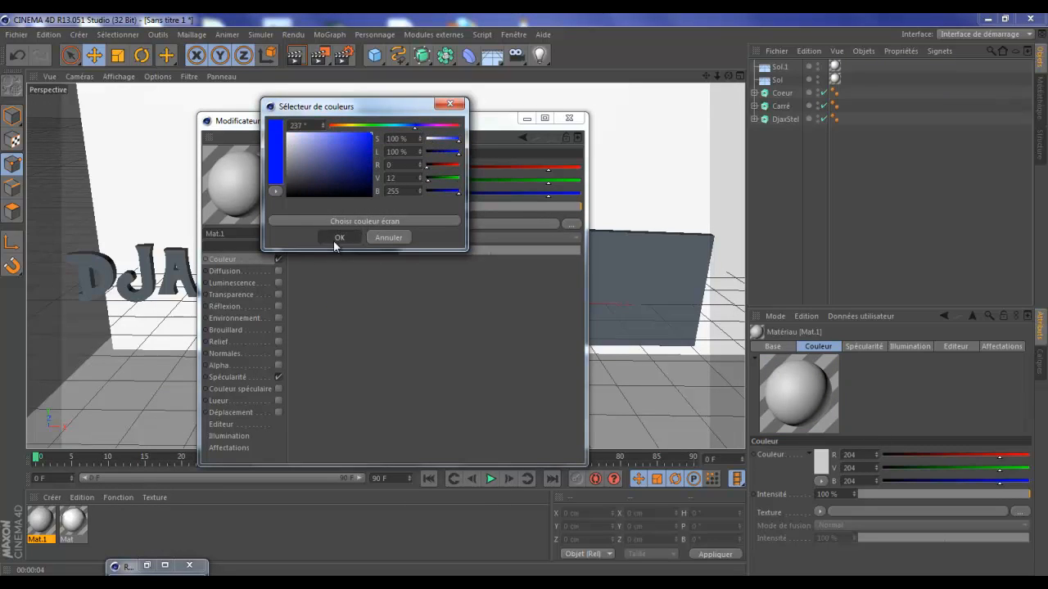
click(335, 239)
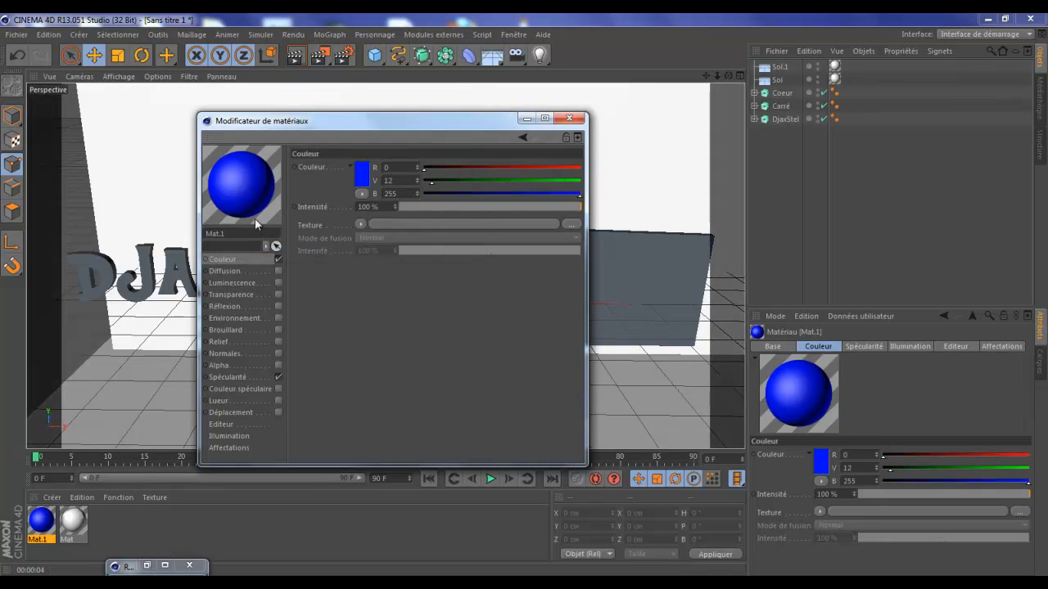
drag(255, 223, 189, 266)
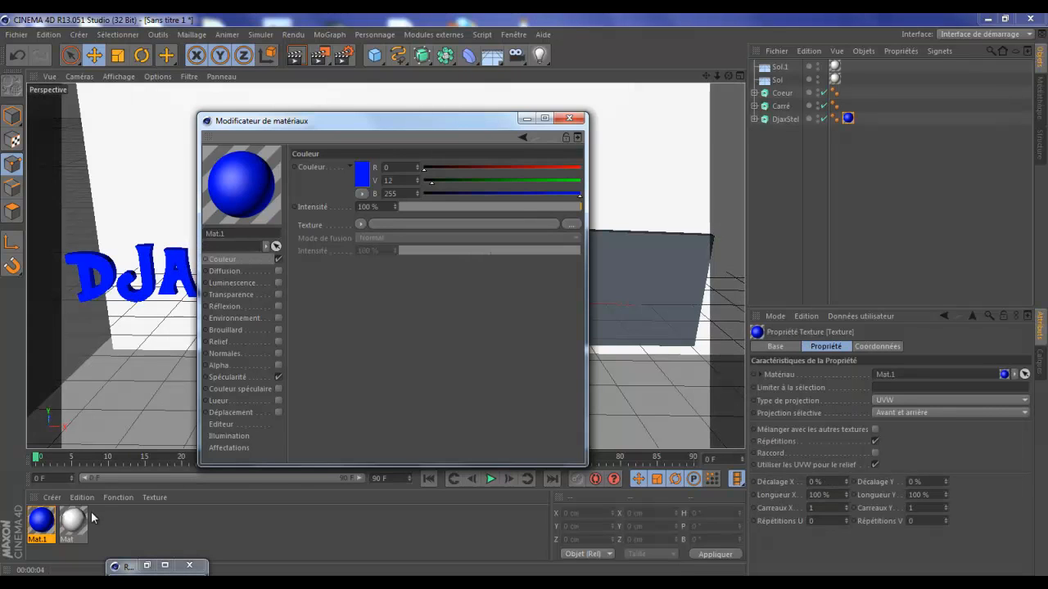
Step: Duplicate the blue material twice and minimise the material editor
click(42, 524)
key(ctrl+c)
key(ctrl+v)
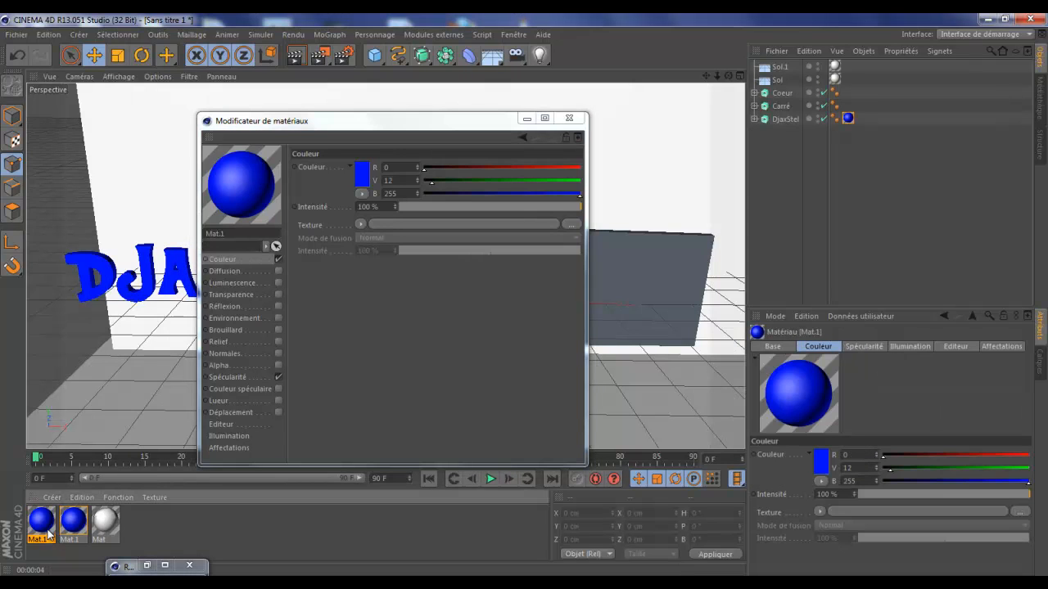
click(526, 118)
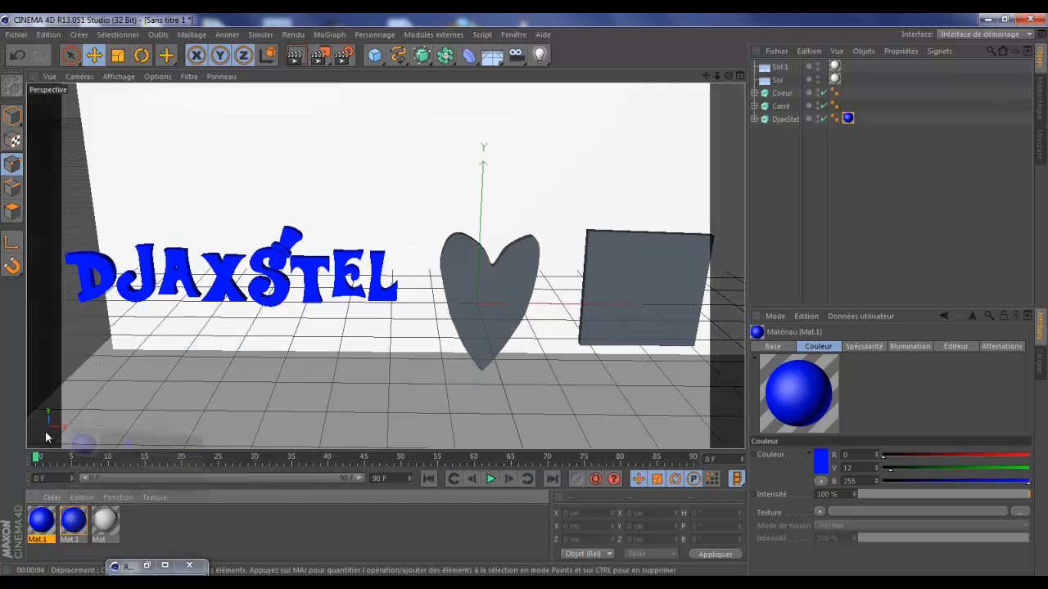
right_click(69, 528)
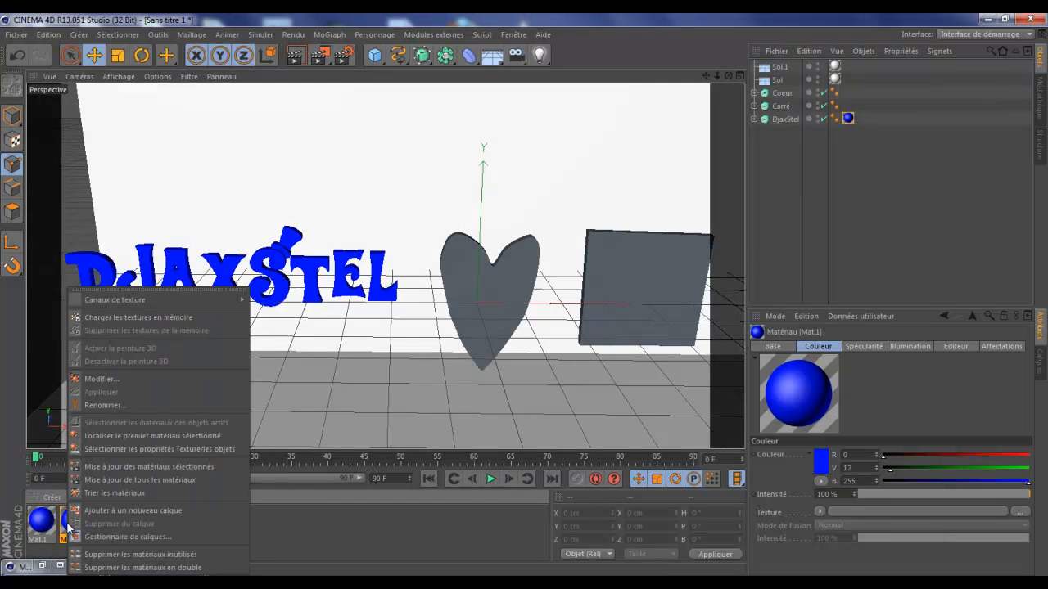
click(262, 523)
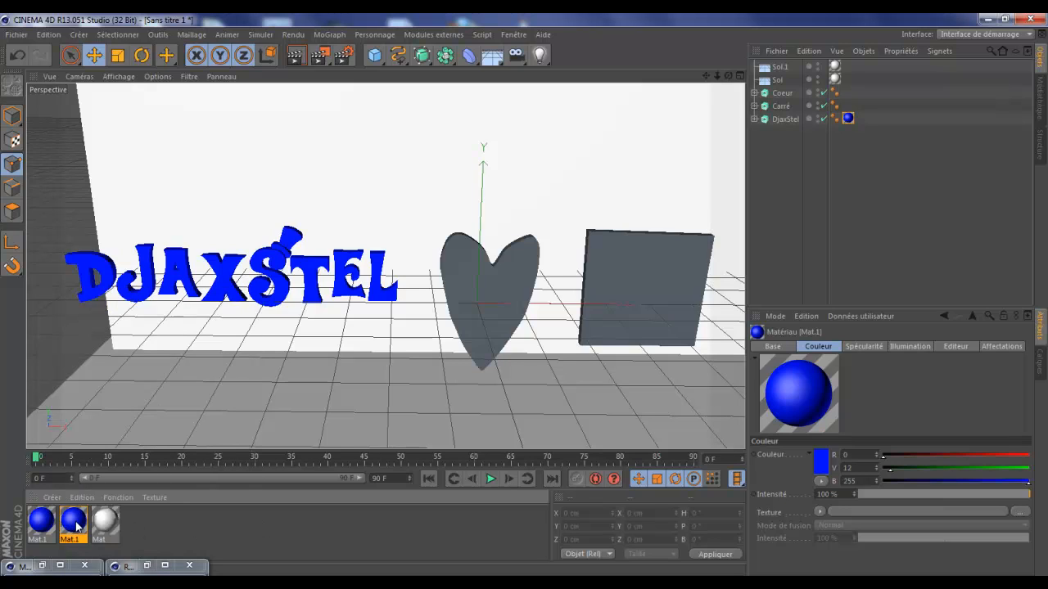
mouse_move(76, 526)
mouse_down()
mouse_move(160, 522)
mouse_move(63, 527)
mouse_up()
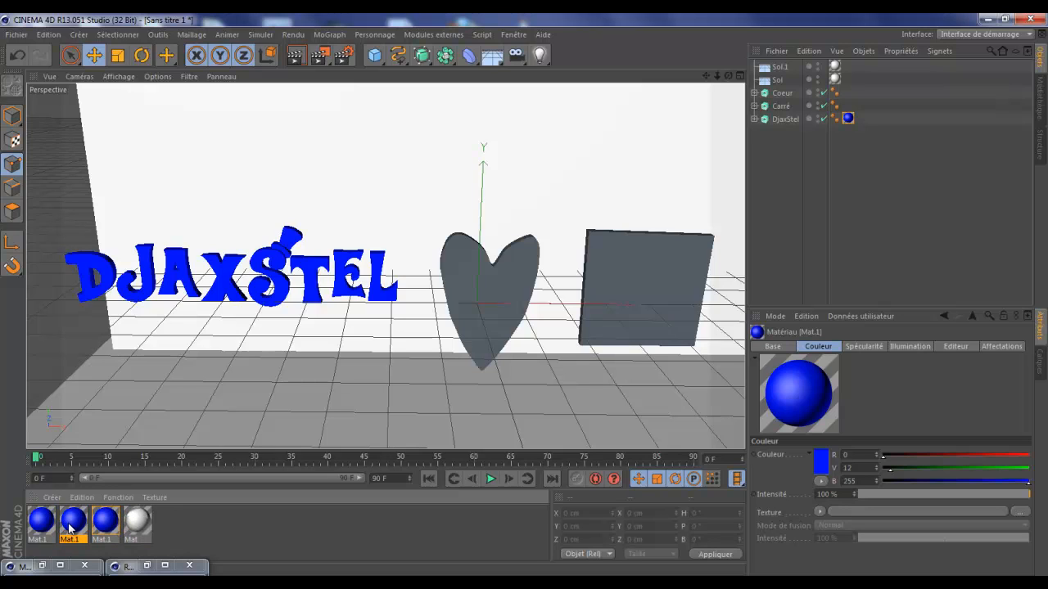
Step: Set the middle blue material copy's colour to violet, RGB 93, 0, 255, and apply it to the heart
double_click(70, 530)
click(366, 180)
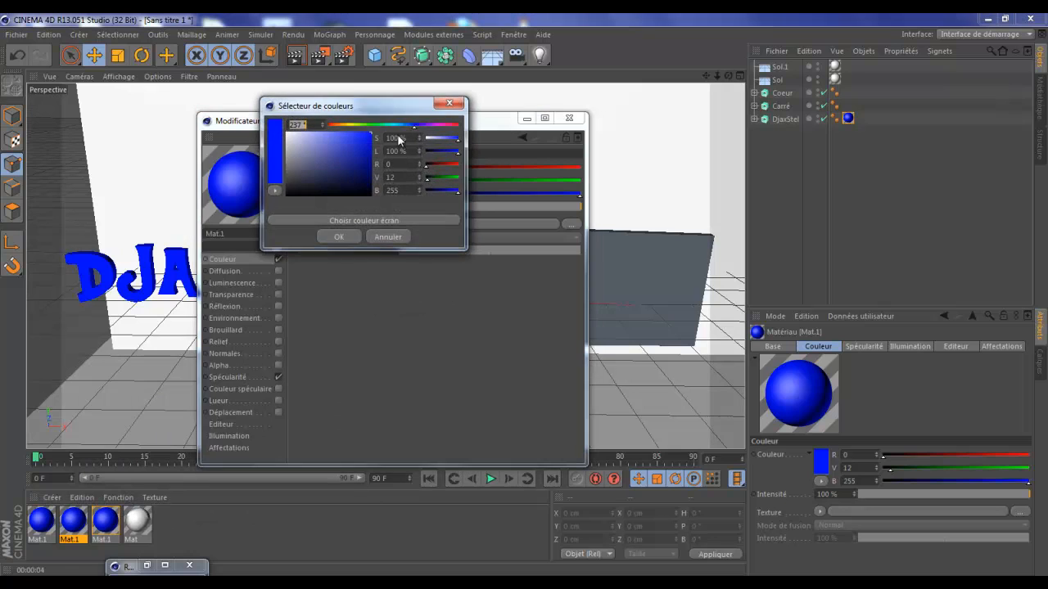
drag(432, 123, 423, 126)
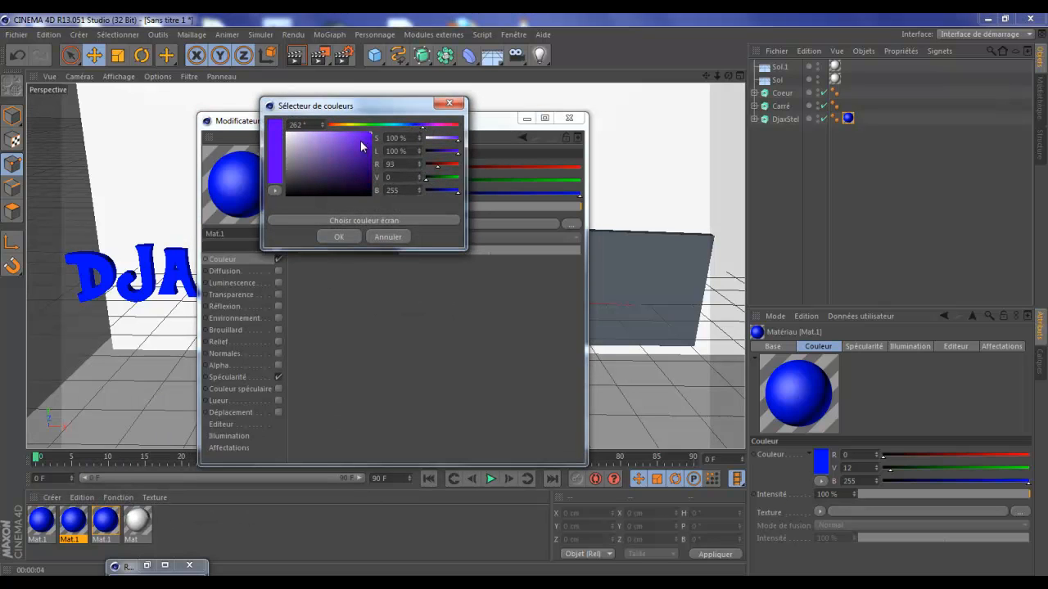
click(338, 237)
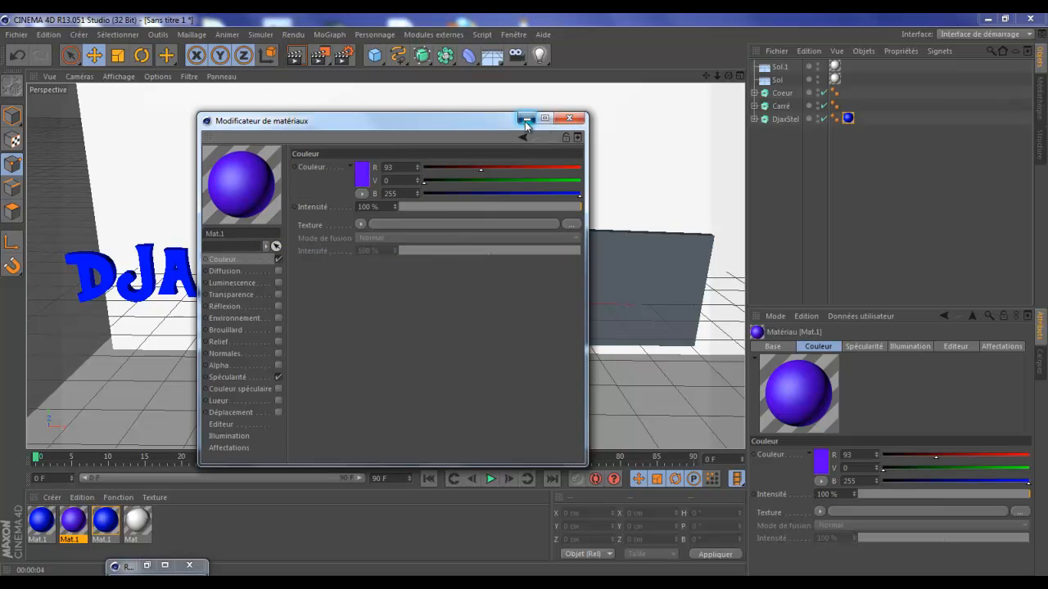
click(527, 119)
drag(453, 280, 453, 280)
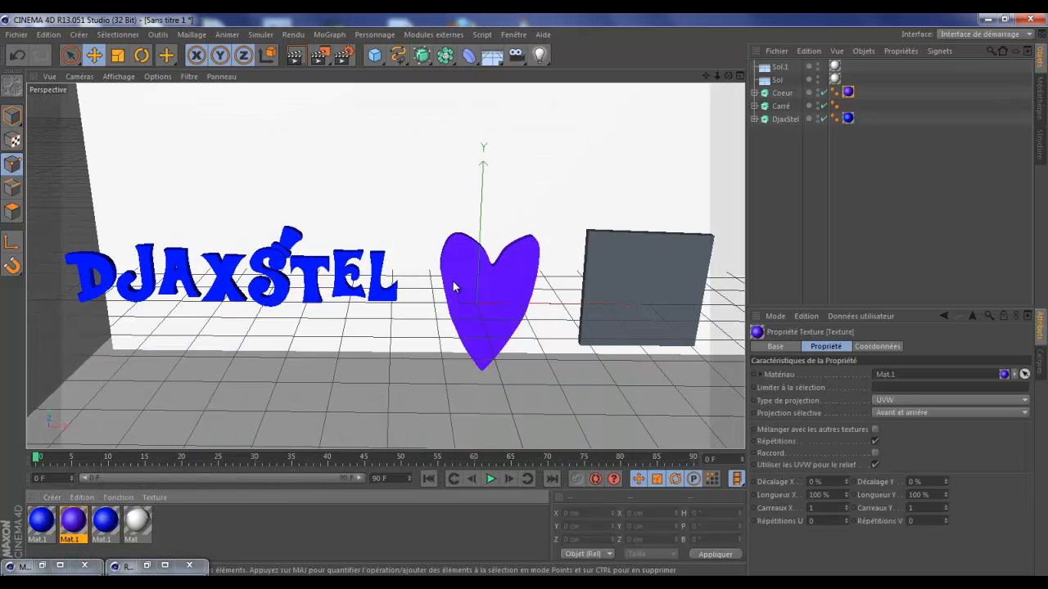
Step: Set the first blue material's colour to red, RGB 255, 0, 0, apply it to the square, and minimise the material editor
double_click(38, 522)
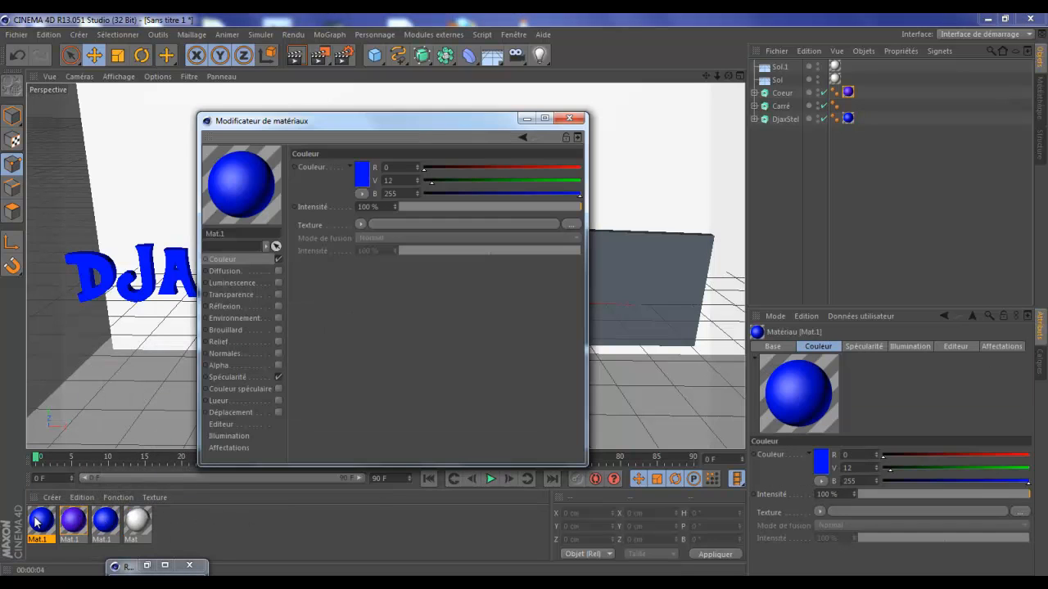
click(368, 176)
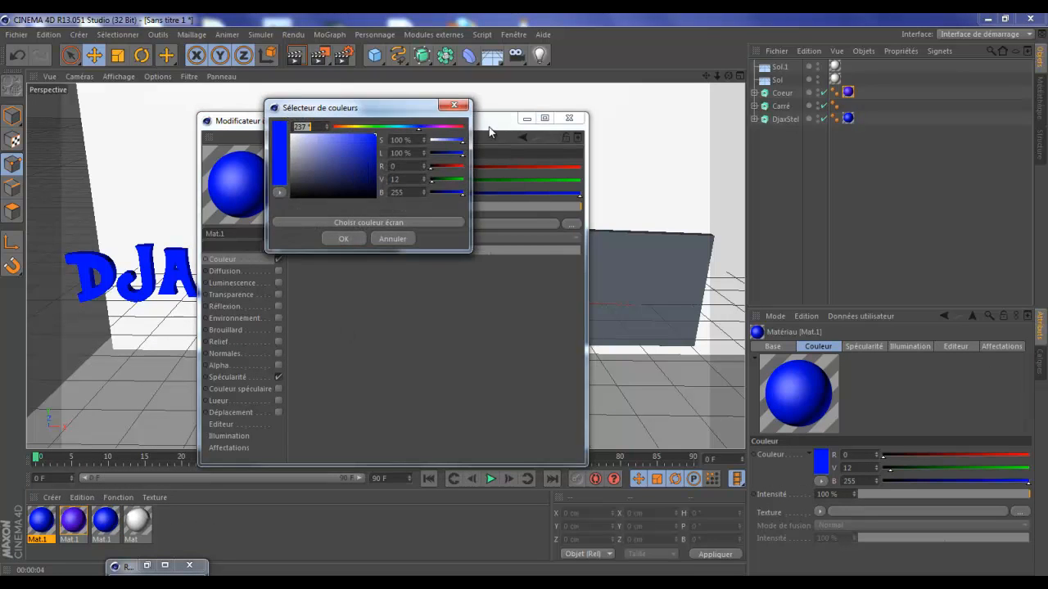
drag(455, 127, 489, 123)
click(343, 239)
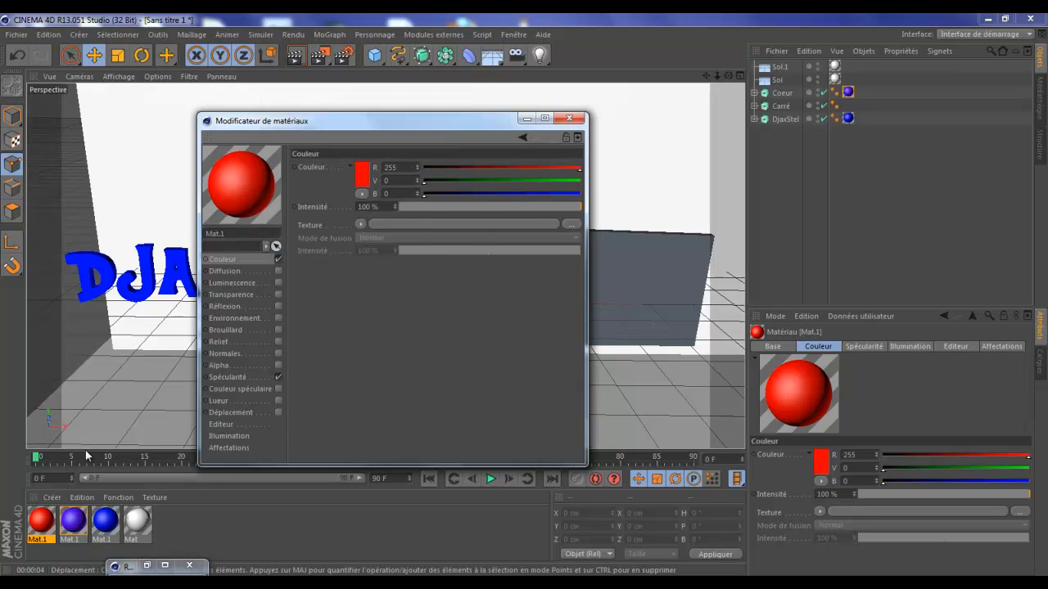
drag(525, 193, 648, 263)
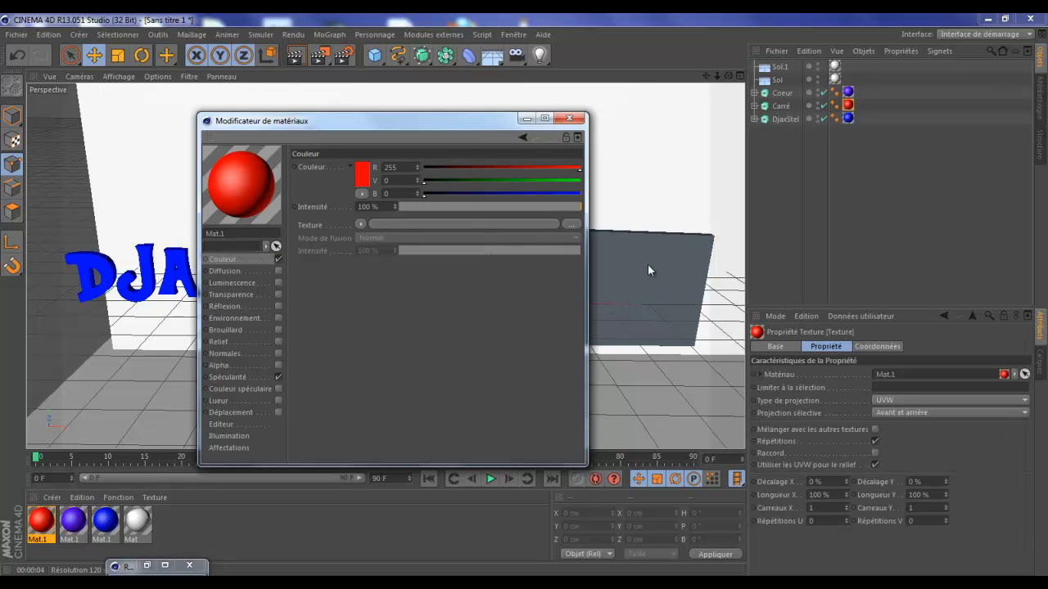
click(527, 118)
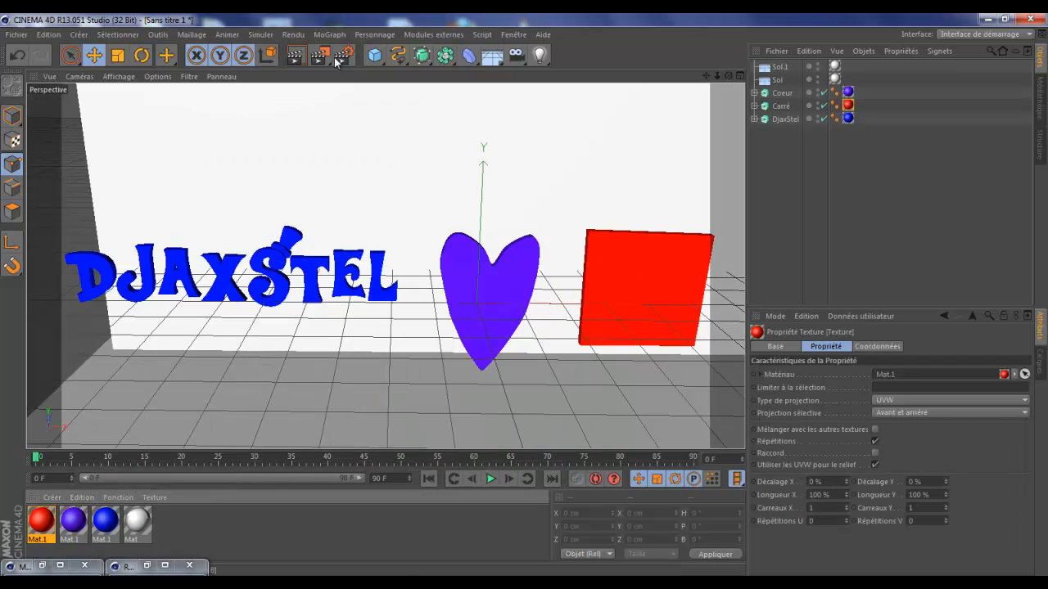
Step: Move the upright floor Sol.1 closer behind the objects, rendering the view before and after the move
click(298, 56)
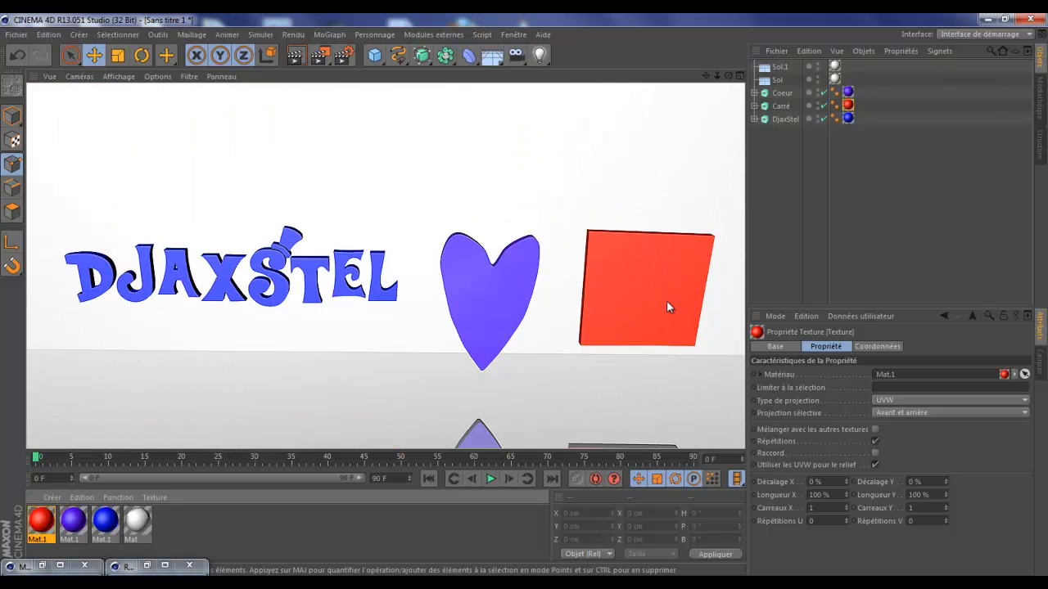
click(780, 67)
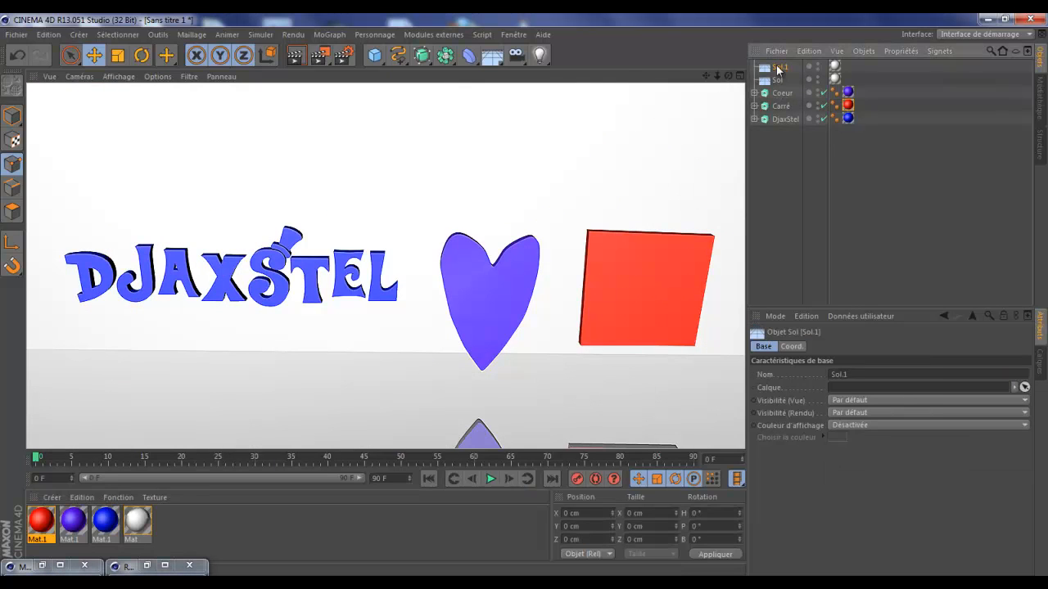
drag(461, 247, 479, 262)
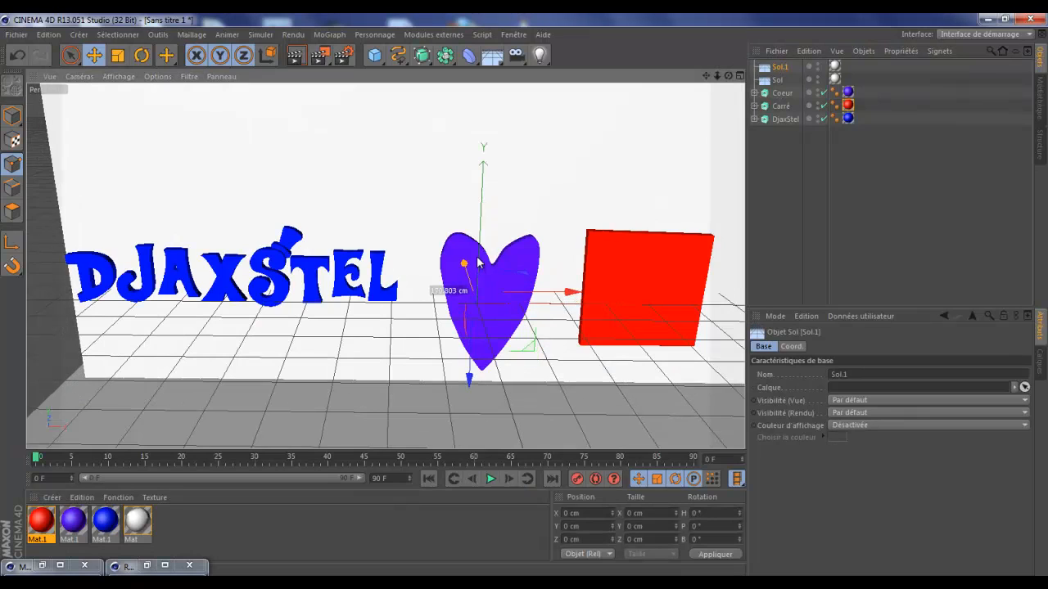
click(305, 58)
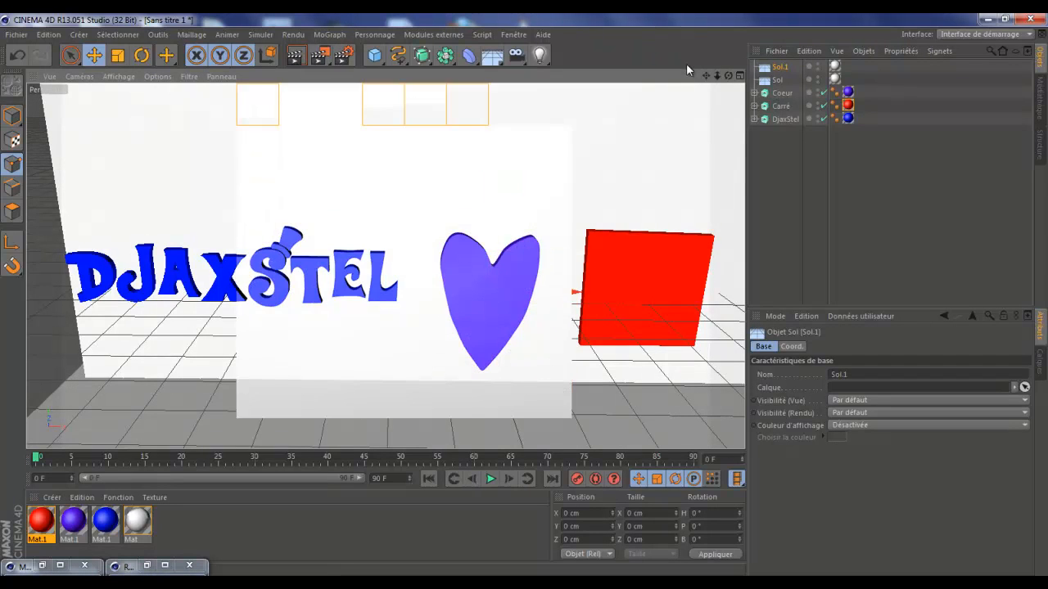
Step: Render the scene seen from the side, and turn the perspective view towards an empty part of the floor and wall
alt+drag(505, 295, 529, 300)
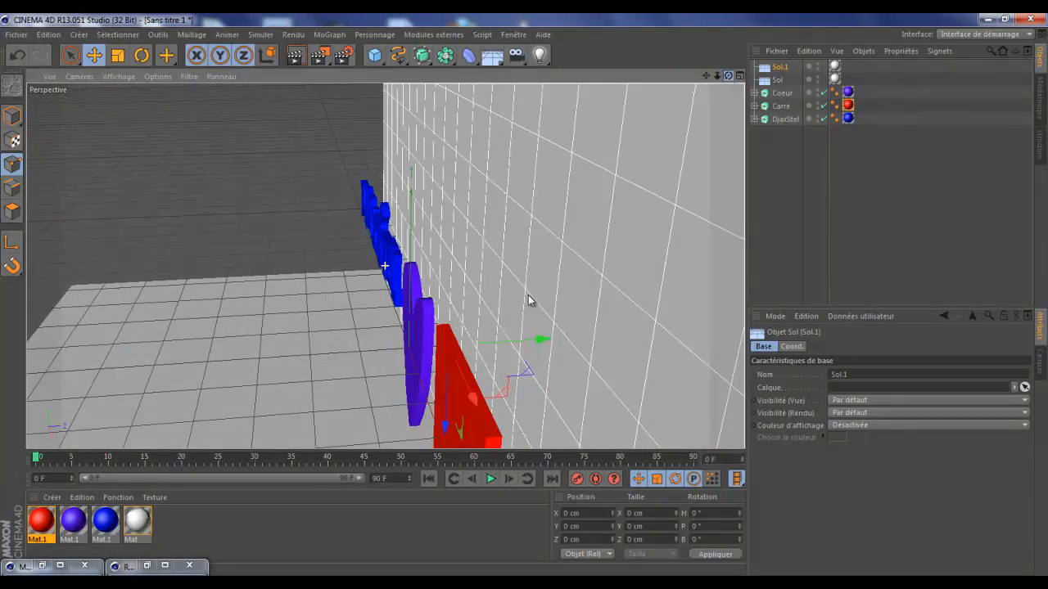
click(302, 53)
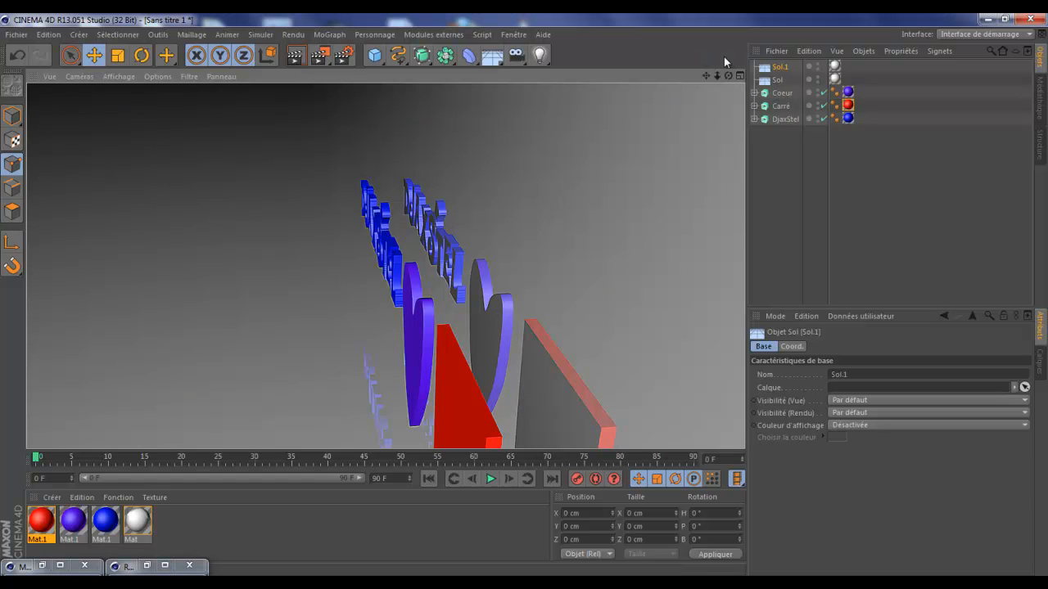
drag(729, 75, 525, 297)
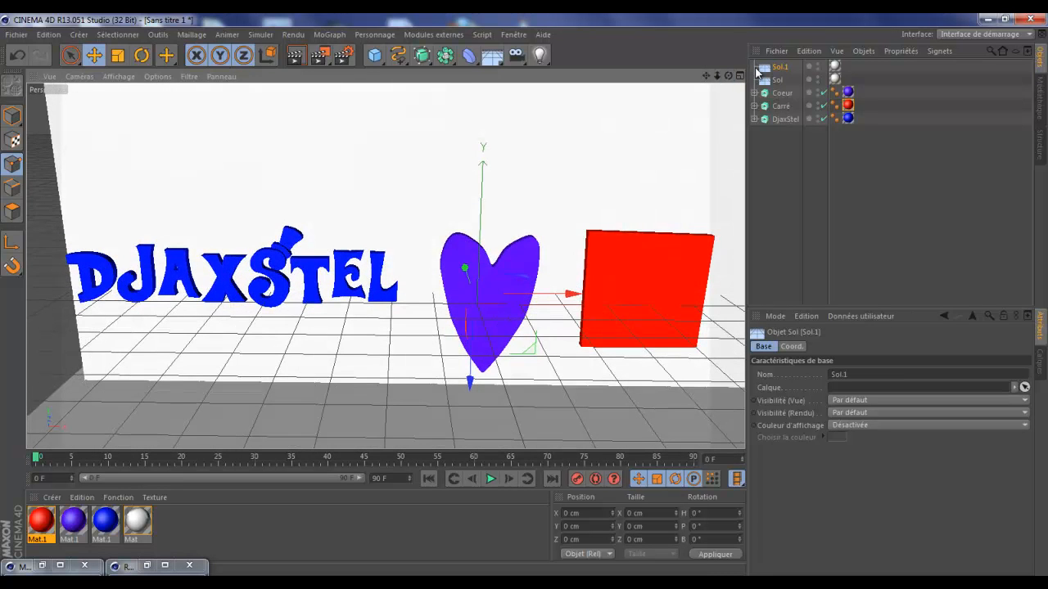
drag(421, 55, 610, 44)
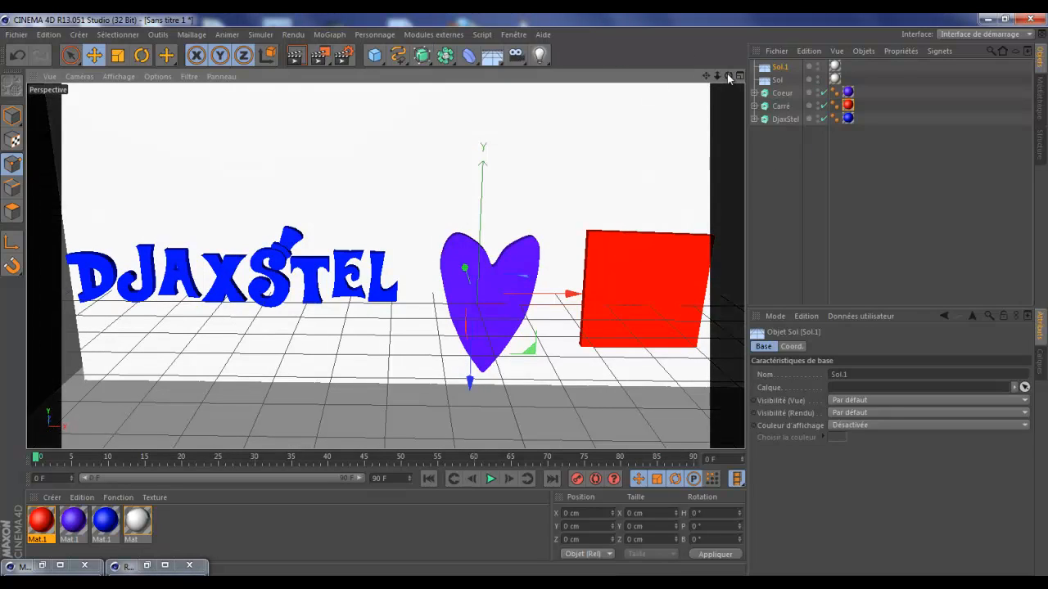
drag(729, 76, 522, 301)
drag(707, 76, 556, 284)
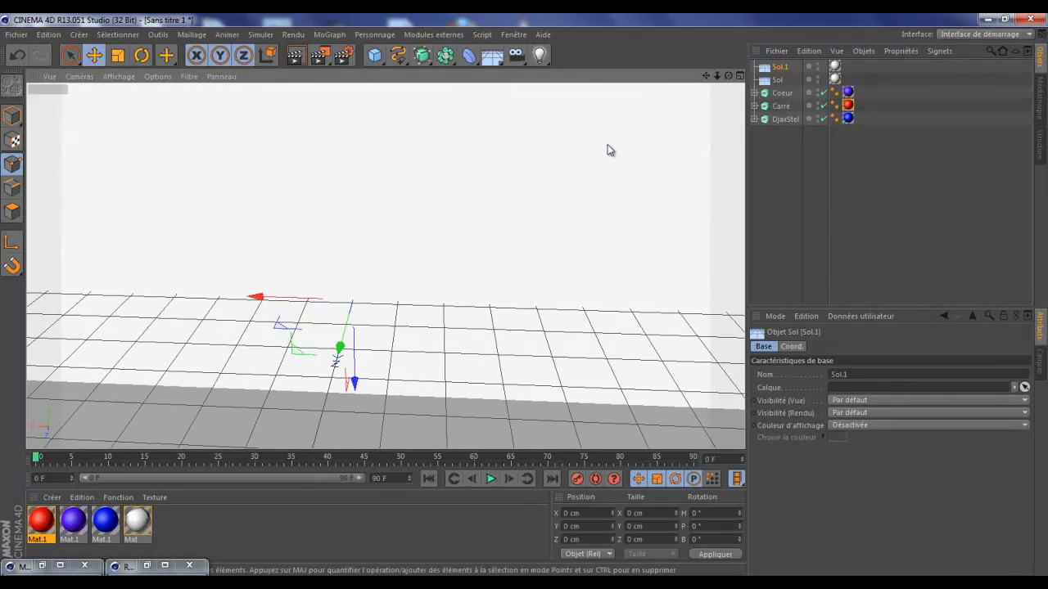
scroll(507, 231, down, 2)
scroll(507, 236, down, 2)
Step: Draw an open four-point Cubic spline in an empty area of the front view, its points spanning about 540 by 340 cm
middle_click(458, 234)
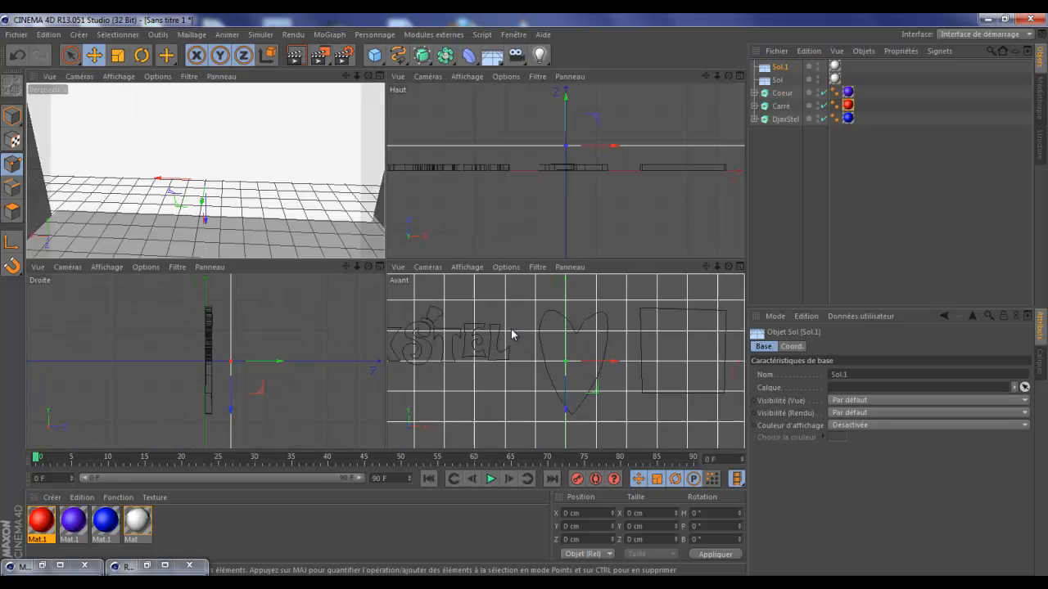
middle_click(545, 354)
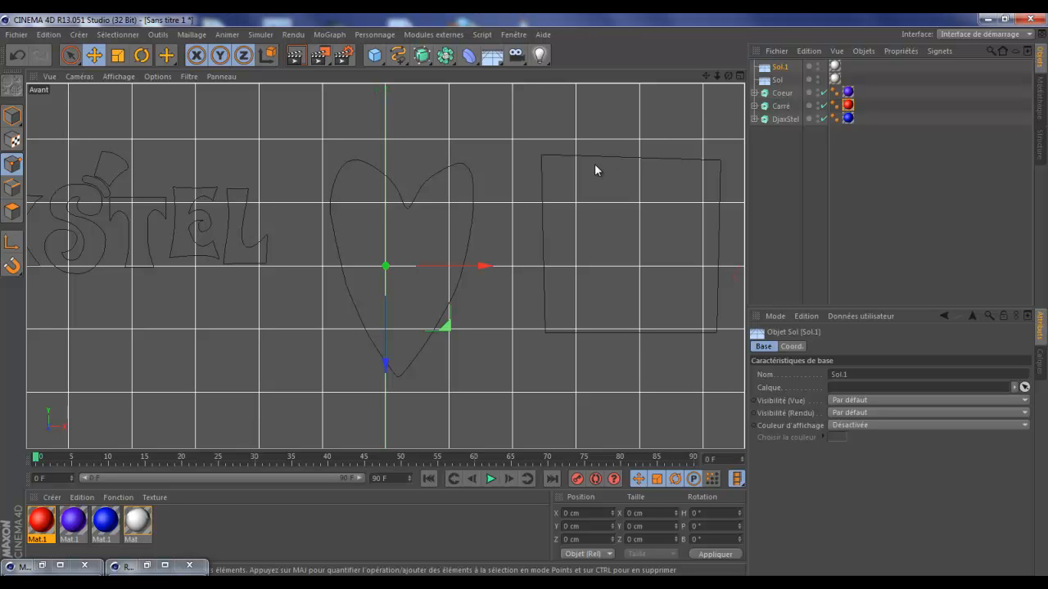
scroll(482, 268, down, 3)
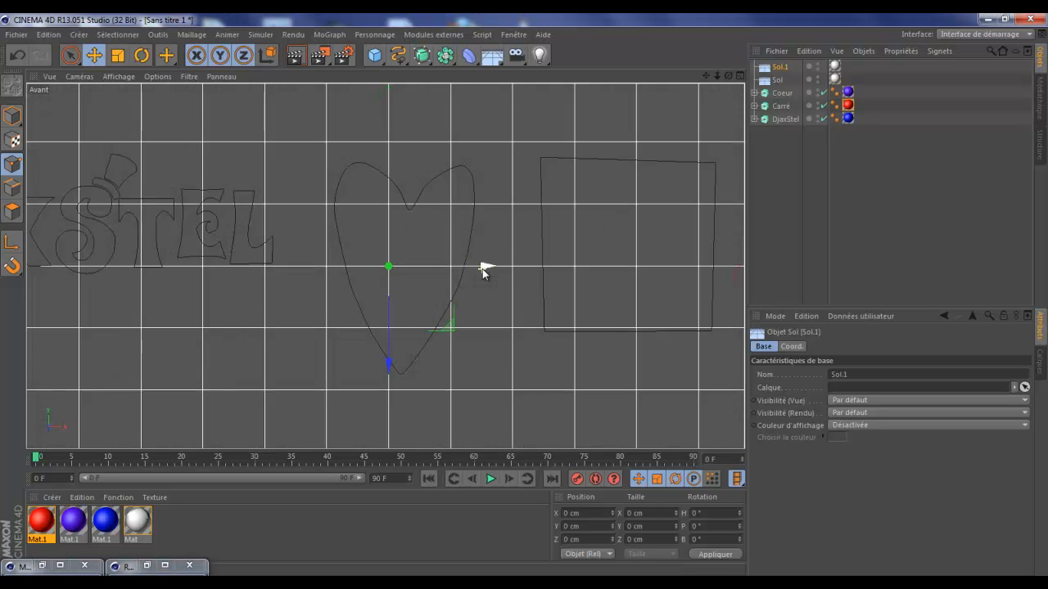
drag(705, 76, 523, 300)
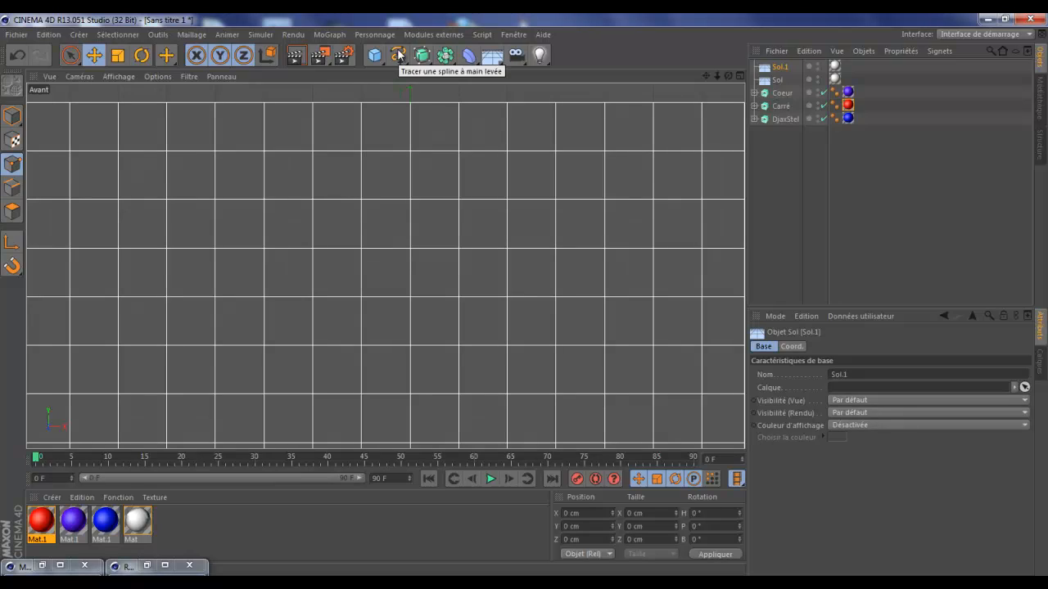
click(398, 55)
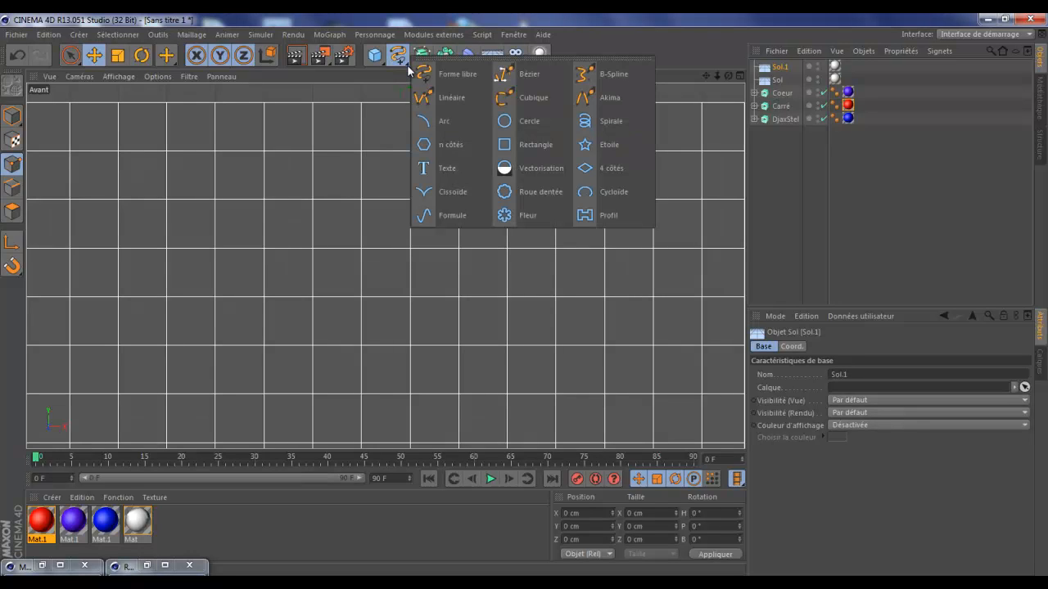
click(533, 96)
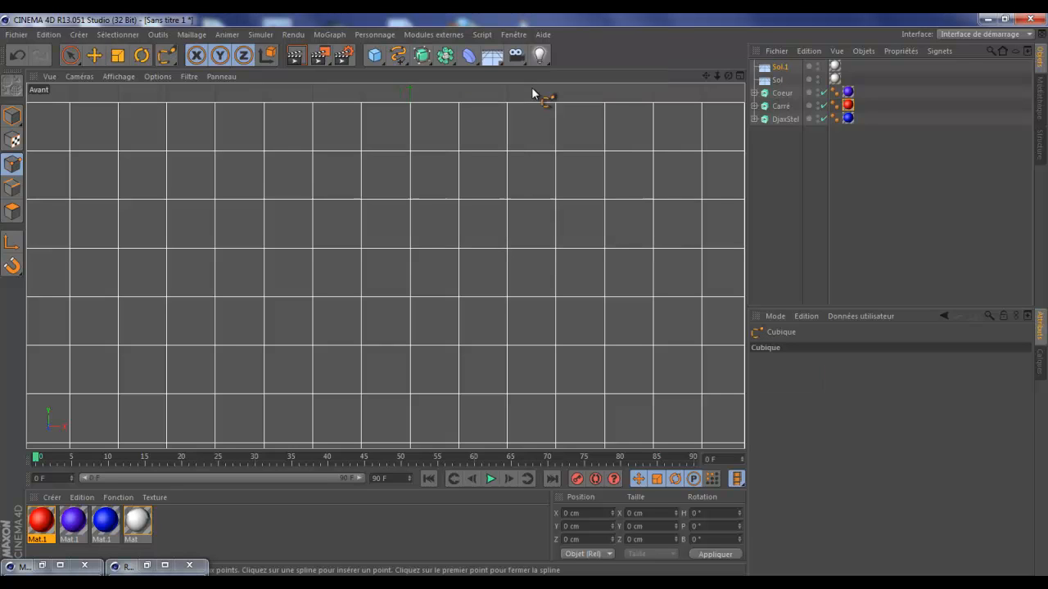
click(493, 174)
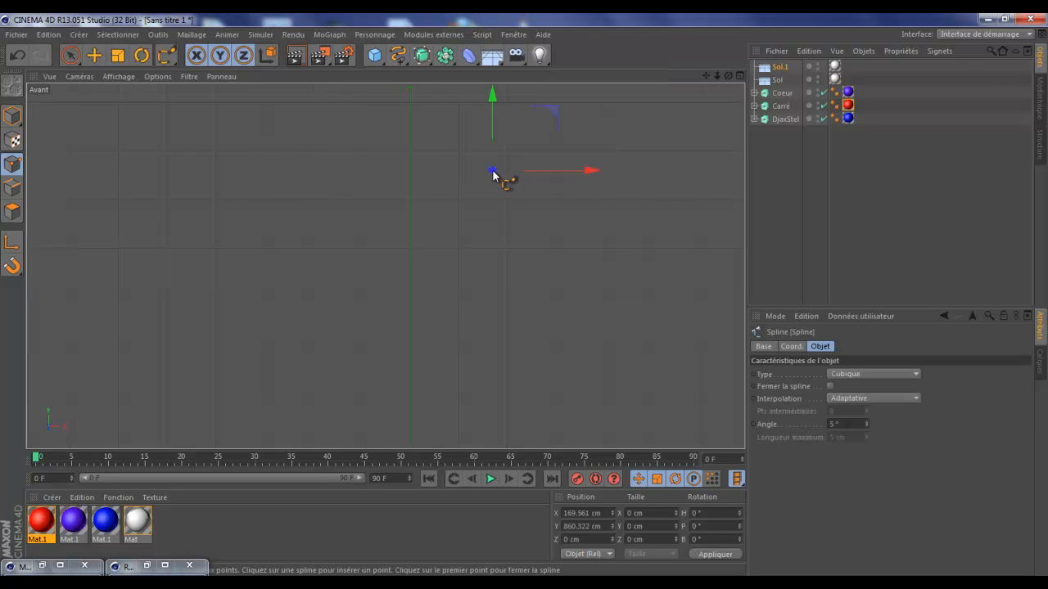
click(234, 169)
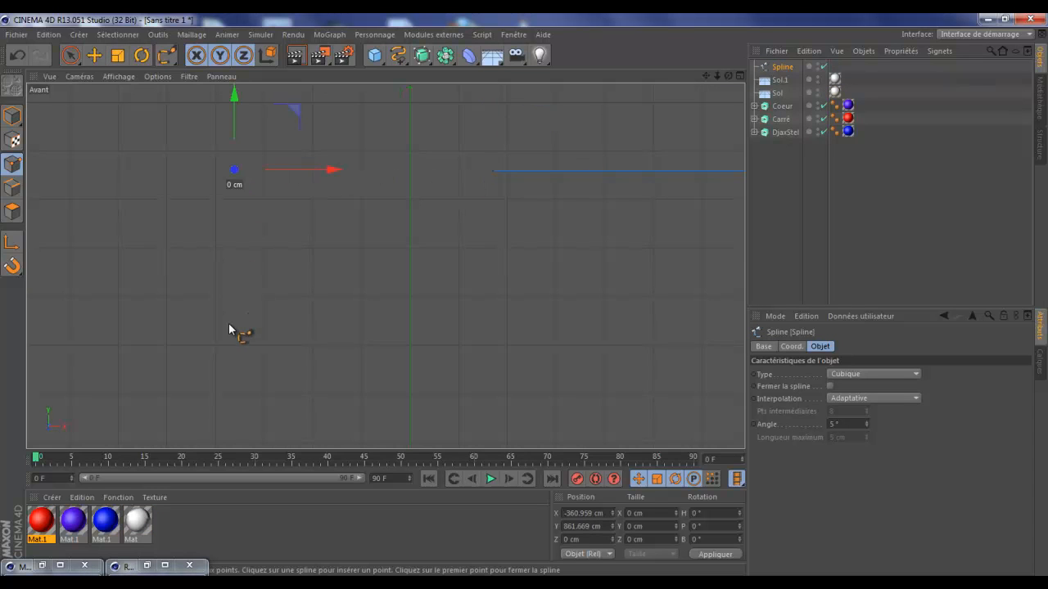
click(226, 336)
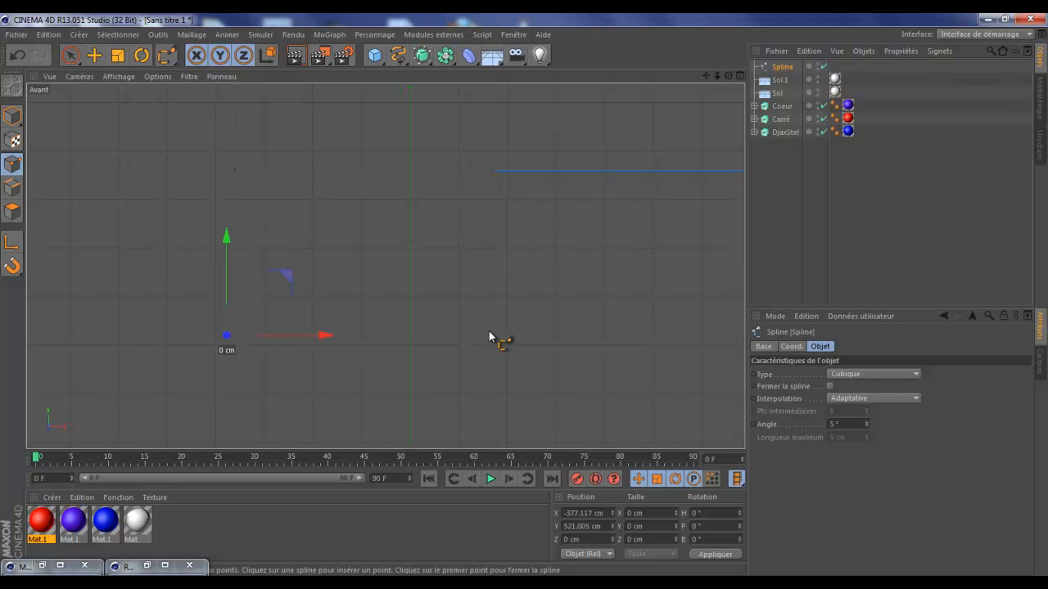
click(488, 334)
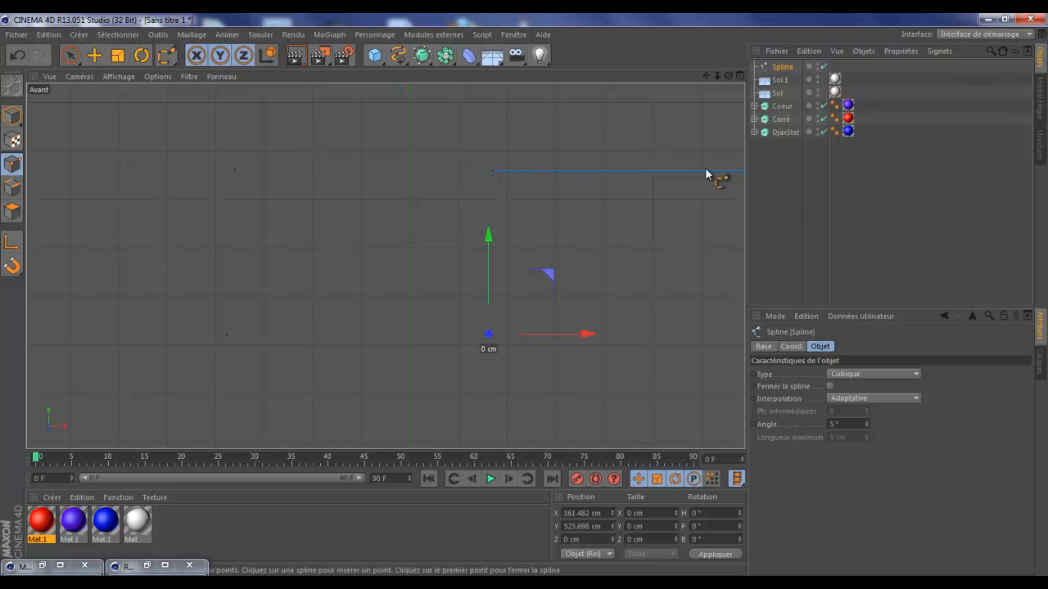
middle_click(690, 189)
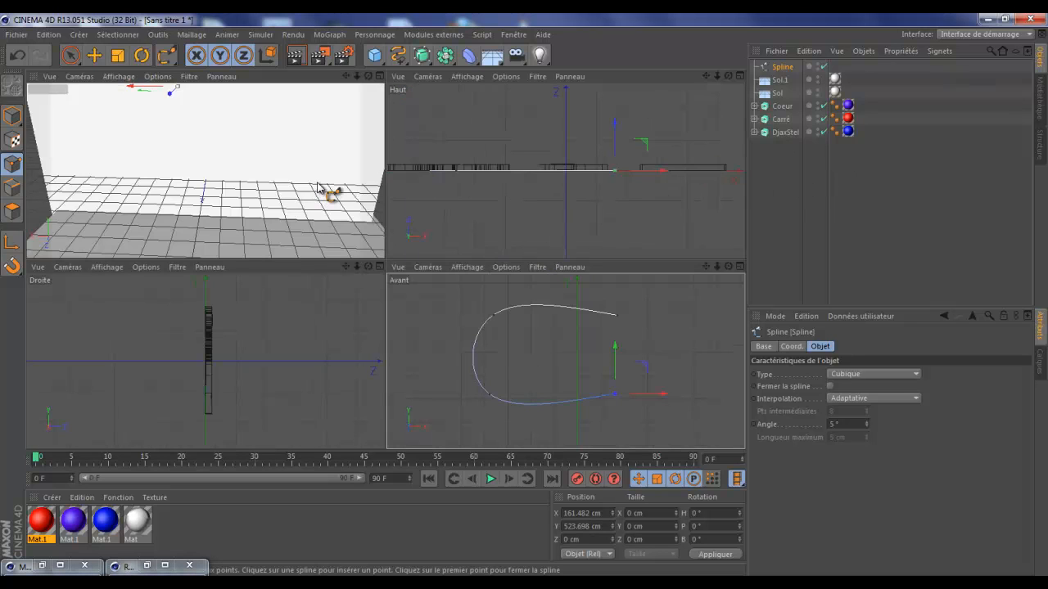
middle_click(320, 188)
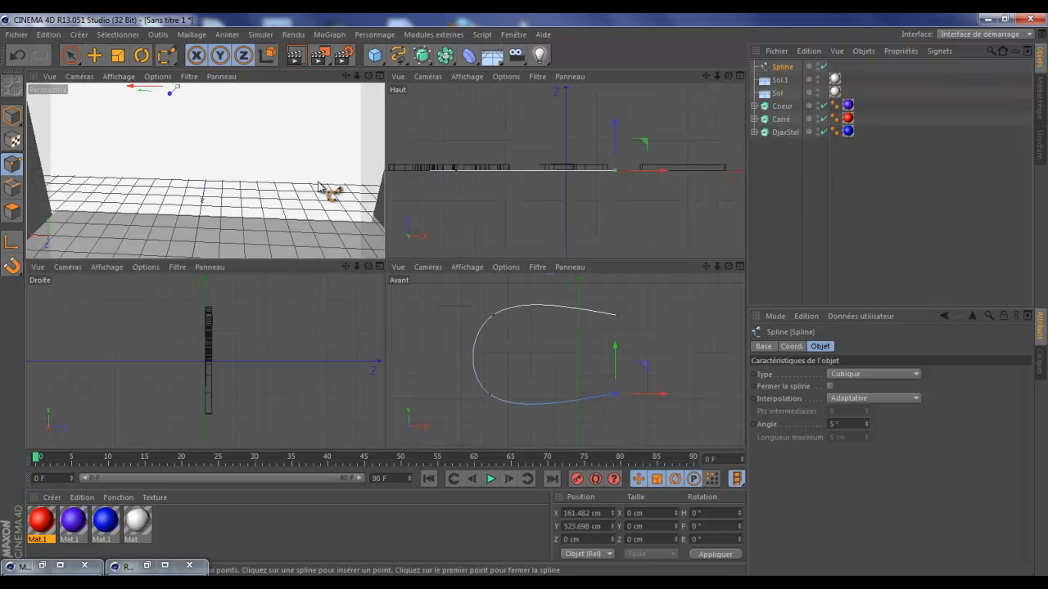
Step: Try closing the spline by joining its lower end to its first point, and undo the closure
drag(728, 76, 523, 291)
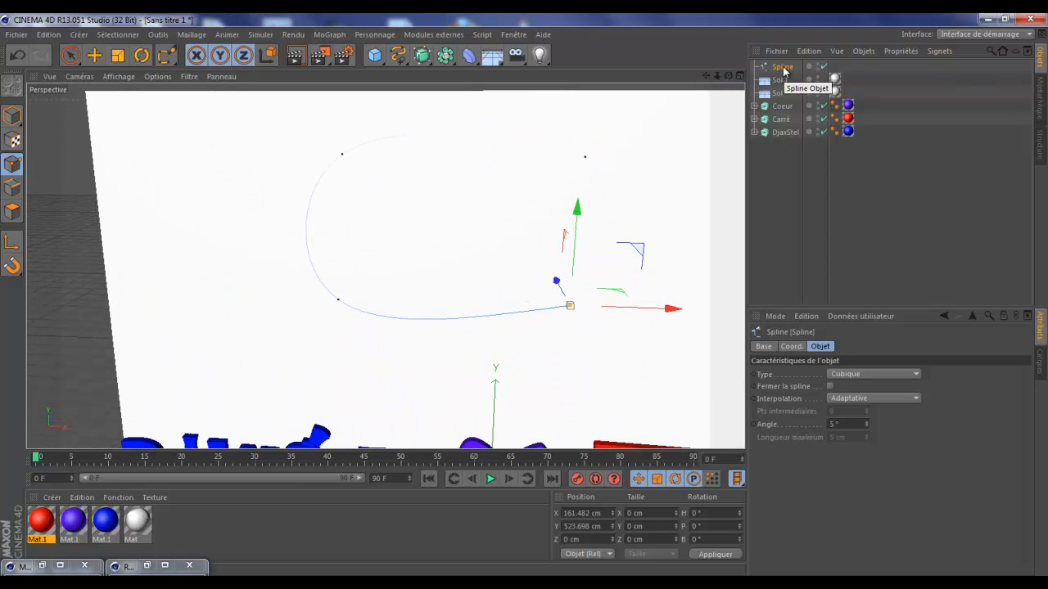
click(586, 157)
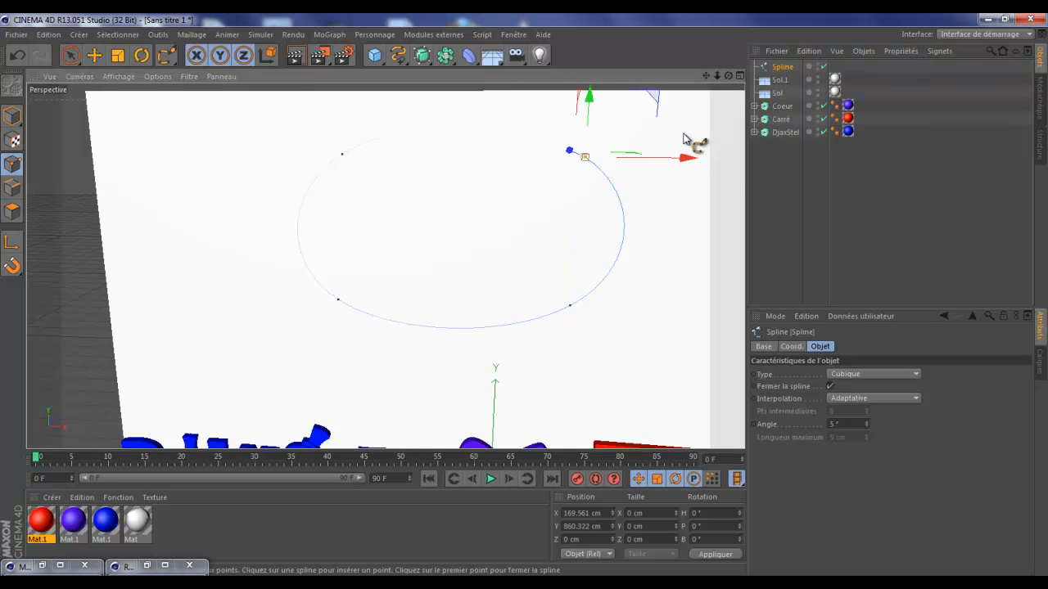
key(ctrl+z)
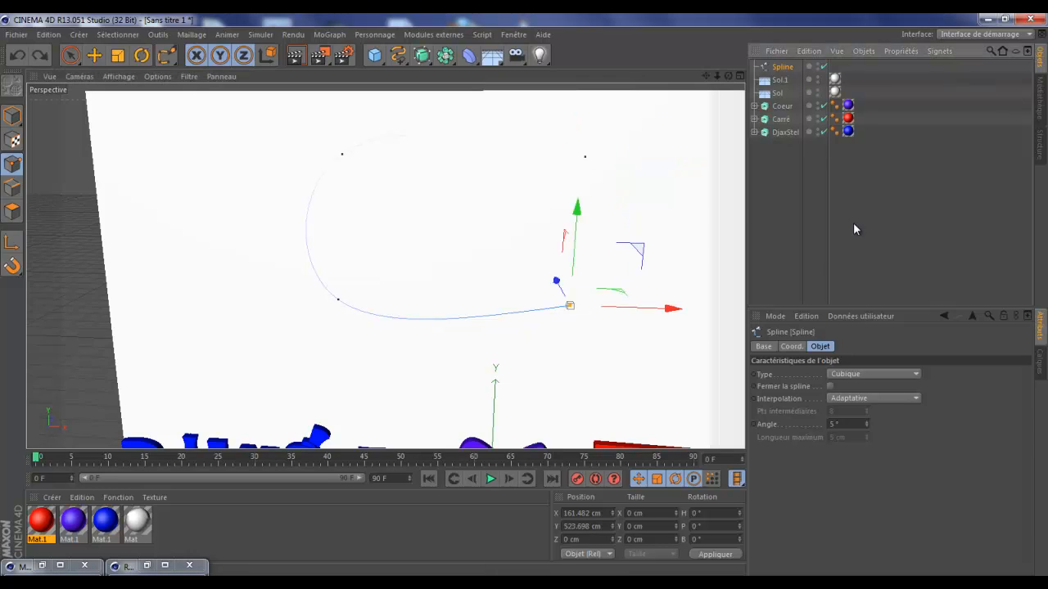
Step: Move the spline's lower end point down to Y about 481 cm and its upper end point up to Y about 904 cm
scroll(676, 109, up, 3)
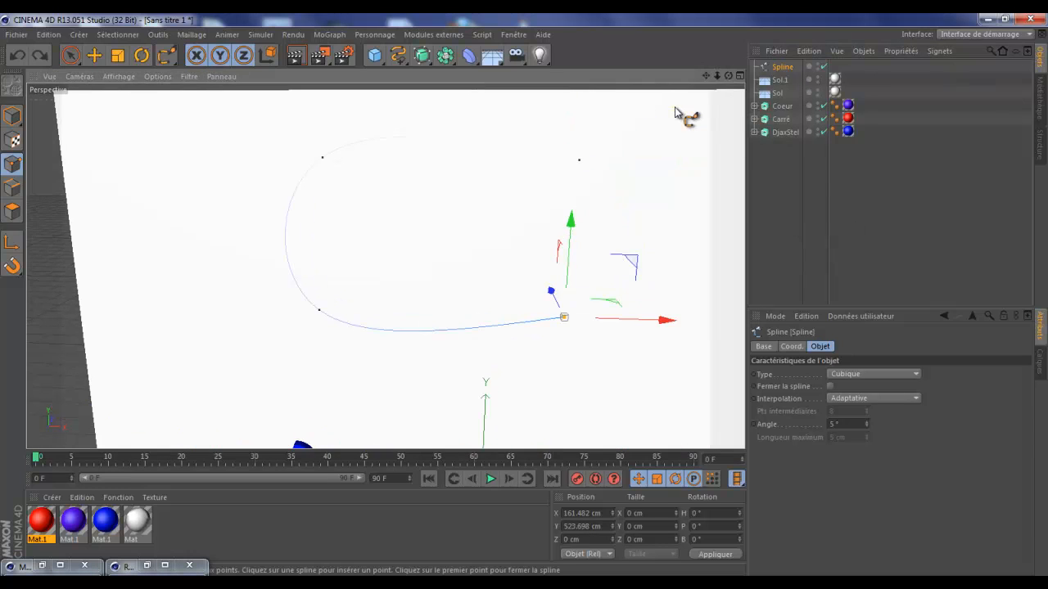
scroll(677, 108, up, 1)
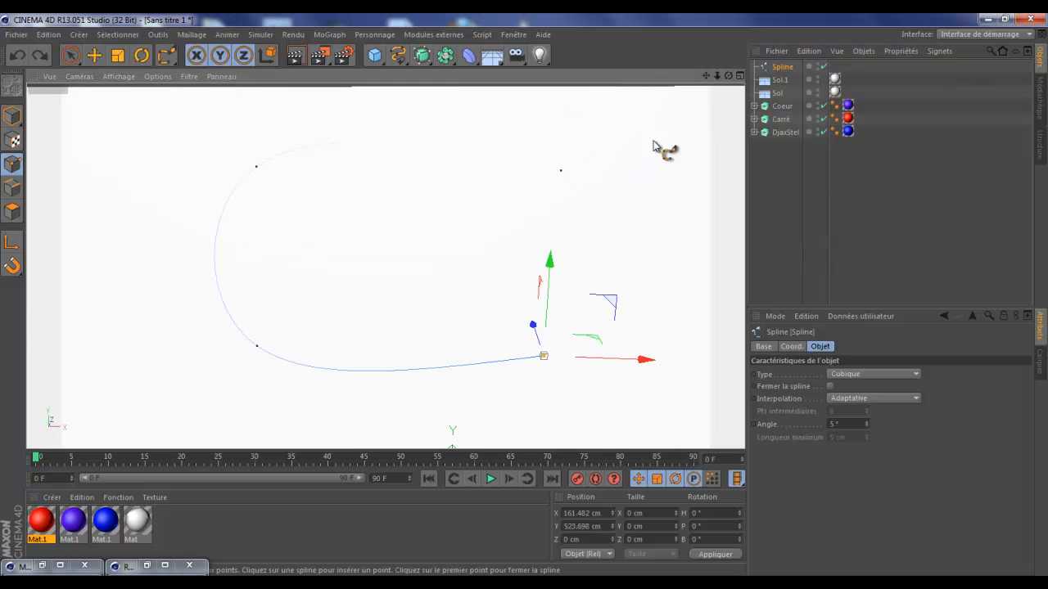
click(94, 55)
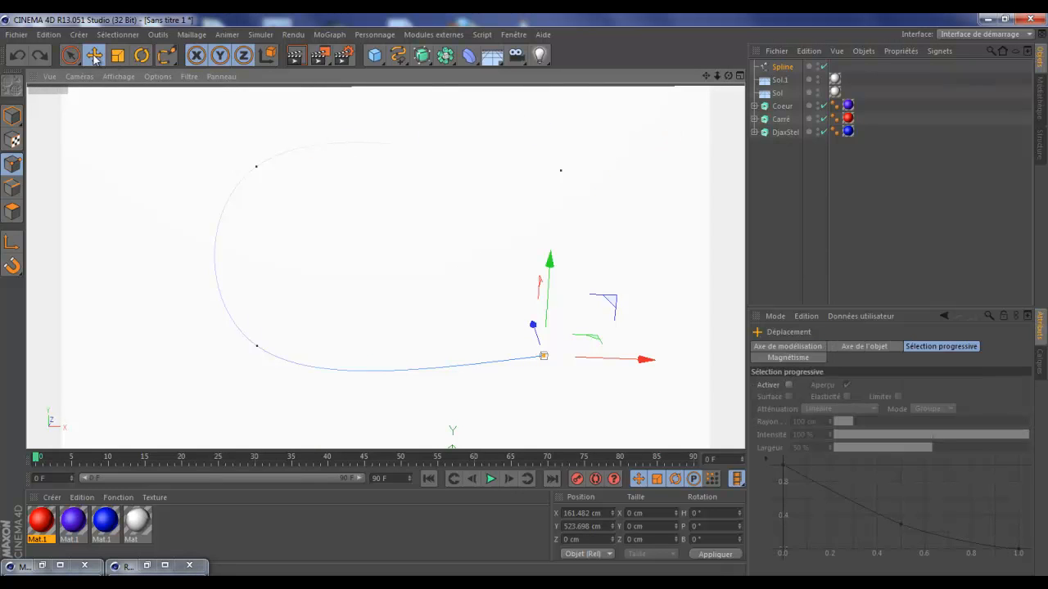
drag(551, 270, 551, 282)
click(562, 173)
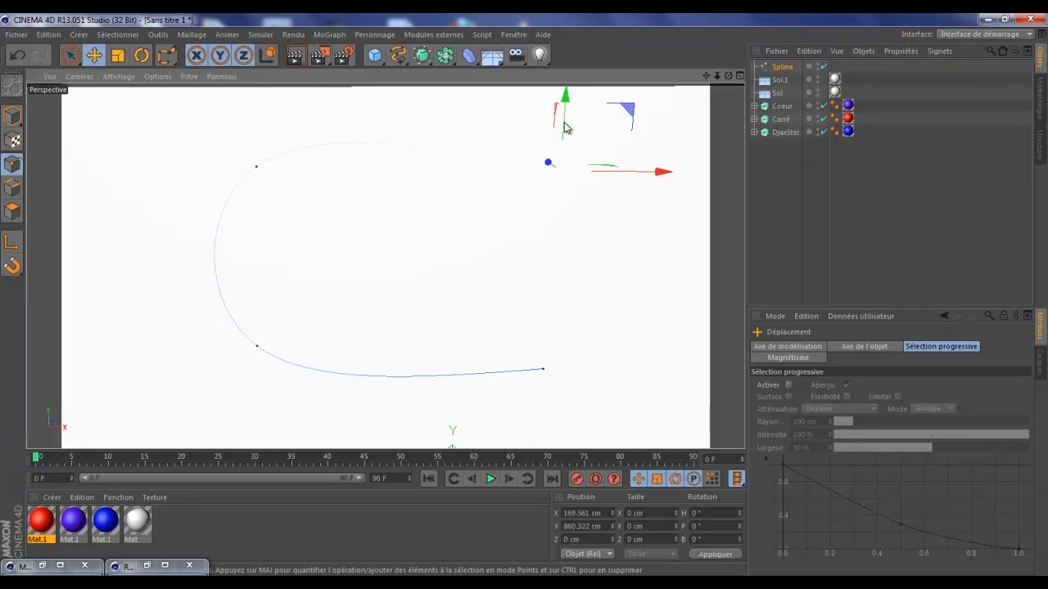
drag(564, 117, 566, 92)
Step: In the front view, move the upper end point to about X 116, Y 927 cm, and the lower end point to X about 116 cm
middle_click(495, 207)
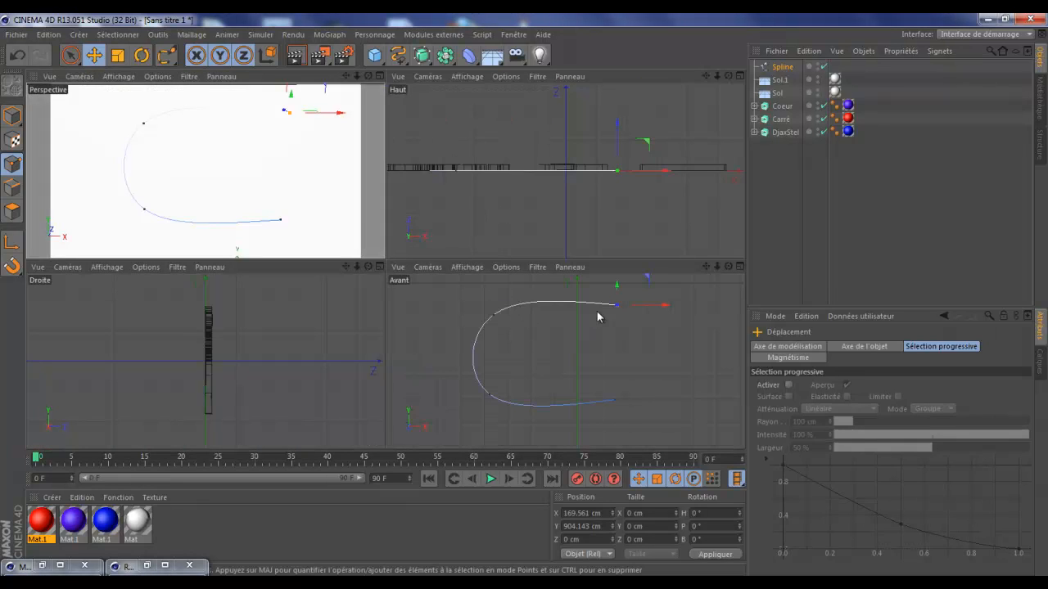
drag(650, 304, 604, 288)
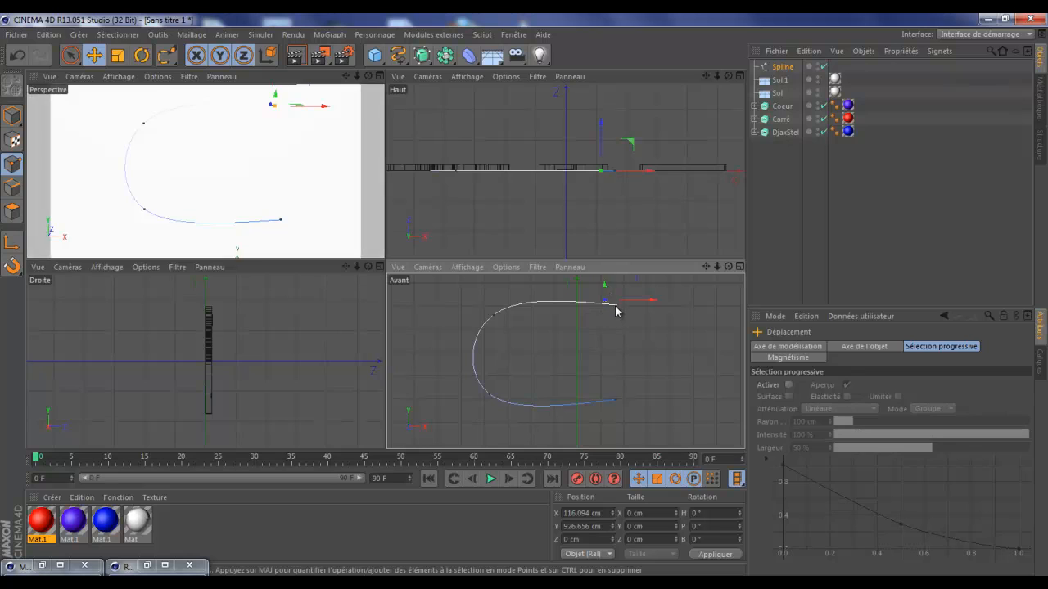
click(618, 304)
click(606, 302)
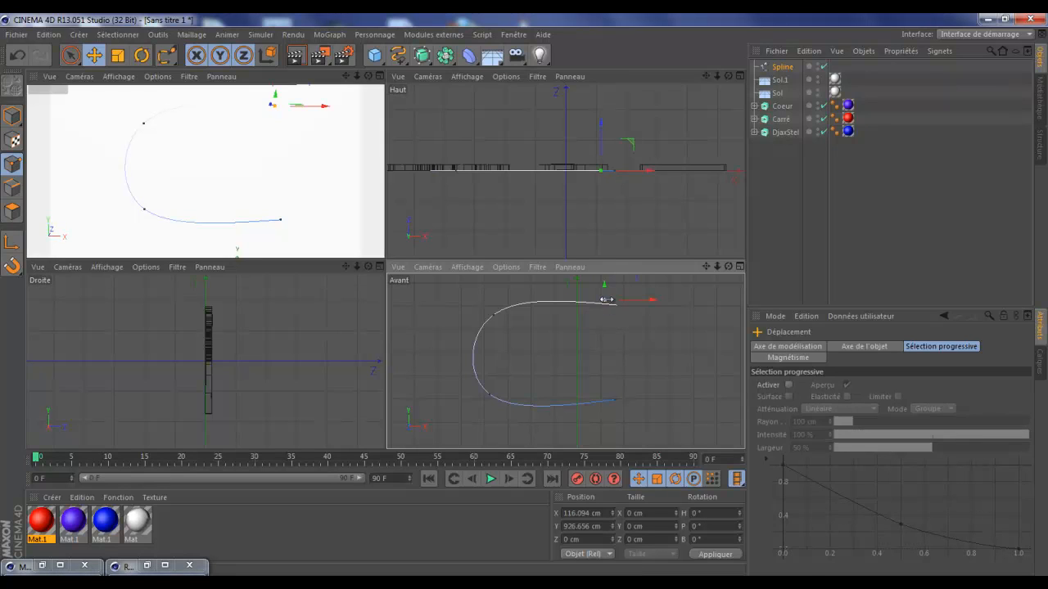
click(617, 403)
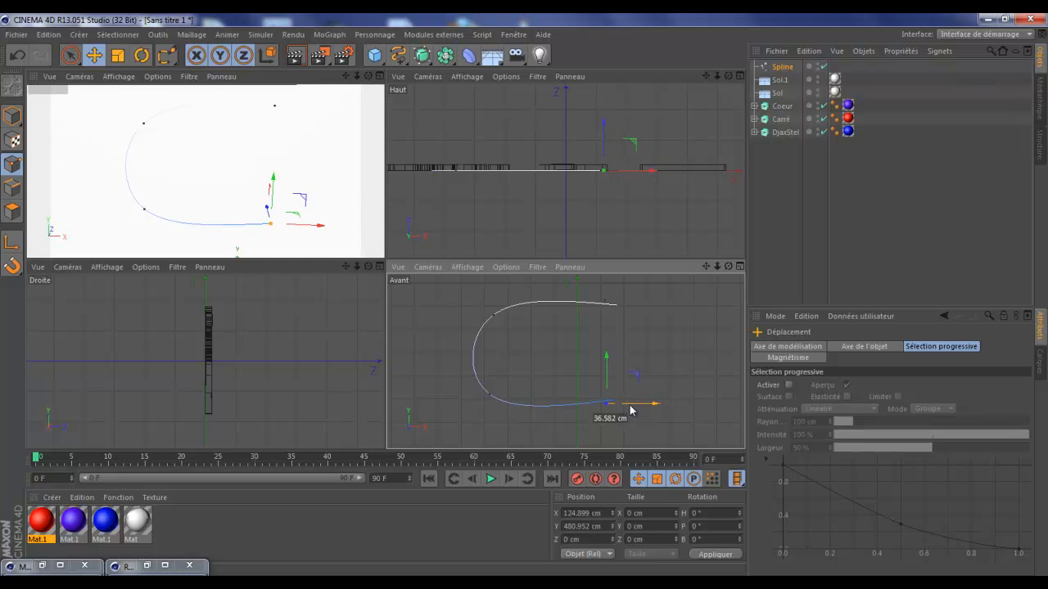
click(891, 218)
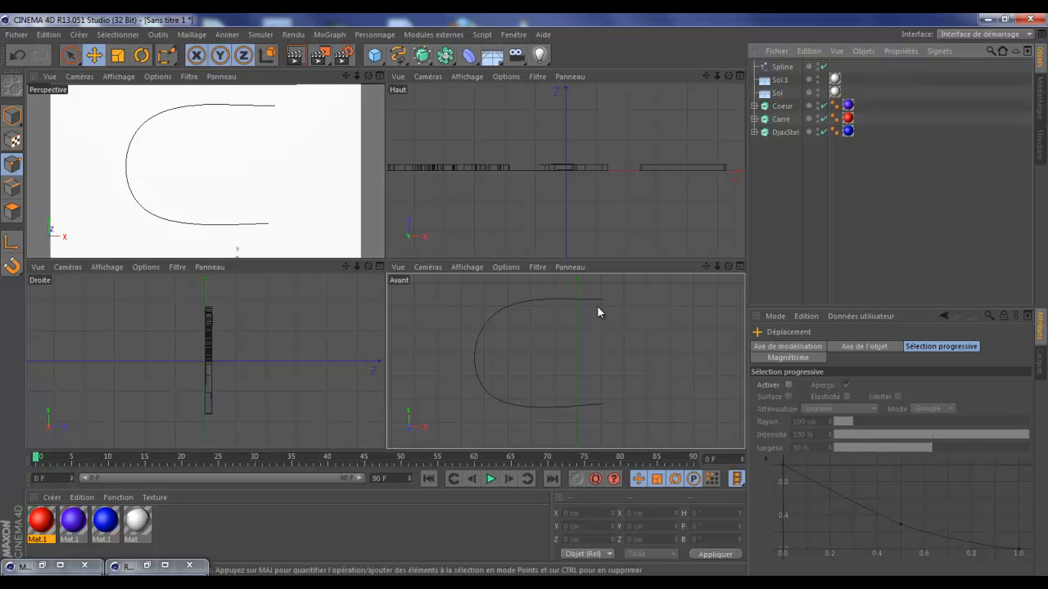
Step: Try an Extrusion NURBS for the open spline, and delete the Extrusion NURBS object
middle_click(324, 137)
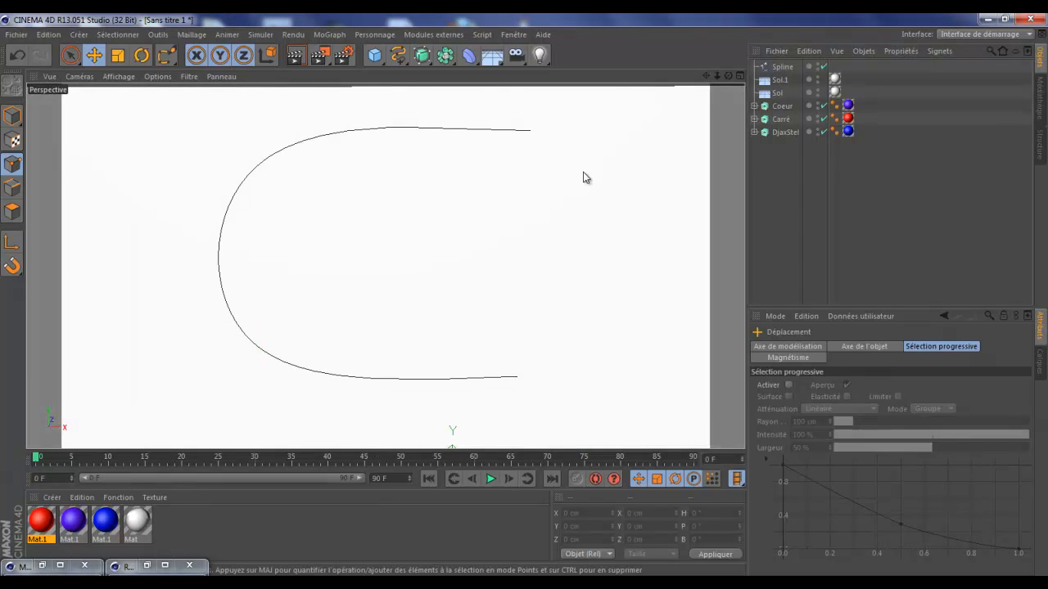
drag(729, 75, 526, 298)
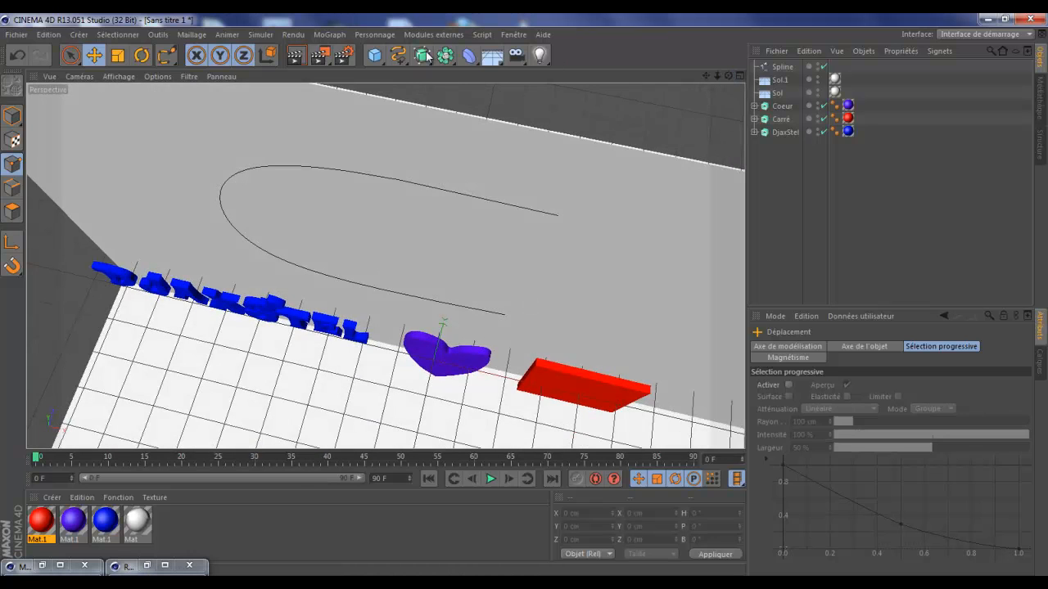
drag(426, 56, 655, 76)
drag(787, 78, 792, 69)
drag(792, 67, 791, 65)
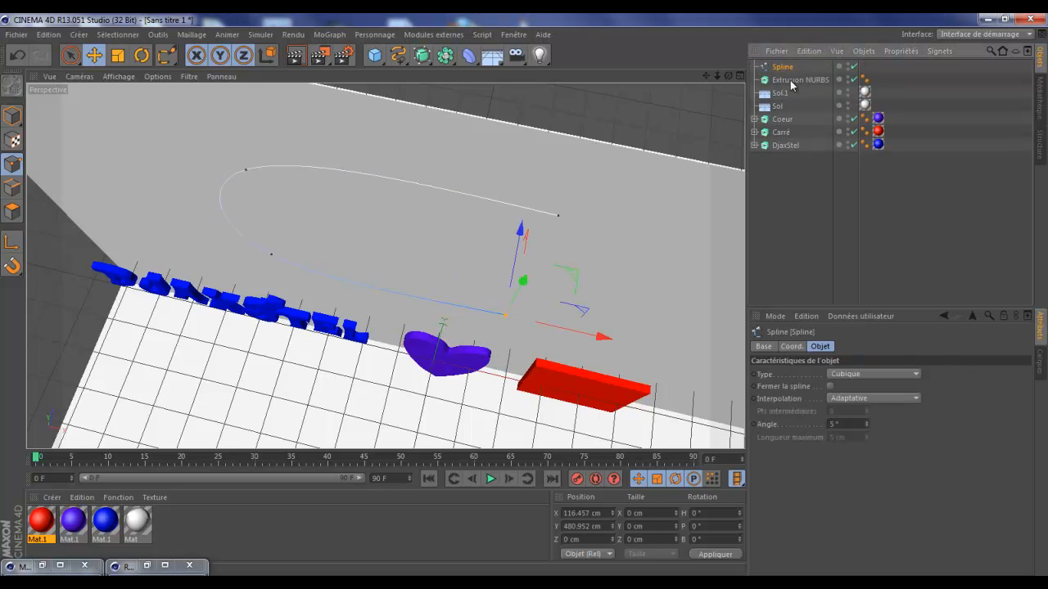
click(788, 80)
key(Delete)
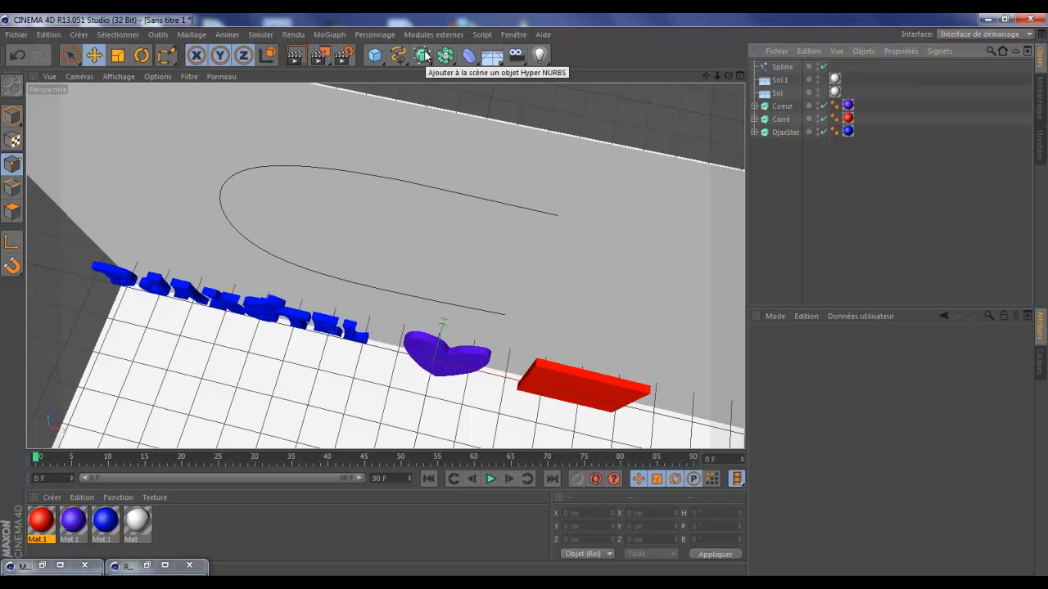
Step: Add a Révolution NURBS and make the open spline its child to create a revolved solid
drag(425, 57, 505, 93)
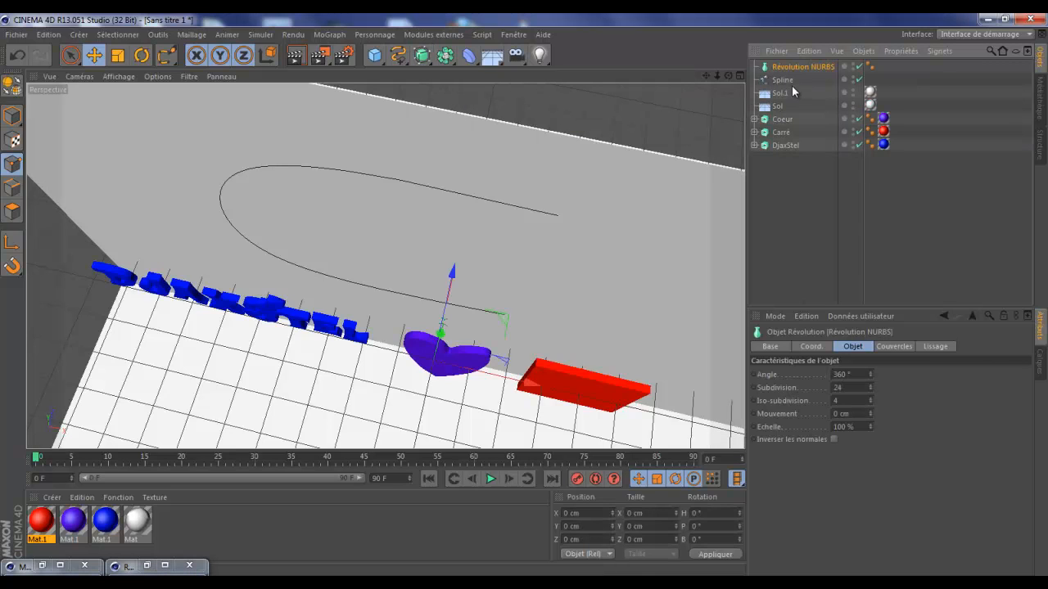
drag(785, 66, 786, 67)
alt+drag(492, 306, 524, 297)
scroll(634, 226, down, 2)
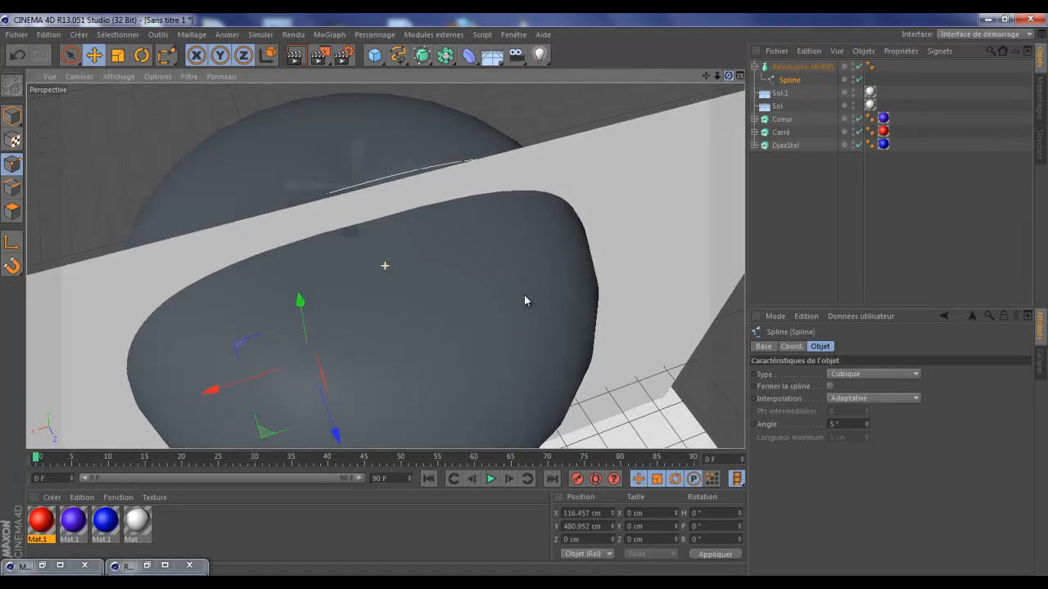
drag(708, 74, 636, 169)
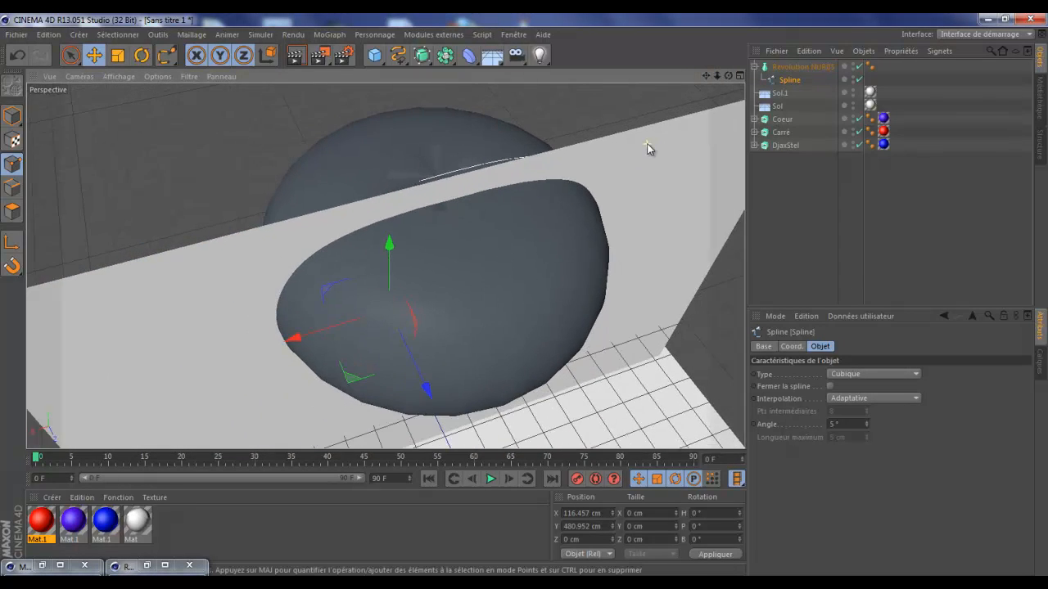
Step: Select the revolved solid and inspect its mesh from the front and slightly above
click(583, 212)
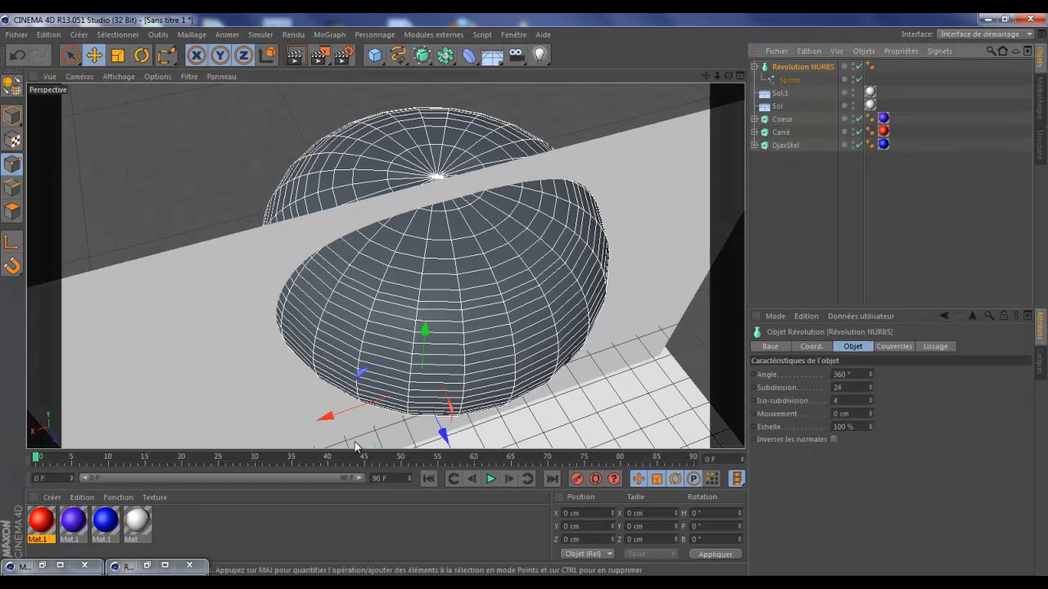
alt+drag(447, 438, 527, 297)
drag(729, 76, 524, 300)
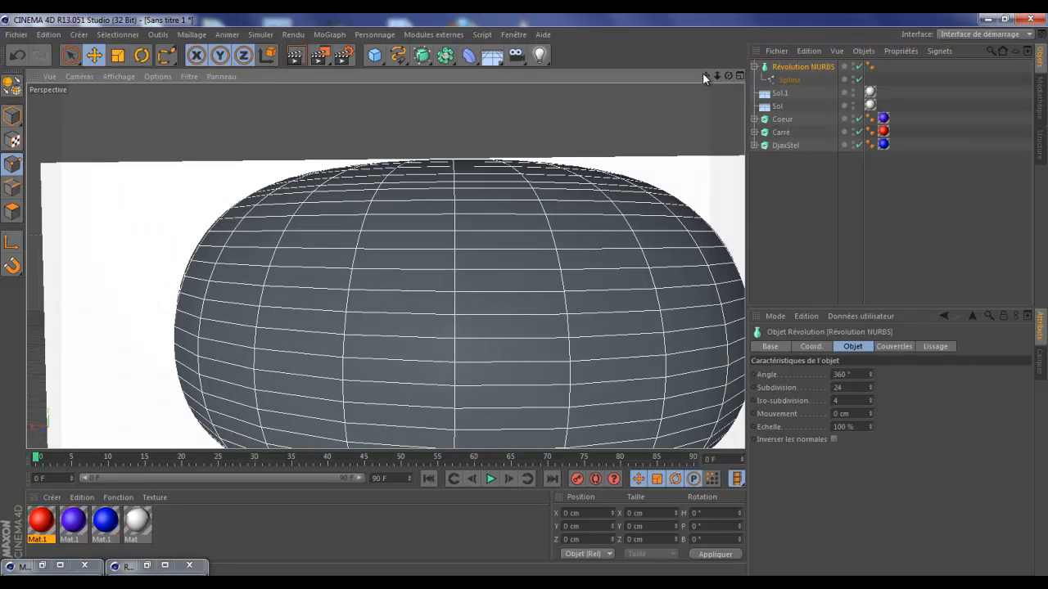
mouse_move(705, 75)
mouse_down()
mouse_move(519, 294)
mouse_move(525, 300)
mouse_up()
scroll(651, 122, down, 3)
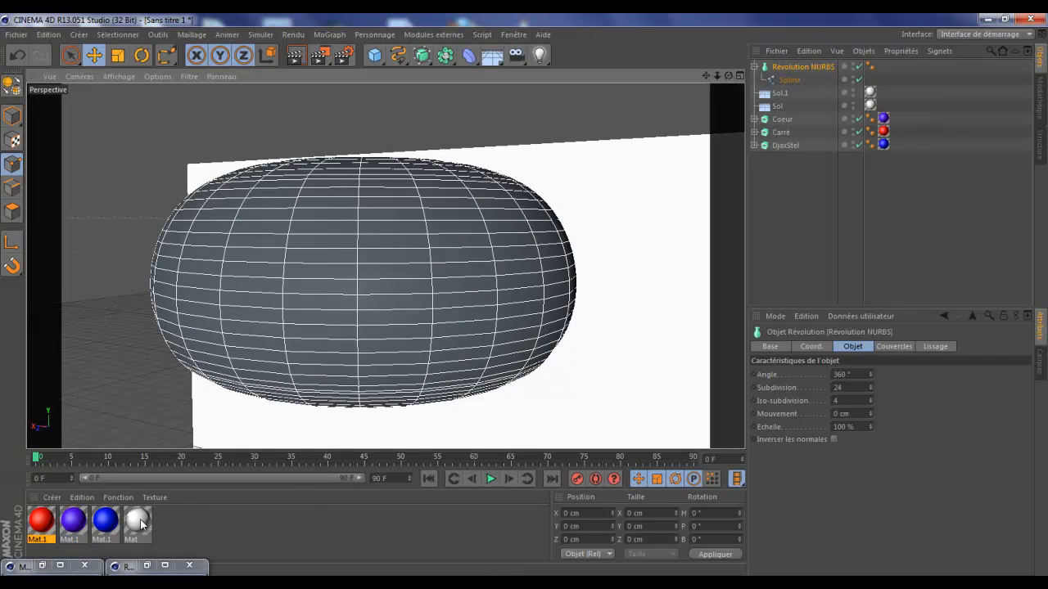
Step: Duplicate the red material and set the copy's colour to yellow, RGB 255, 238, 0
click(49, 522)
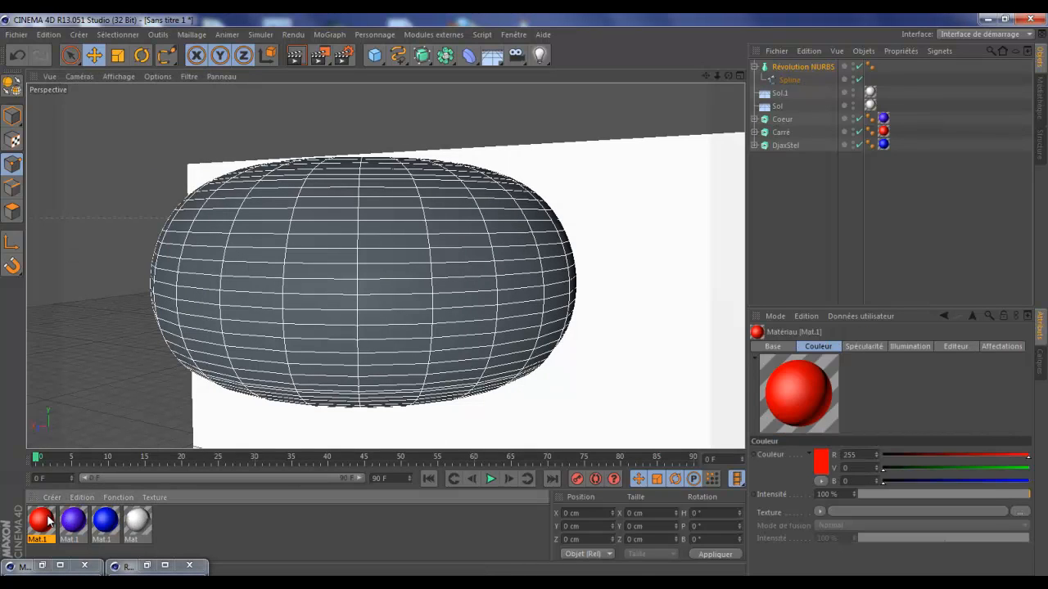
key(ctrl+c)
key(ctrl+v)
double_click(46, 522)
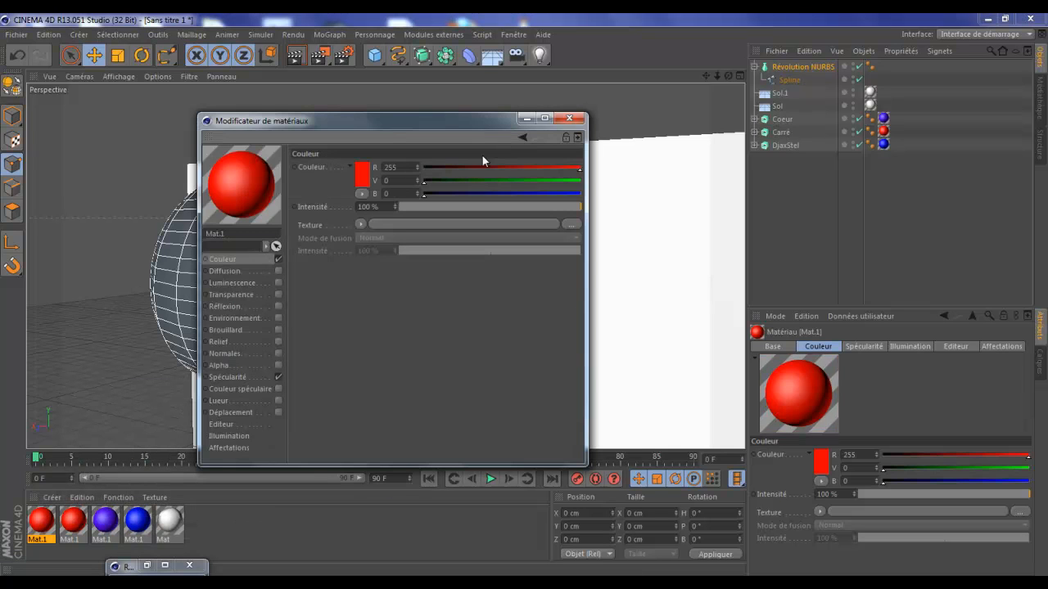
click(363, 176)
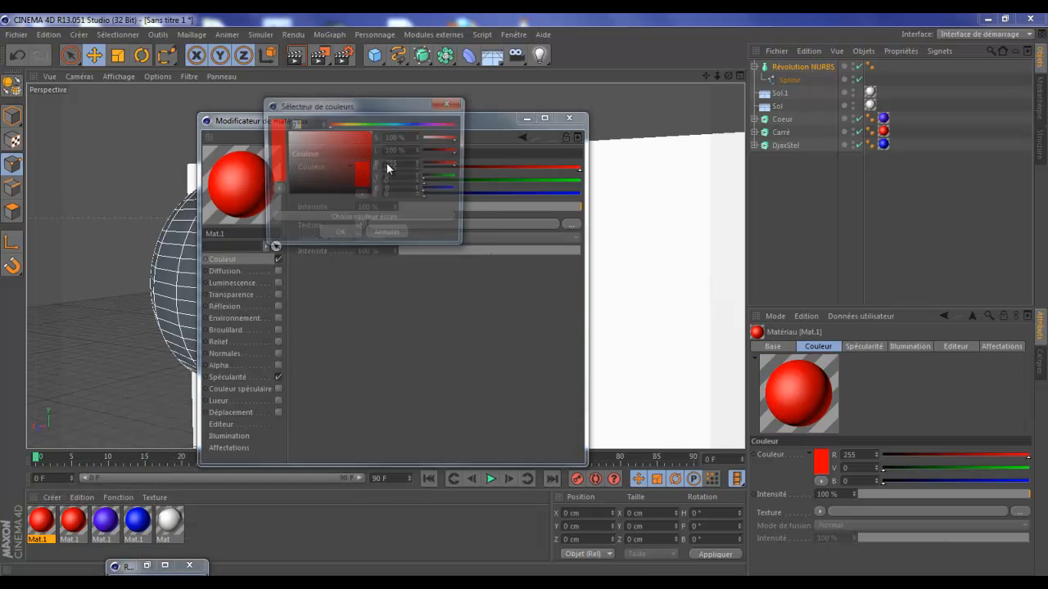
click(349, 124)
click(339, 237)
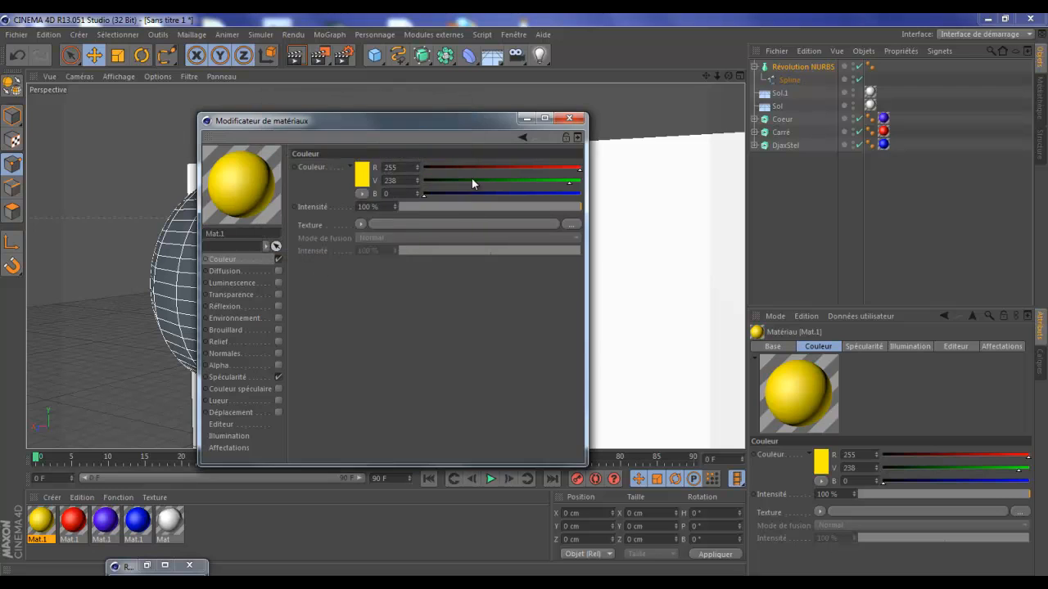
Step: Minimise the material editor and apply the yellow material to the Révolution NURBS solid
click(526, 118)
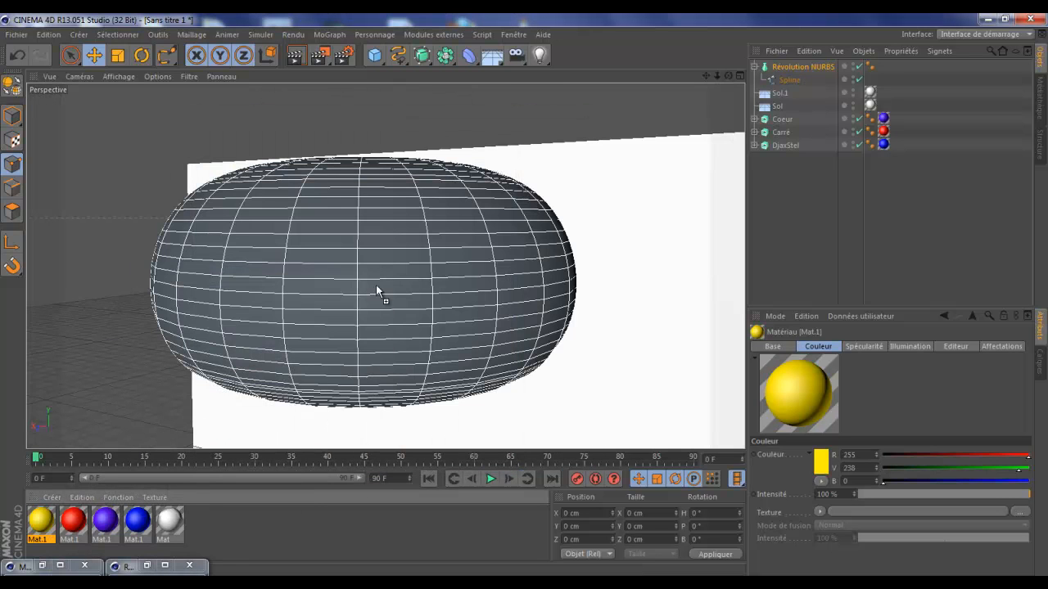
drag(376, 284, 385, 281)
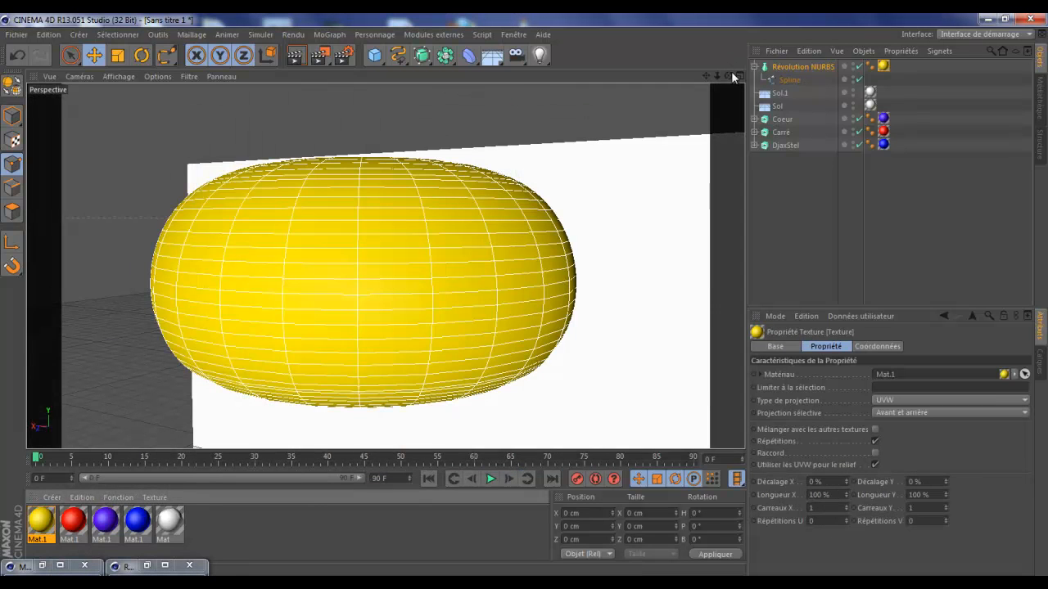
drag(729, 73, 524, 297)
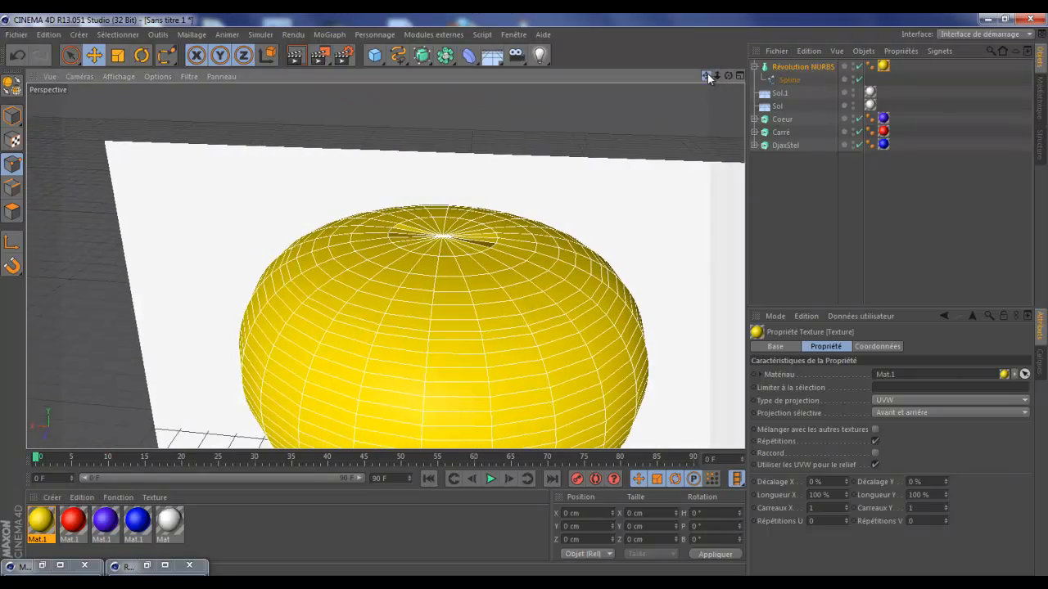
drag(708, 74, 690, 170)
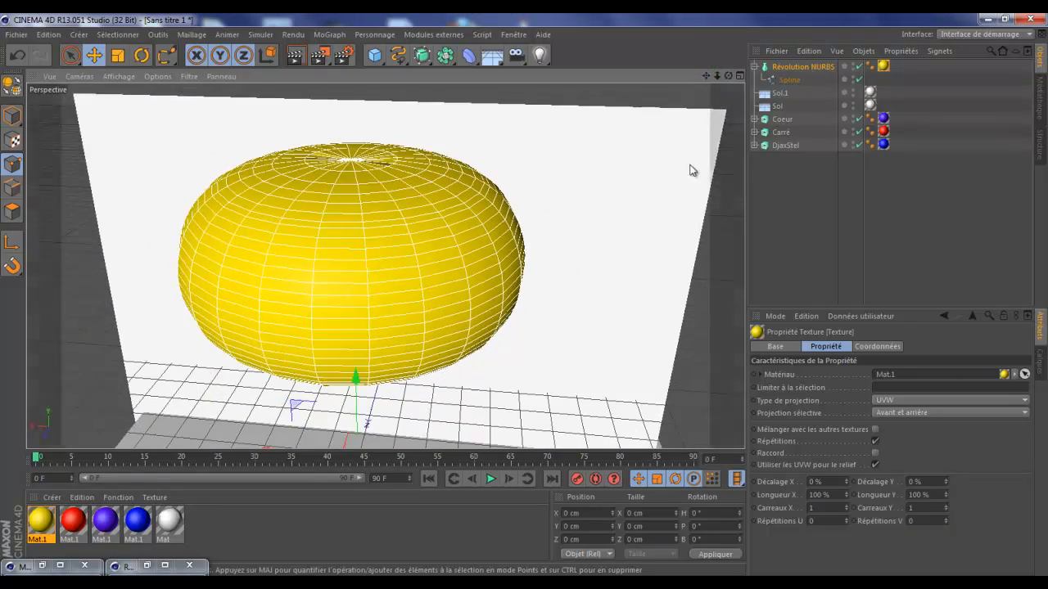
drag(706, 76, 524, 298)
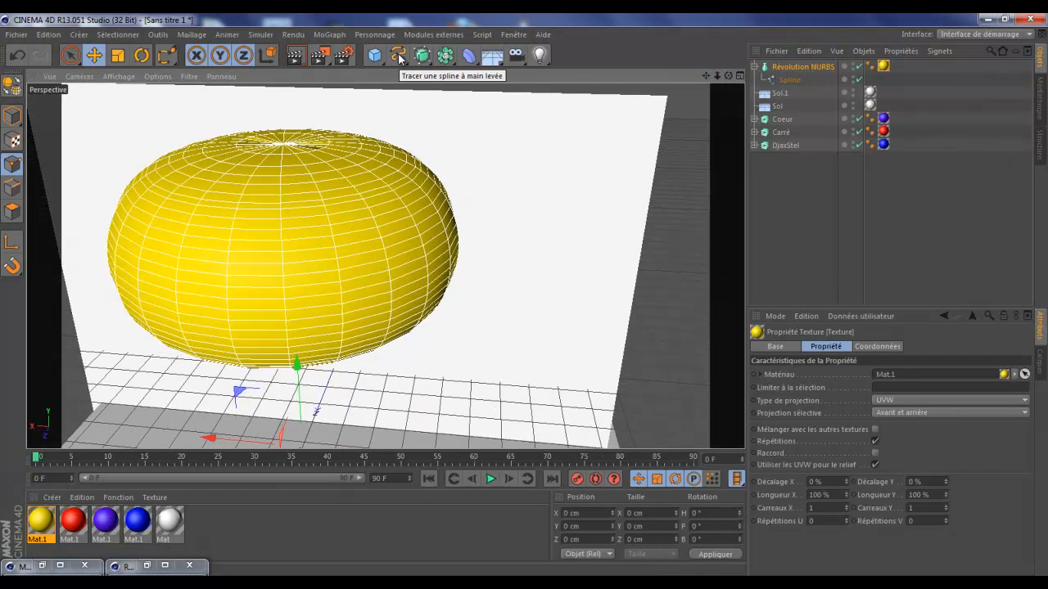
Step: Draw a closed, teardrop-shaped freehand spline beside the yellow solid in the front view
middle_click(405, 157)
middle_click(573, 353)
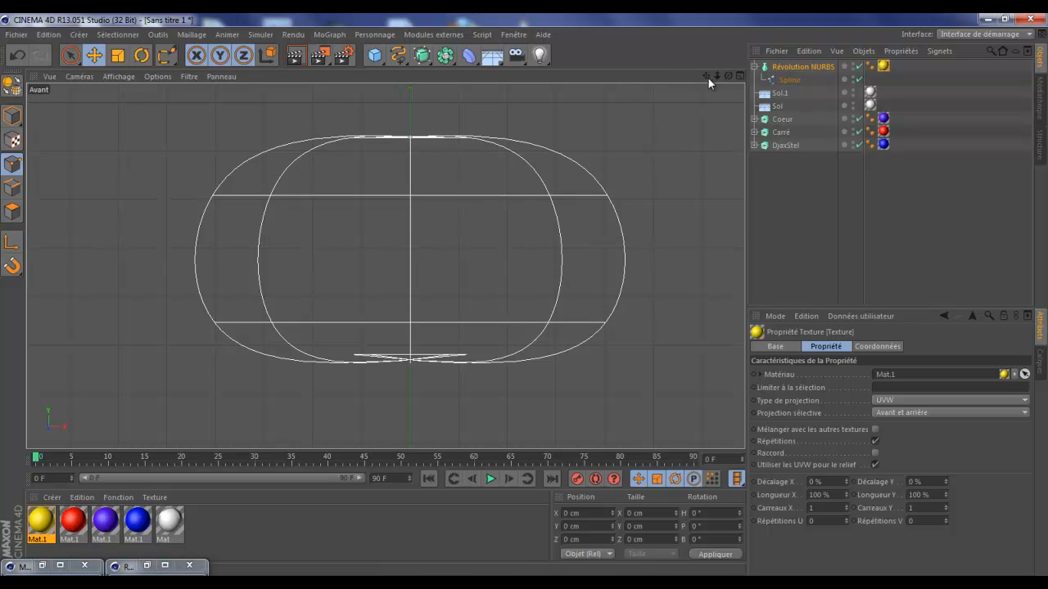
alt+middle_drag(521, 297, 262, 318)
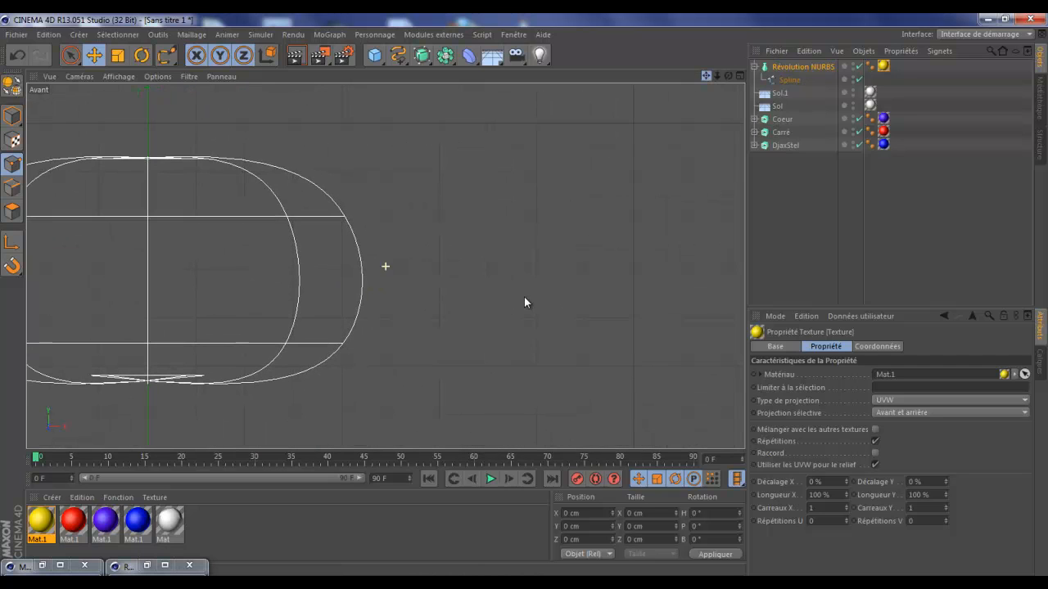
click(398, 54)
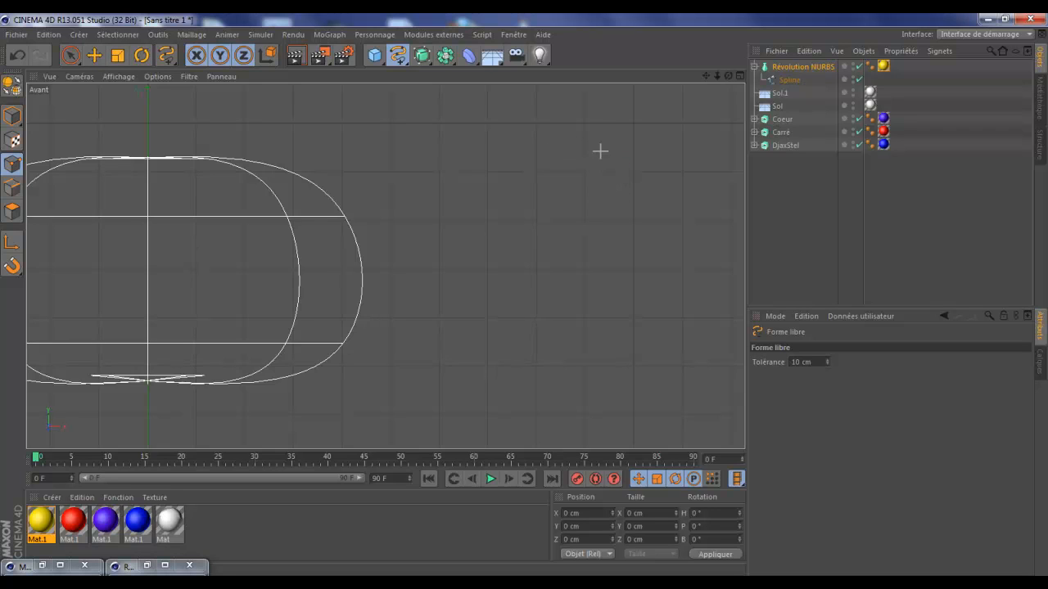
drag(598, 151, 591, 178)
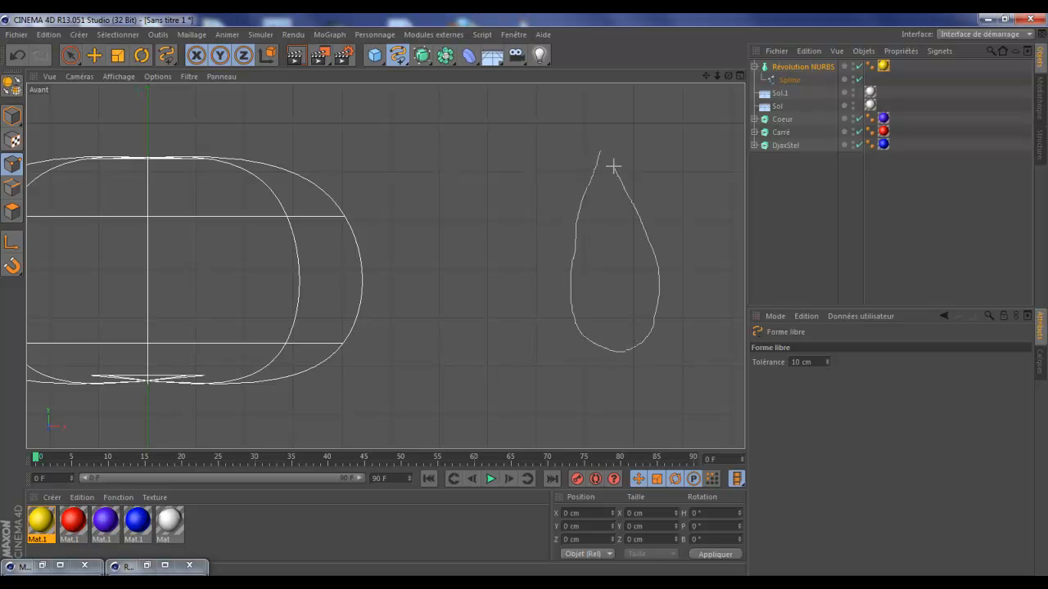
drag(600, 151, 599, 153)
Step: Add a second Révolution NURBS and make the teardrop spline its child to create a revolved ring
middle_click(514, 195)
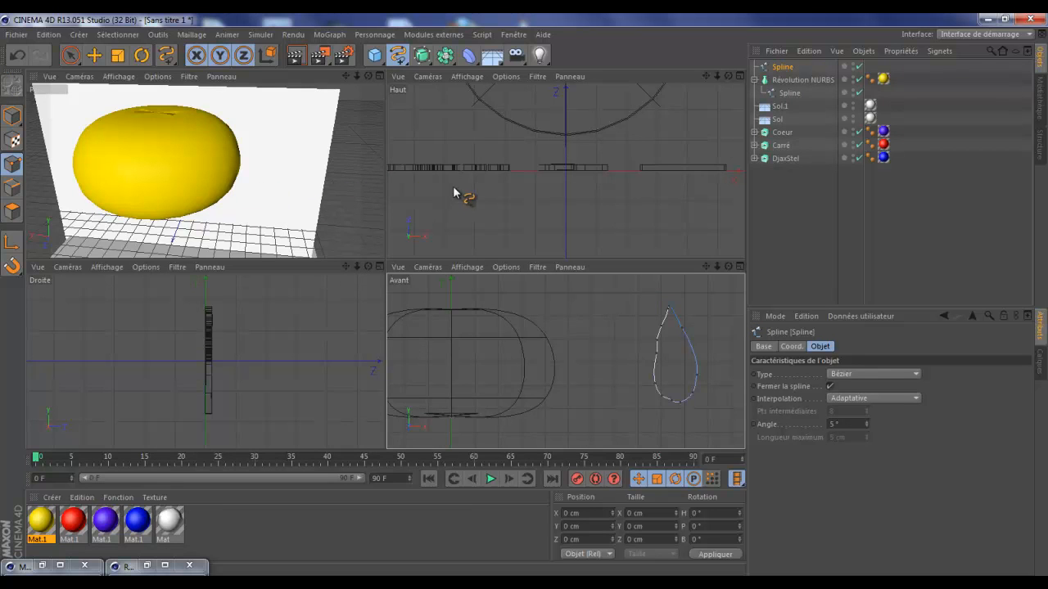
middle_click(234, 199)
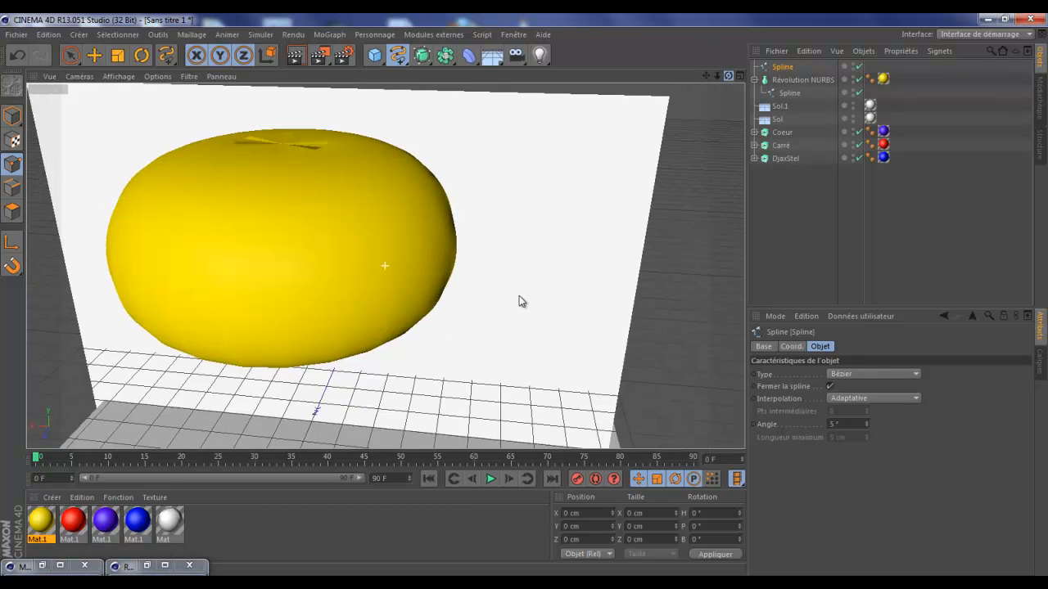
drag(519, 296, 525, 295)
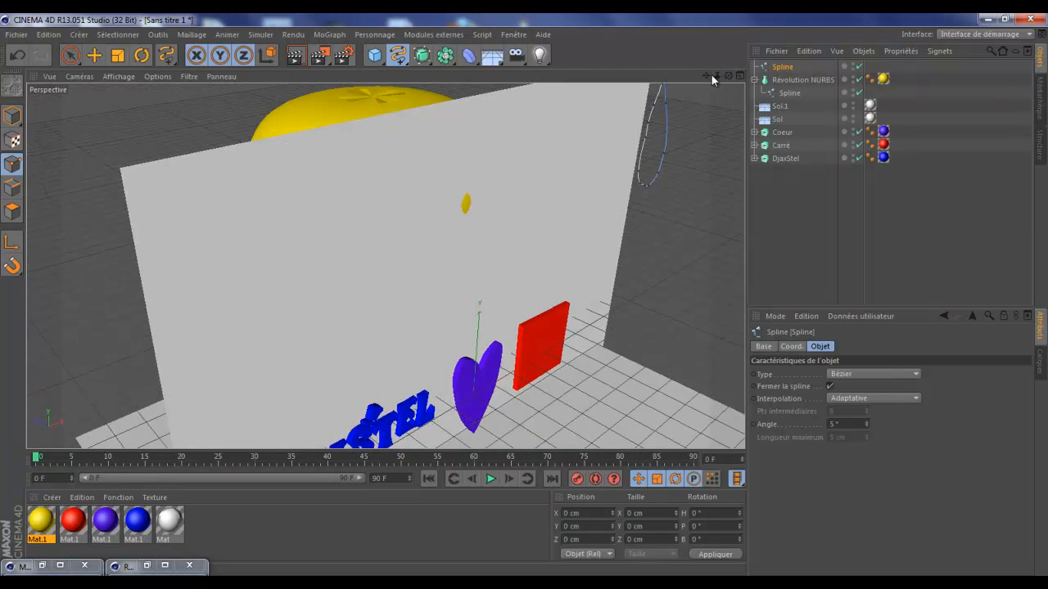
drag(708, 75, 524, 295)
scroll(664, 103, up, 3)
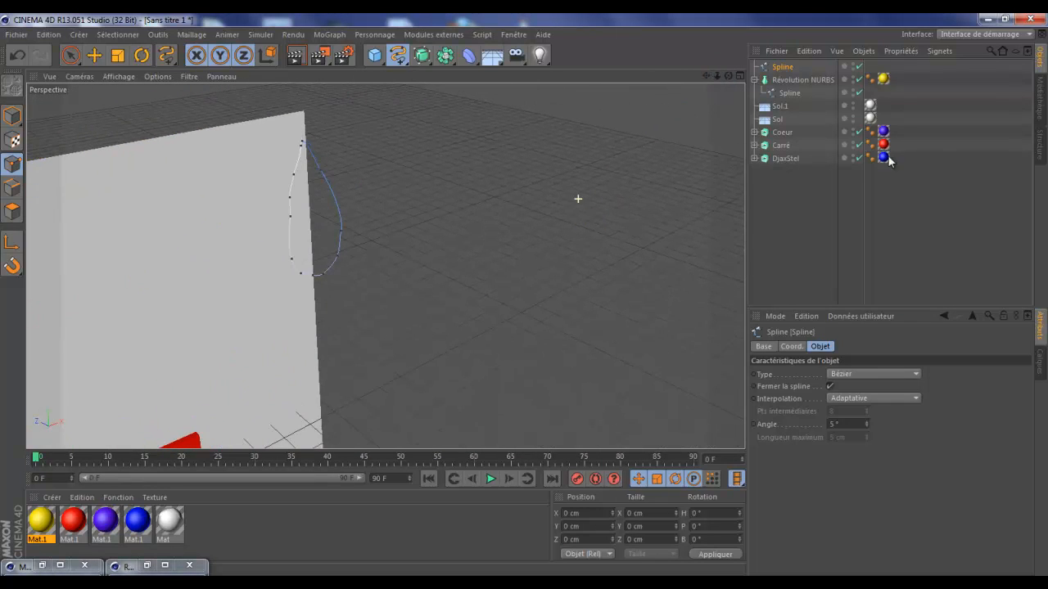
drag(728, 76, 531, 295)
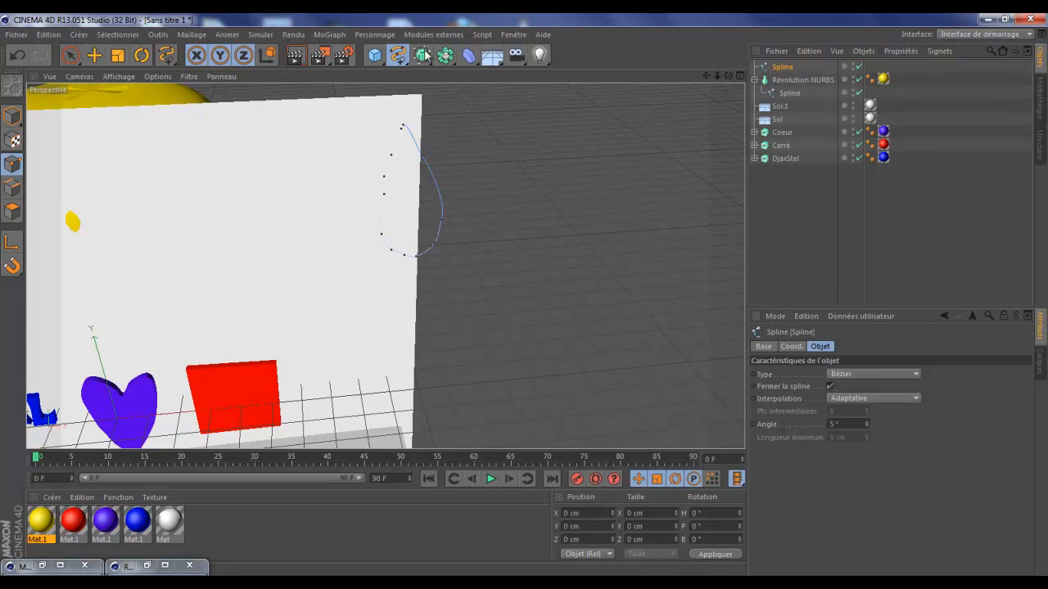
drag(424, 56, 535, 100)
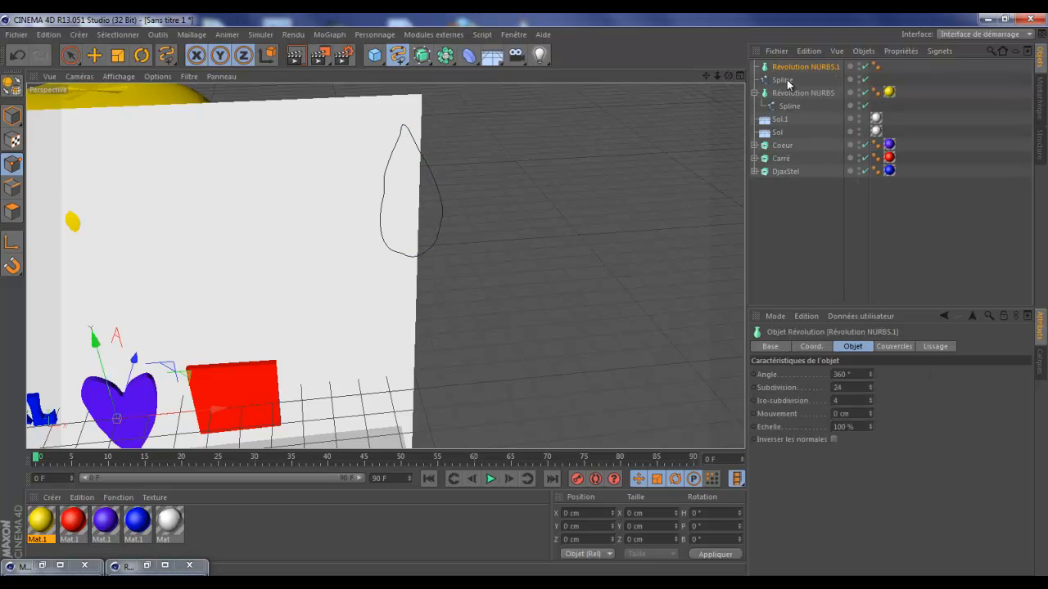
drag(787, 80, 524, 294)
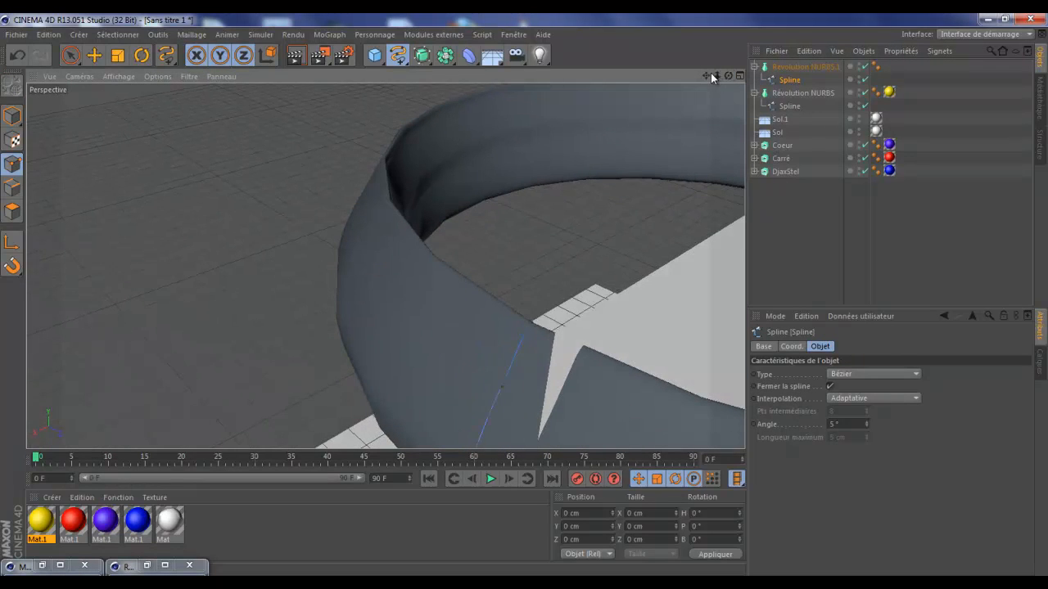
Step: Scale down the new revolved ring until it is narrower than the white backdrop
drag(710, 73, 523, 296)
scroll(715, 188, down, 4)
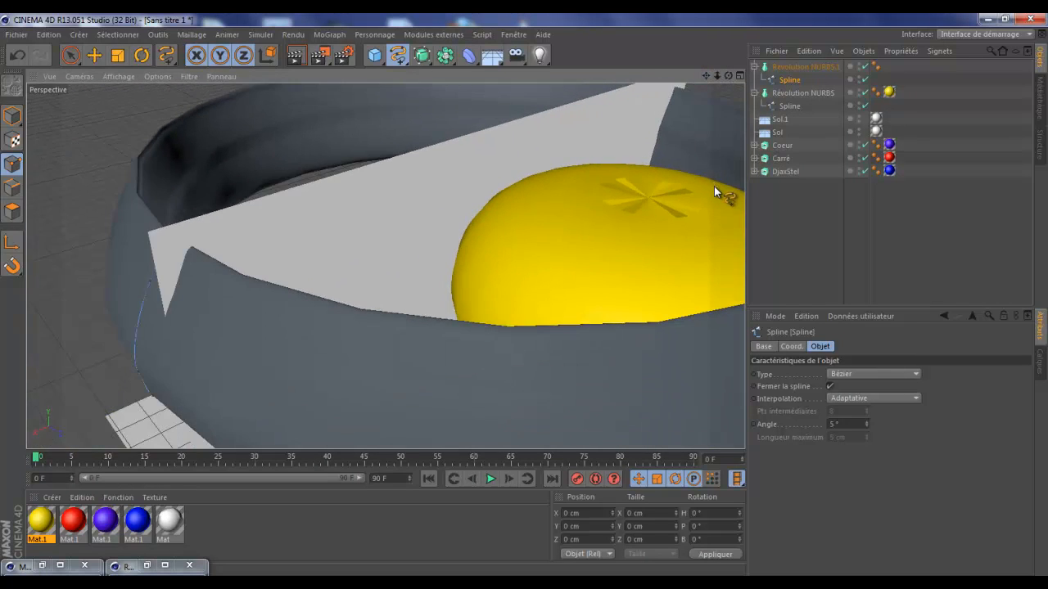
drag(729, 75, 524, 296)
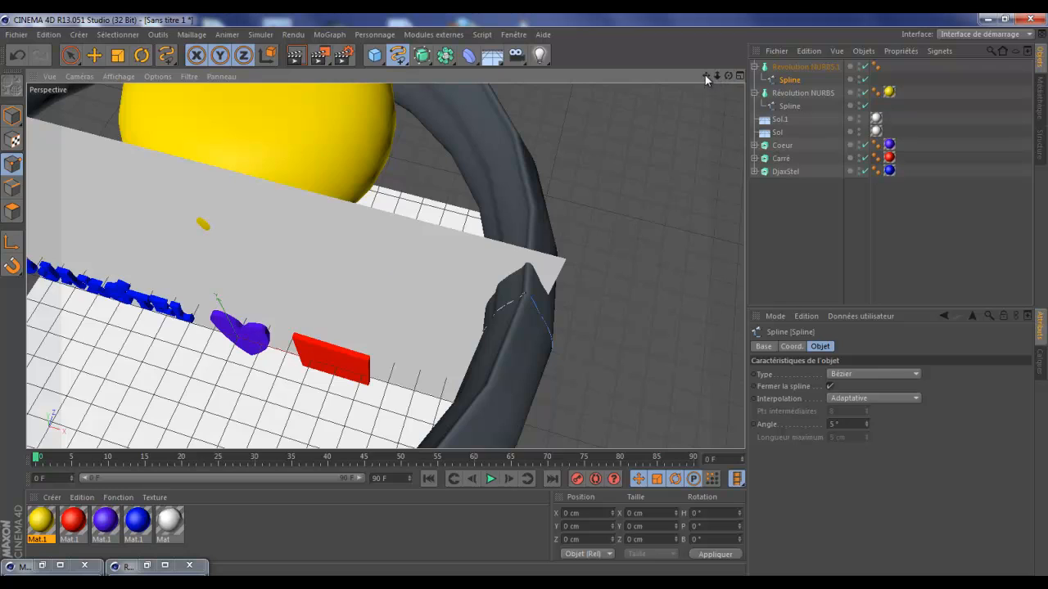
mouse_move(705, 74)
mouse_down()
mouse_move(526, 295)
mouse_move(704, 74)
mouse_up()
click(792, 67)
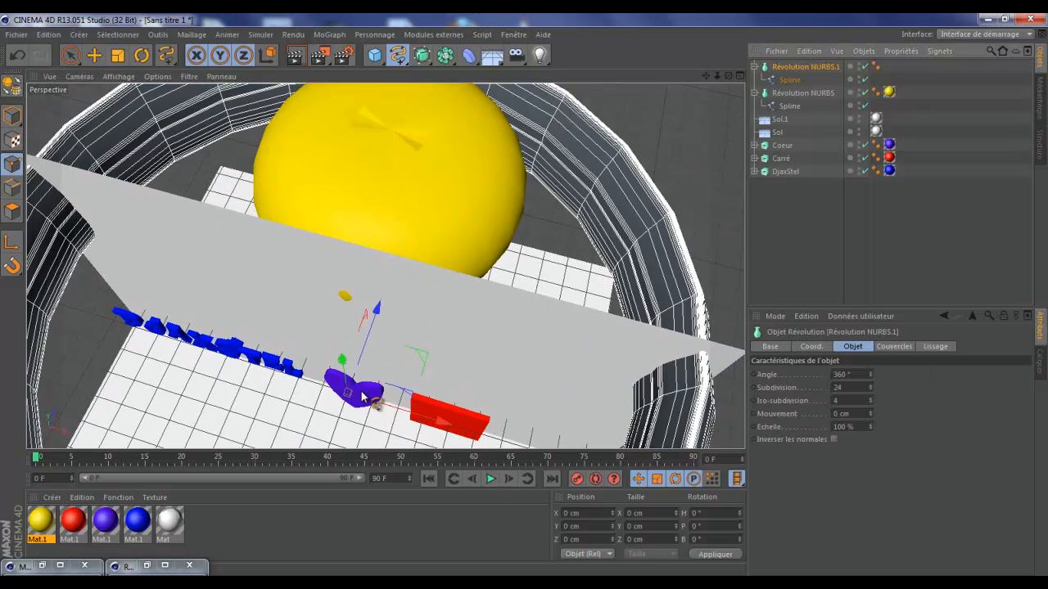
key(t)
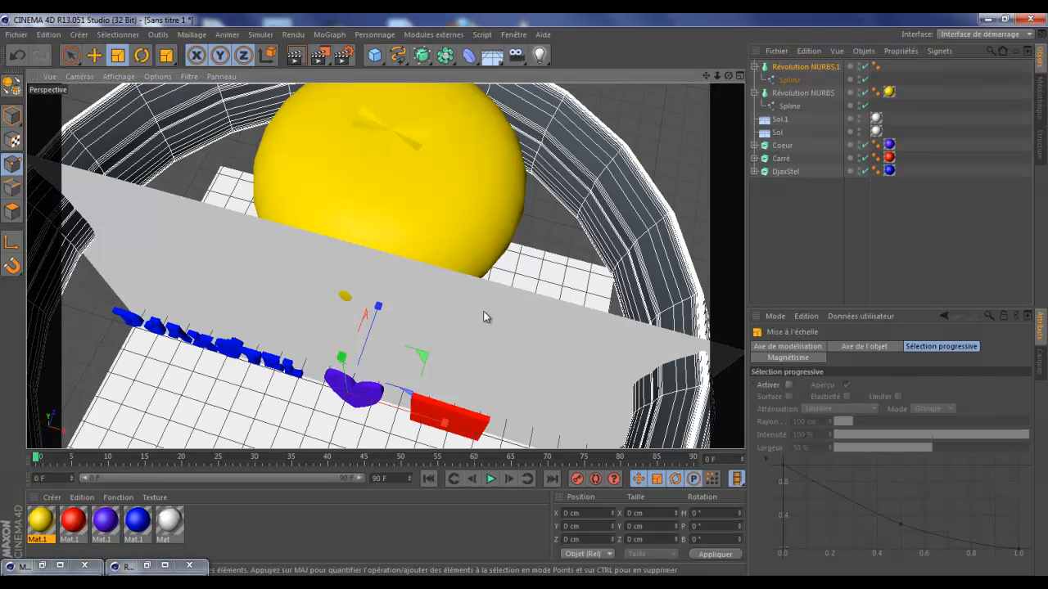
drag(483, 316, 179, 390)
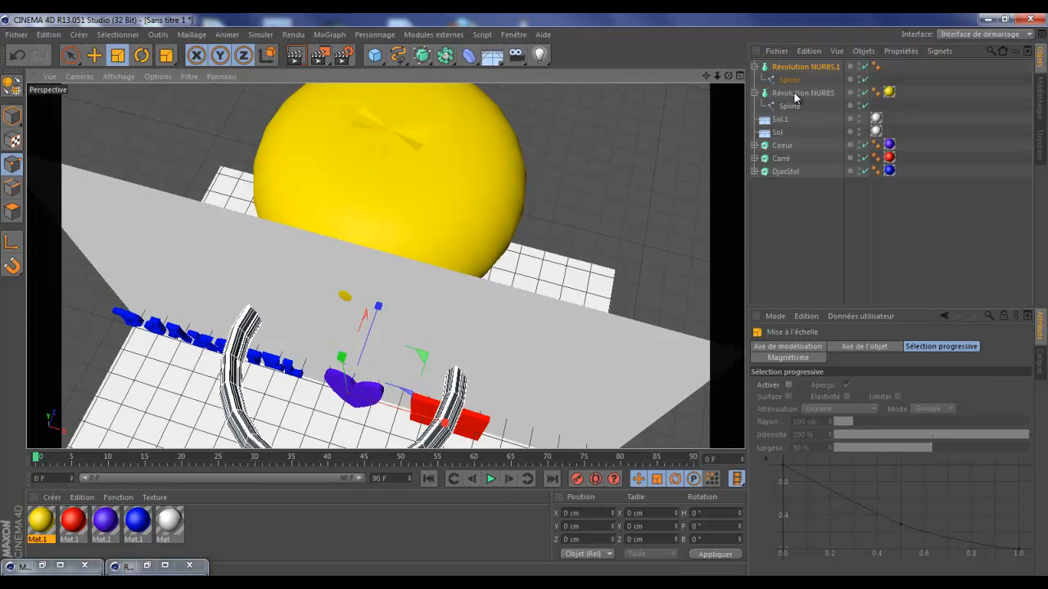
Step: Scale down the yellow revolved solid and move it sideways towards one end of the backdrop
click(794, 94)
drag(504, 176, 303, 225)
key(e)
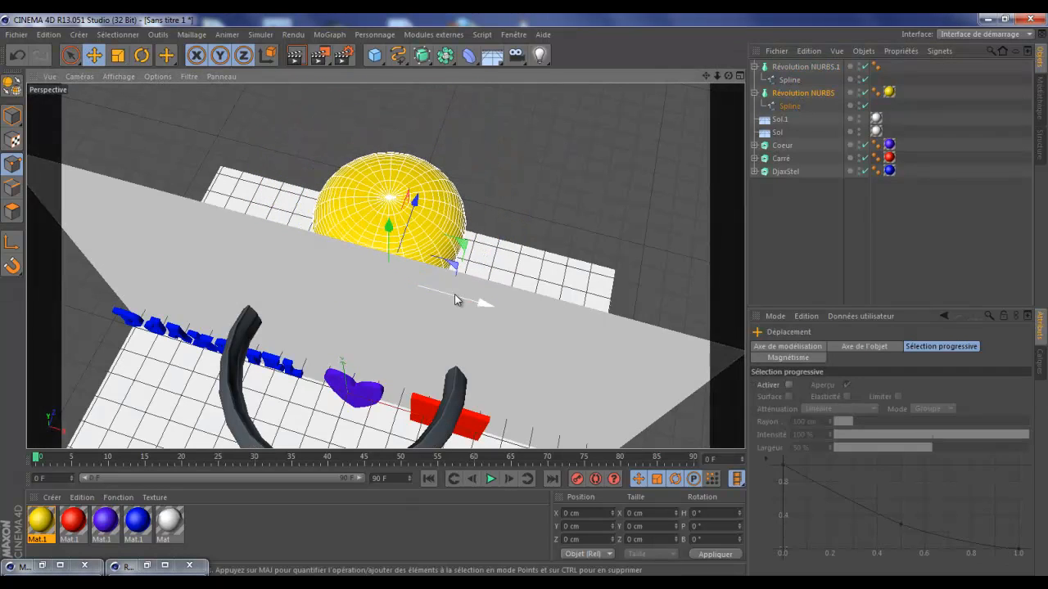
drag(457, 299, 547, 376)
Step: Move the revolved ring behind the backdrop, raised above the floor and at the opposite end from the yellow solid
click(798, 66)
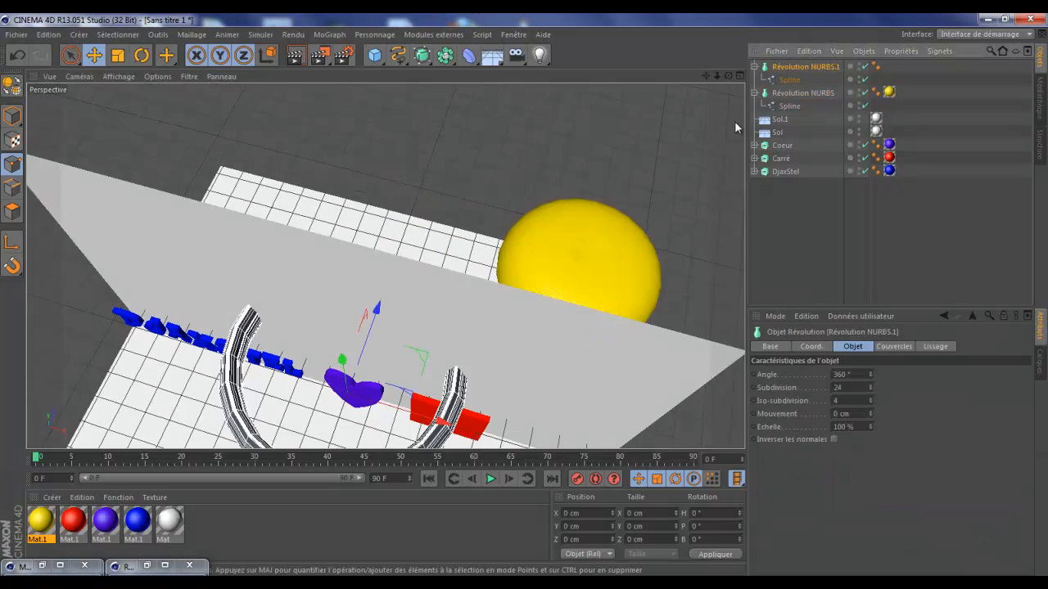
drag(342, 360, 88, 225)
key(t)
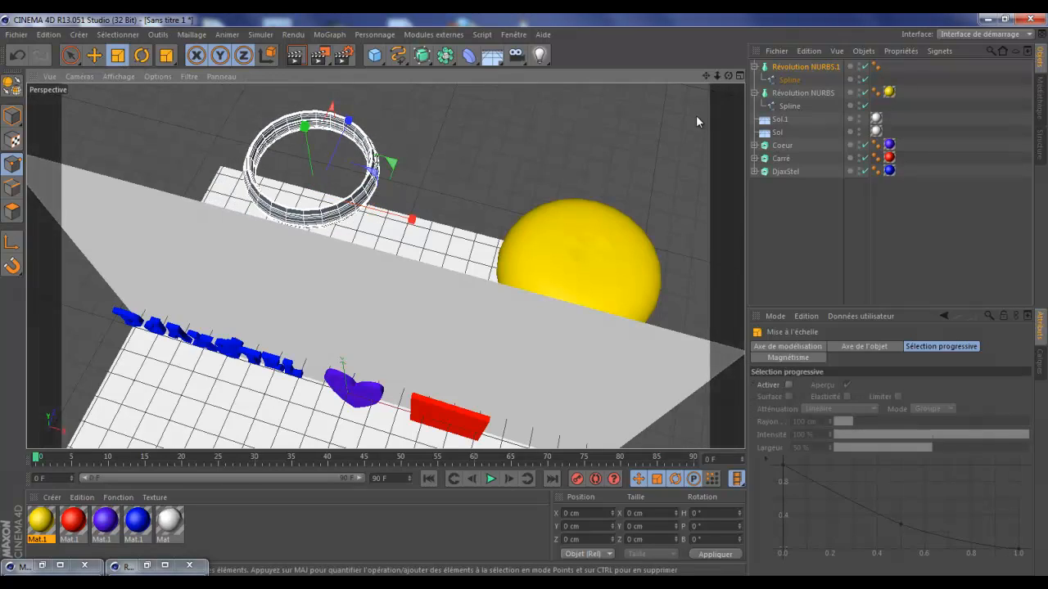
drag(728, 76, 532, 297)
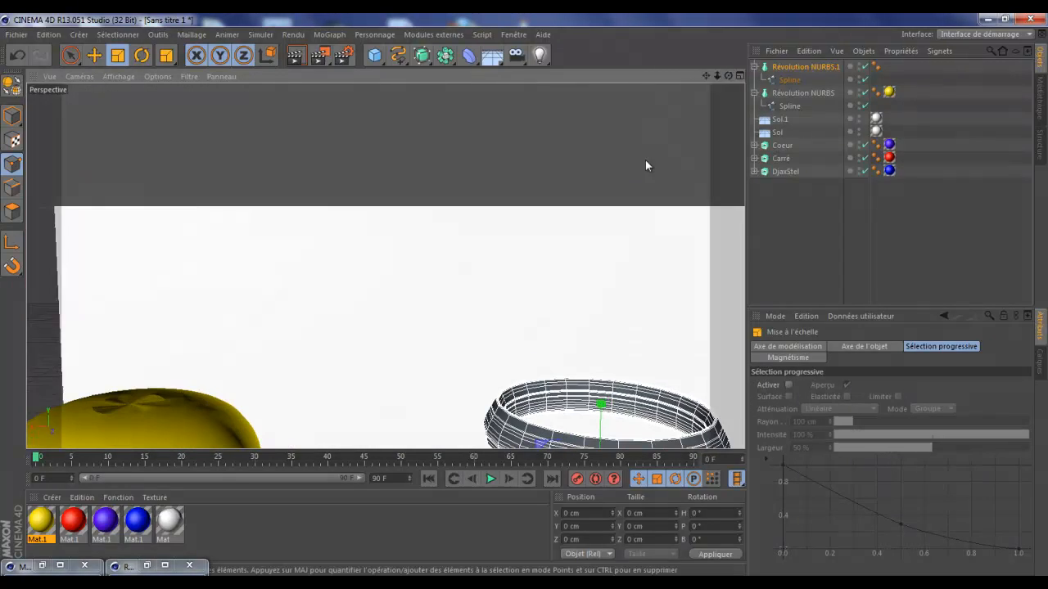
scroll(630, 239, down, 4)
drag(706, 75, 276, 388)
Step: Duplicate the yellow material and set the copy's colour to cyan, RGB 0, 255, 246
click(41, 521)
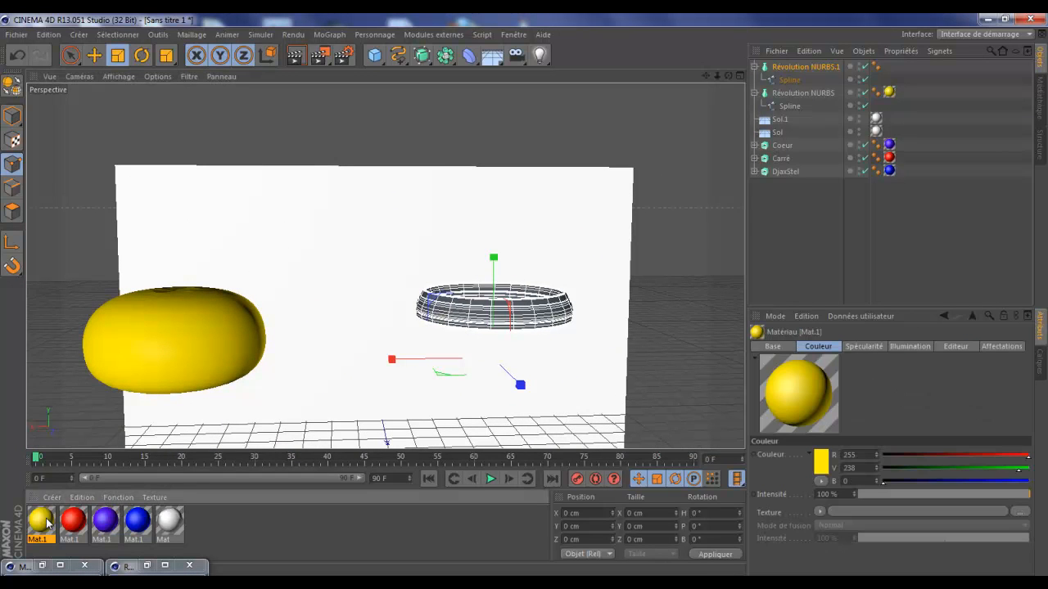
key(ctrl+c)
key(ctrl+v)
double_click(42, 522)
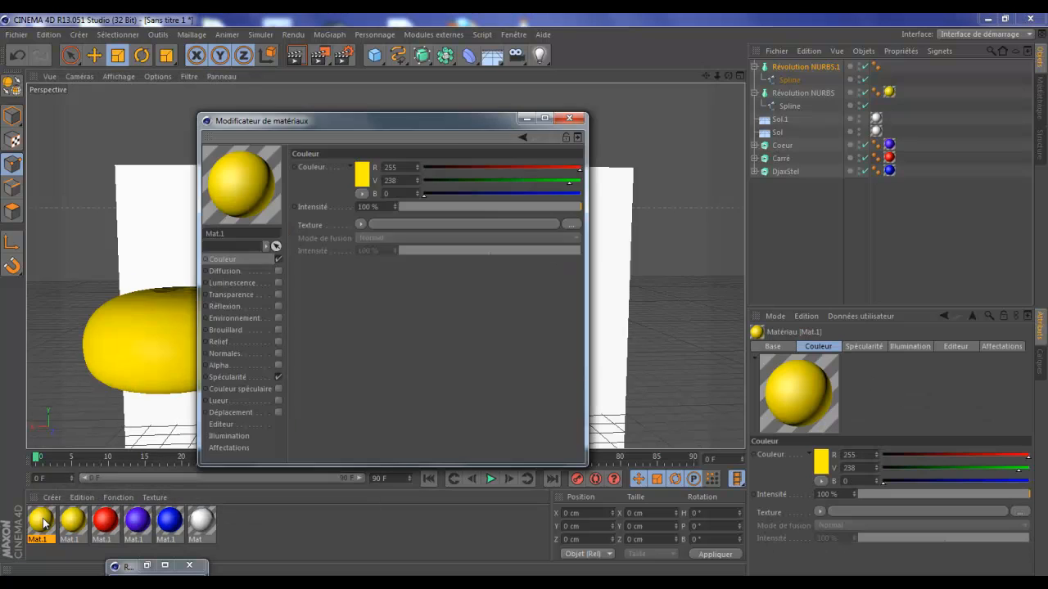
click(358, 176)
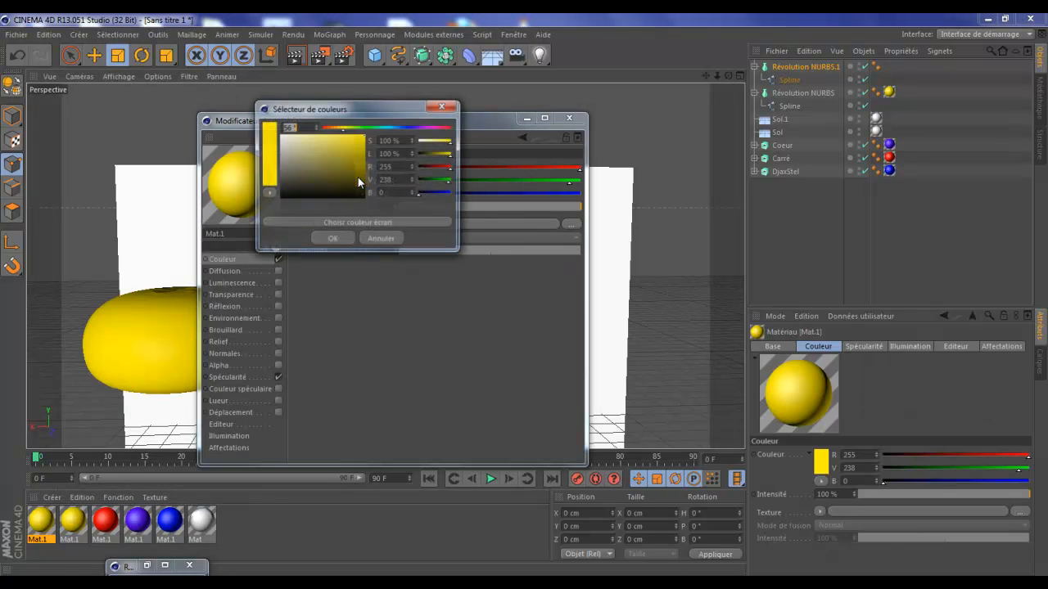
click(387, 126)
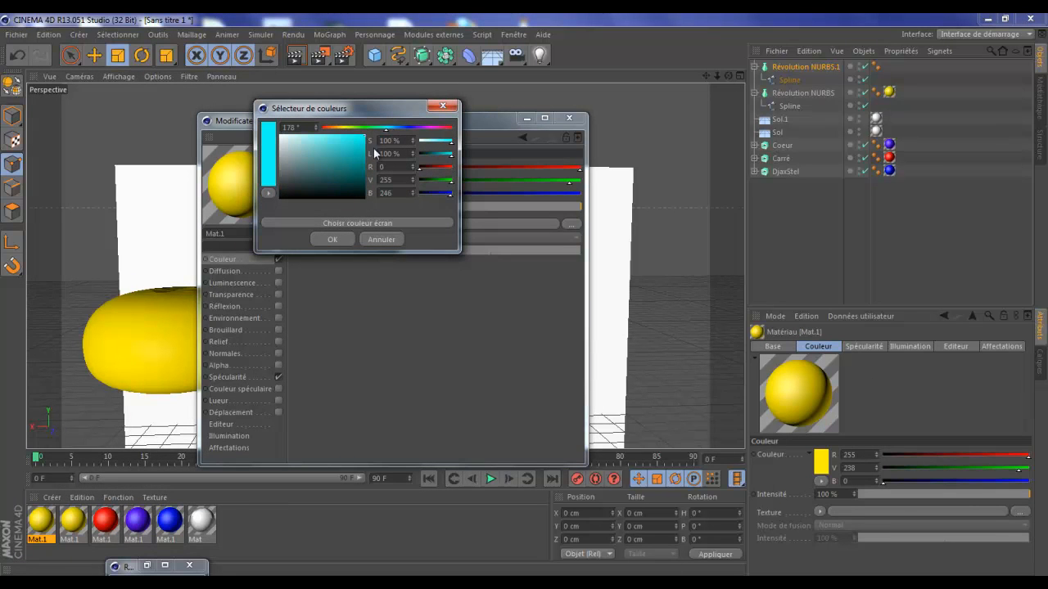
click(330, 240)
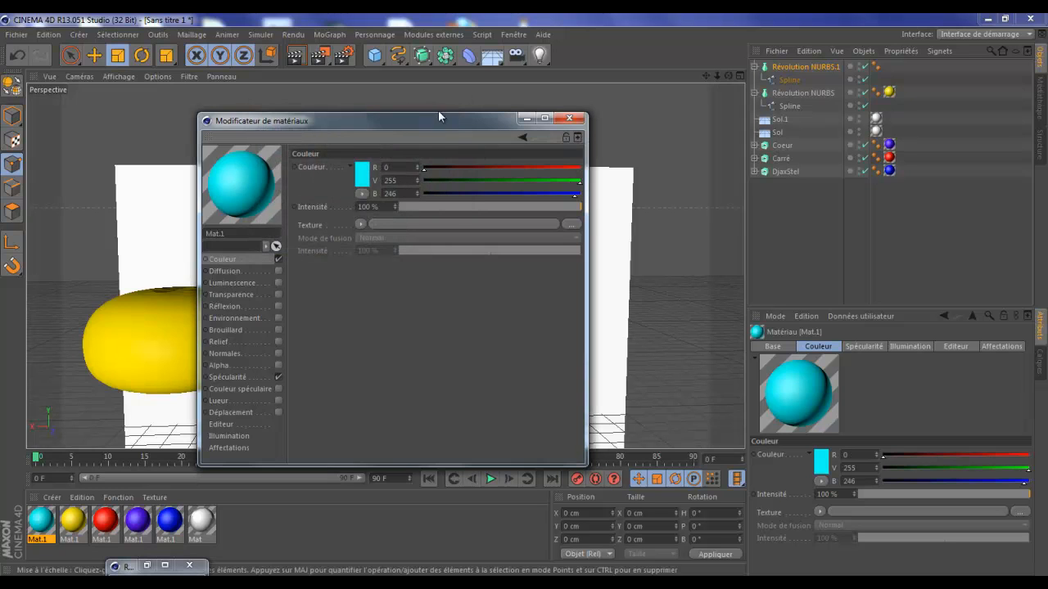
Step: Apply the cyan material to the revolved ring and minimise the material editor
drag(423, 123, 260, 112)
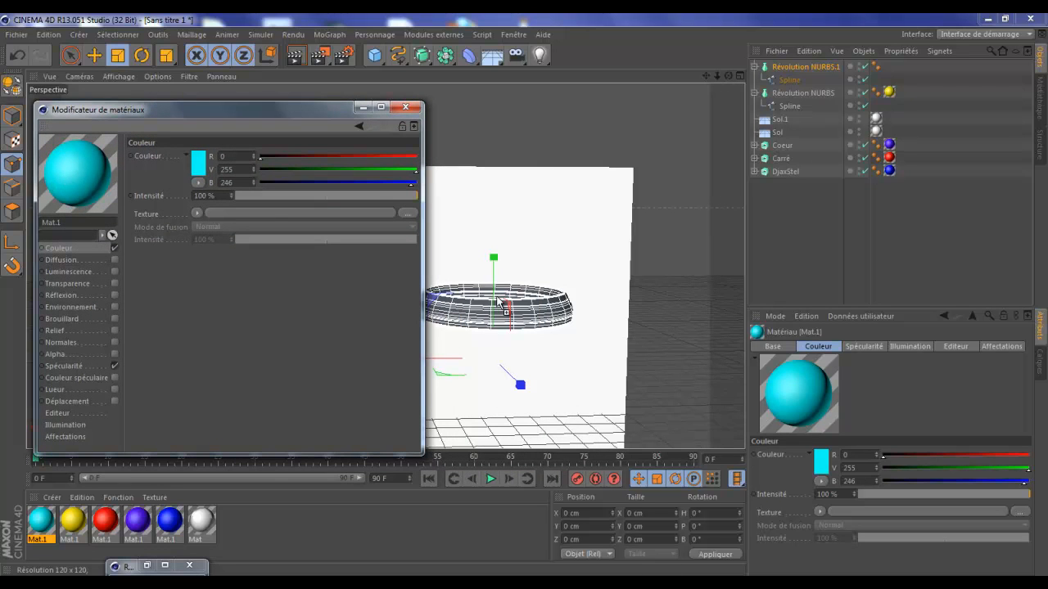
drag(499, 301, 499, 302)
click(364, 107)
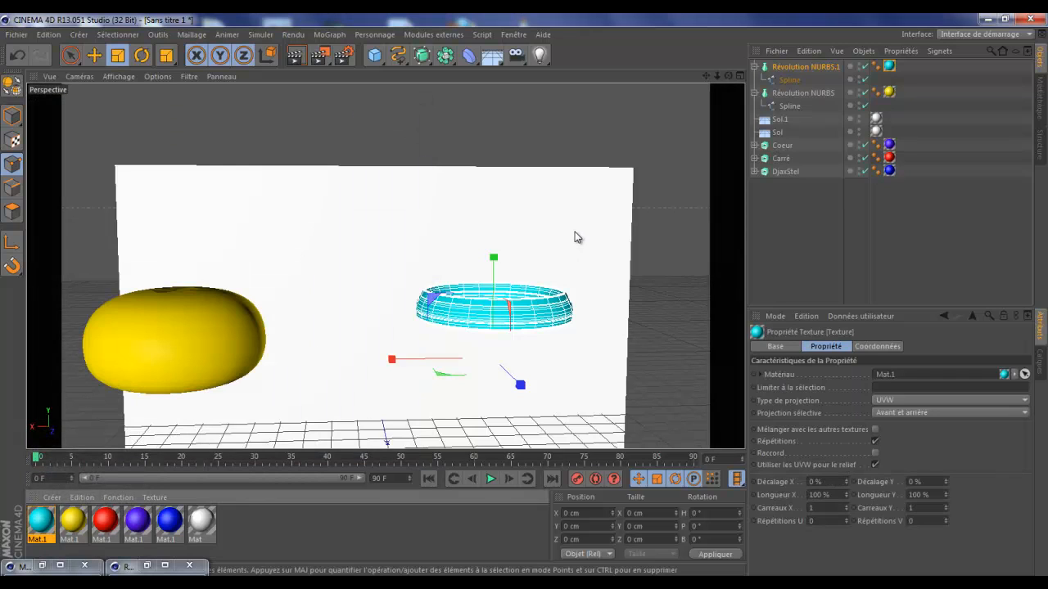
Step: Rename the yellow revolved solid "Envi" and the cyan ring "Tore", collapsing both in the object hierarchy
click(764, 94)
double_click(790, 94)
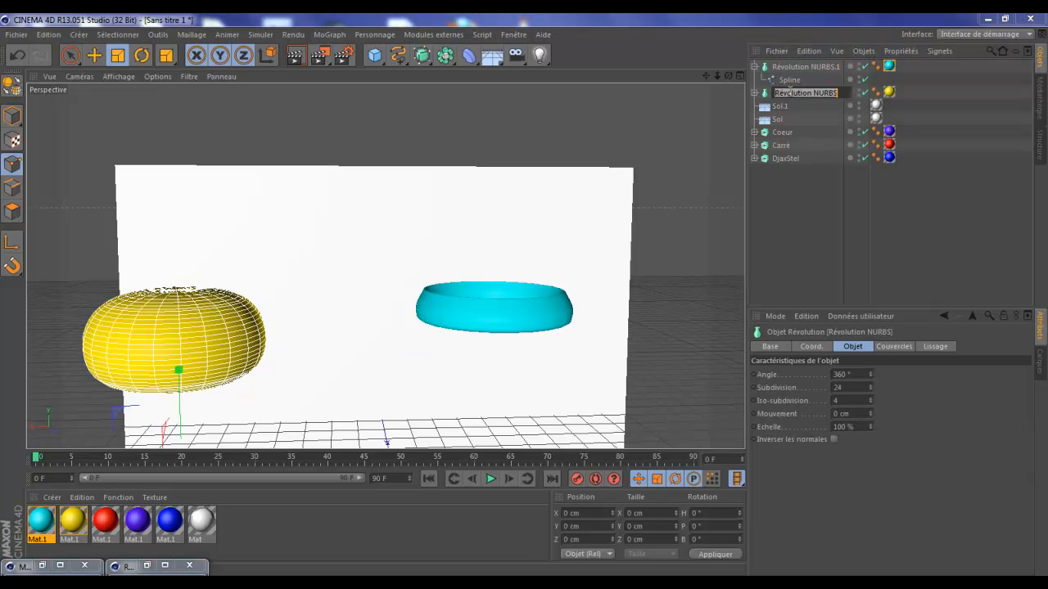
text(Envi)
key(Return)
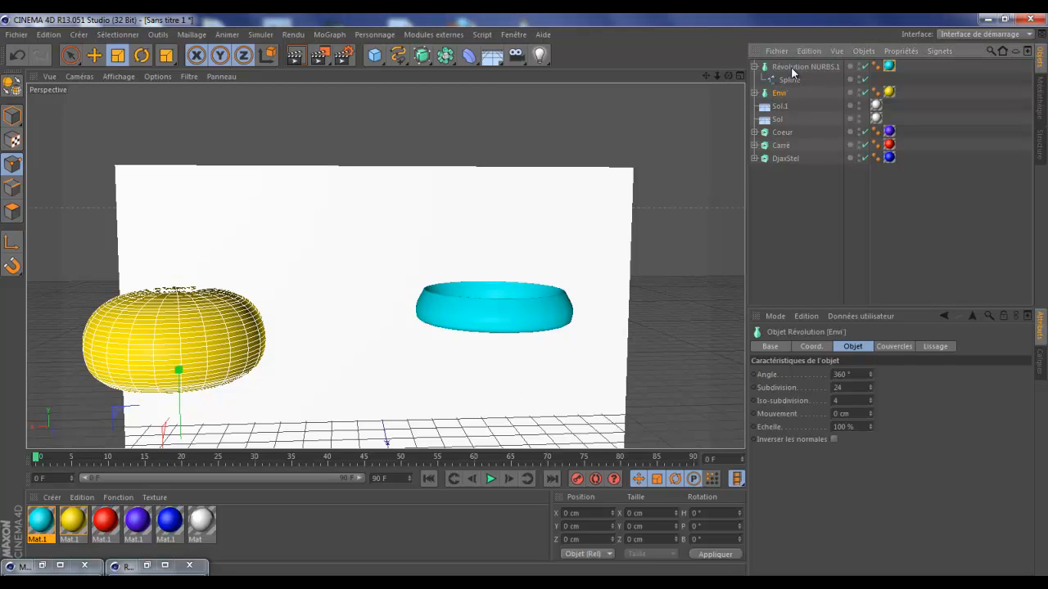
double_click(792, 71)
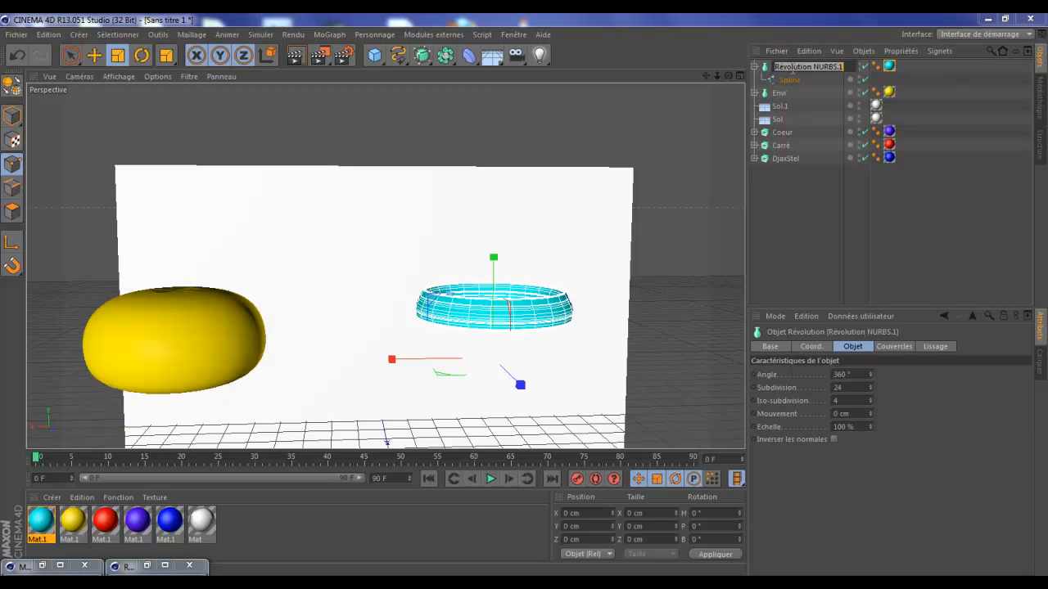
text(Tore)
key(Return)
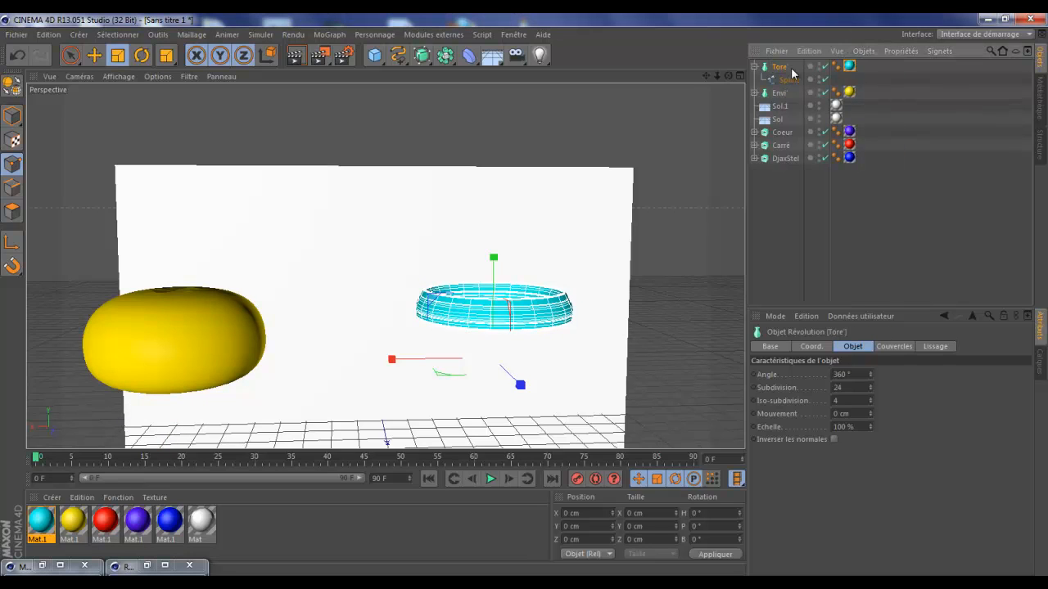
click(754, 66)
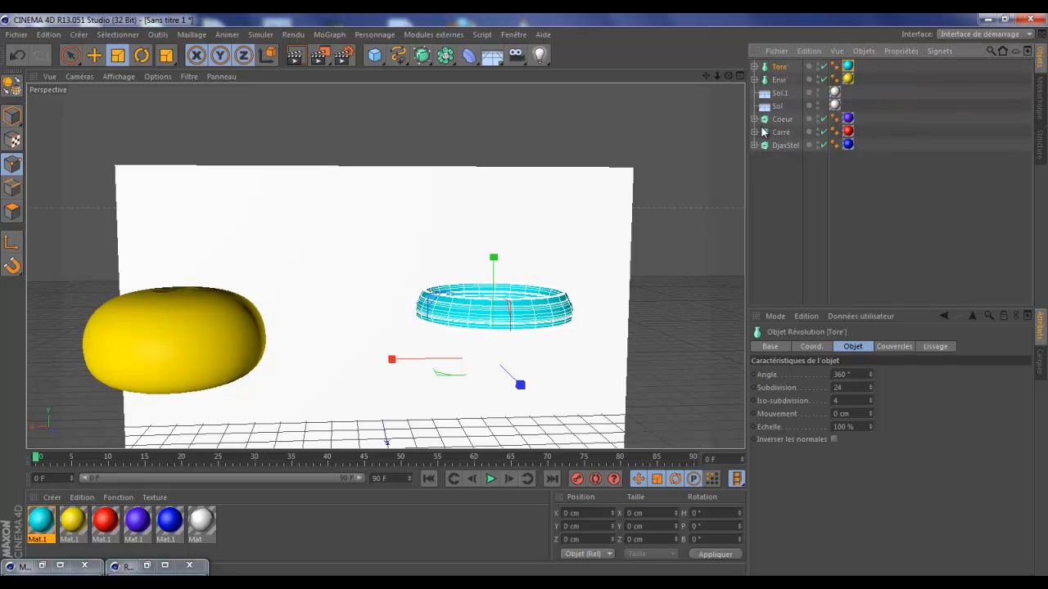
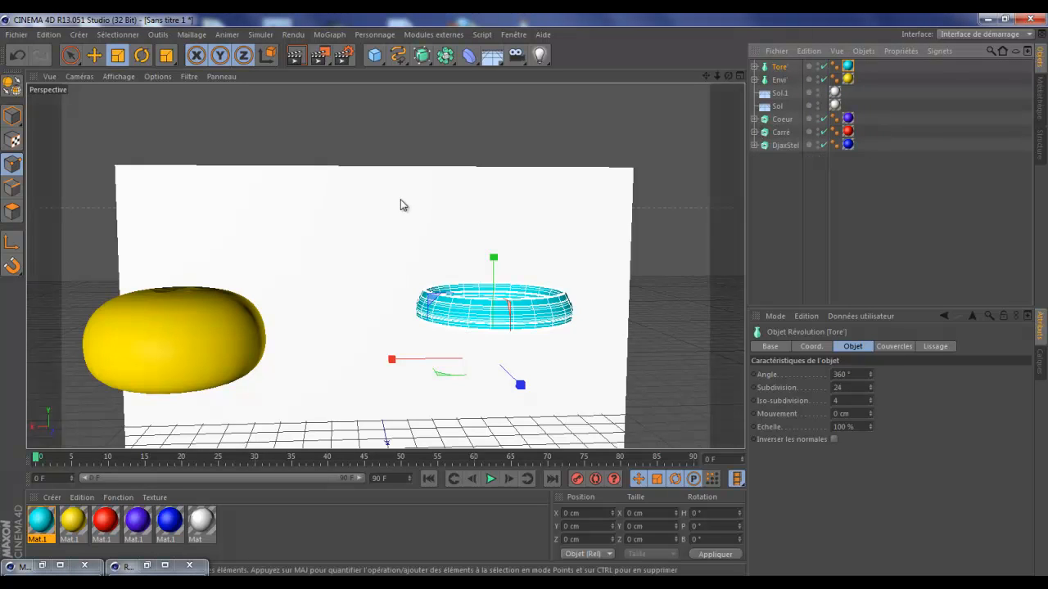
Step: Add a cube primitive to the scene and frame it from a slightly raised angle
click(375, 55)
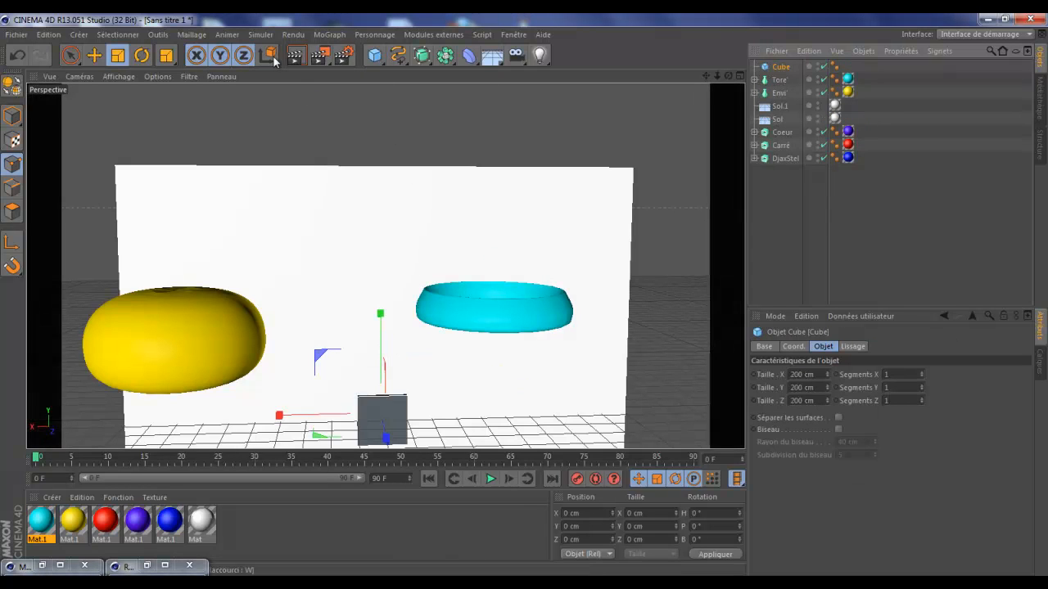
click(96, 56)
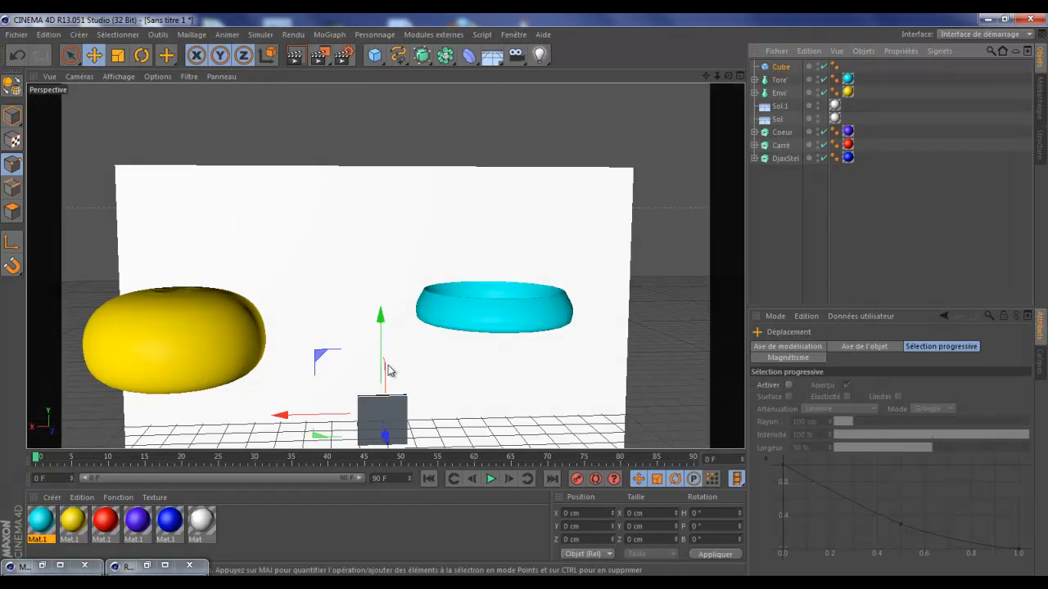
scroll(385, 414, up, 5)
alt+drag(387, 415, 477, 320)
alt+drag(370, 412, 519, 161)
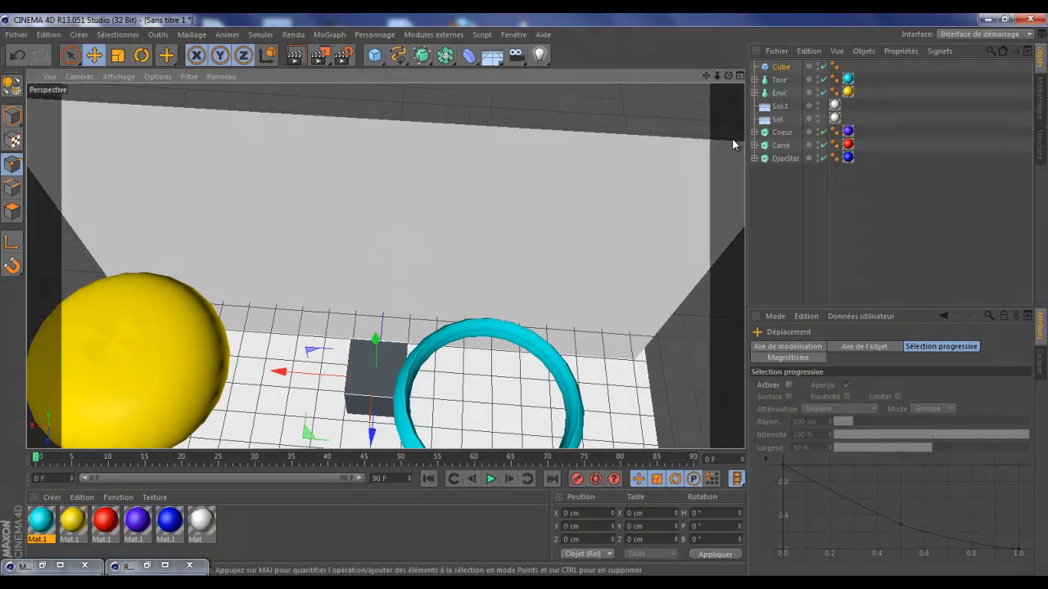
alt+drag(526, 304, 596, 218)
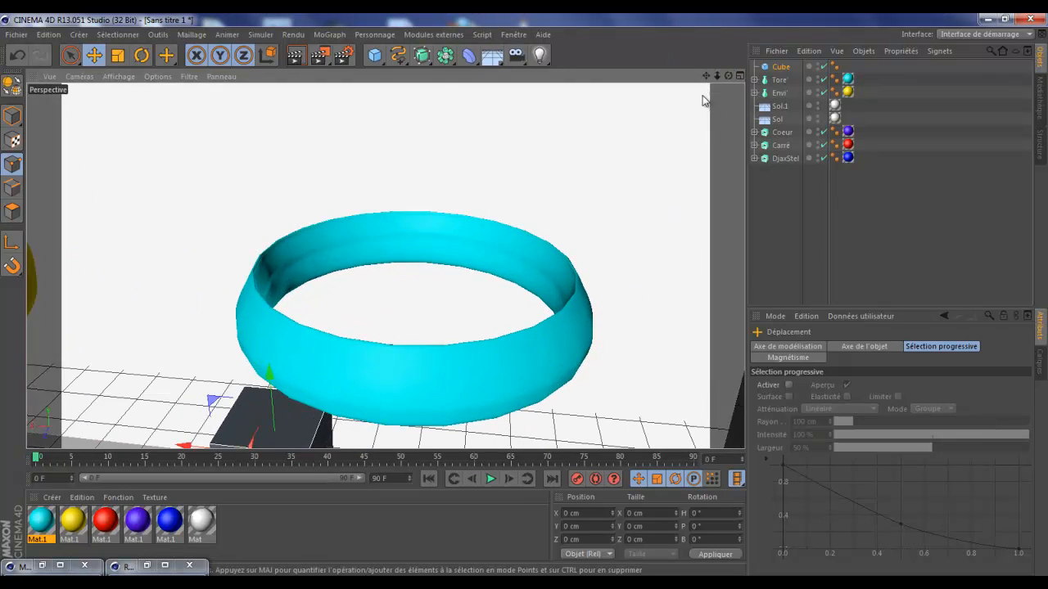
drag(707, 75, 527, 298)
alt+middle_drag(526, 298, 526, 299)
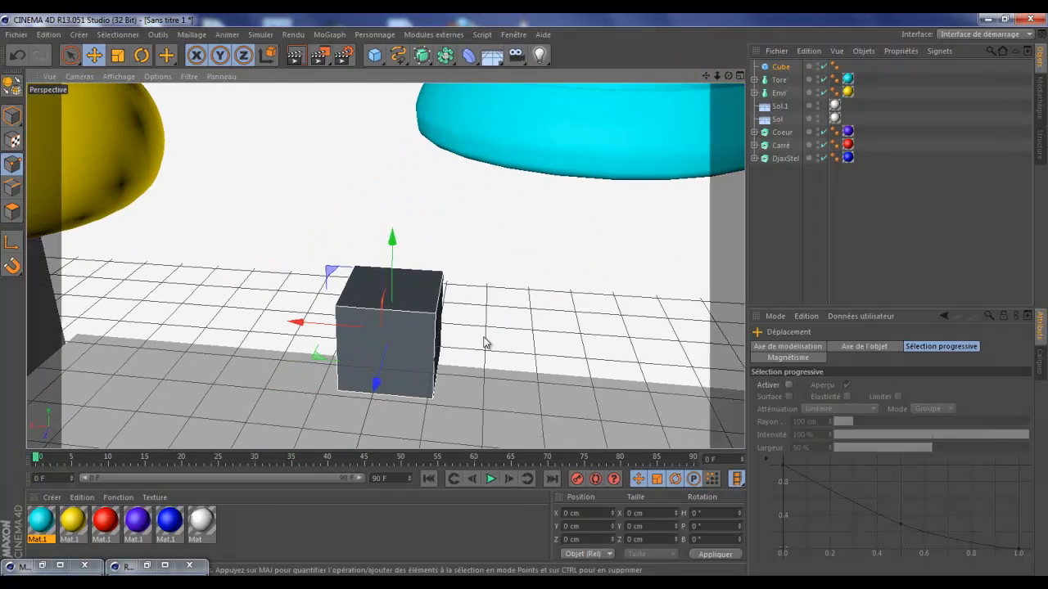
scroll(483, 343, up, 4)
scroll(484, 343, down, 2)
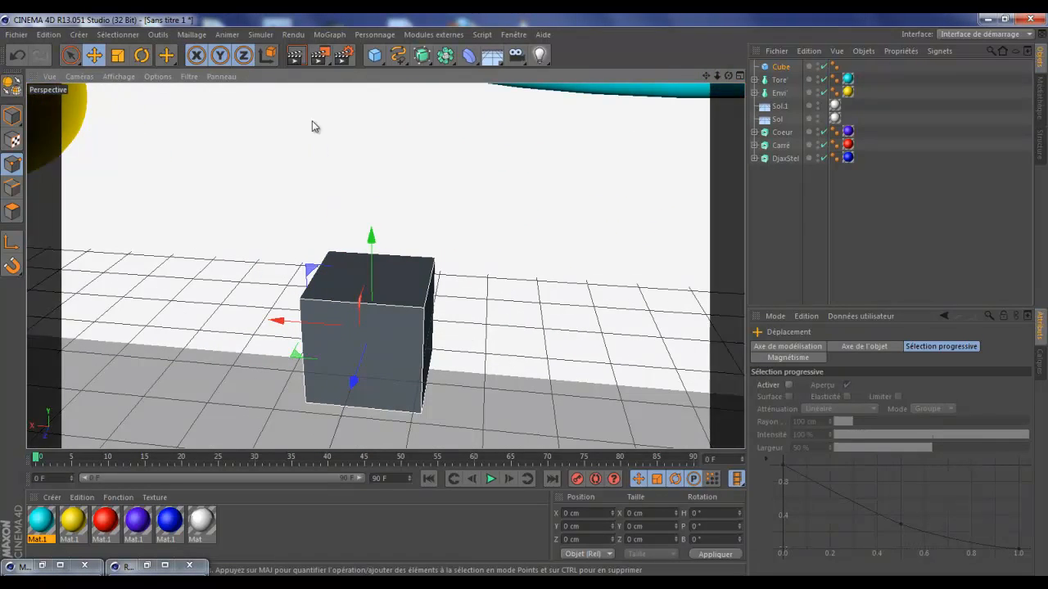
Step: Add a Hyper NURBS object and nest the cube inside it to smooth the cube into a sphere
click(422, 55)
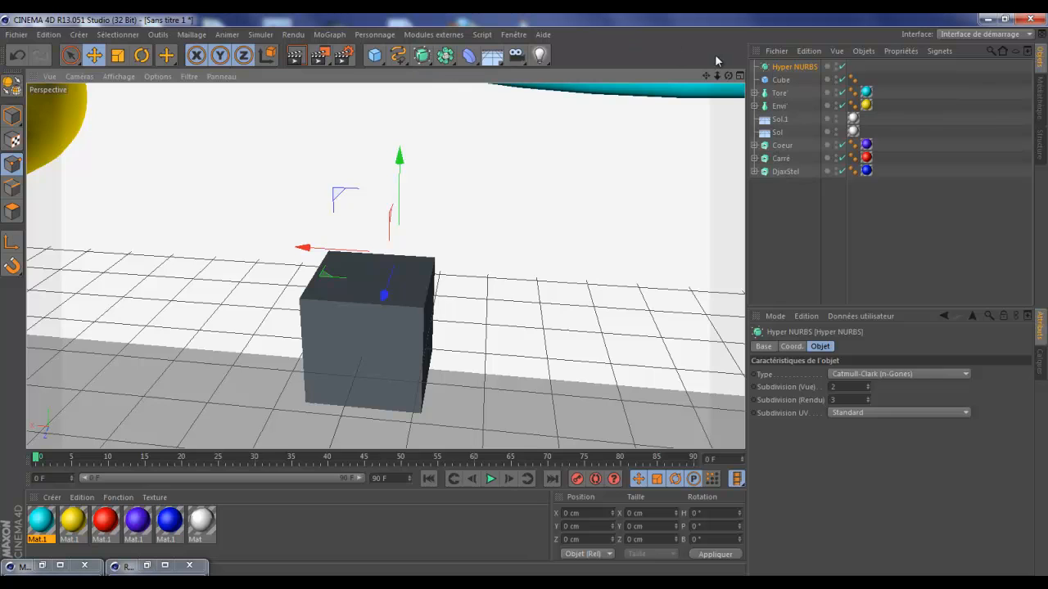
click(778, 81)
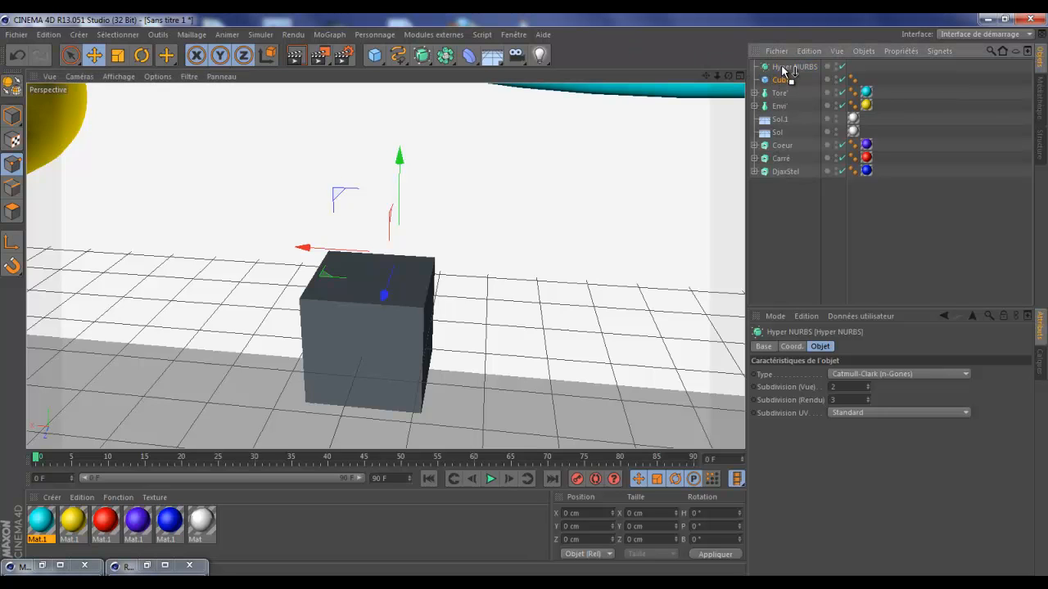
drag(781, 72, 785, 66)
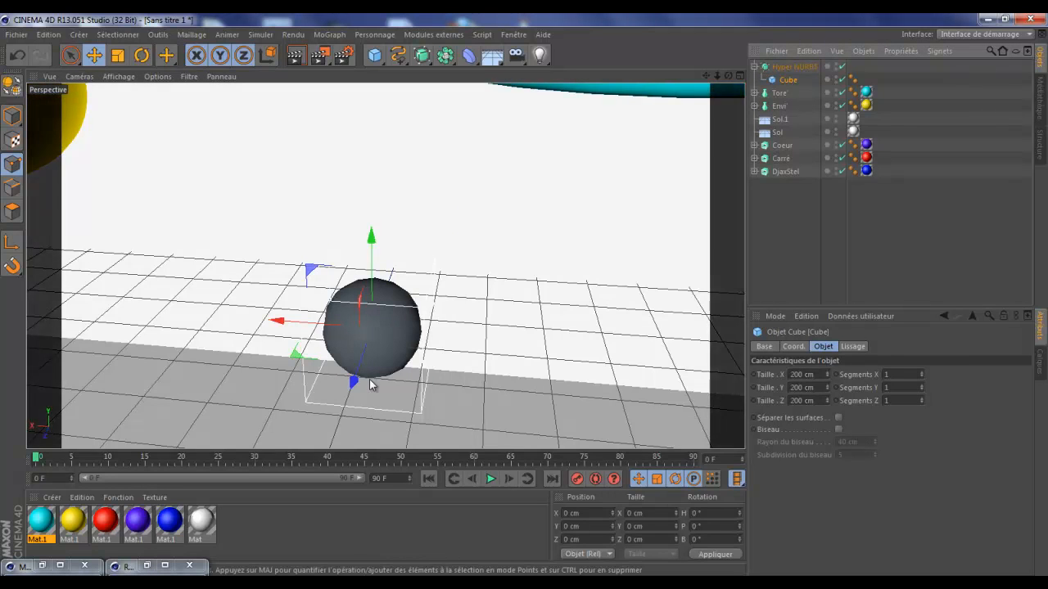
drag(721, 77, 532, 301)
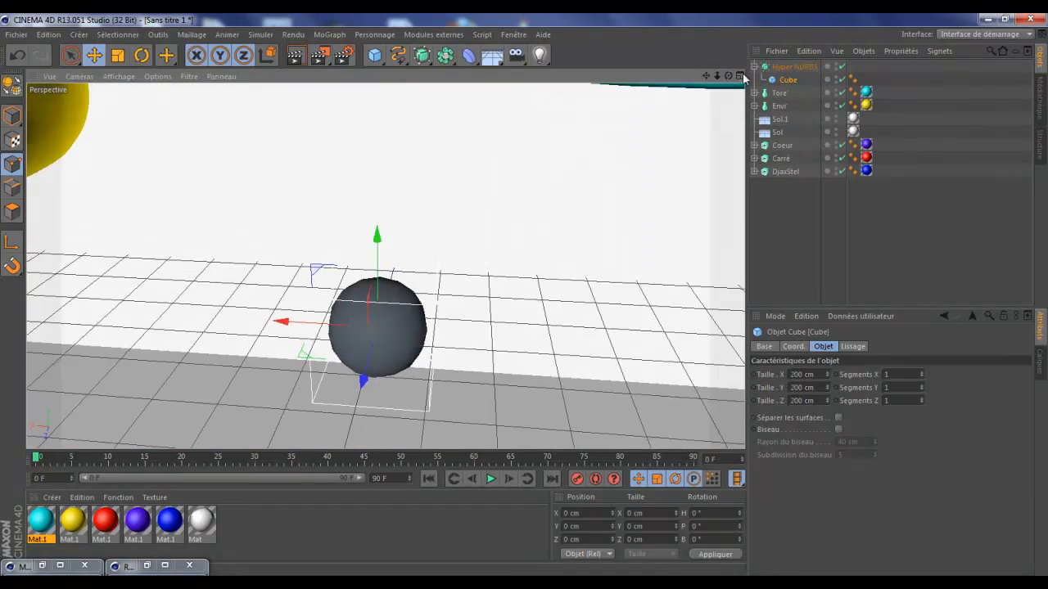
Step: Scale the Hyper NURBS object up uniformly so the smoothed cube becomes noticeably larger
click(793, 67)
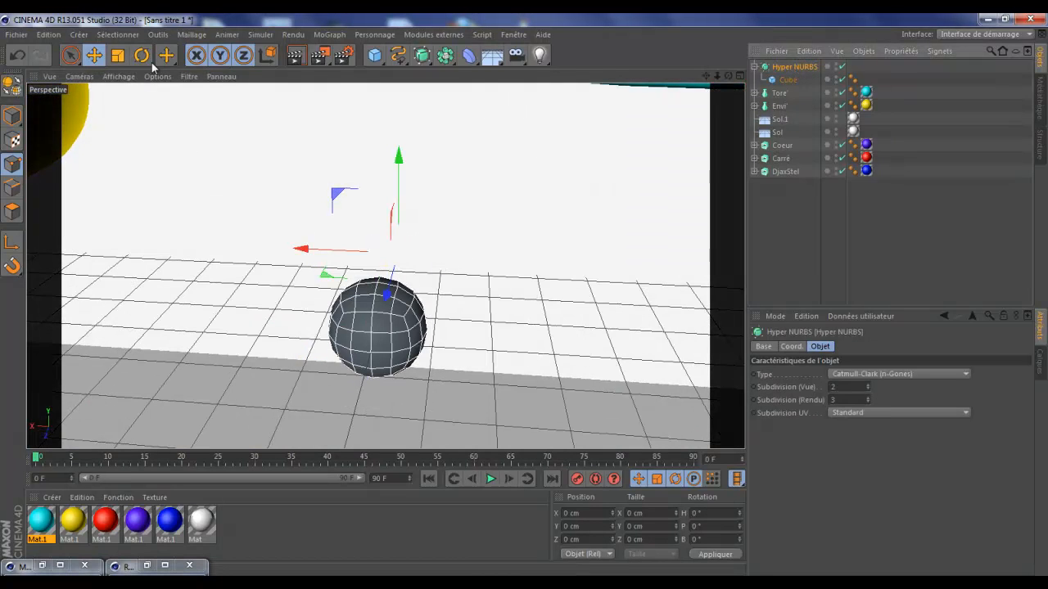
click(117, 55)
drag(398, 250, 573, 227)
mouse_move(386, 297)
mouse_down()
mouse_move(380, 327)
mouse_move(387, 306)
mouse_move(390, 326)
mouse_move(393, 314)
mouse_up()
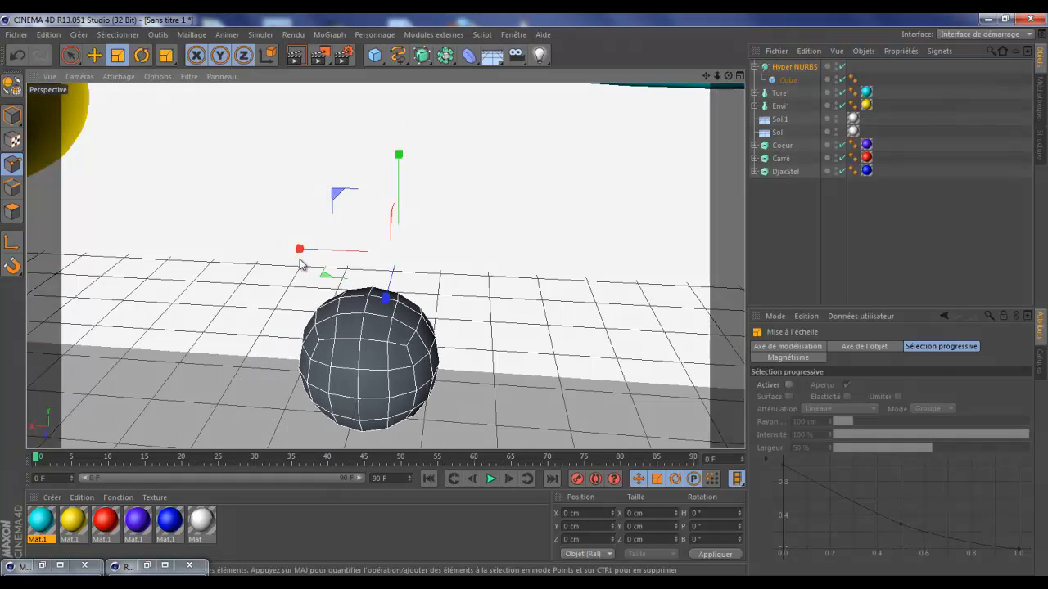
drag(299, 248, 252, 246)
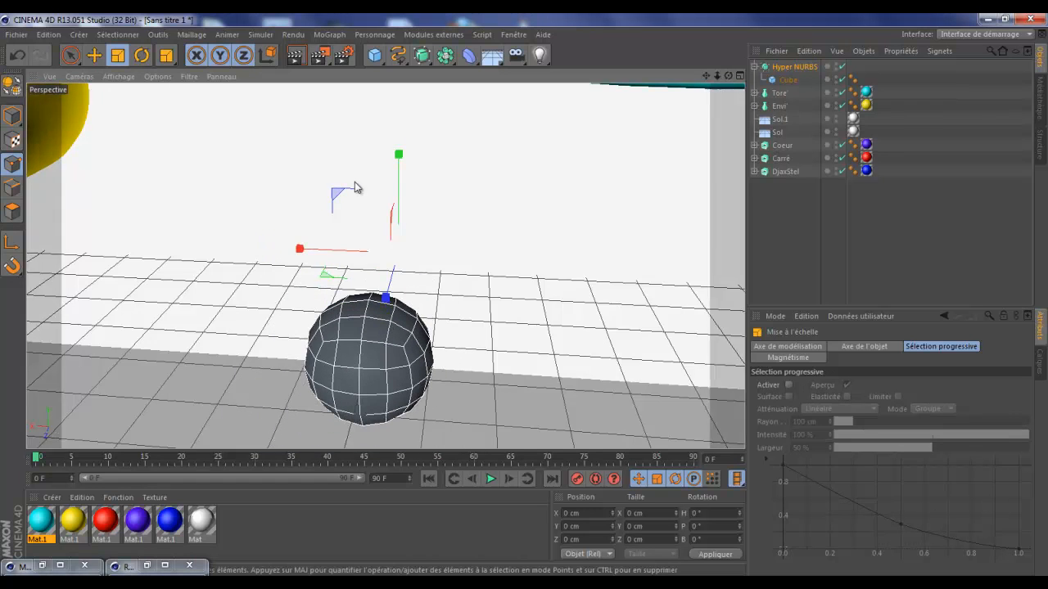
mouse_move(399, 155)
mouse_down()
mouse_move(401, 119)
mouse_move(406, 147)
mouse_up()
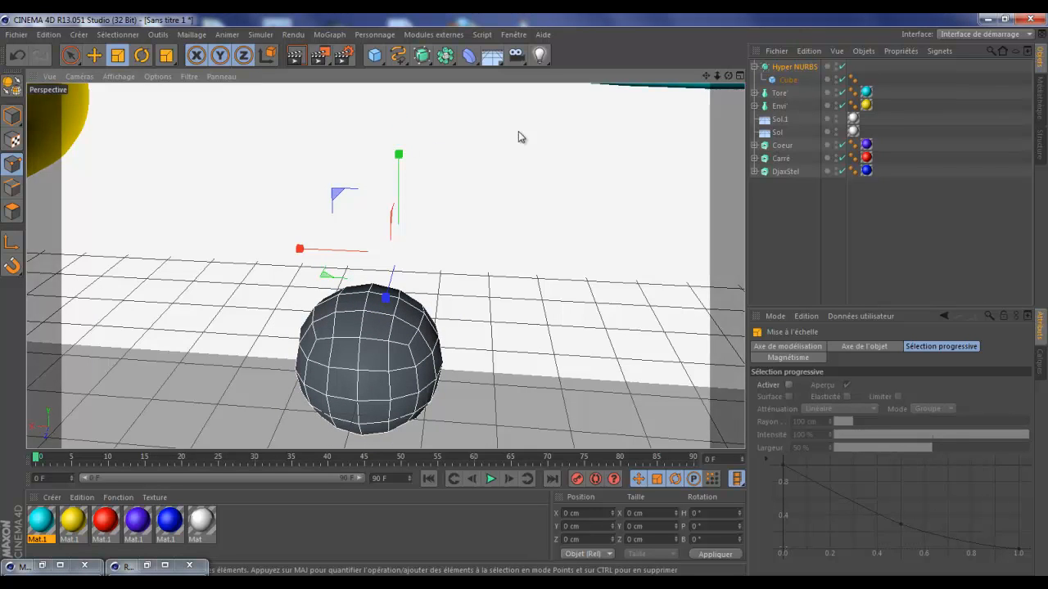
Step: Try the Catmull-Clark type on the Hyper NURBS and restore Catmull-Clark (n-Gones)
click(786, 69)
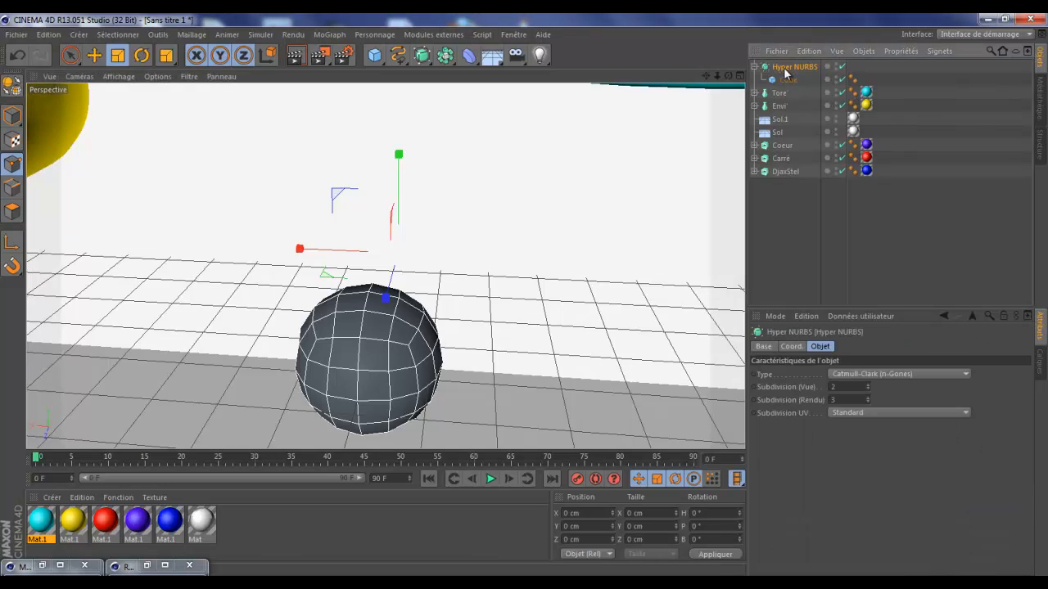
click(904, 375)
click(902, 387)
click(902, 374)
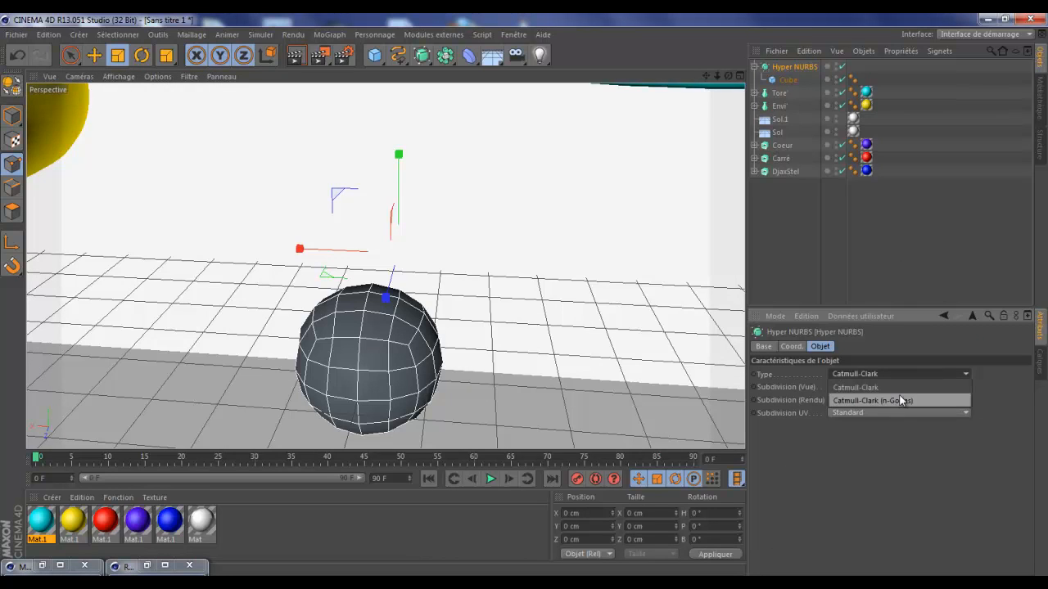
click(900, 400)
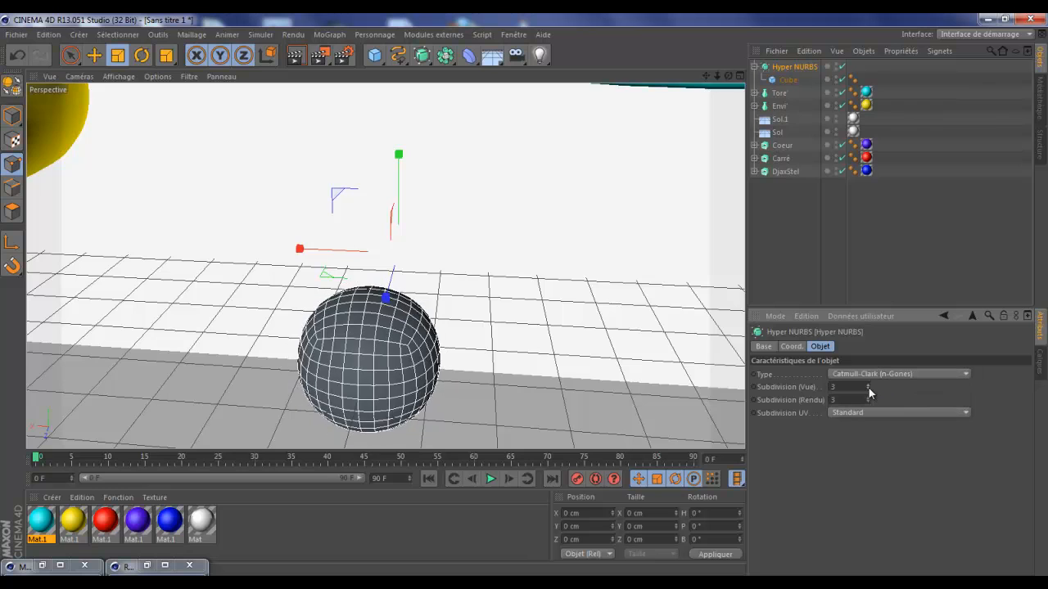
Step: Set the Hyper NURBS viewport subdivision to 3 and its render subdivision to 6
drag(868, 388, 869, 387)
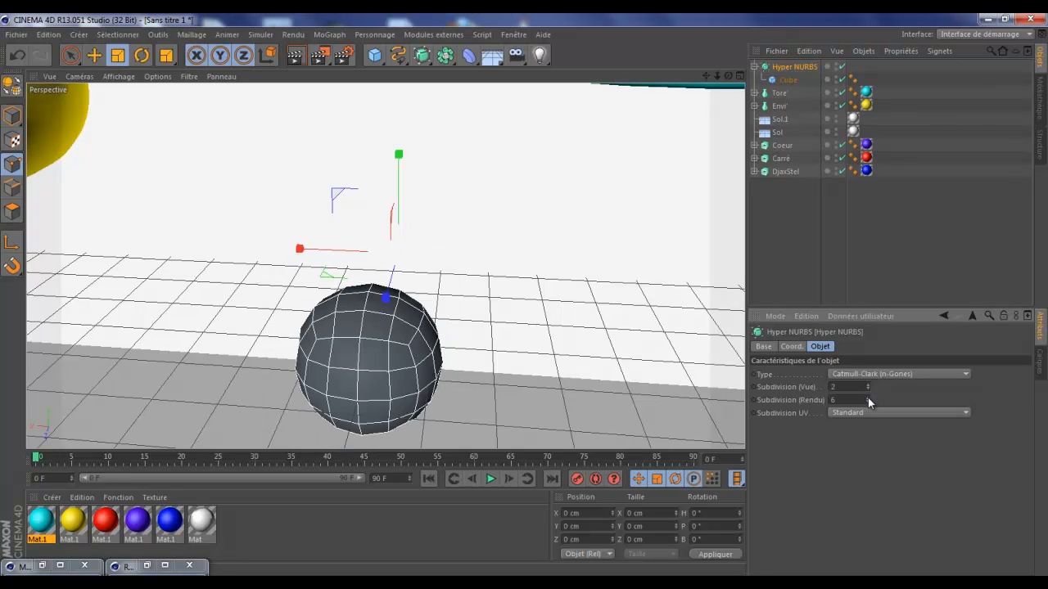
drag(867, 390, 866, 387)
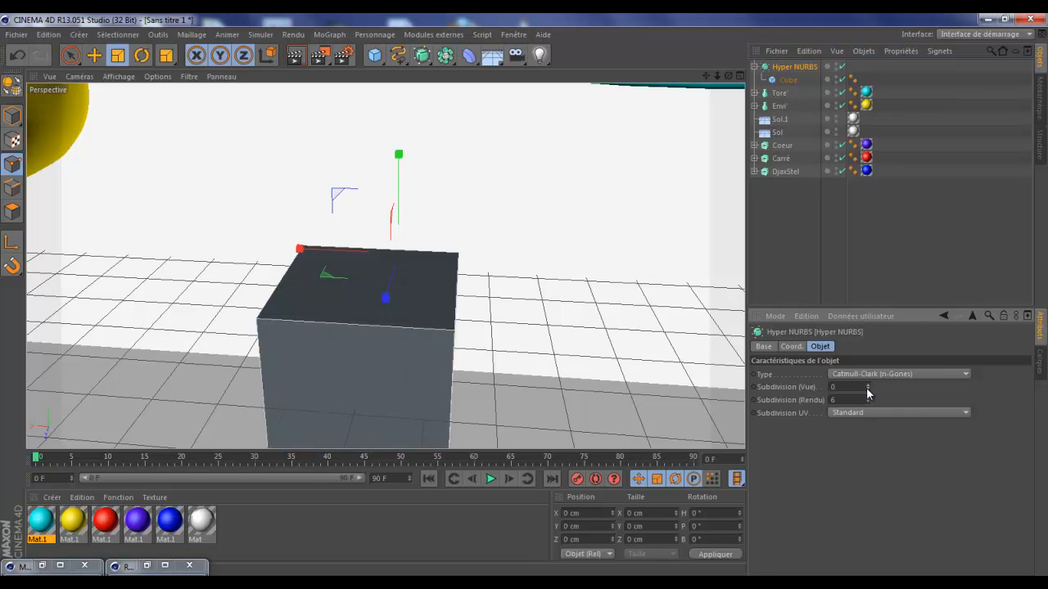
drag(867, 387, 866, 387)
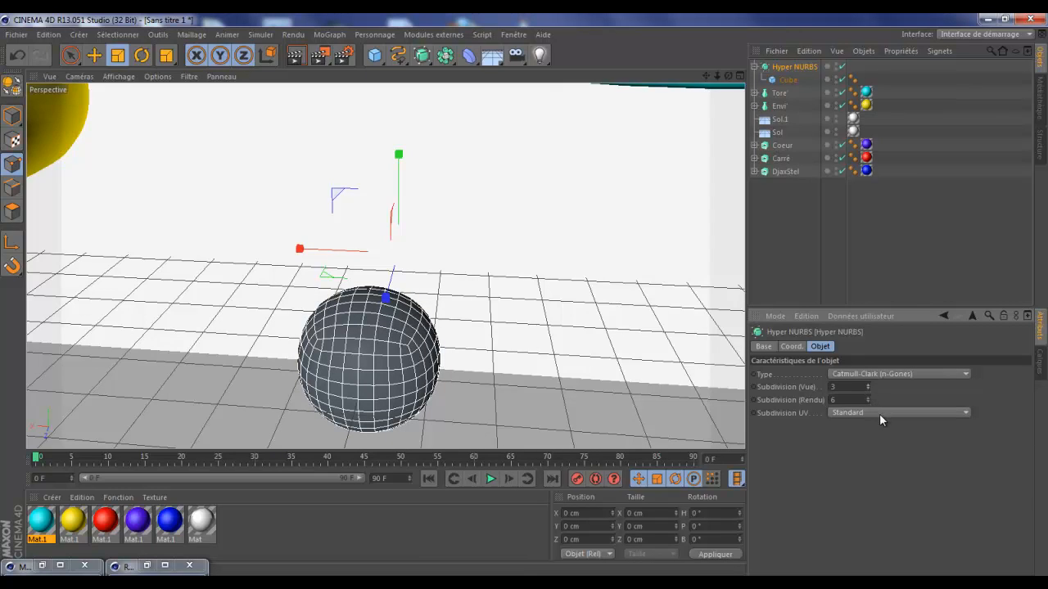
Step: Try the Délimitation and Arêtes UV subdivision options on the Hyper NURBS and restore Standard
click(882, 410)
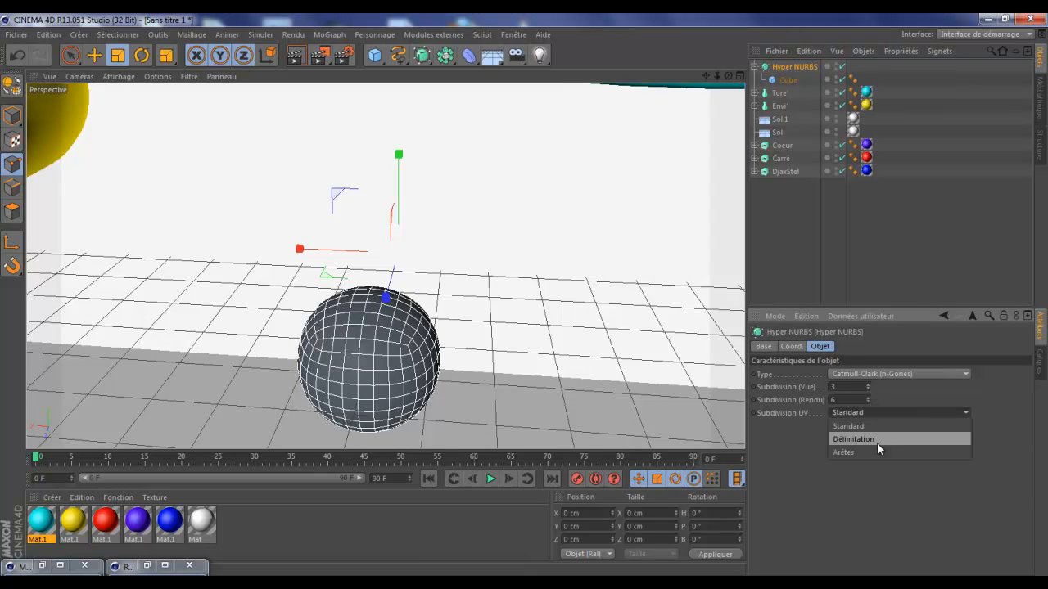
click(876, 442)
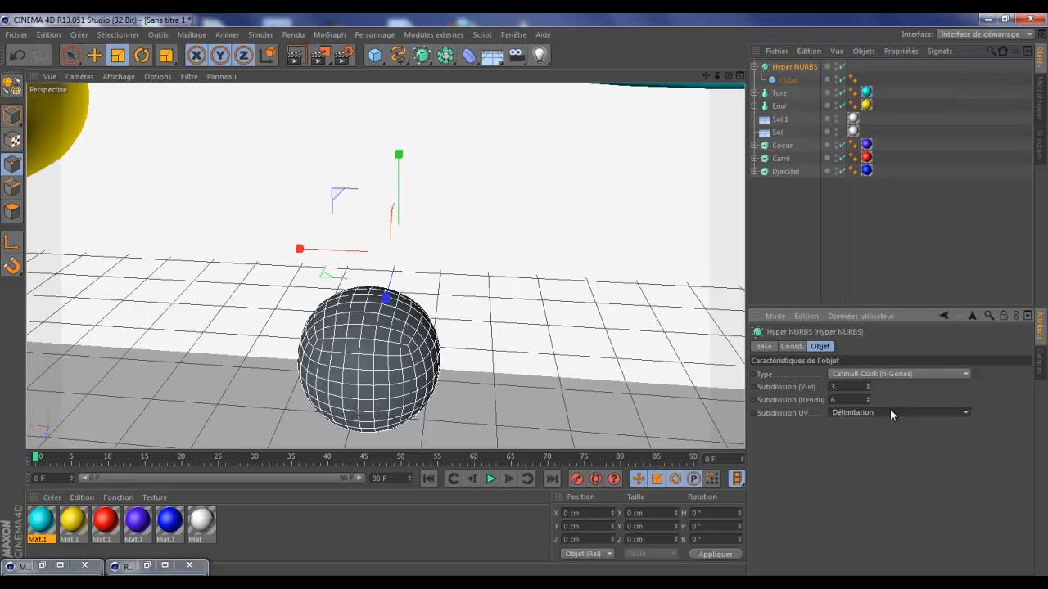
click(890, 411)
click(877, 448)
click(877, 413)
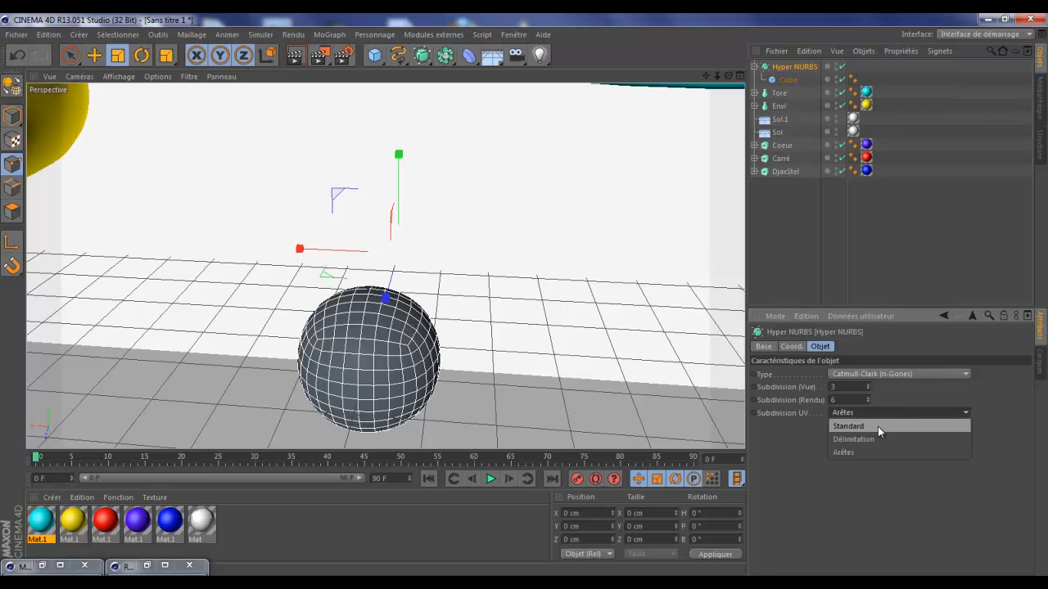
click(878, 426)
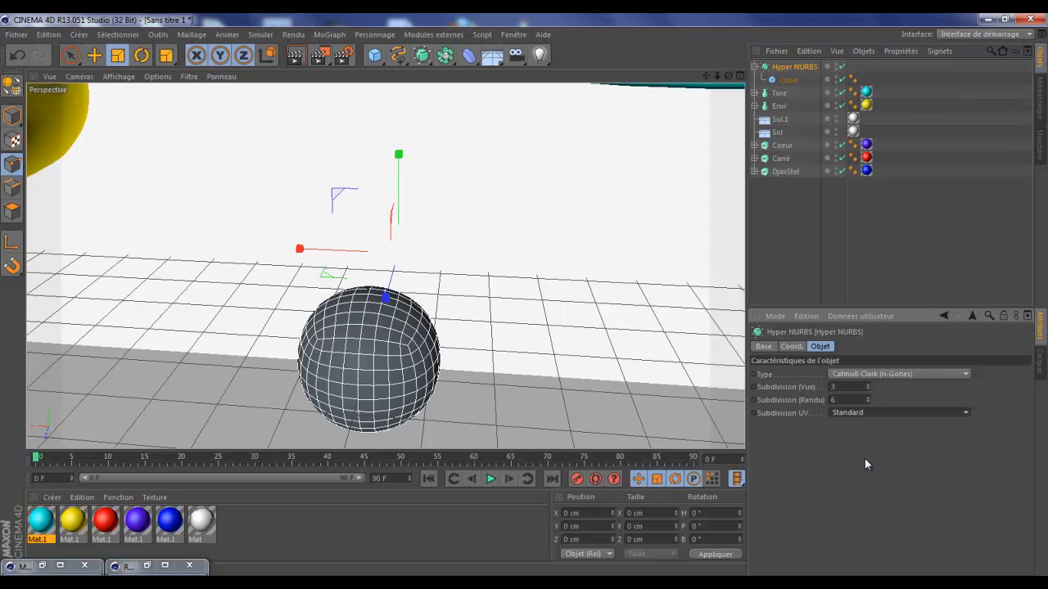
Step: Collapse the Hyper NURBS in the object hierarchy and frame the sphere together with the yellow solid
click(754, 67)
drag(710, 80, 641, 157)
scroll(640, 158, down, 3)
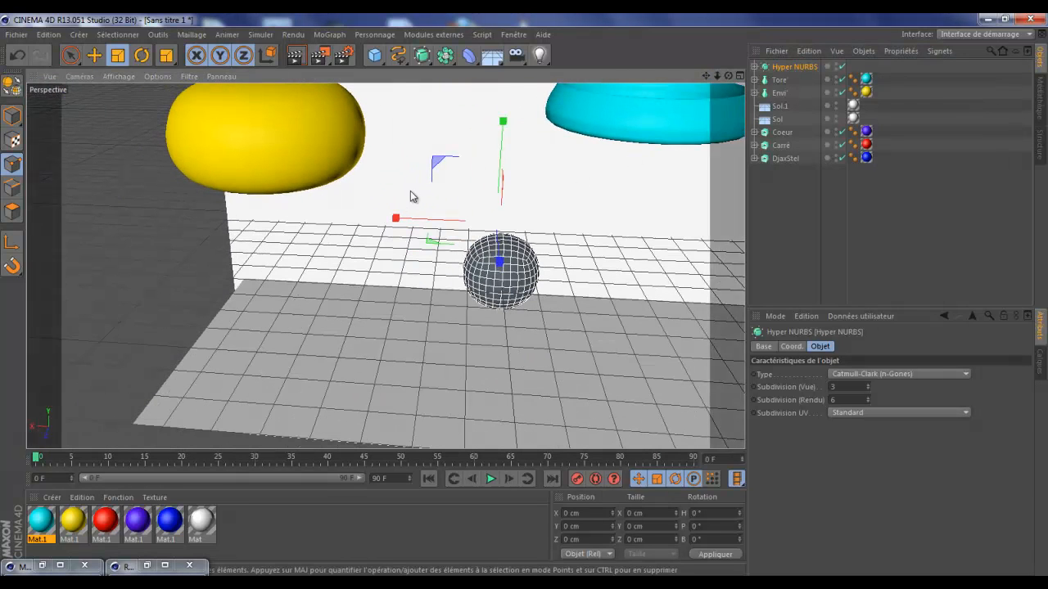
Step: Paste a copy of the yellow material, set its colour to orange, RGB 255, 97, 0, and minimise the material editor
click(42, 525)
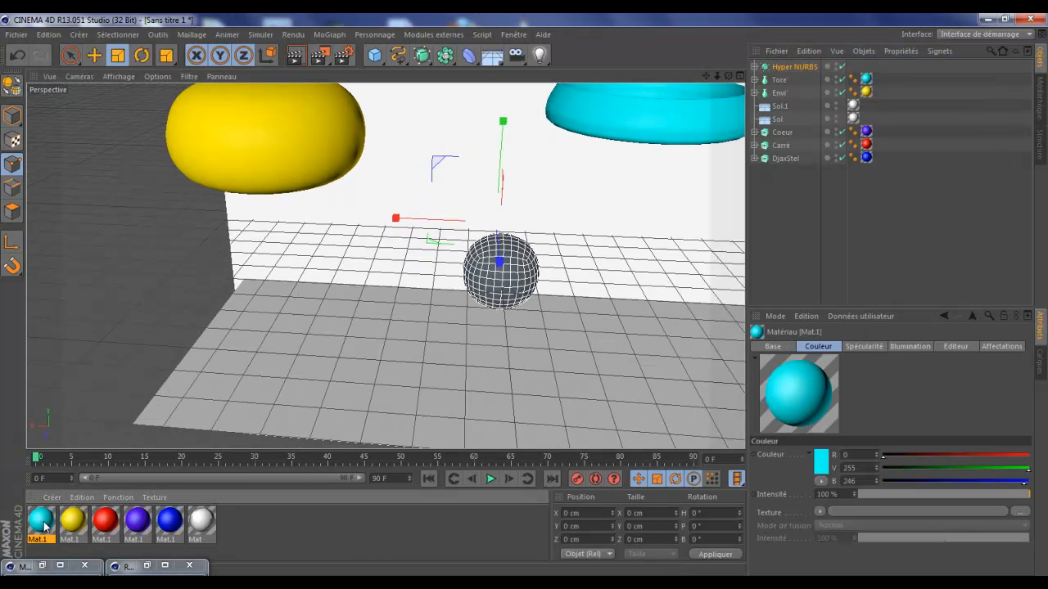
key(ctrl+v)
double_click(41, 520)
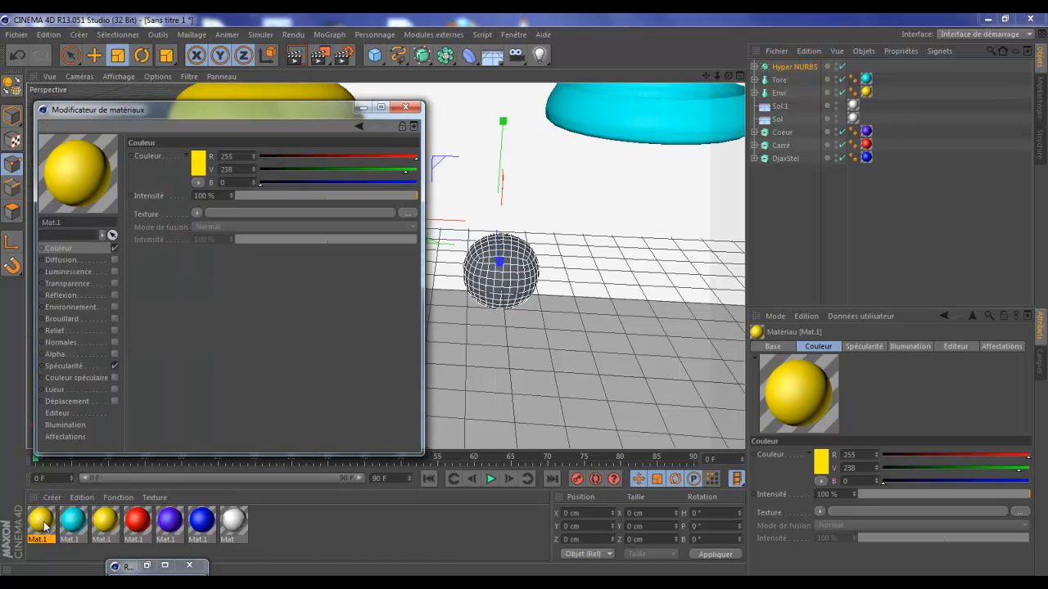
click(201, 161)
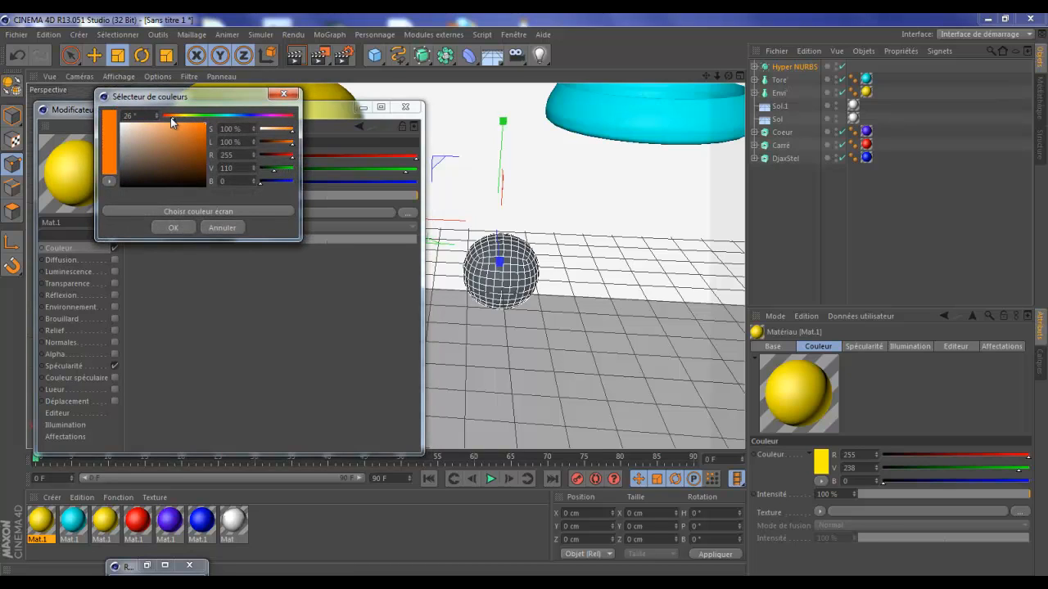
click(173, 228)
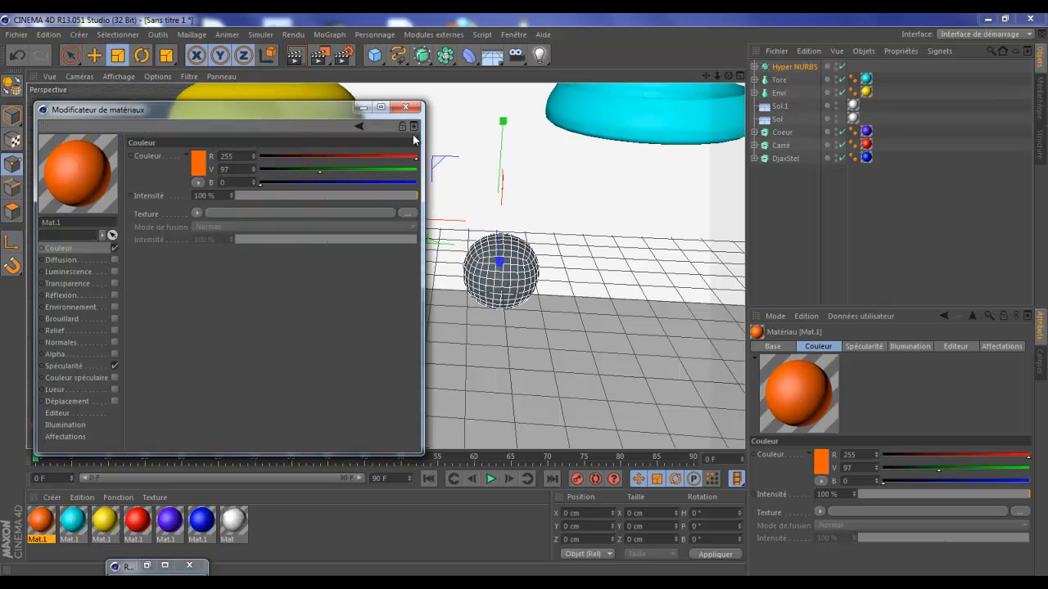
click(362, 109)
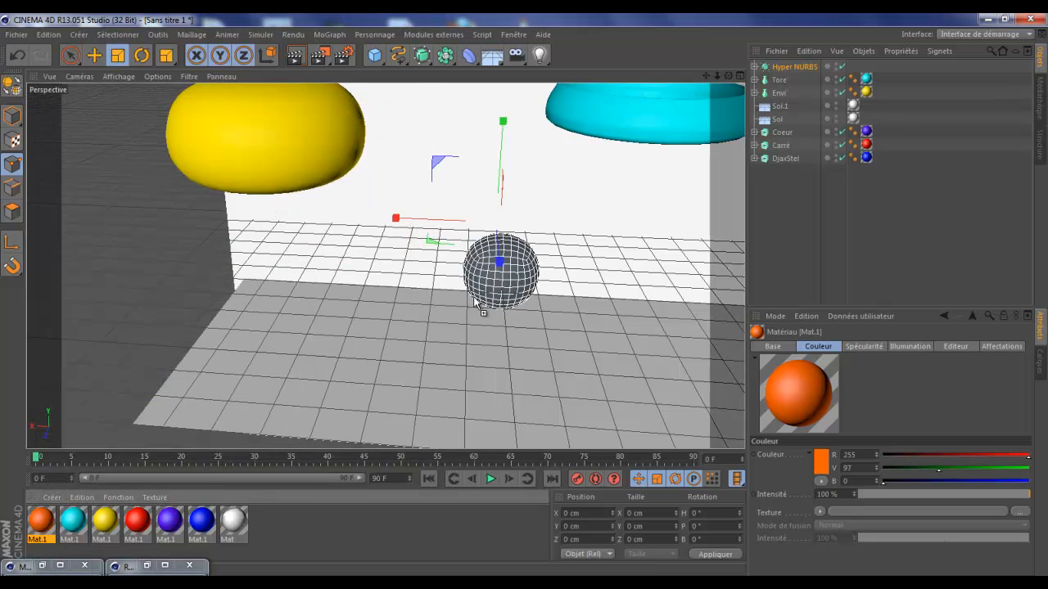
Step: Apply the orange material to the smoothed cube and rename its Hyper NURBS object "Nurbs Cube"
drag(500, 279, 500, 279)
drag(729, 76, 524, 295)
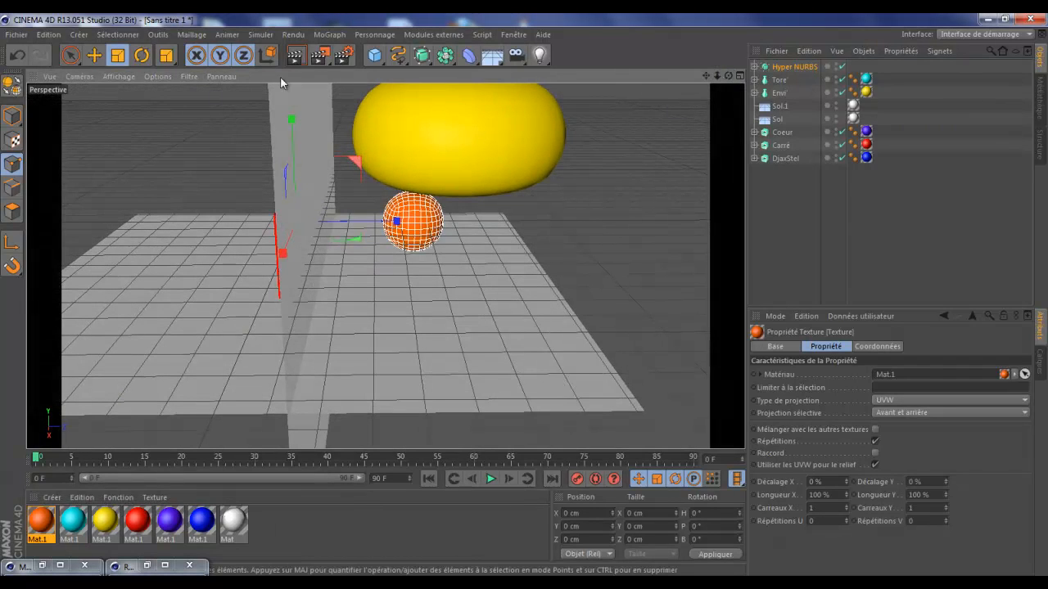
double_click(786, 66)
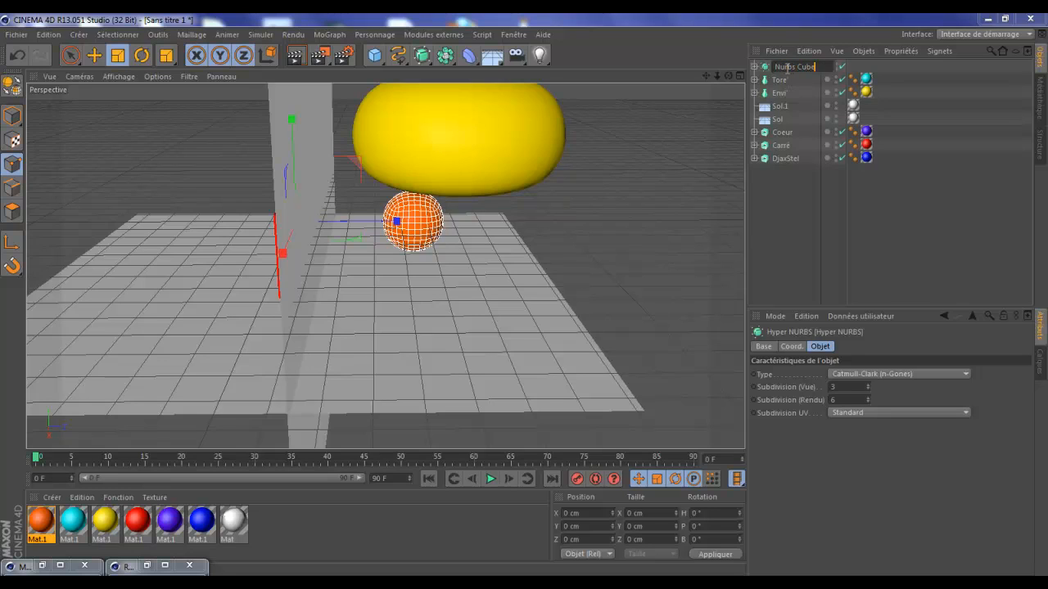
key(Return)
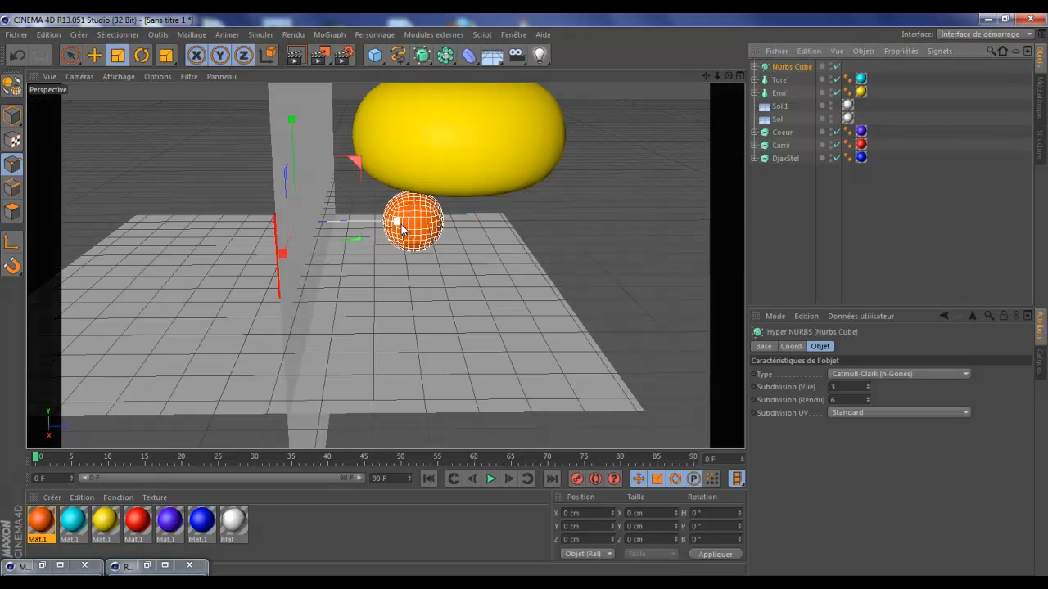
Step: Move the cyan ring down and across the stage until it sits next to the orange Nurbs Cube
click(778, 80)
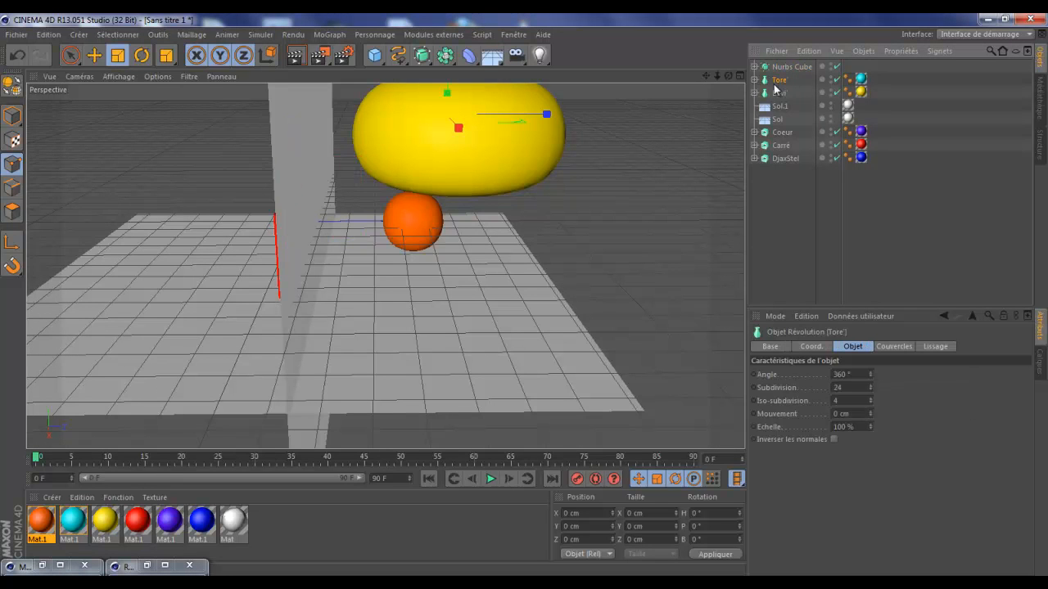
drag(728, 76, 513, 296)
click(93, 56)
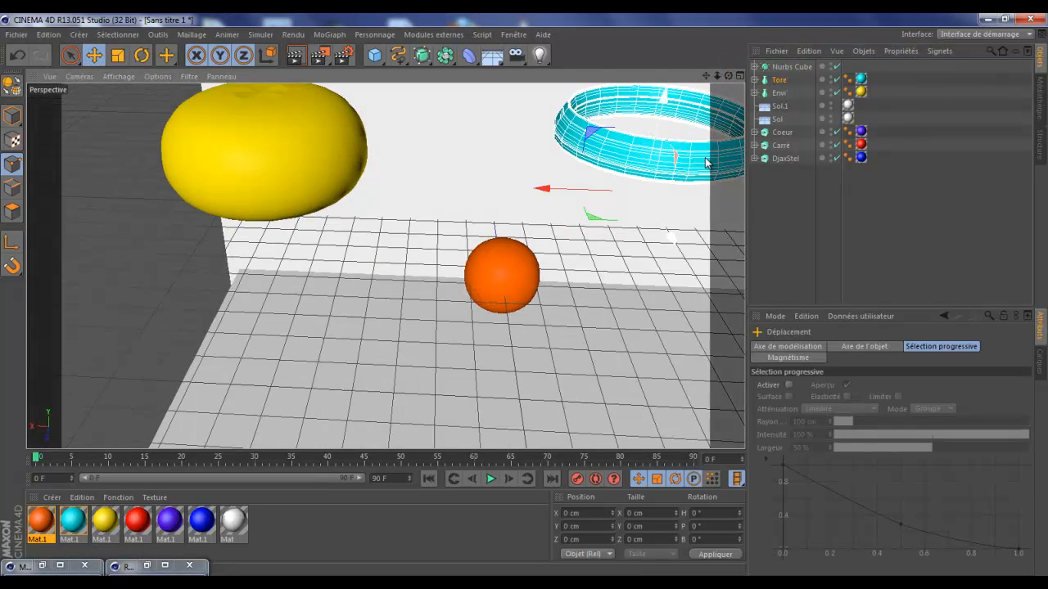
drag(654, 199, 629, 303)
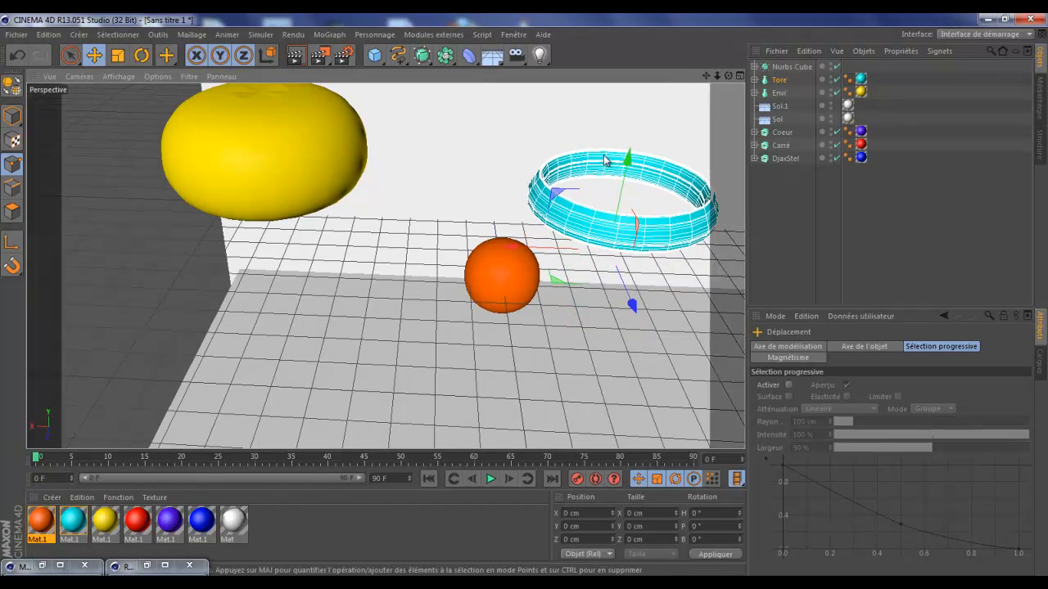
drag(627, 161, 635, 244)
mouse_move(615, 373)
mouse_down()
mouse_move(613, 355)
mouse_move(604, 359)
mouse_up()
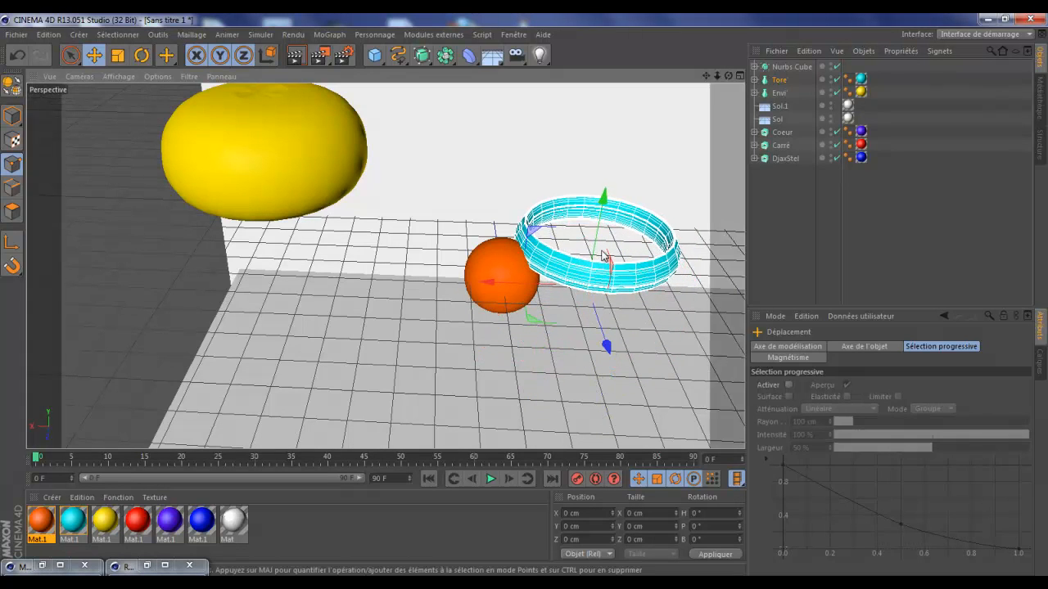
mouse_move(610, 236)
mouse_down()
mouse_move(611, 270)
mouse_move(619, 223)
mouse_up()
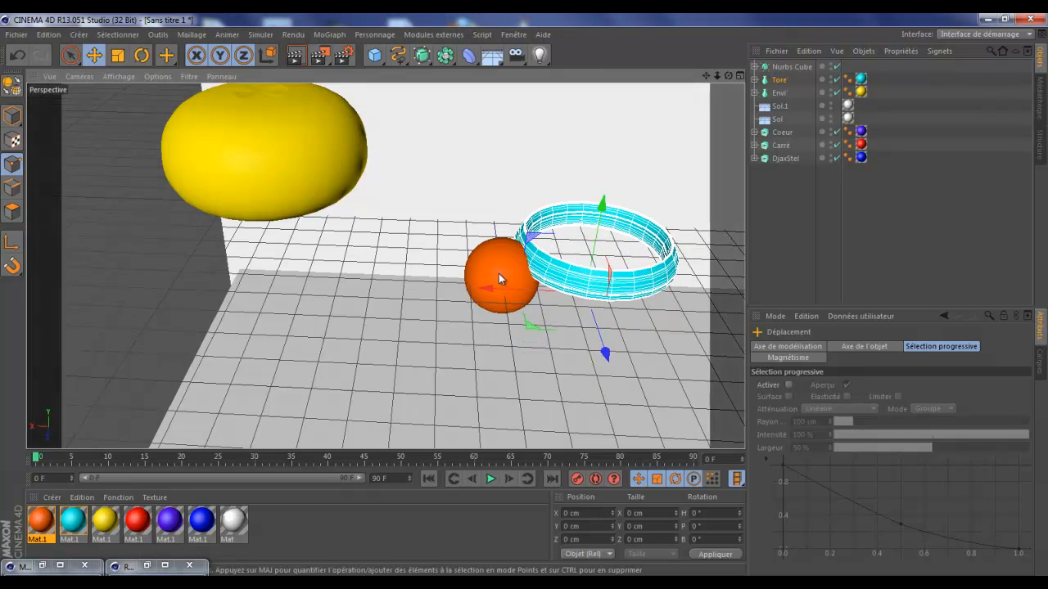
Step: Move the orange Nurbs Cube above the cyan ring and raise the ring around its lower part
click(782, 67)
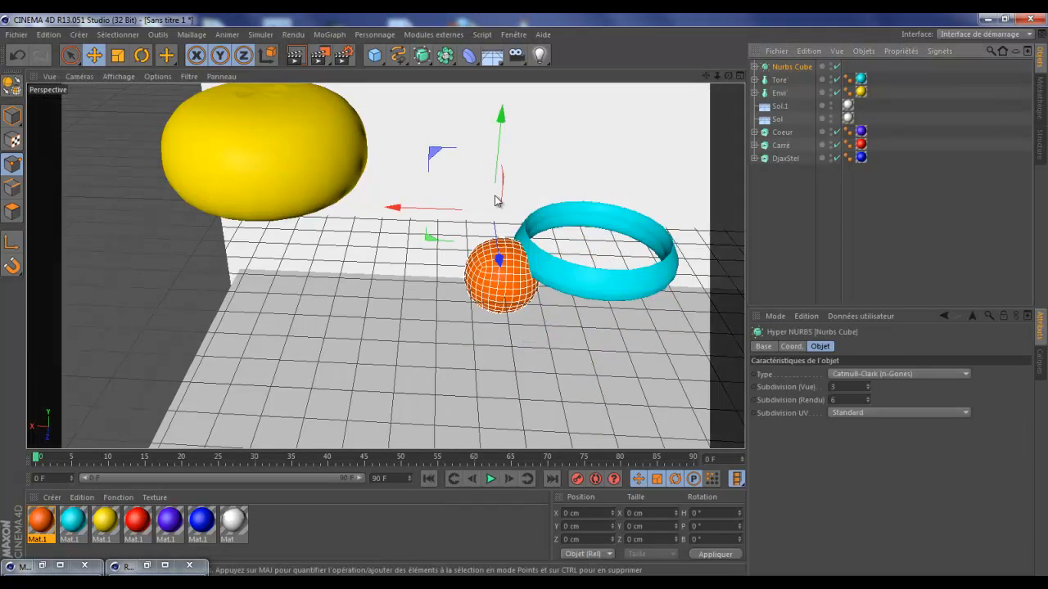
drag(445, 210, 526, 218)
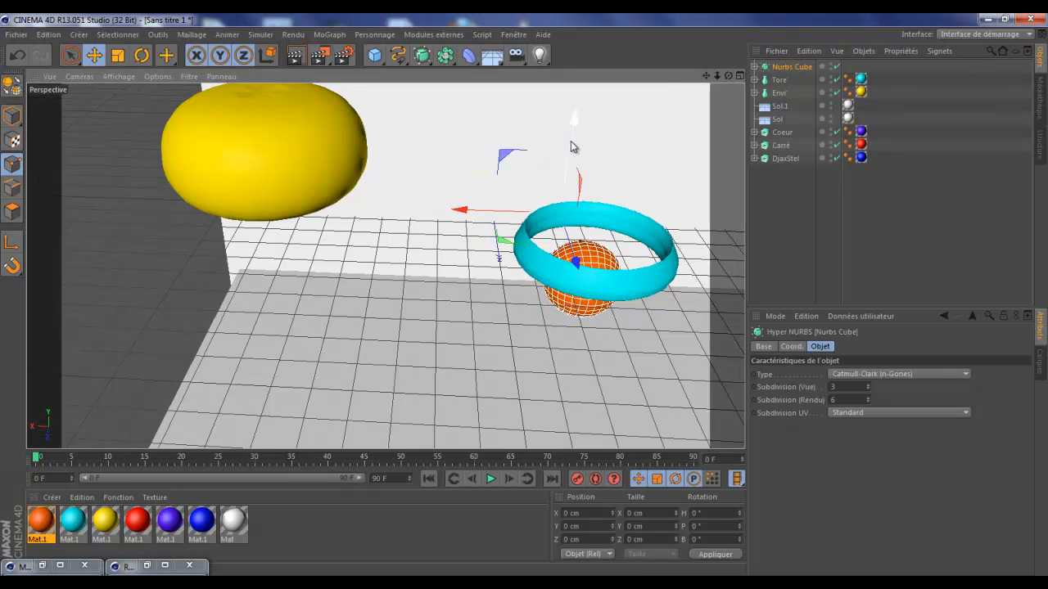
drag(576, 151, 526, 300)
click(612, 231)
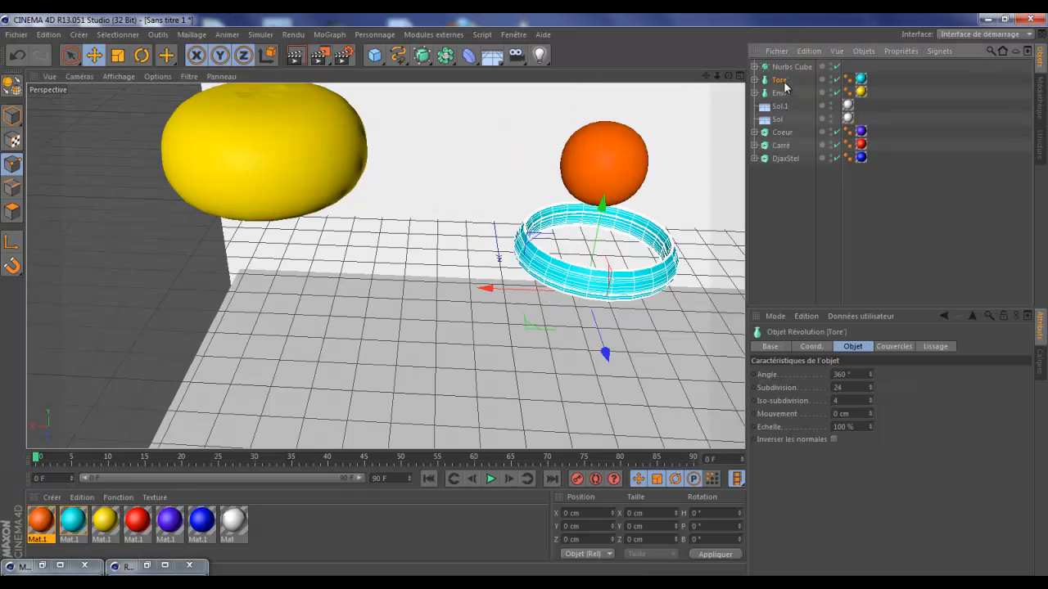
drag(613, 233, 610, 167)
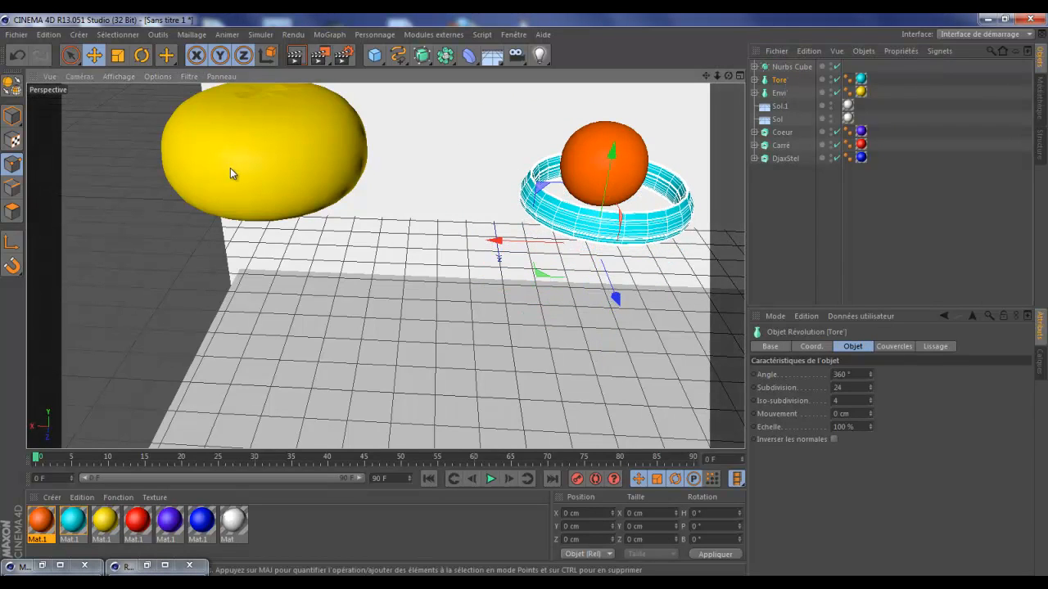
Step: Move the yellow solid beneath the orange Nurbs Cube and fit the cyan ring around the solid's upper part
click(780, 93)
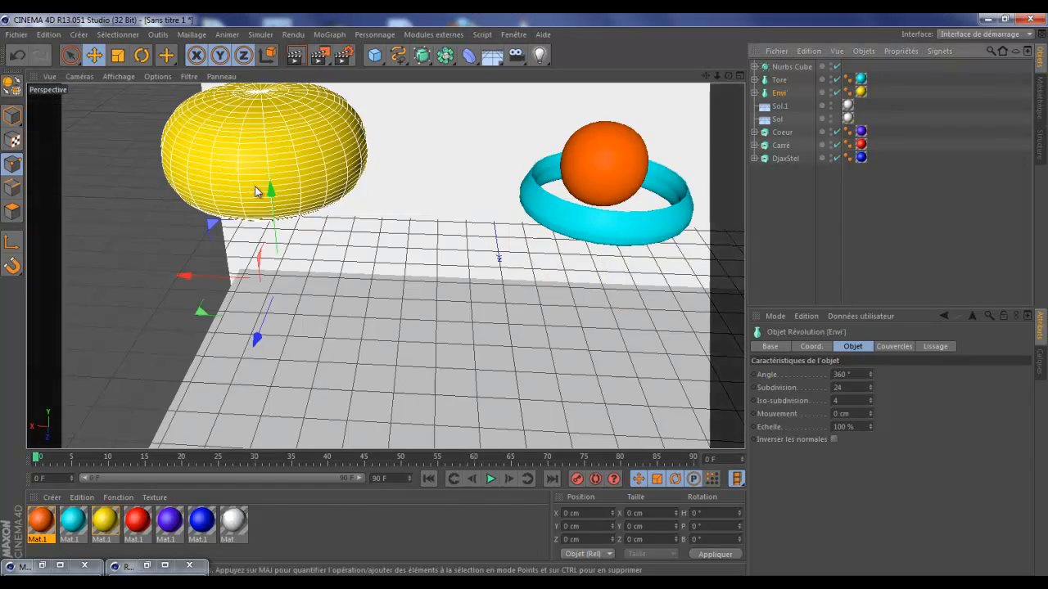
drag(255, 186, 280, 287)
drag(210, 362, 495, 368)
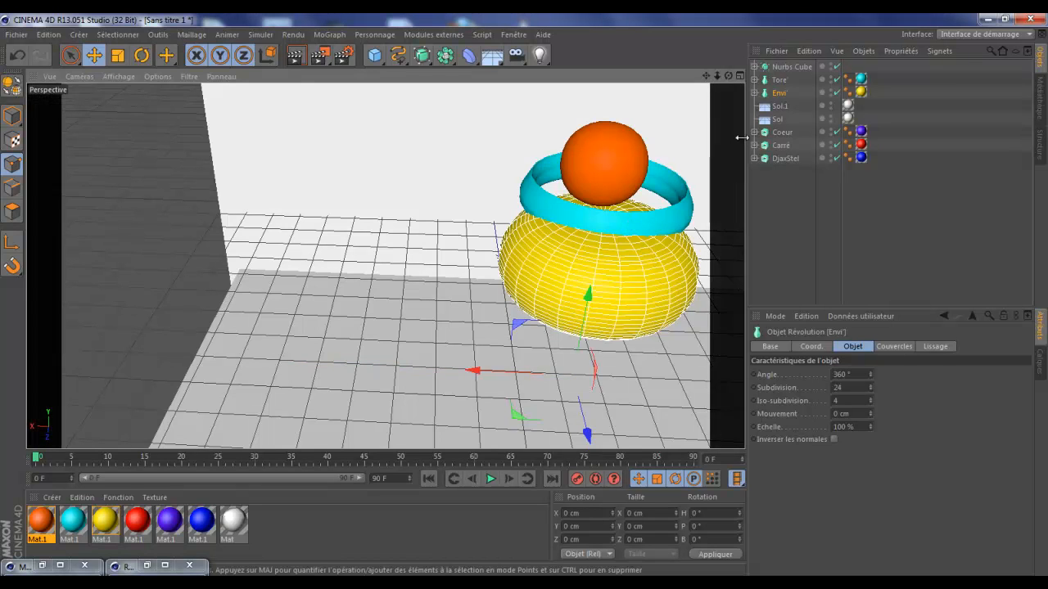
click(782, 78)
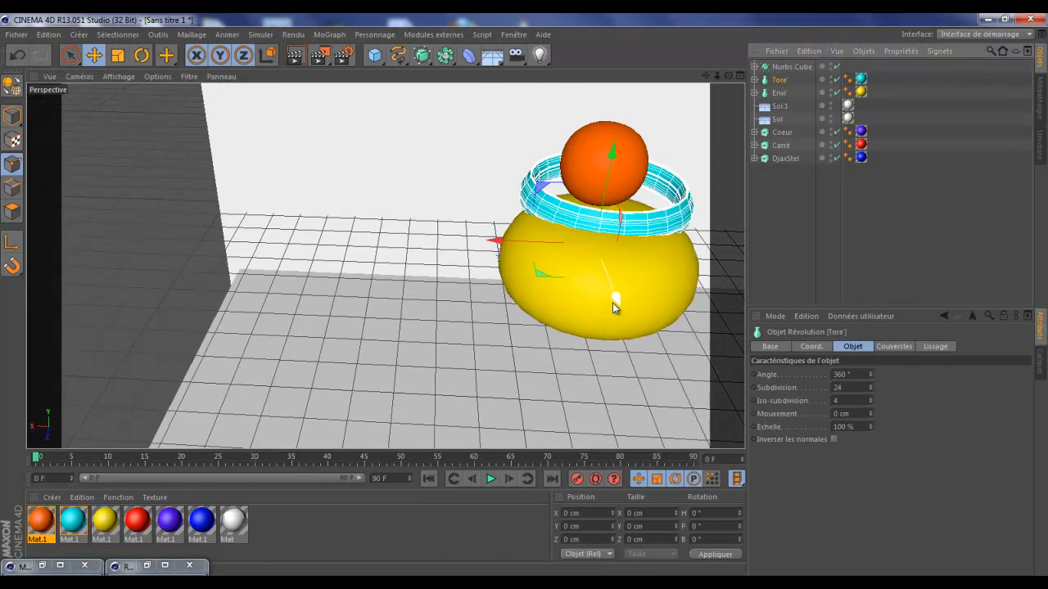
drag(613, 303, 630, 323)
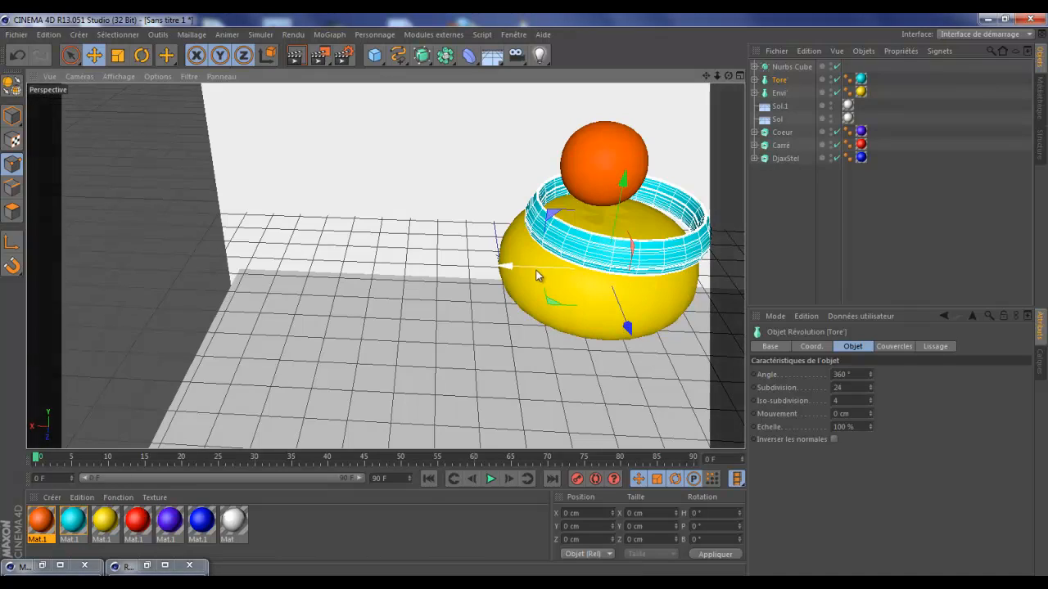
drag(532, 269, 521, 274)
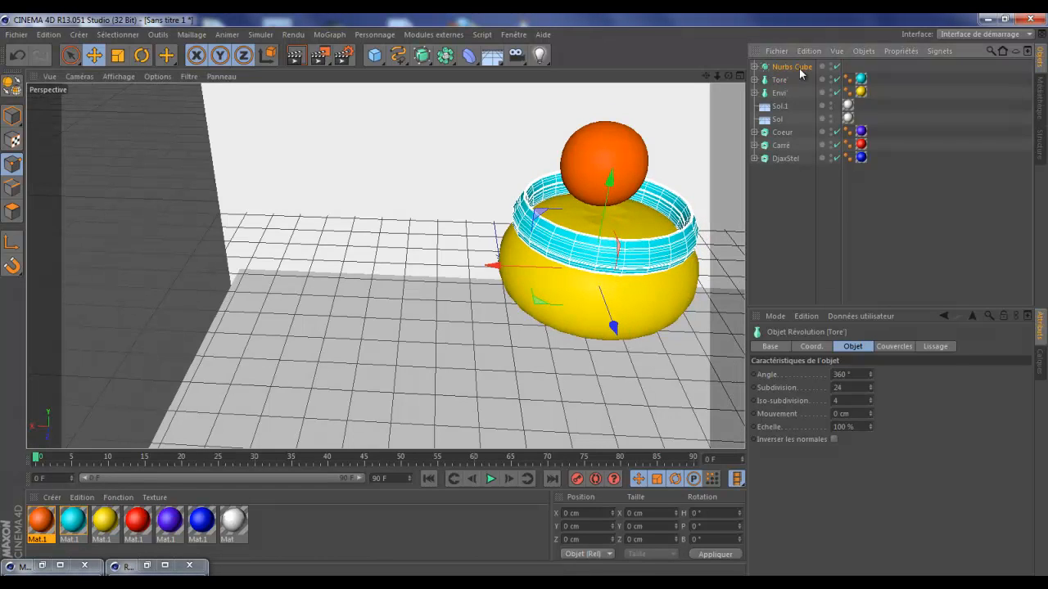
Step: Lower the orange Nurbs Cube slightly onto the yellow solid and centre it inside the cyan ring
click(791, 66)
mouse_move(580, 101)
mouse_down()
mouse_move(583, 122)
mouse_move(589, 104)
mouse_up()
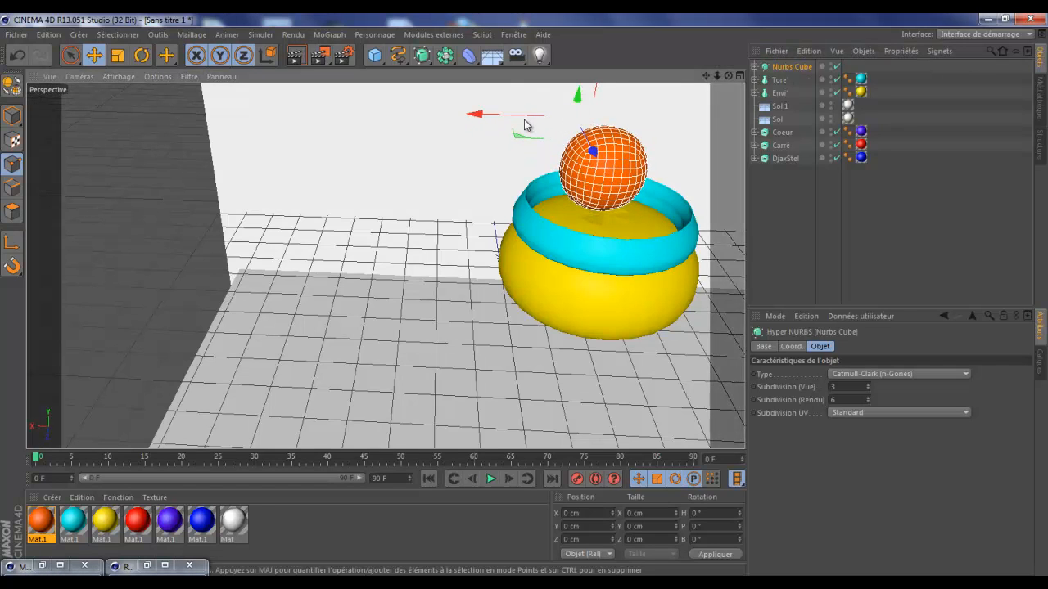
drag(519, 120, 526, 119)
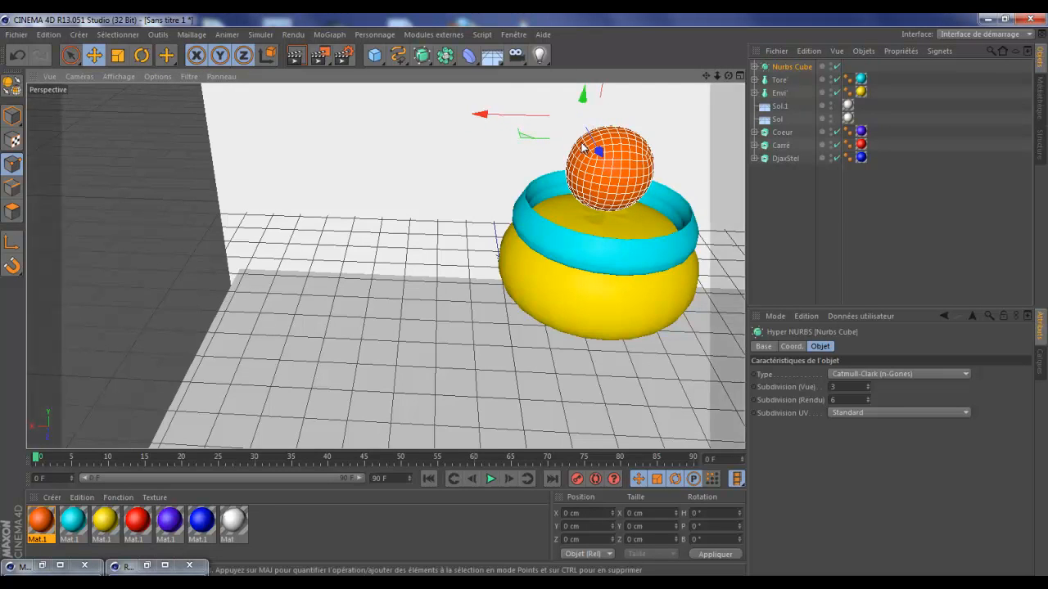
mouse_move(524, 295)
mouse_down()
mouse_move(517, 271)
mouse_move(525, 295)
mouse_up()
Step: Move the heart to the far end beyond the DjaxStel text and centre the text between the heart and the red square
drag(711, 75, 525, 287)
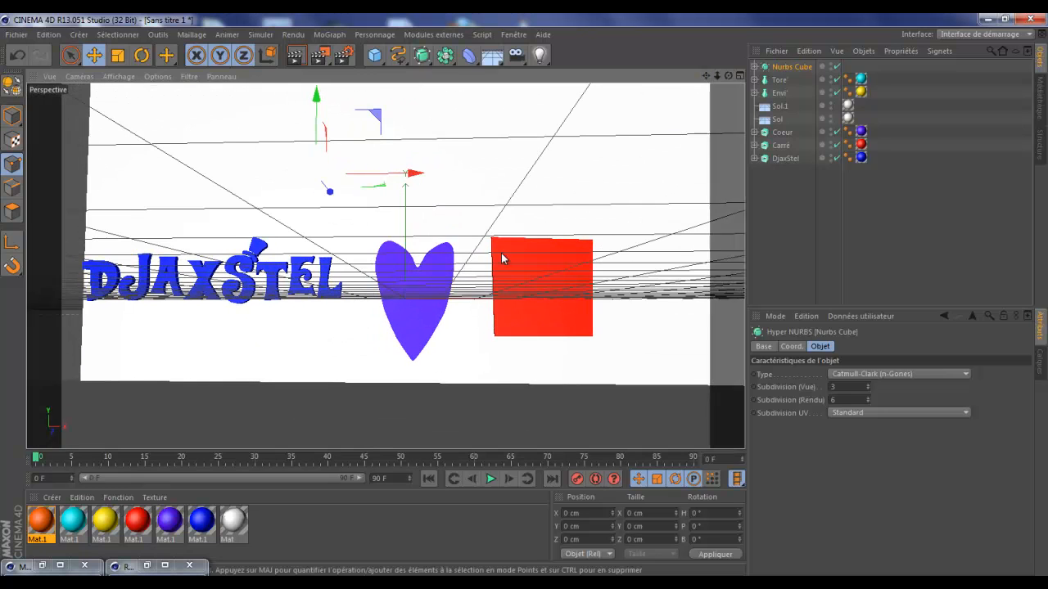
click(781, 132)
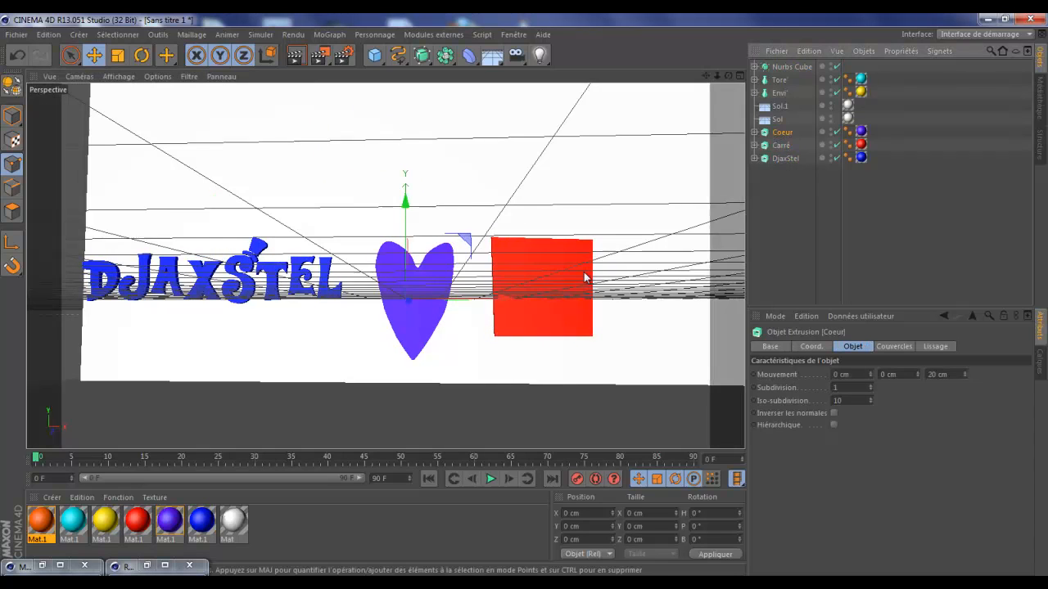
drag(251, 299, 119, 290)
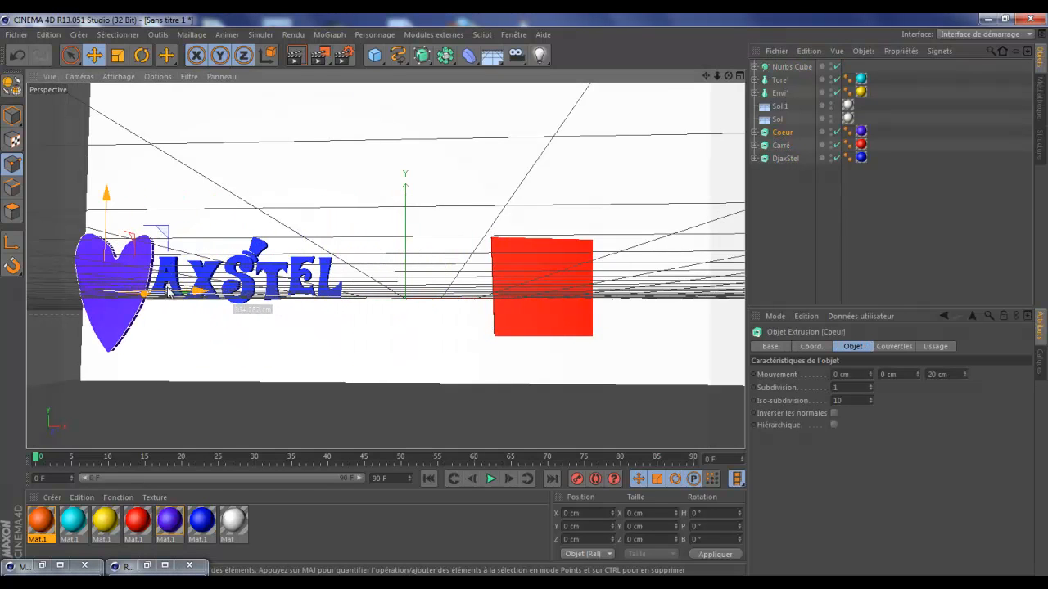
click(786, 158)
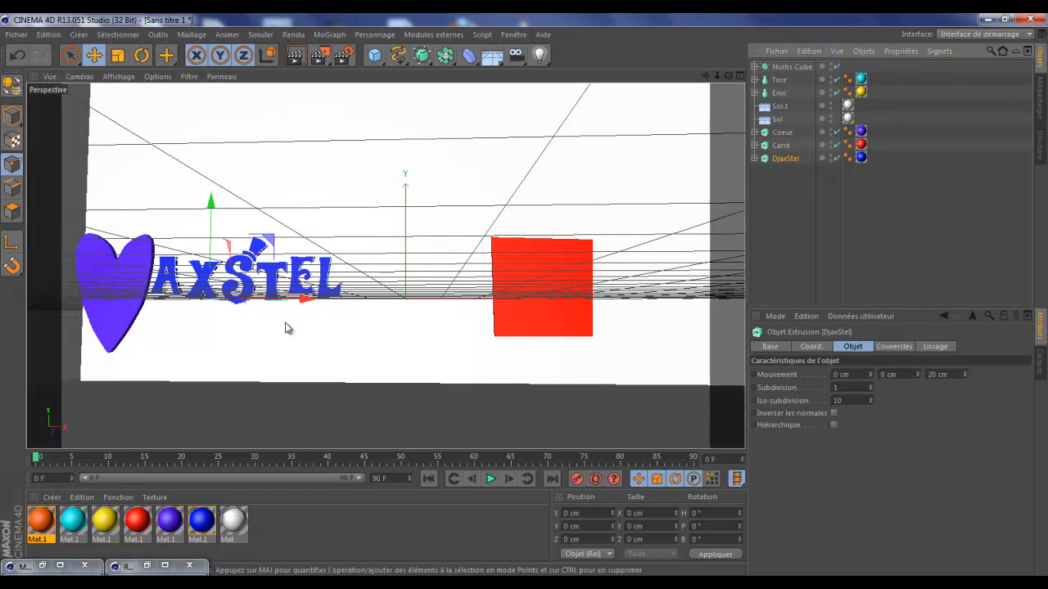
drag(319, 296, 419, 297)
Step: Select the orange Nurbs Cube, cyan ring and yellow solid together, lower the stack towards the floor and shift it closer to the wall
drag(727, 77, 523, 294)
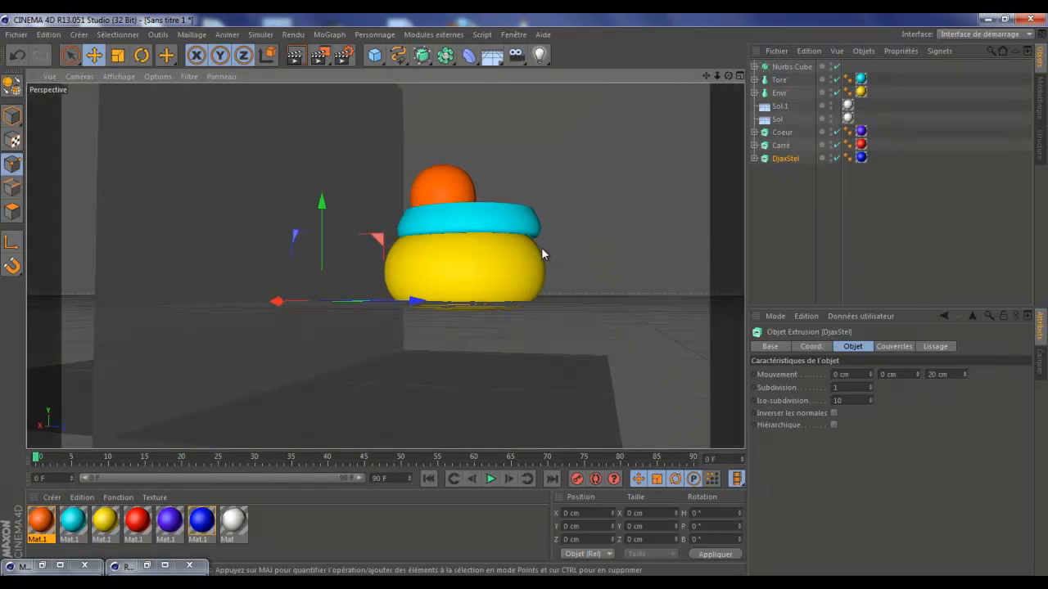
click(792, 67)
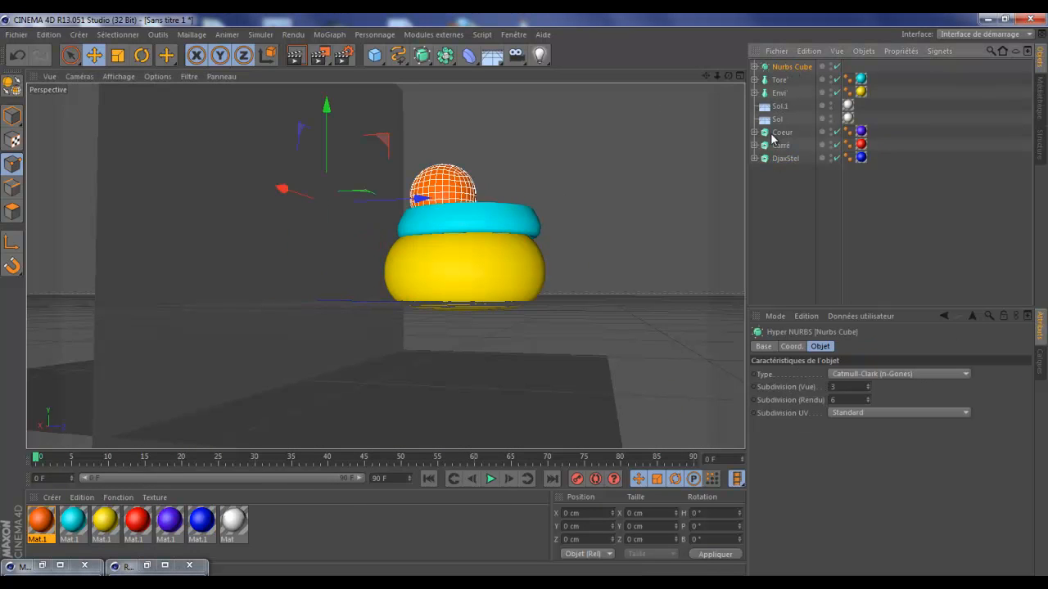
ctrl+click(779, 80)
ctrl+click(778, 92)
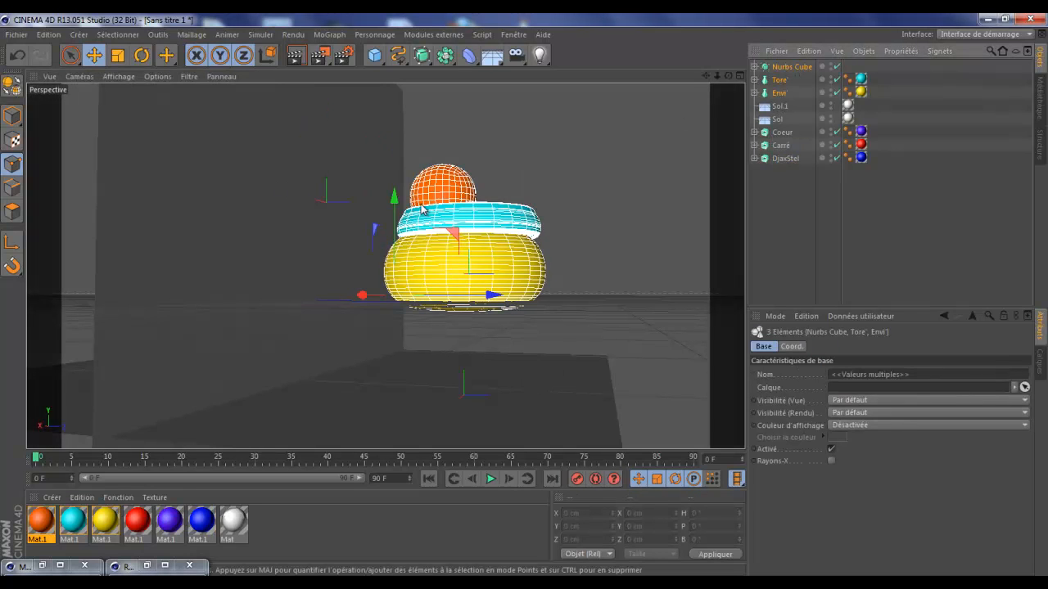
drag(395, 199, 394, 247)
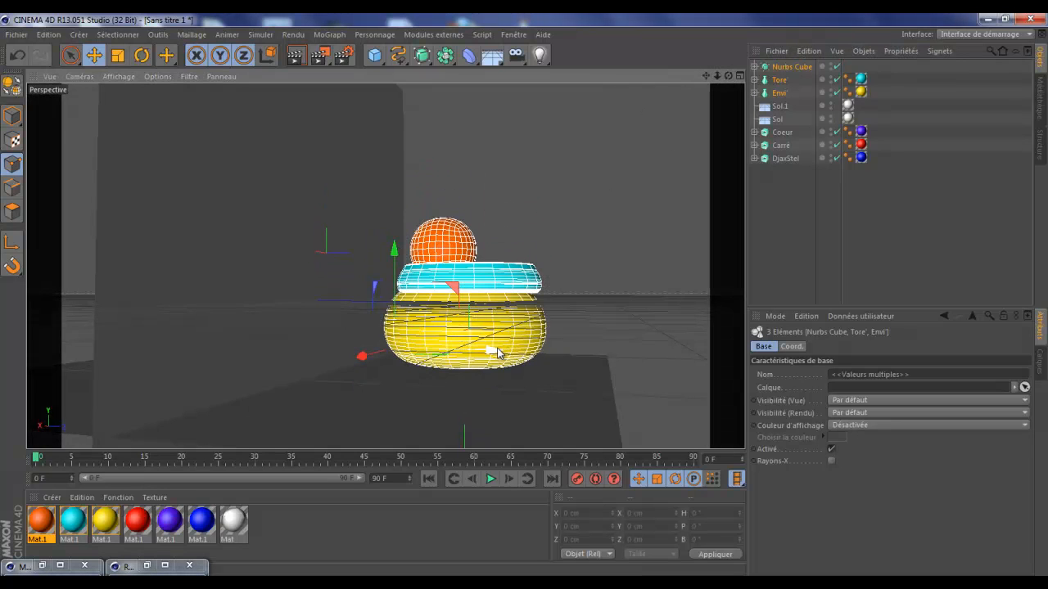
drag(496, 351, 460, 354)
Step: Frame the heart, the DjaxStel text and the red square at an angle and render the view
drag(729, 76, 524, 301)
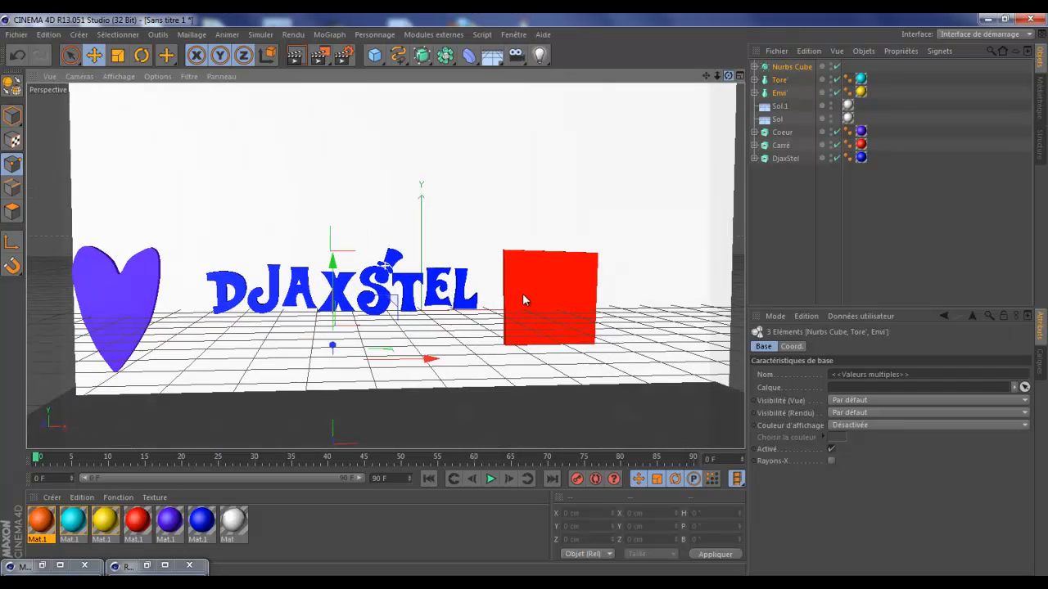
drag(708, 77, 531, 298)
scroll(683, 123, up, 4)
scroll(683, 123, down, 1)
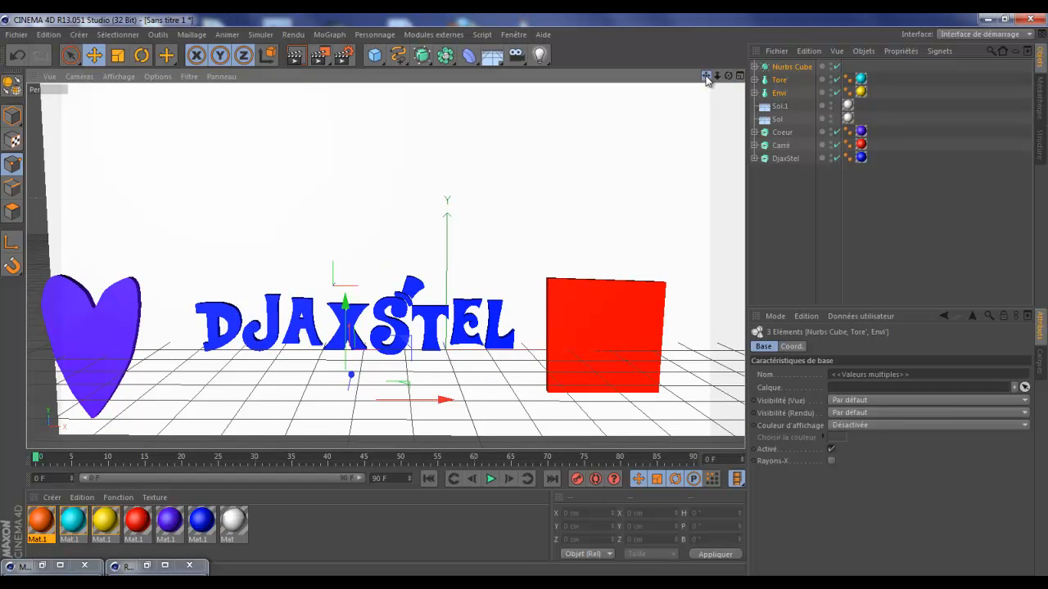
drag(708, 78, 528, 303)
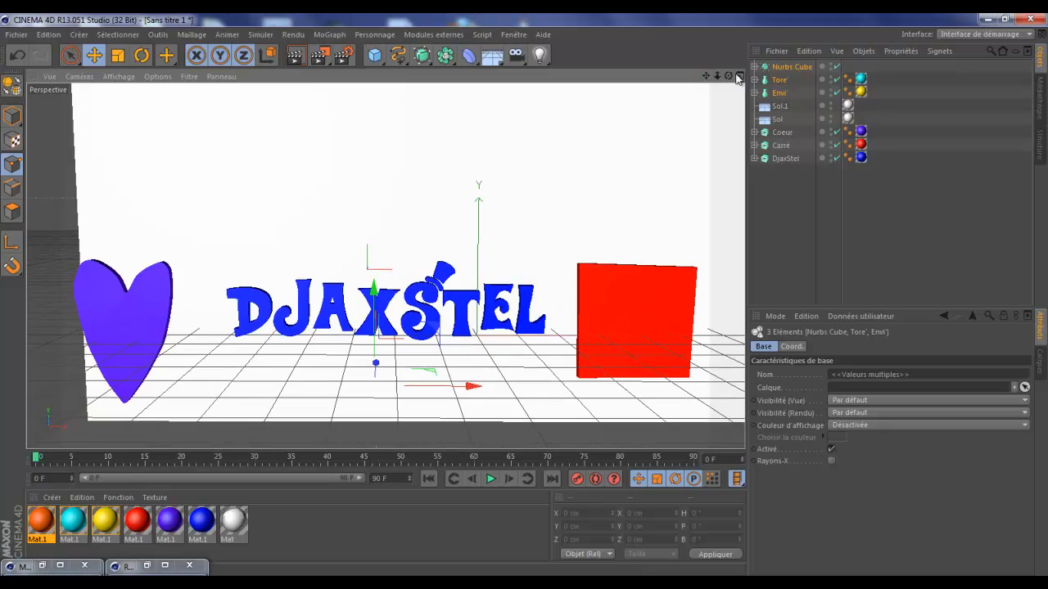
drag(728, 75, 526, 300)
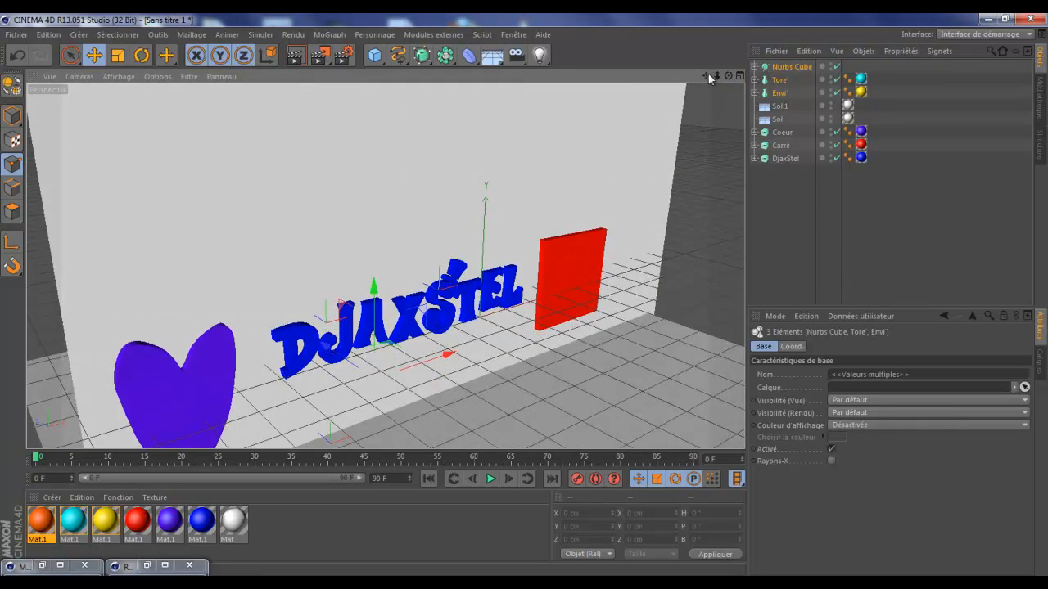
drag(709, 77, 526, 300)
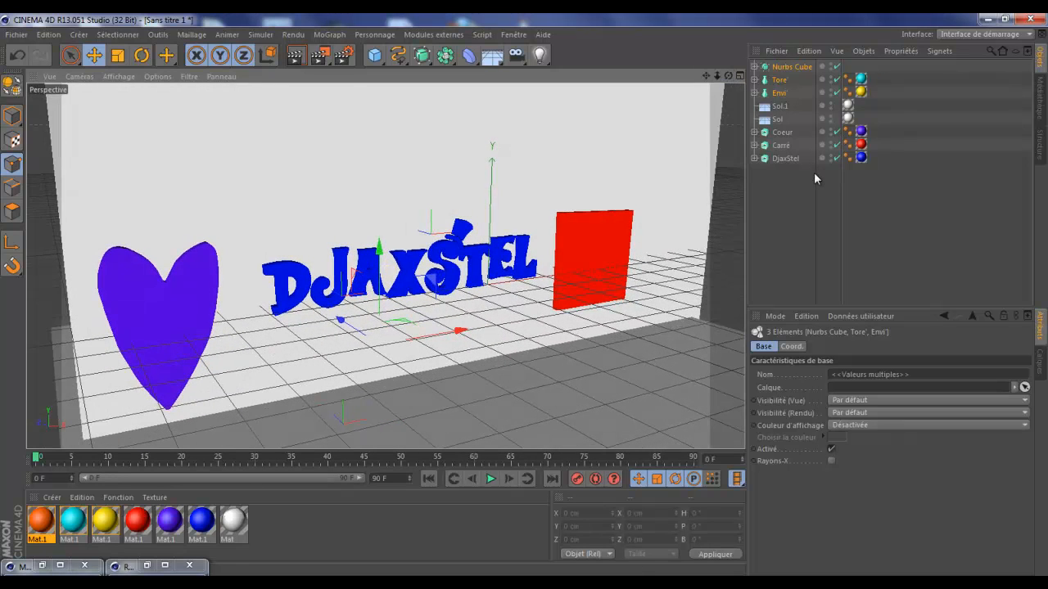
click(297, 56)
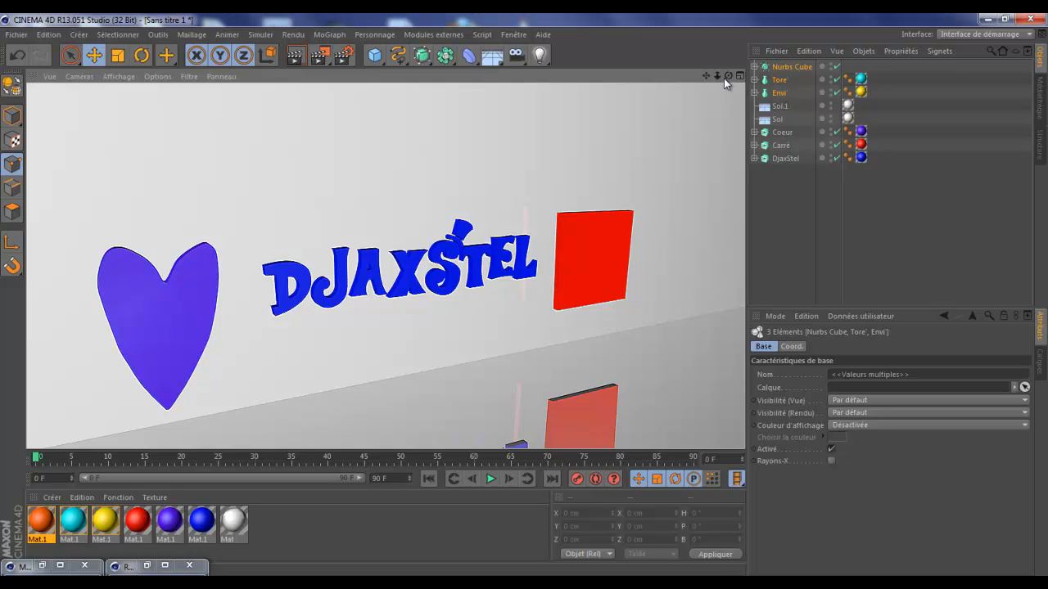
Step: Add an Omni light to the scene, raise it above the text and move it out in front of the objects
click(538, 54)
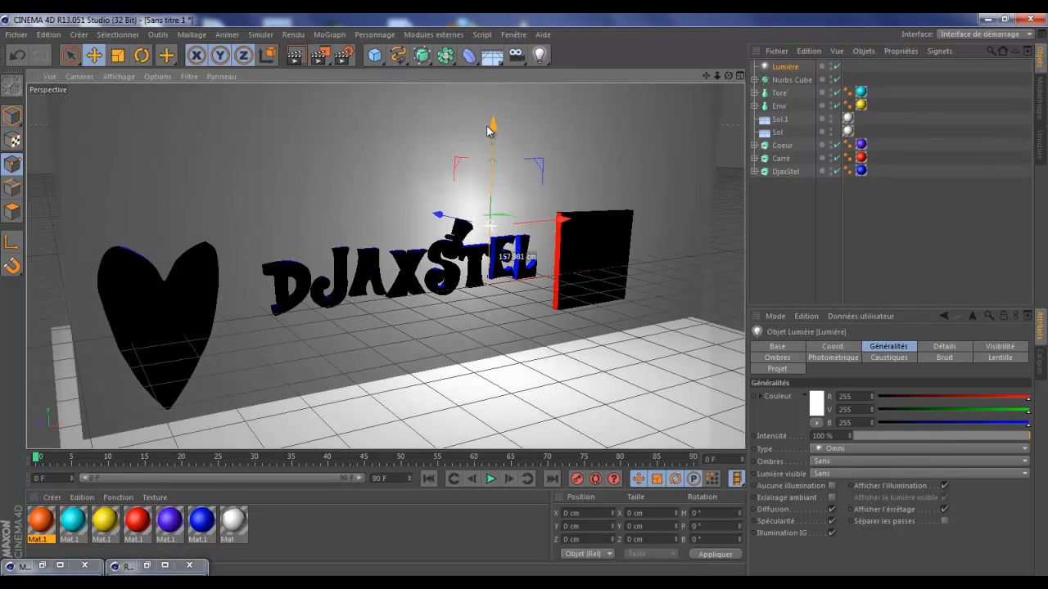
drag(490, 131, 490, 115)
mouse_move(458, 199)
mouse_down()
mouse_move(620, 282)
mouse_move(686, 279)
mouse_move(524, 291)
mouse_up()
Step: Render the lit heart, text and square from the current angle and again from a more frontal one
click(296, 55)
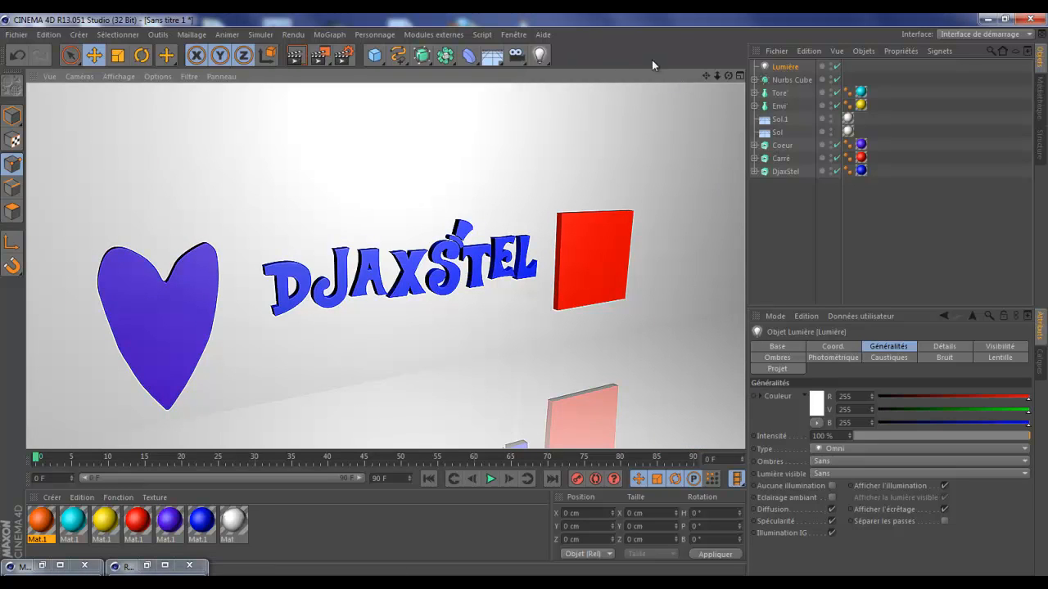
drag(727, 75, 526, 299)
click(302, 63)
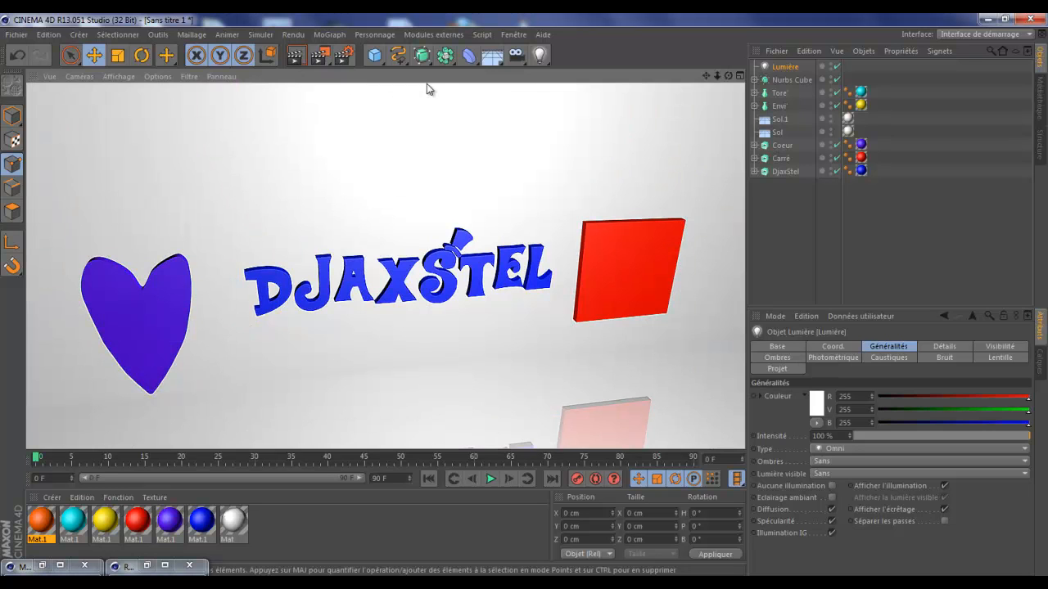
Step: Duplicate the Omni light, move the copy out in front of the orange, cyan and yellow stack and raise it
drag(728, 76, 525, 301)
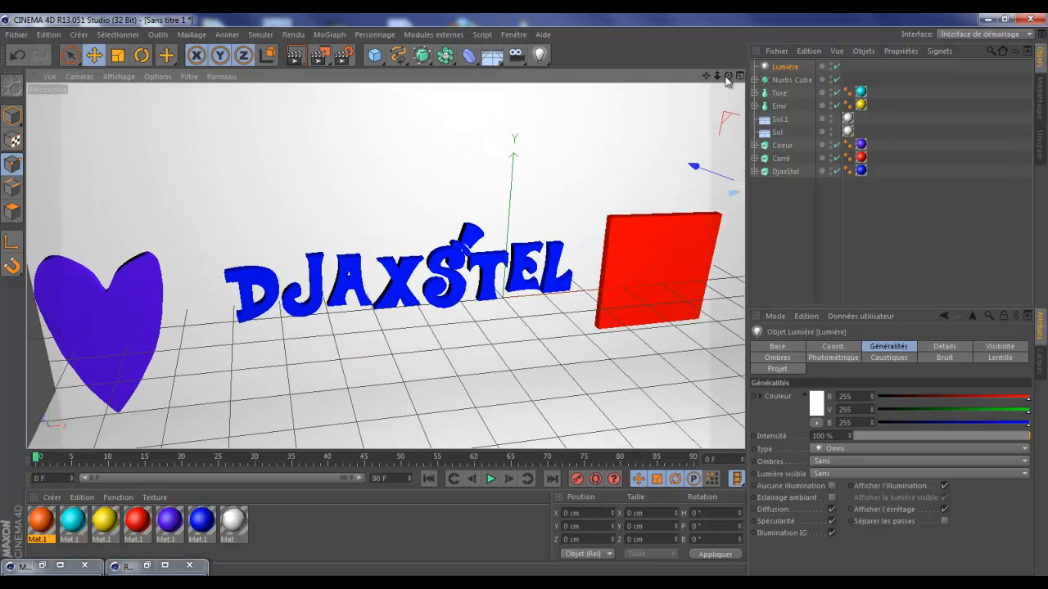
drag(725, 80, 525, 300)
scroll(655, 203, down, 2)
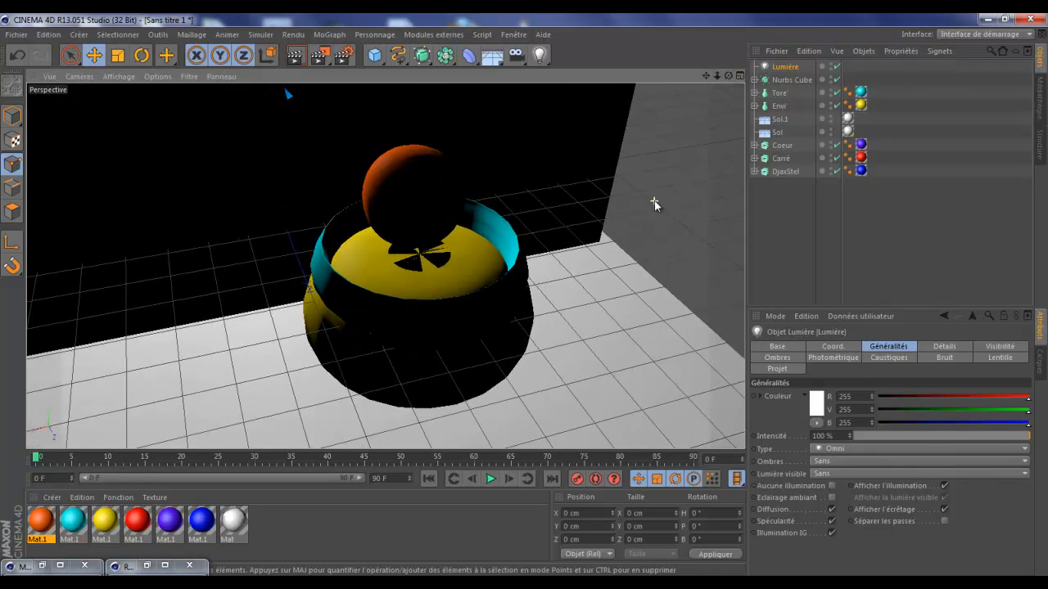
scroll(655, 203, down, 1)
drag(706, 77, 521, 300)
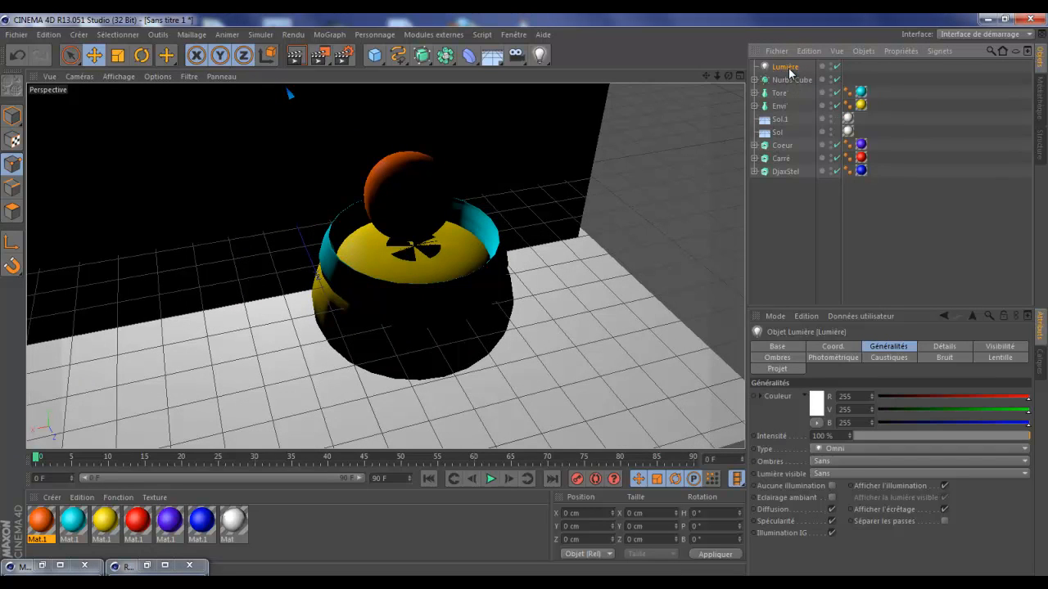
key(ctrl+v)
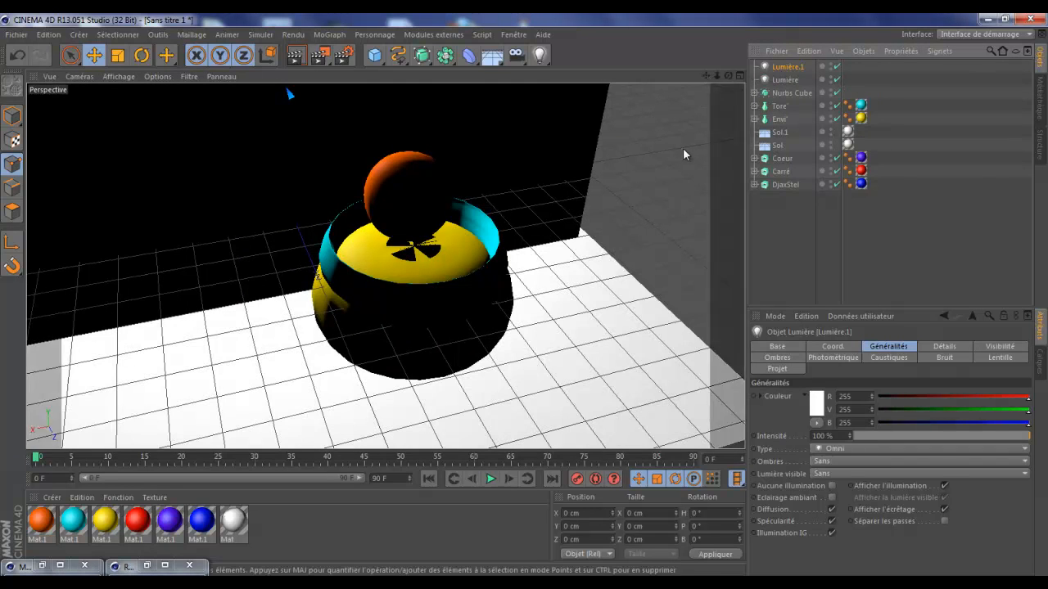
scroll(684, 156, down, 3)
drag(706, 75, 528, 310)
drag(369, 155, 533, 304)
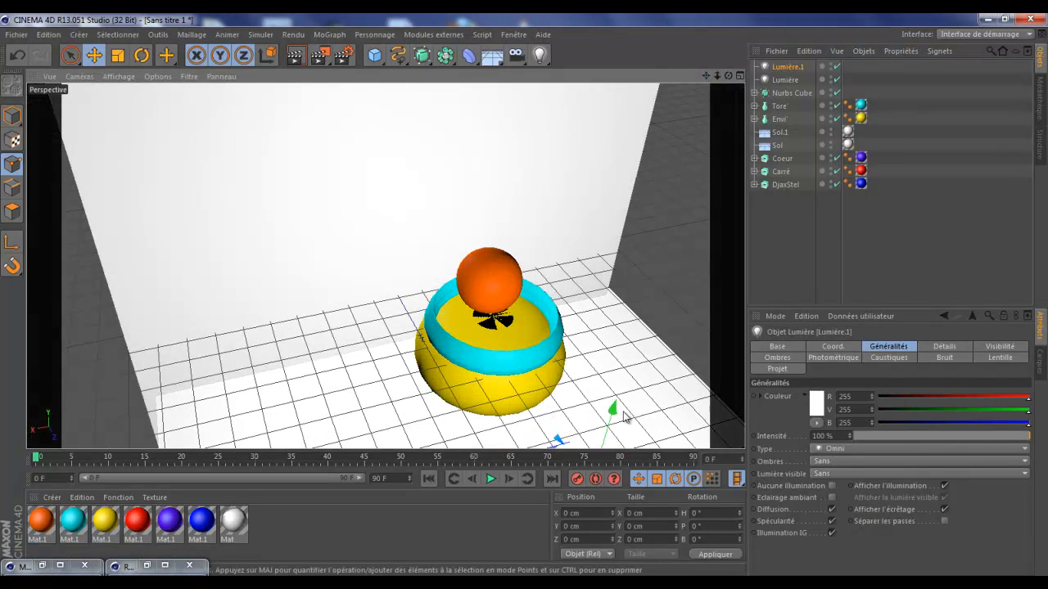
drag(612, 413, 639, 326)
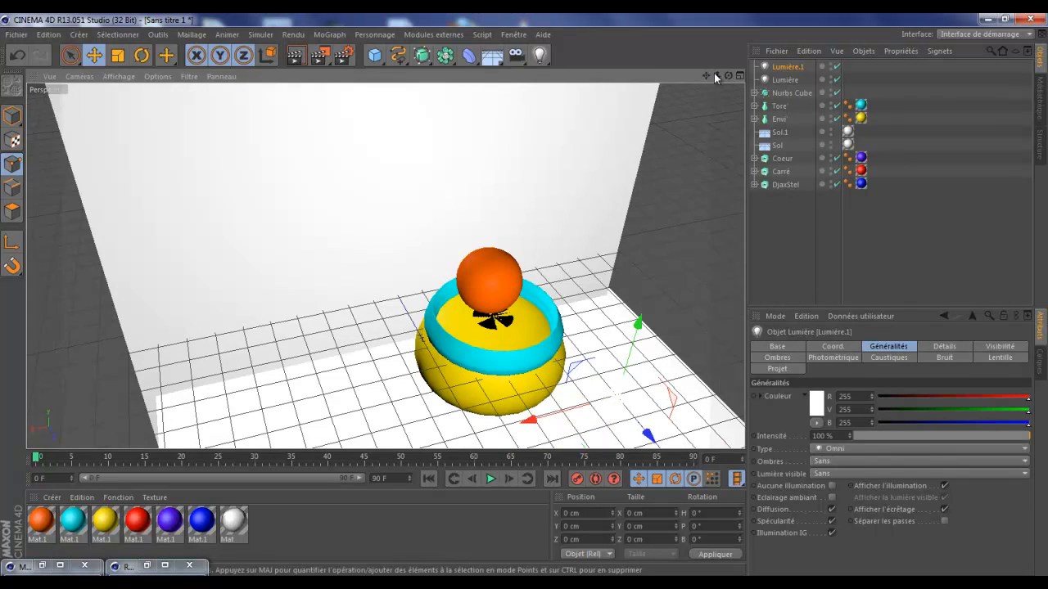
Step: Render a closer view of the lit stack of orange ball, cyan ring and yellow solid
drag(715, 75, 528, 300)
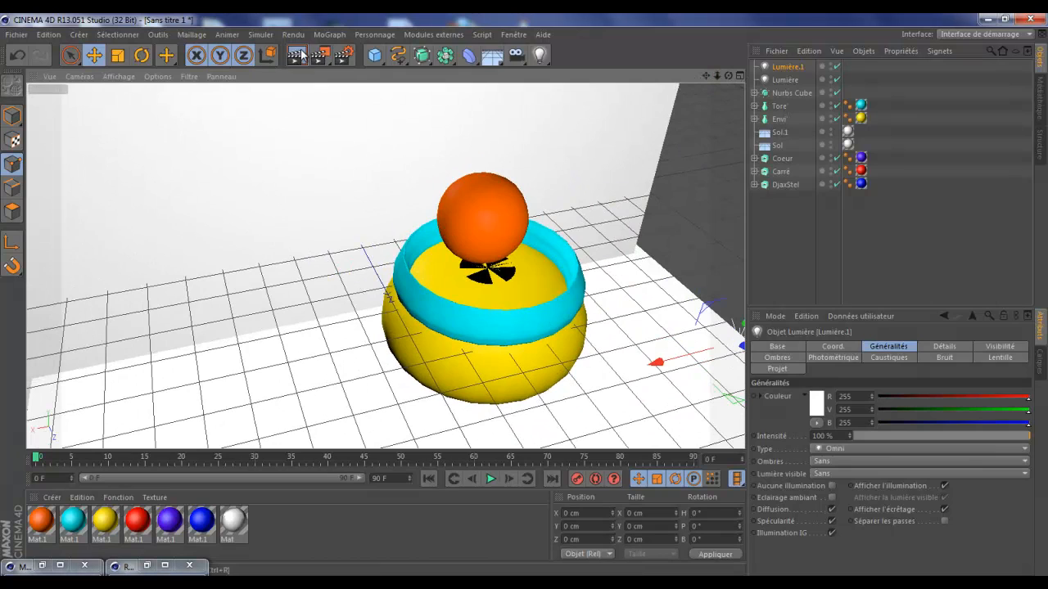
click(302, 54)
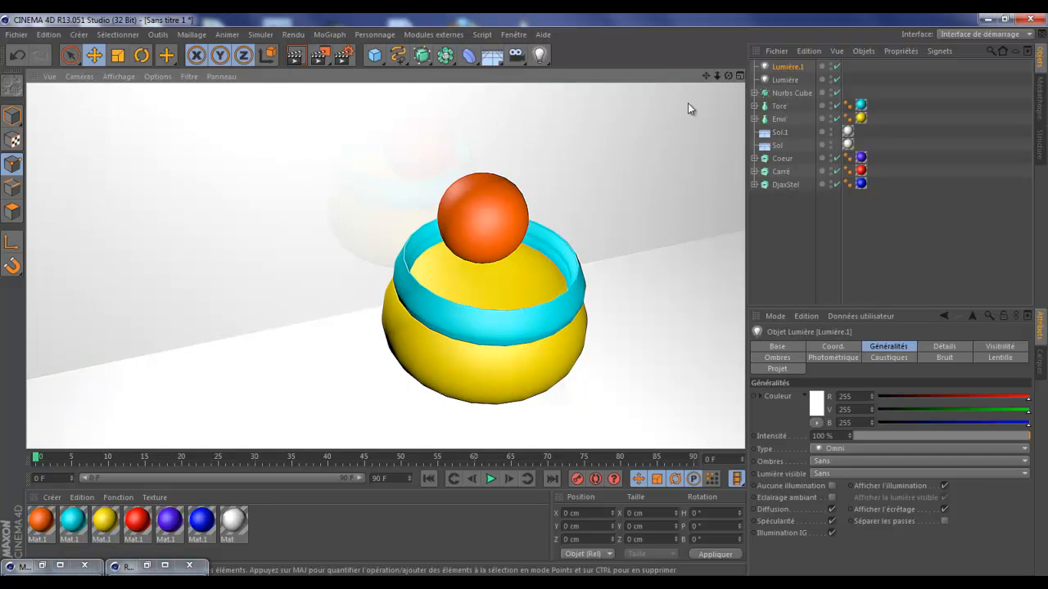
drag(524, 295, 532, 294)
drag(727, 75, 524, 293)
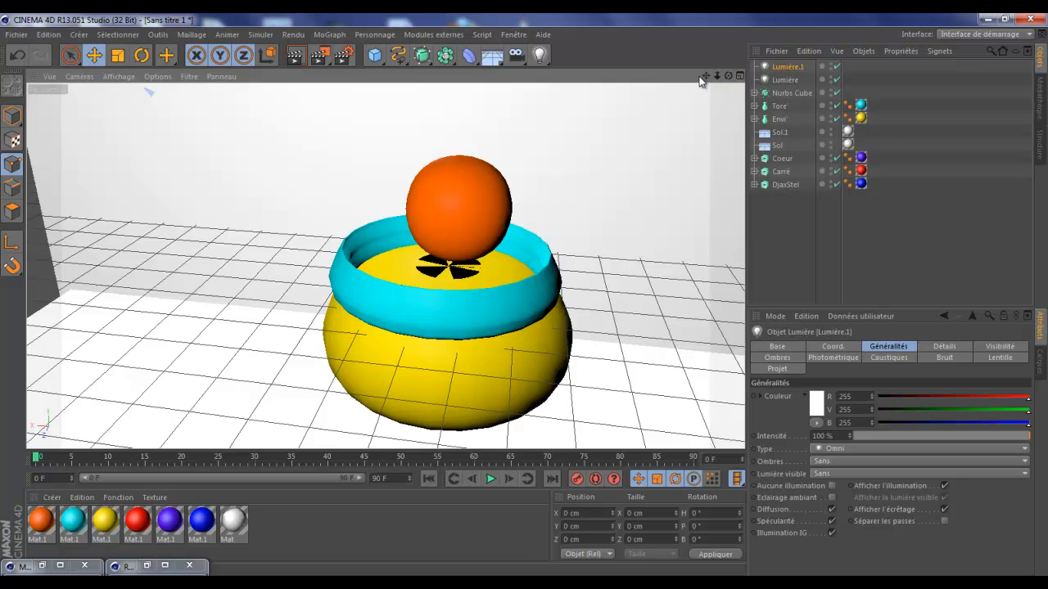
drag(704, 76, 487, 291)
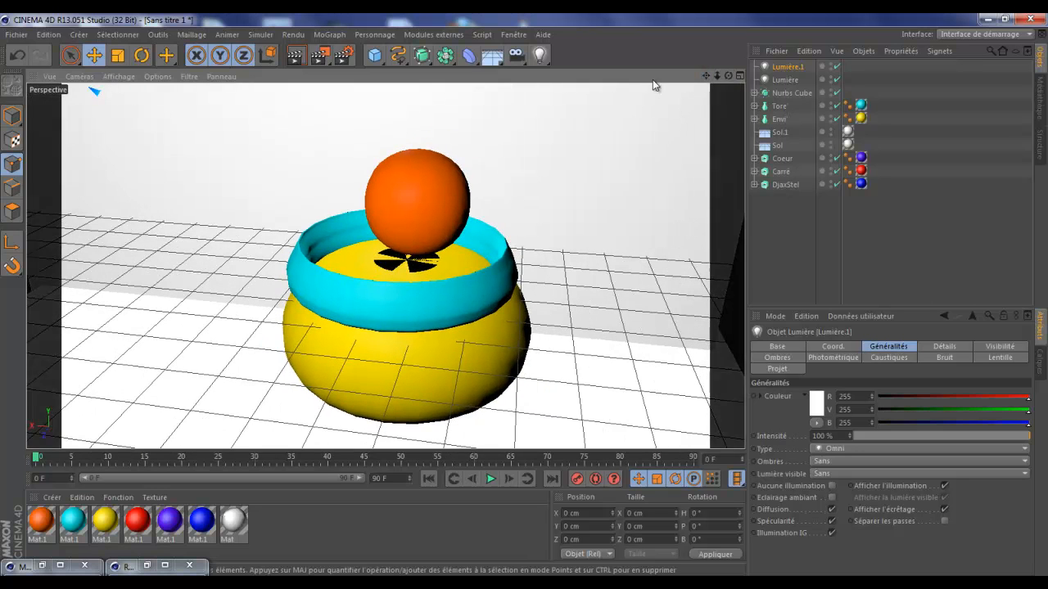
click(398, 55)
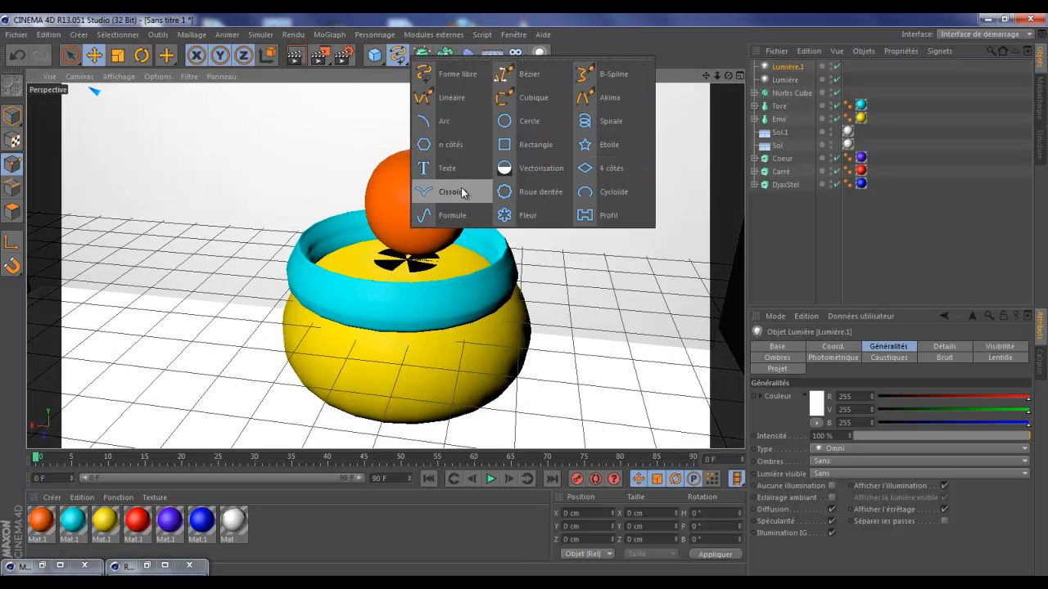
click(696, 46)
click(423, 55)
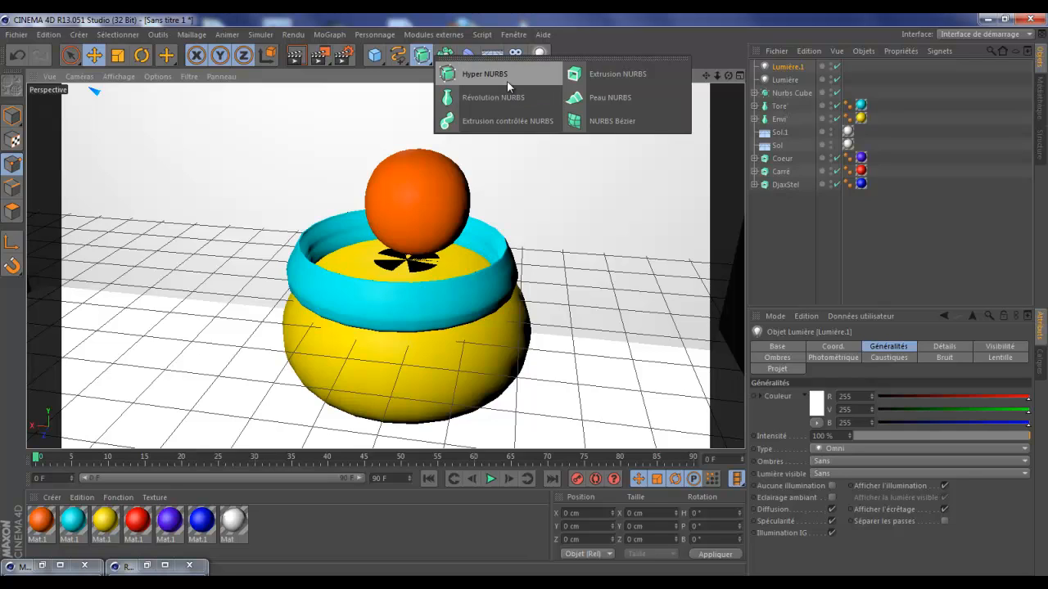
click(573, 36)
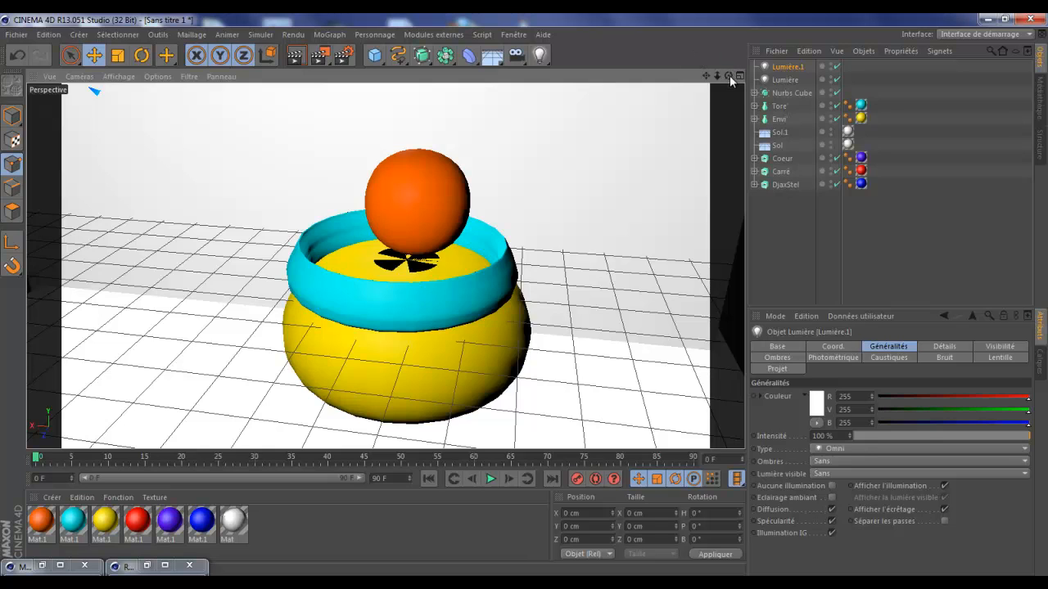
Step: Frame the heart, the DjaxStel text and the red square together and render them with both lights
drag(730, 76, 526, 303)
drag(706, 77, 526, 298)
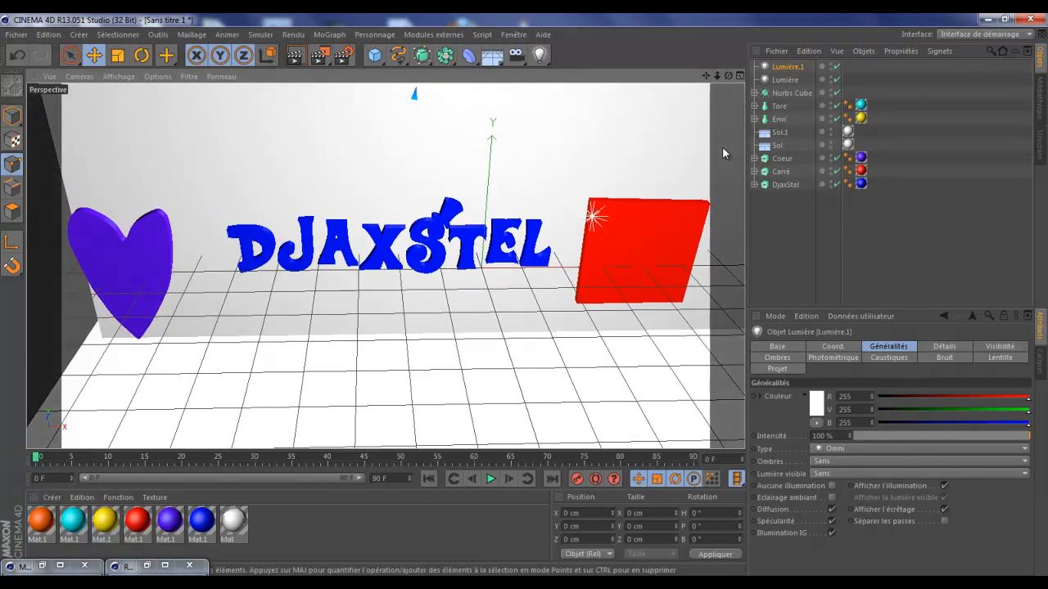
drag(706, 77, 523, 297)
click(296, 58)
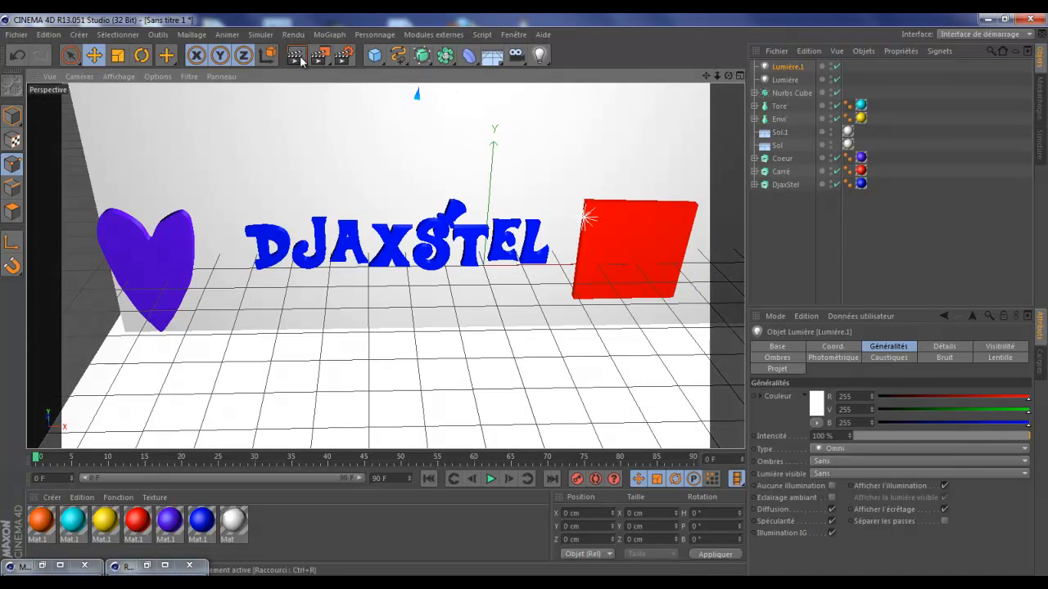